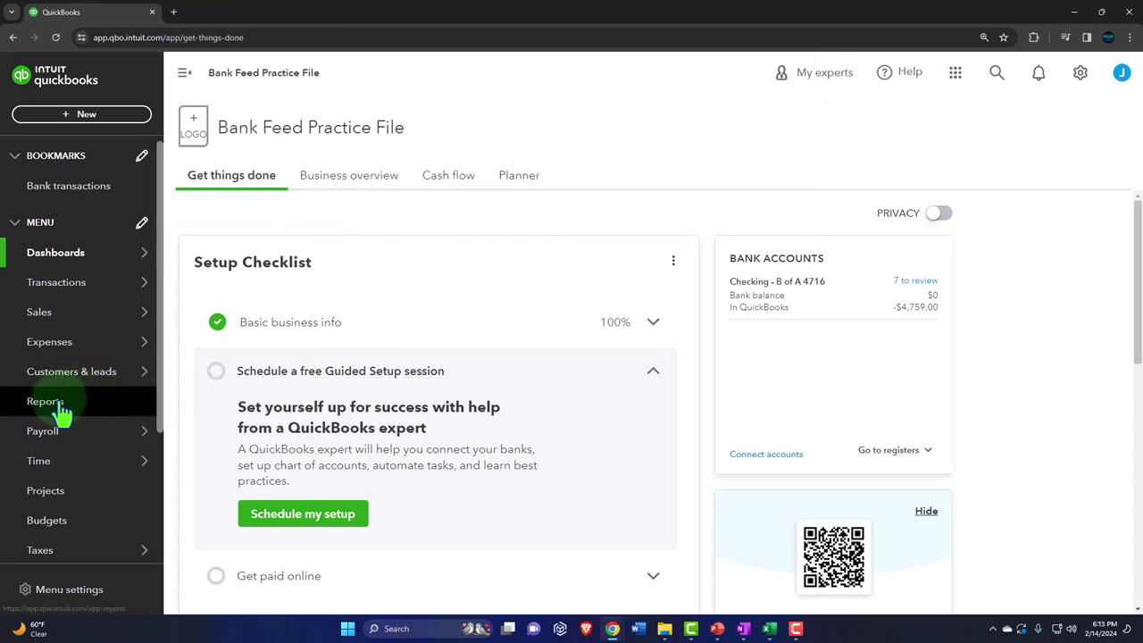
Open the favorite Balance Sheet, Profit and Loss, and Trial Balance reports, each in its own browser tab.
{"action": "left_click", "coordinate": [56, 407]}
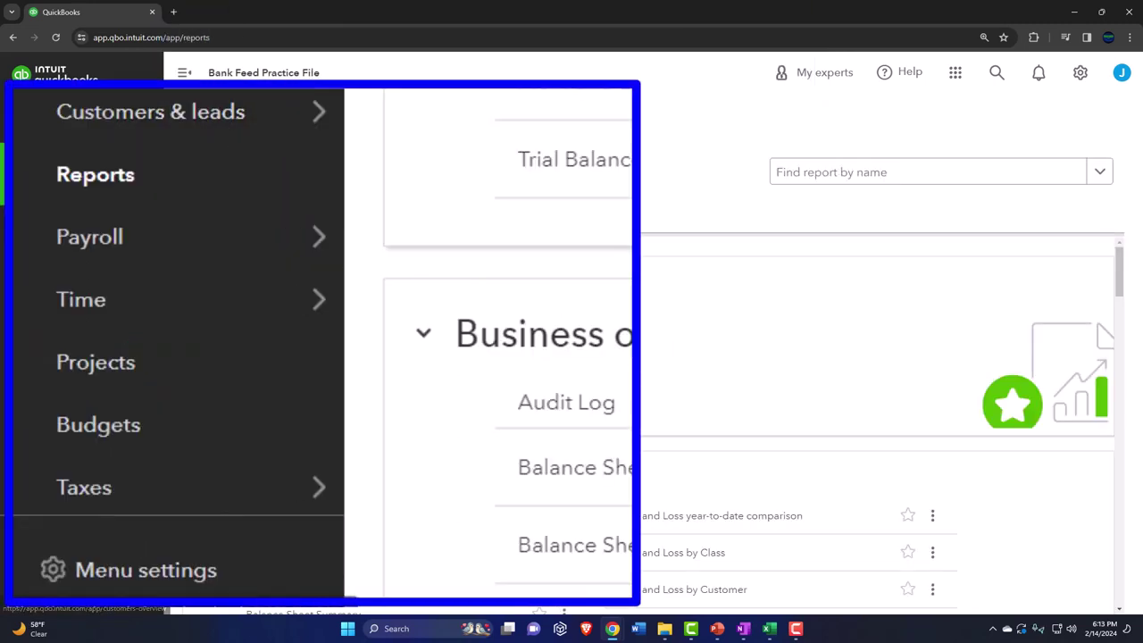
{"action": "right_click", "coordinate": [272, 322]}
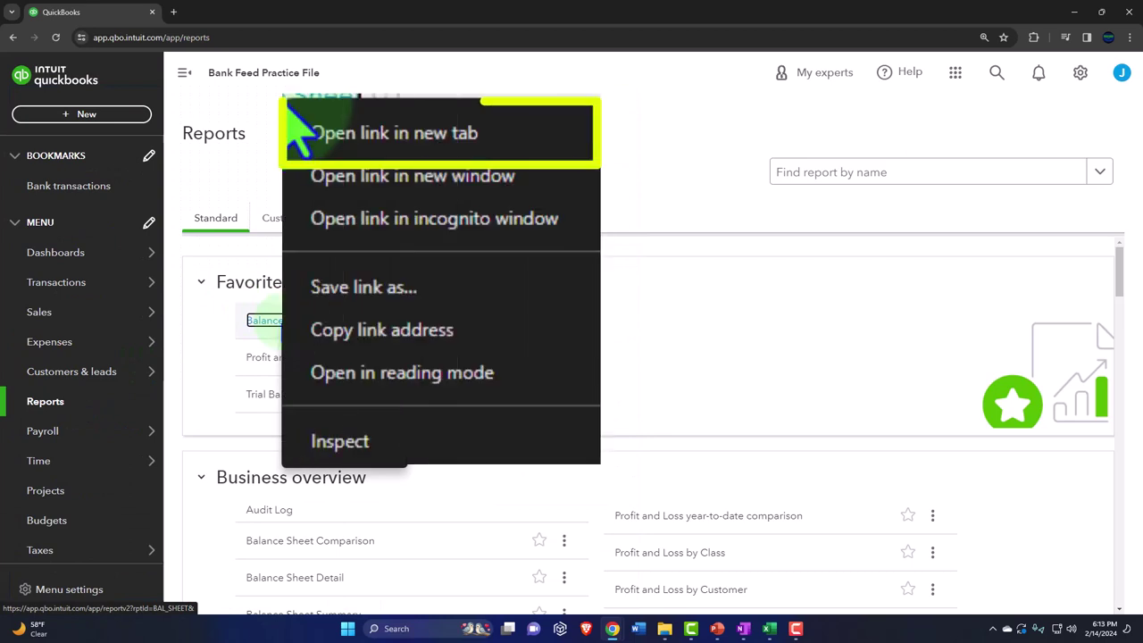
{"action": "left_click", "coordinate": [321, 332]}
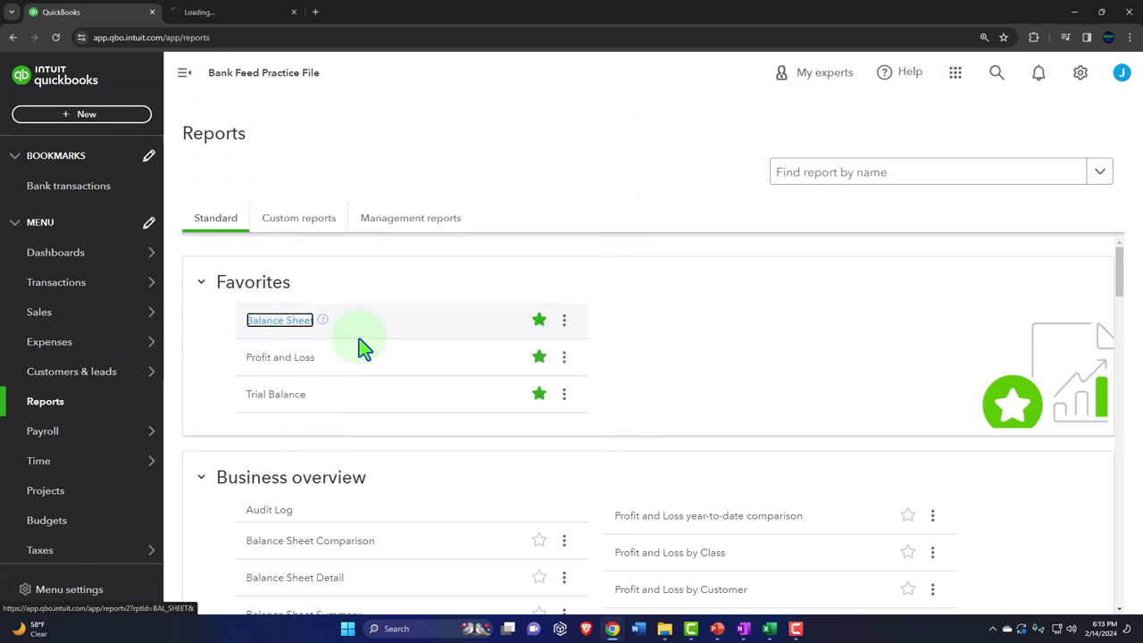
{"action": "right_click", "coordinate": [302, 361]}
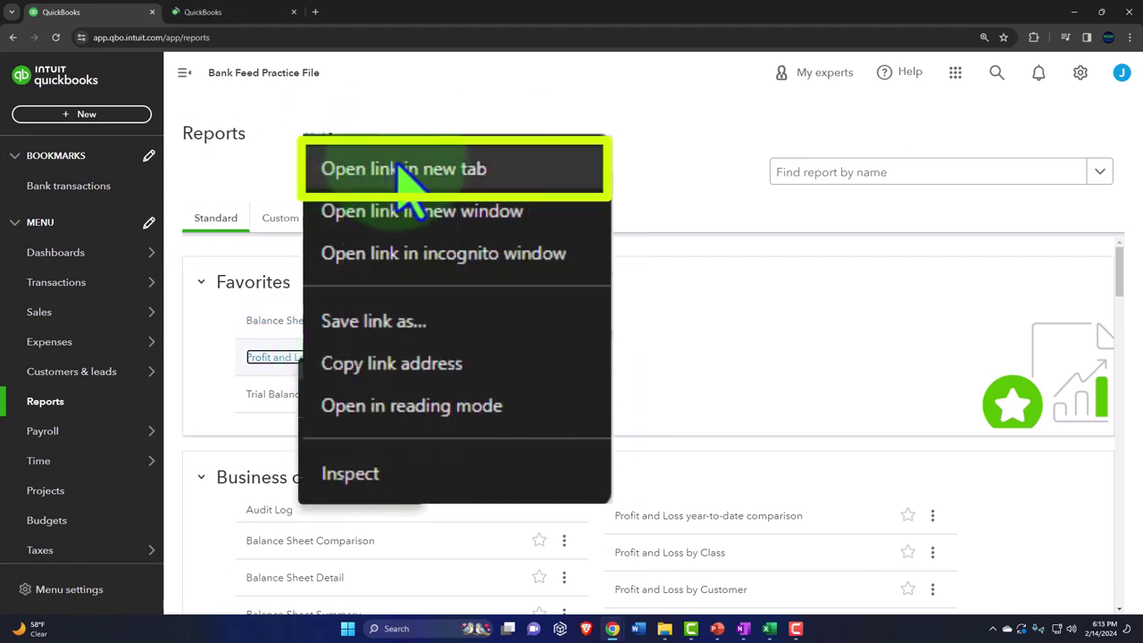
{"action": "left_click", "coordinate": [341, 369]}
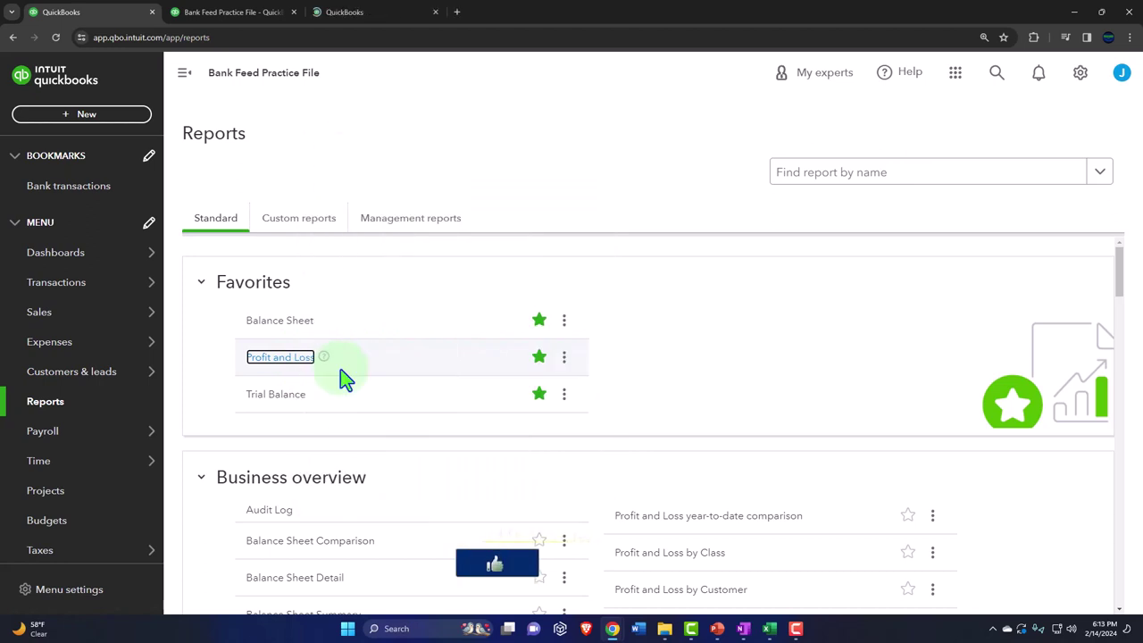
{"action": "right_click", "coordinate": [276, 395]}
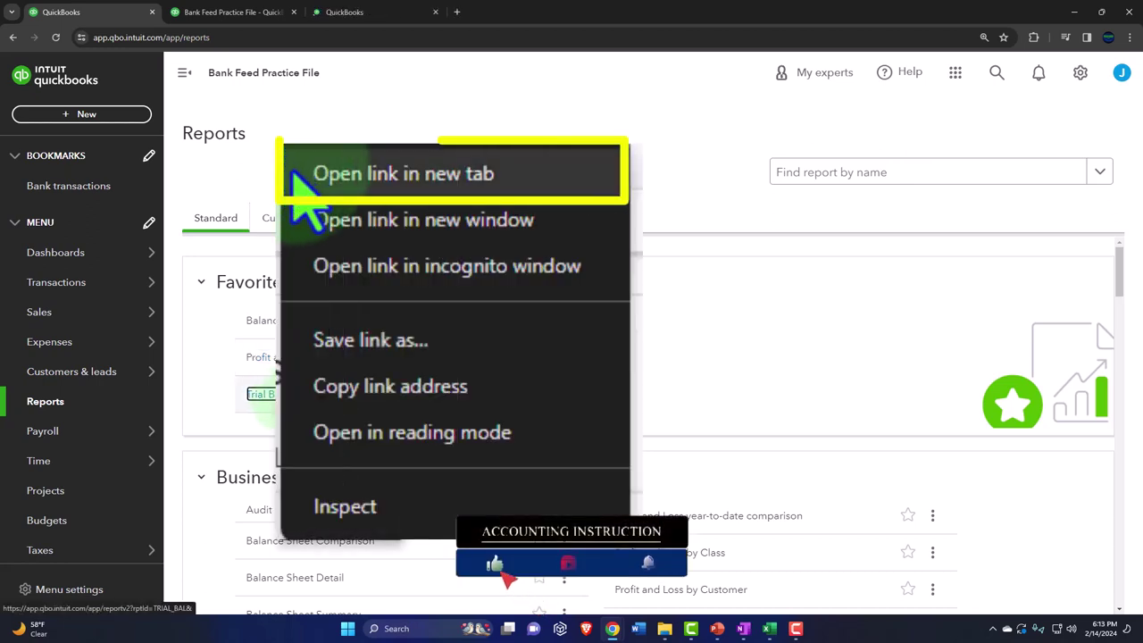
{"action": "left_click", "coordinate": [317, 407]}
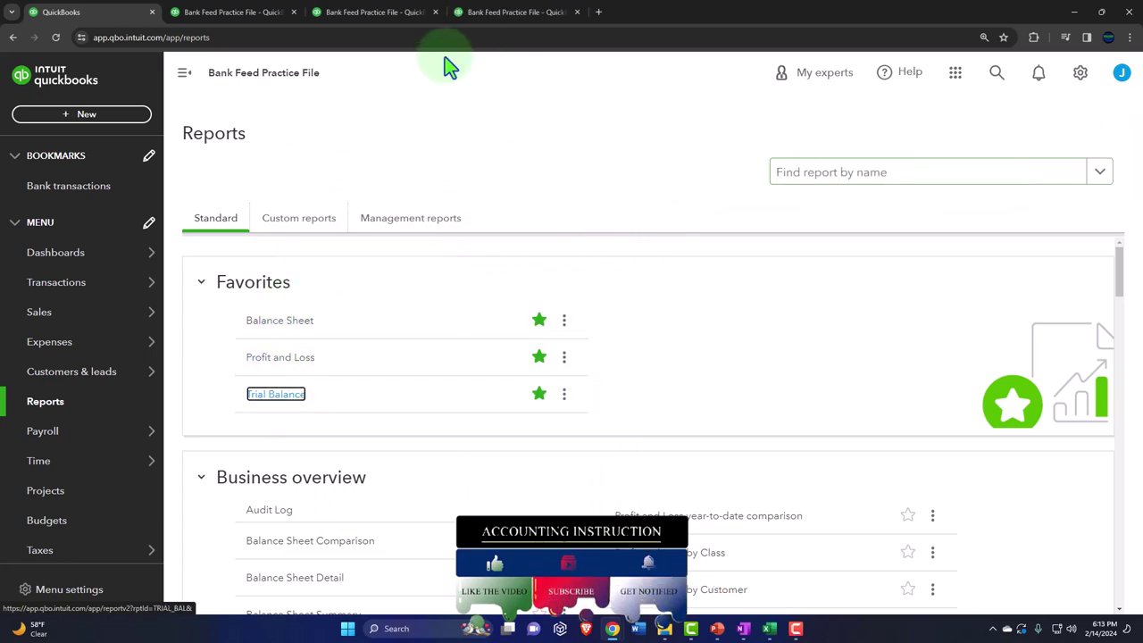
Set the Balance Sheet report's date range to 01/01/2024 through 02/29/2024, with the navigation sidebar collapsed.
{"action": "left_click", "coordinate": [230, 49]}
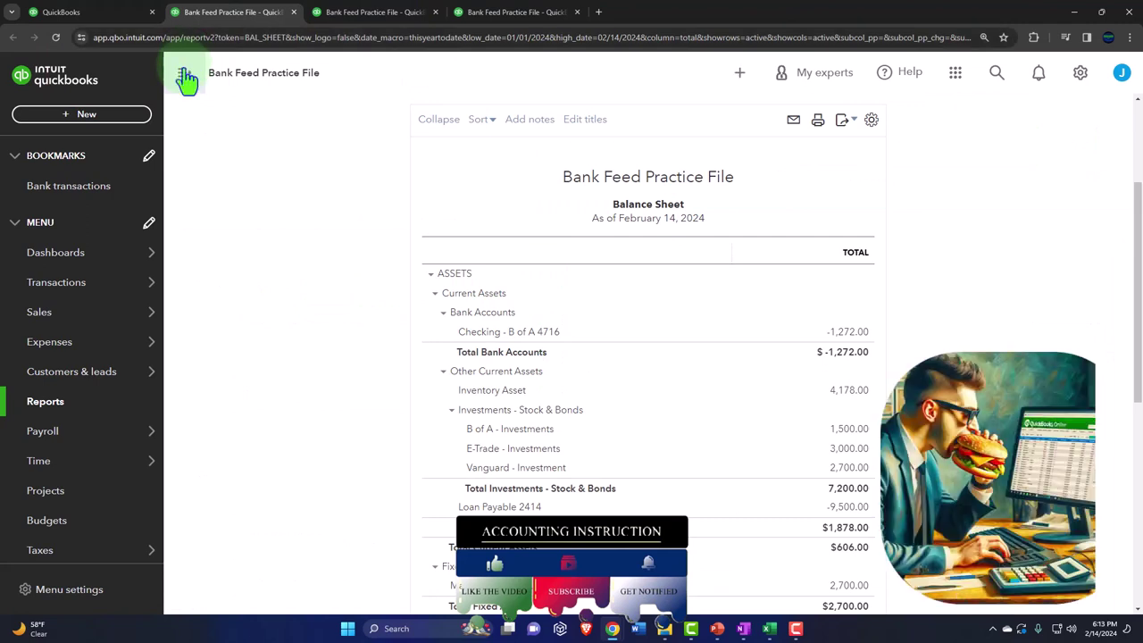
{"action": "scroll", "coordinate": [206, 174], "scroll_direction": "up", "scroll_amount": 2}
{"action": "left_click_drag", "start_coordinate": [248, 187], "coordinate": [95, 316]}
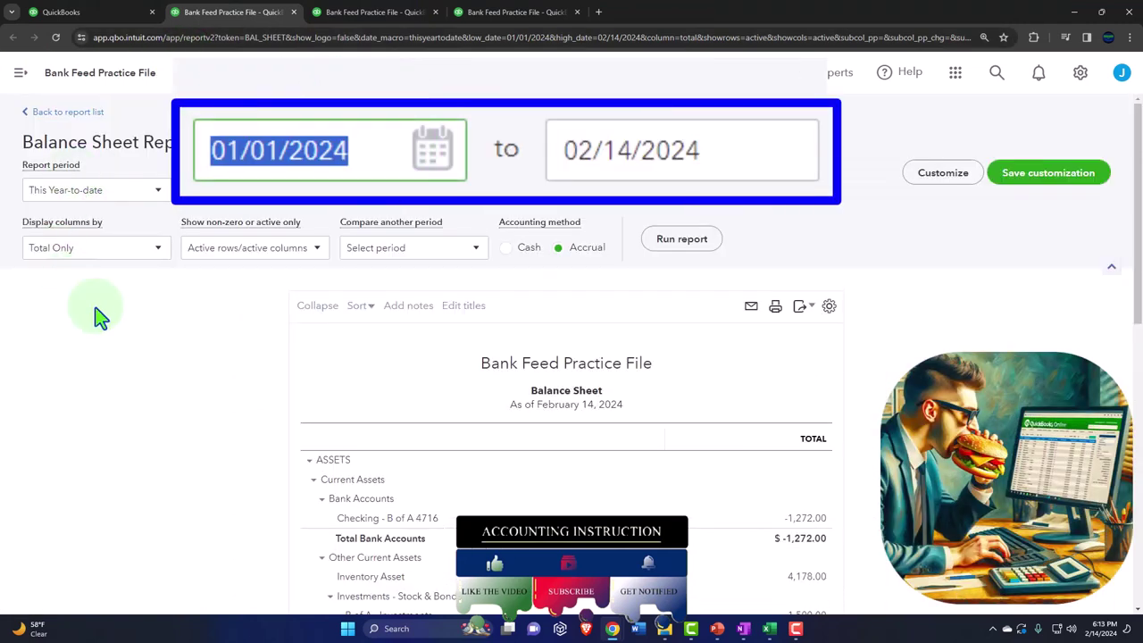
{"action": "type", "text": "010124"}
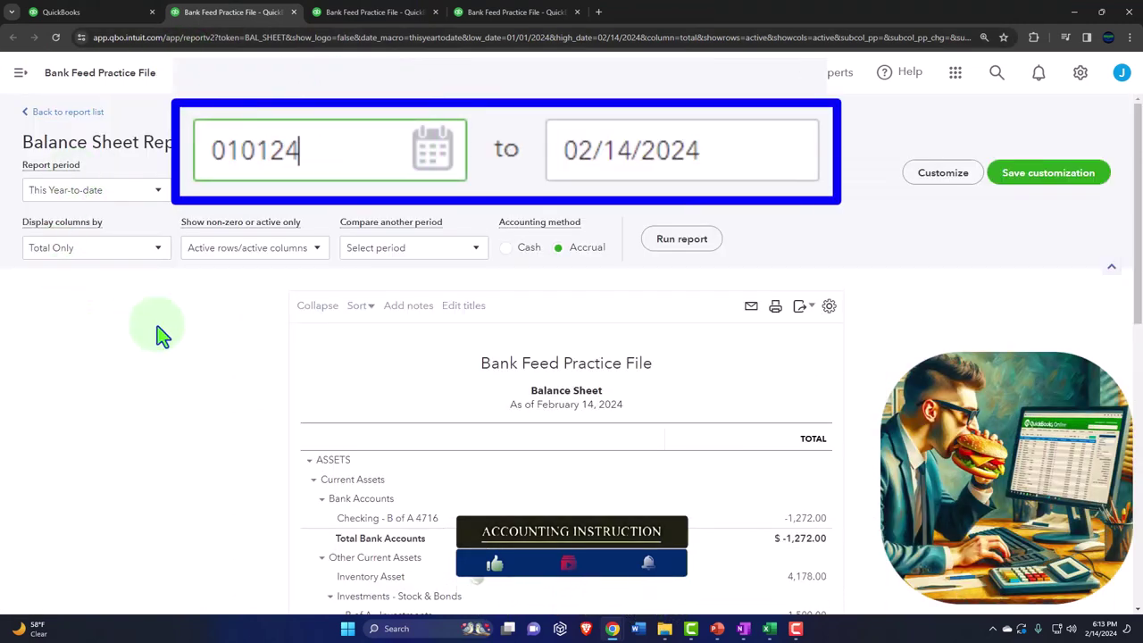
{"action": "key", "text": "Tab"}
{"action": "type", "text": "02/29/2024"}
{"action": "key", "text": "Tab"}
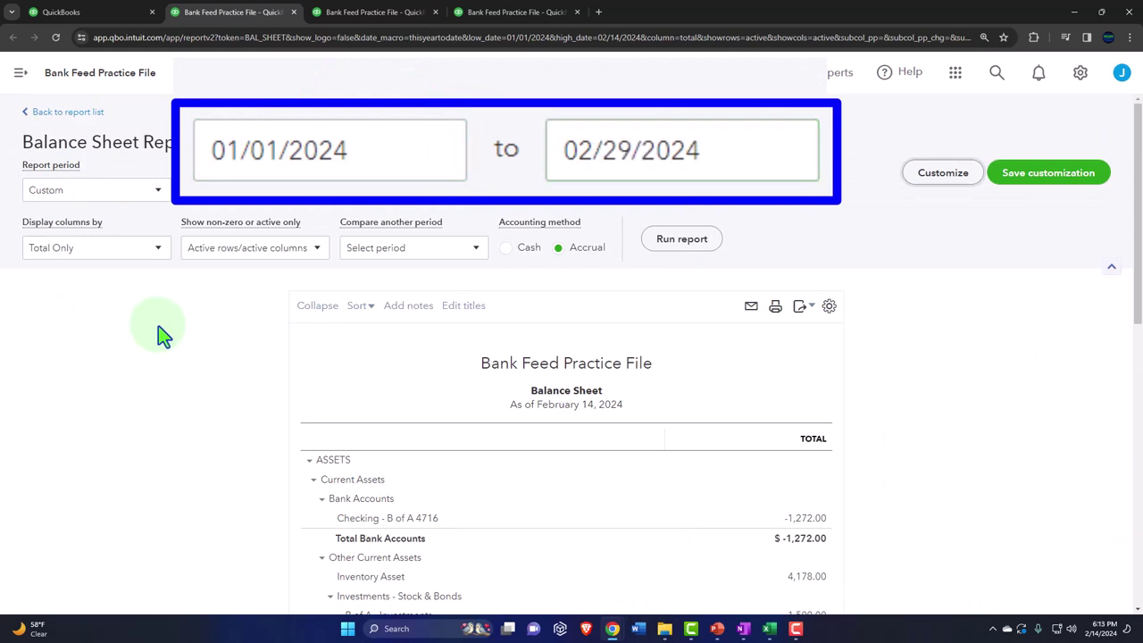
Display the Balance Sheet columns by Months and run the report.
{"action": "left_click", "coordinate": [158, 248]}
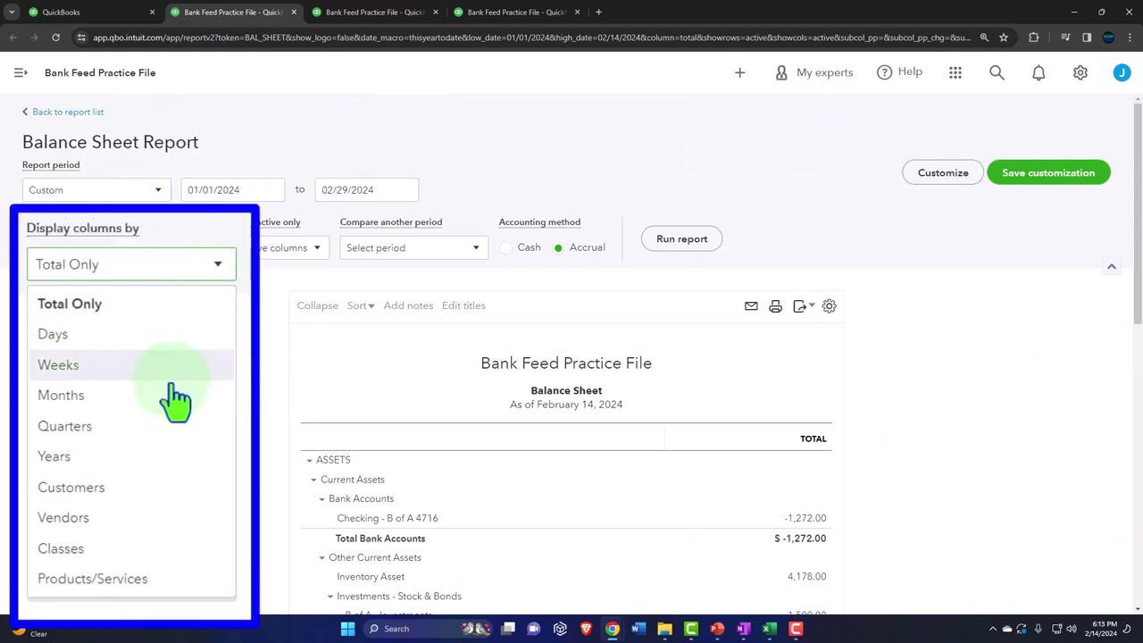
{"action": "left_click", "coordinate": [174, 409]}
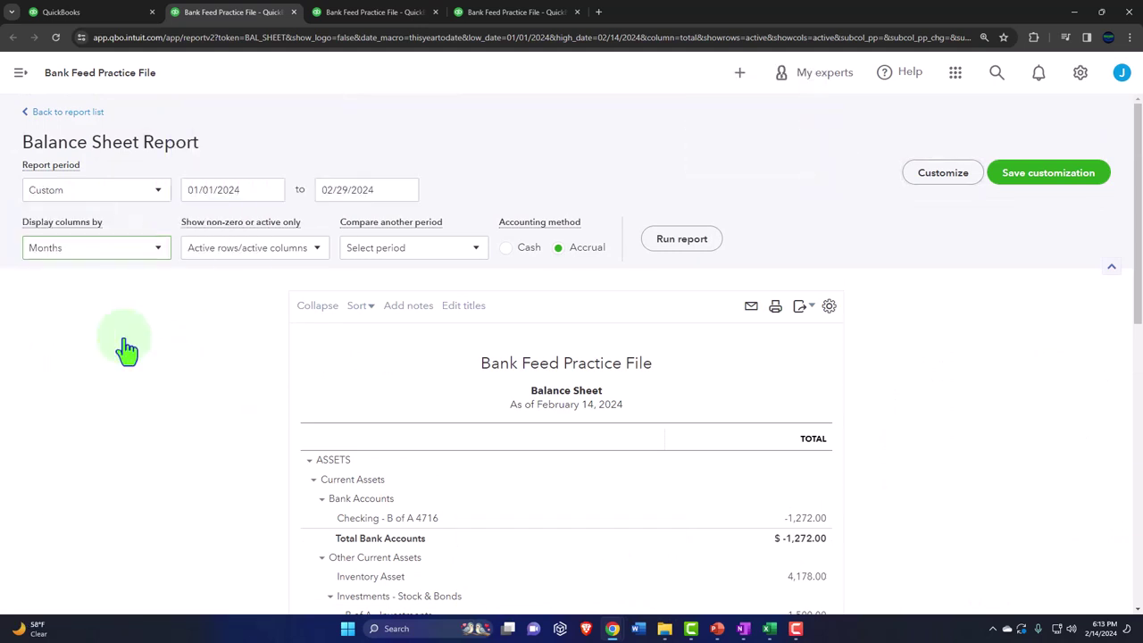
{"action": "left_click", "coordinate": [665, 242]}
{"action": "scroll", "coordinate": [467, 133], "scroll_direction": "down", "scroll_amount": 2}
Set the Profit and Loss report's date range to 01/01/2024 through 02/29/2024, with the navigation sidebar collapsed.
{"action": "left_click", "coordinate": [373, 13]}
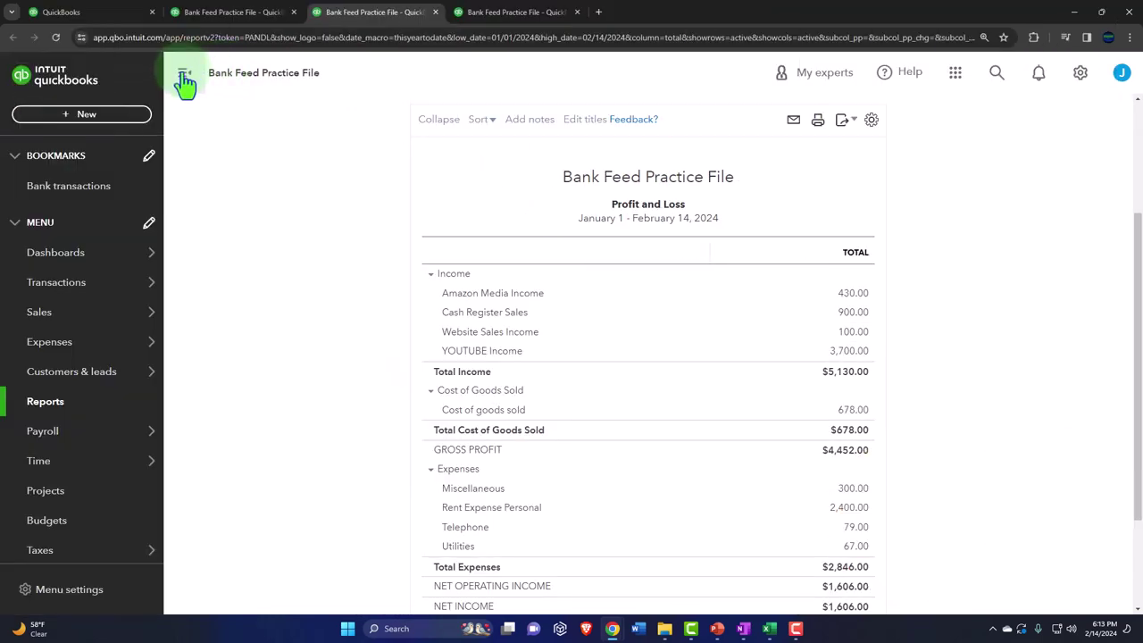
{"action": "left_click", "coordinate": [183, 74]}
{"action": "scroll", "coordinate": [181, 196], "scroll_direction": "up", "scroll_amount": 2}
{"action": "left_click", "coordinate": [236, 189]}
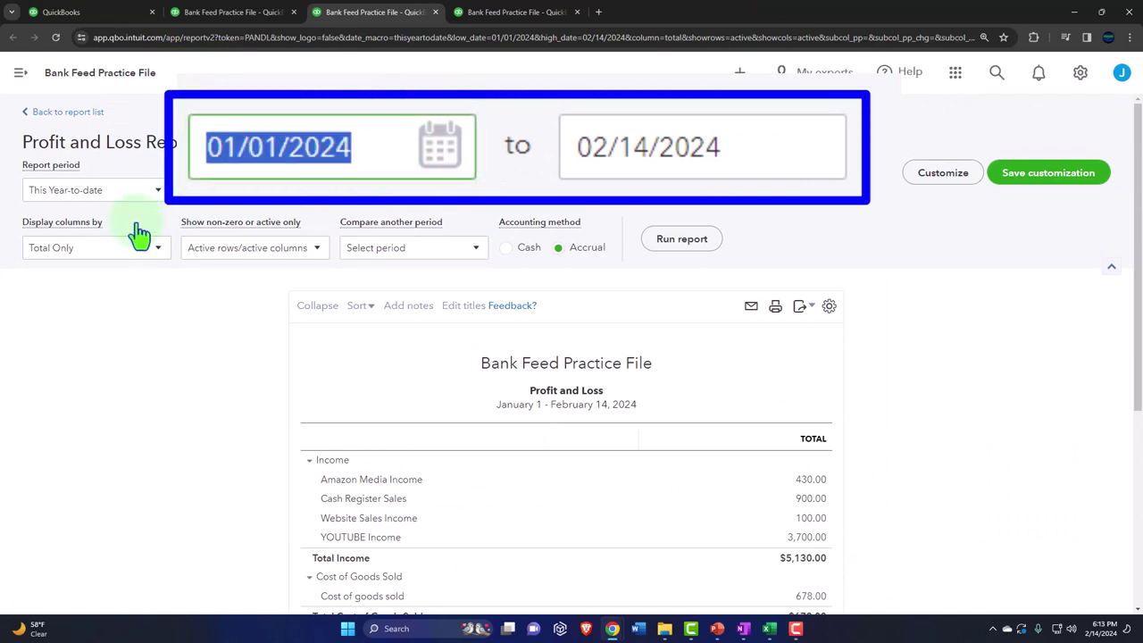
{"action": "type", "text": "010124"}
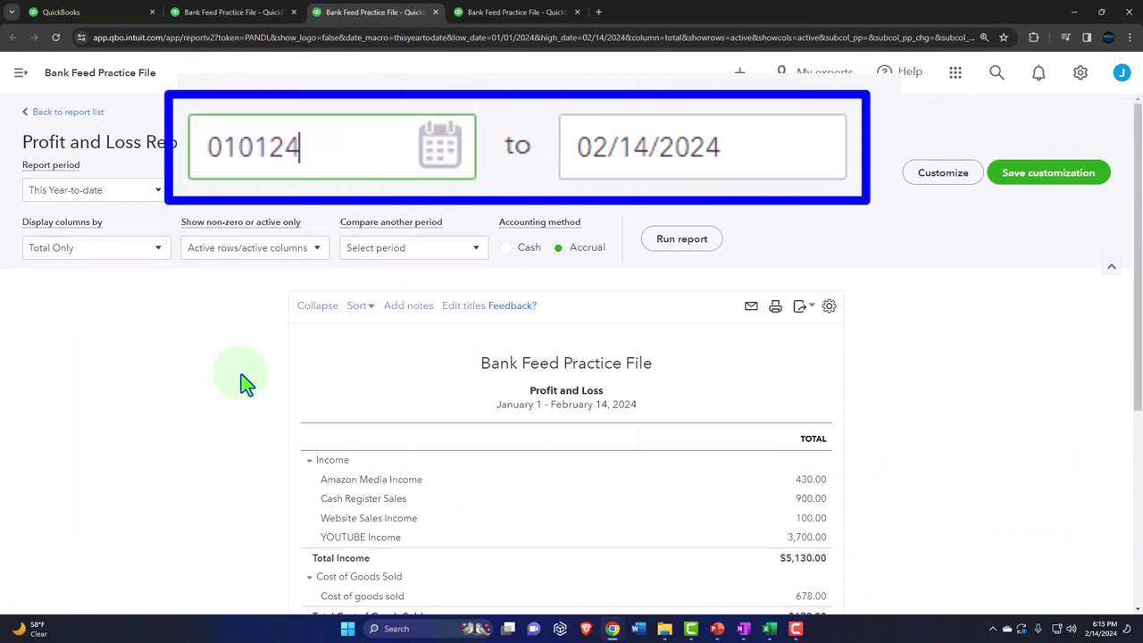
{"action": "key", "text": "Tab"}
{"action": "type", "text": "02/29/2024"}
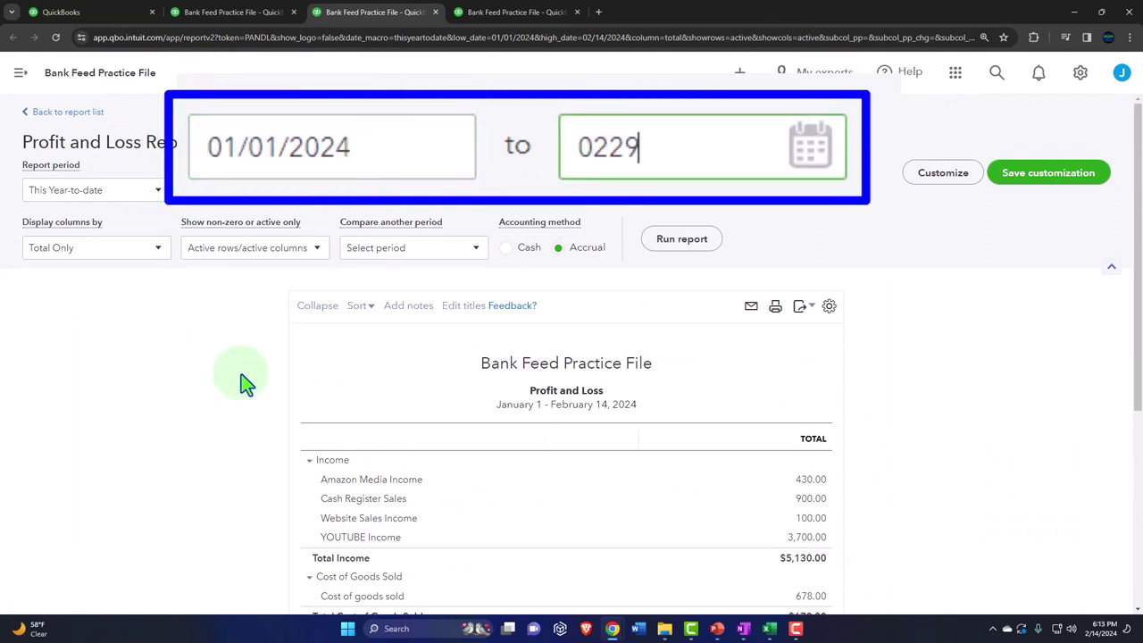
{"action": "key", "text": "Tab"}
Display the Profit and Loss columns by Months and run the report.
{"action": "left_click", "coordinate": [158, 249]}
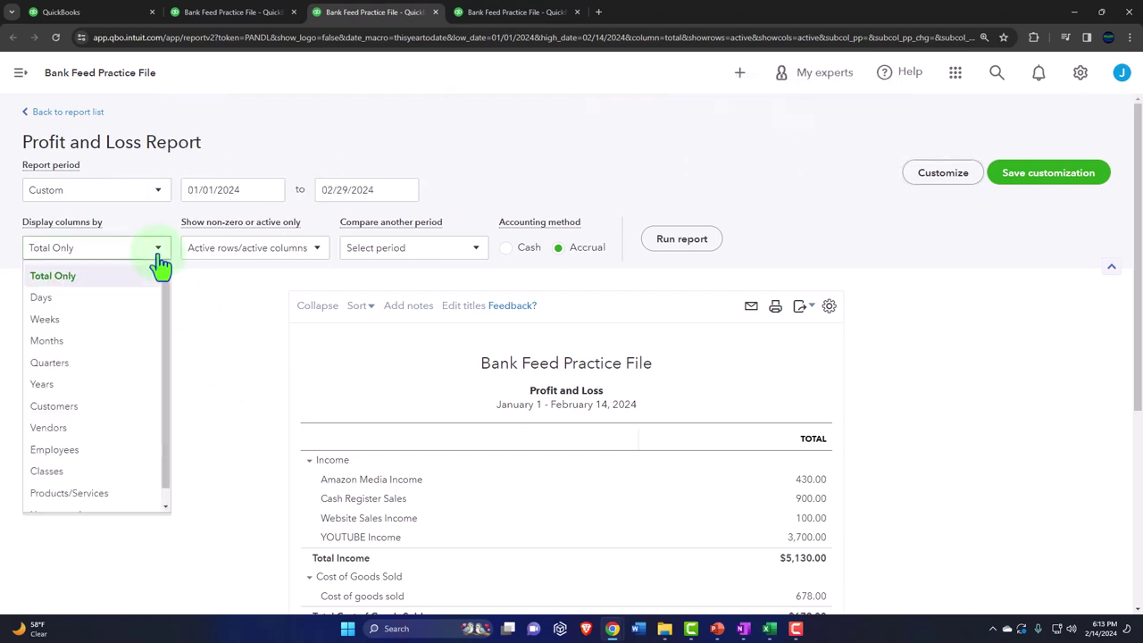
{"action": "left_click", "coordinate": [175, 356]}
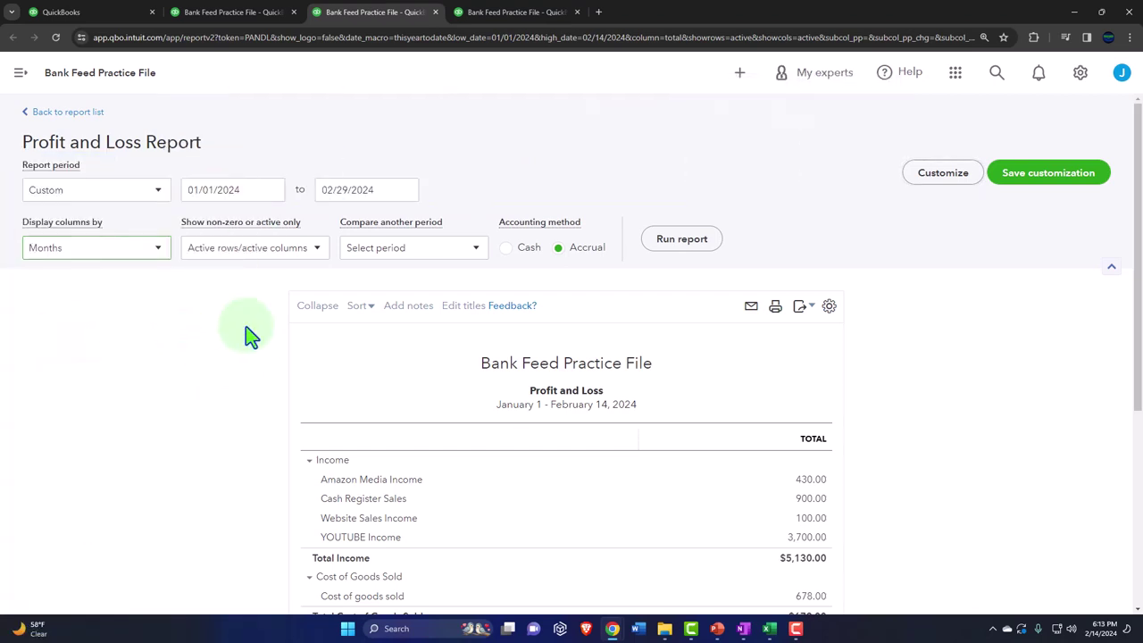
{"action": "left_click", "coordinate": [679, 240]}
{"action": "scroll", "coordinate": [651, 256], "scroll_direction": "down", "scroll_amount": 2}
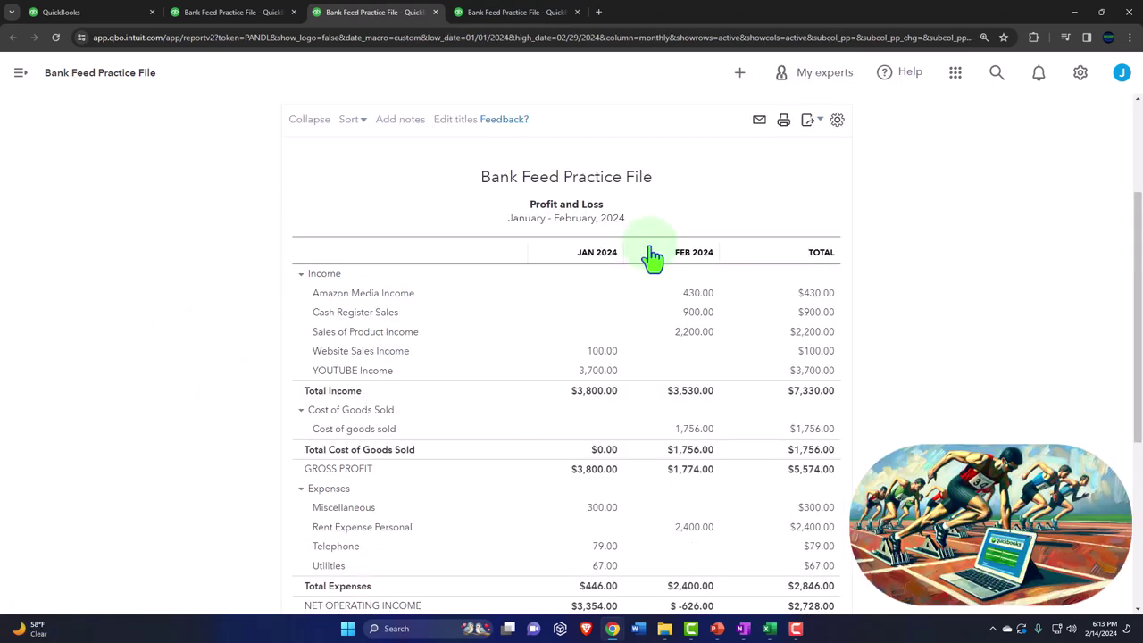
Set the Trial Balance report's date range to 01/01/2024 through 02/29/2024, with the navigation sidebar collapsed.
{"action": "left_click", "coordinate": [875, 40]}
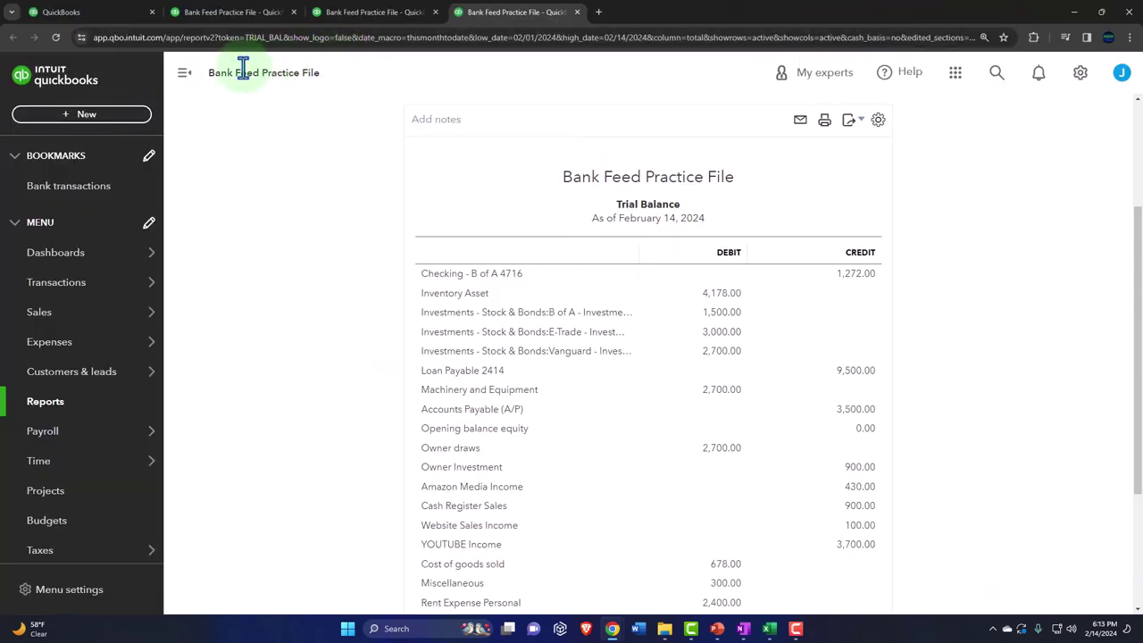
{"action": "scroll", "coordinate": [170, 273], "scroll_direction": "up", "scroll_amount": 3}
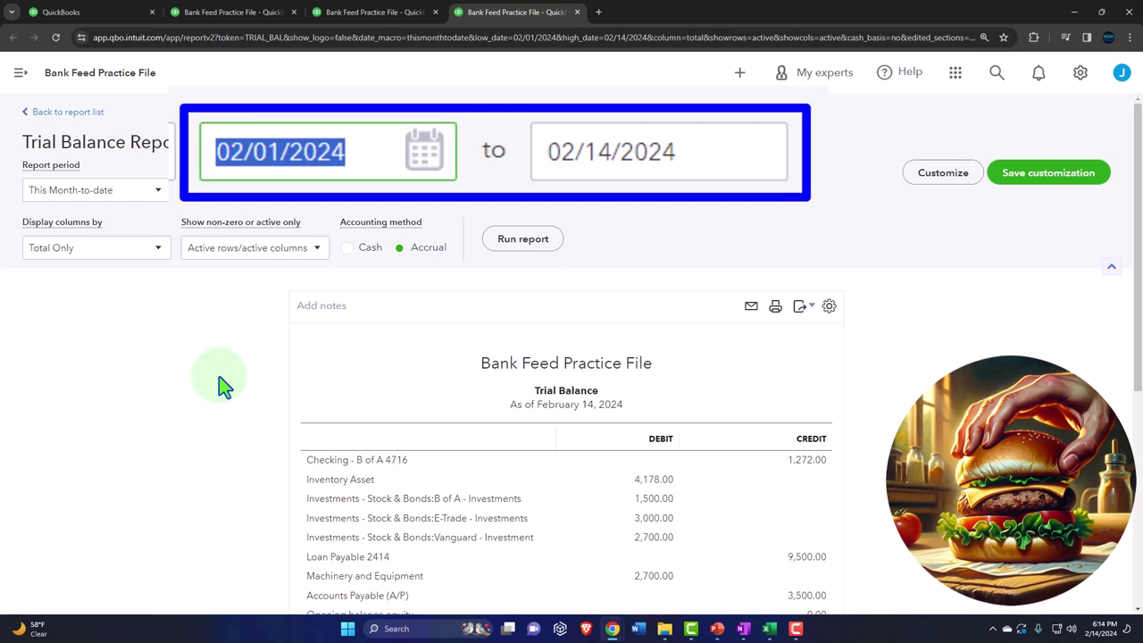
{"action": "type", "text": "01012024"}
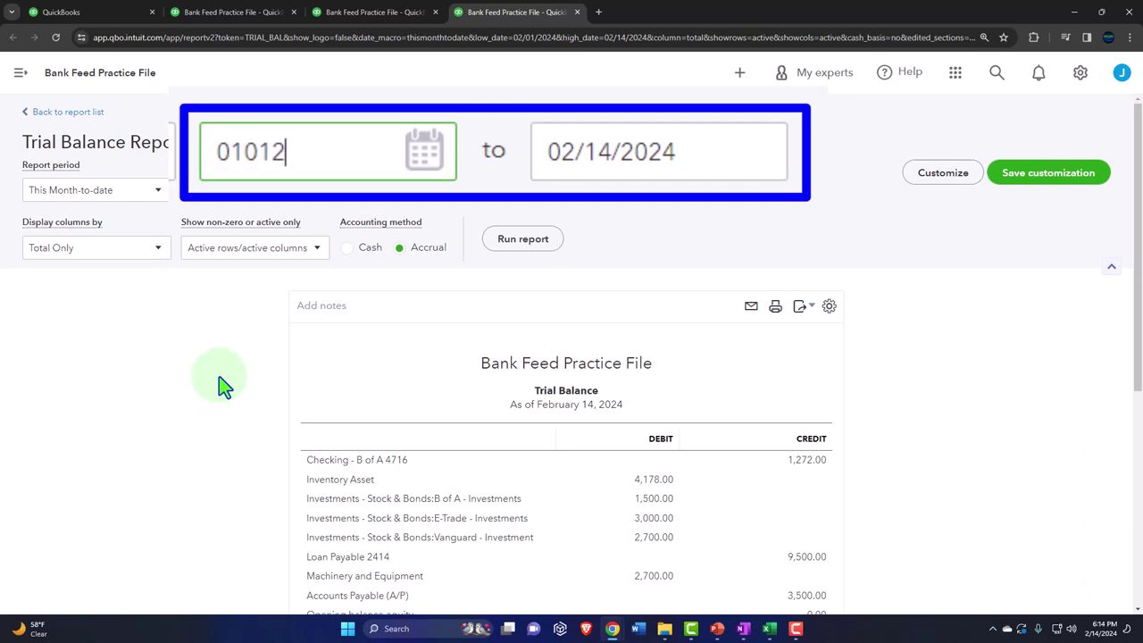
{"action": "key", "text": "Tab"}
{"action": "type", "text": "022924"}
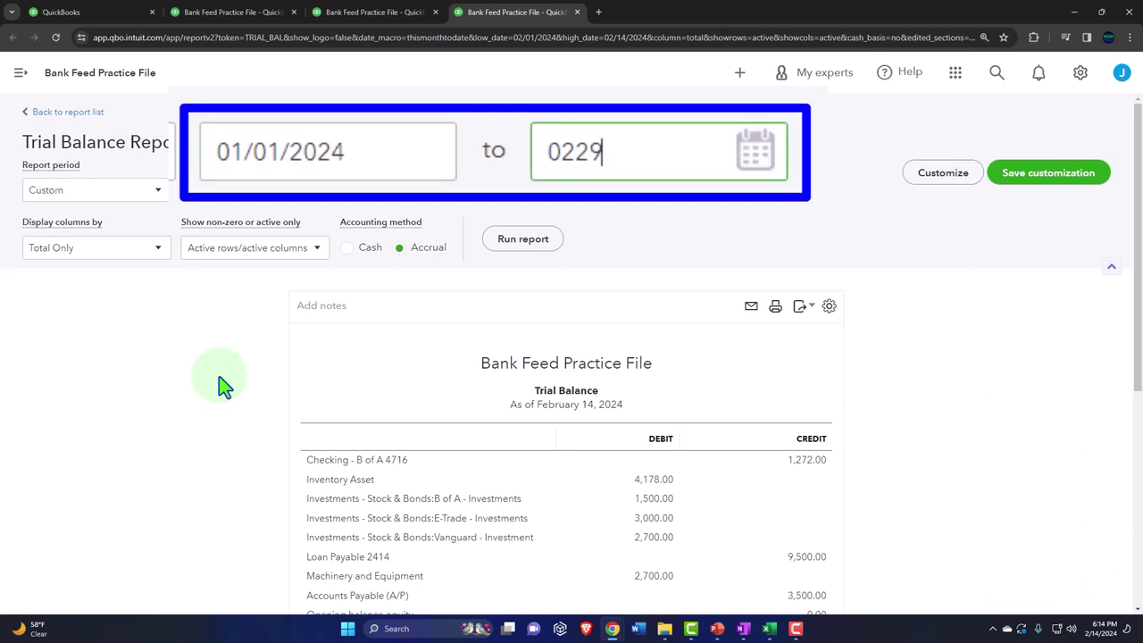
{"action": "left_click", "coordinate": [219, 376]}
Display the Trial Balance columns by Months and run the report.
{"action": "left_click", "coordinate": [171, 249]}
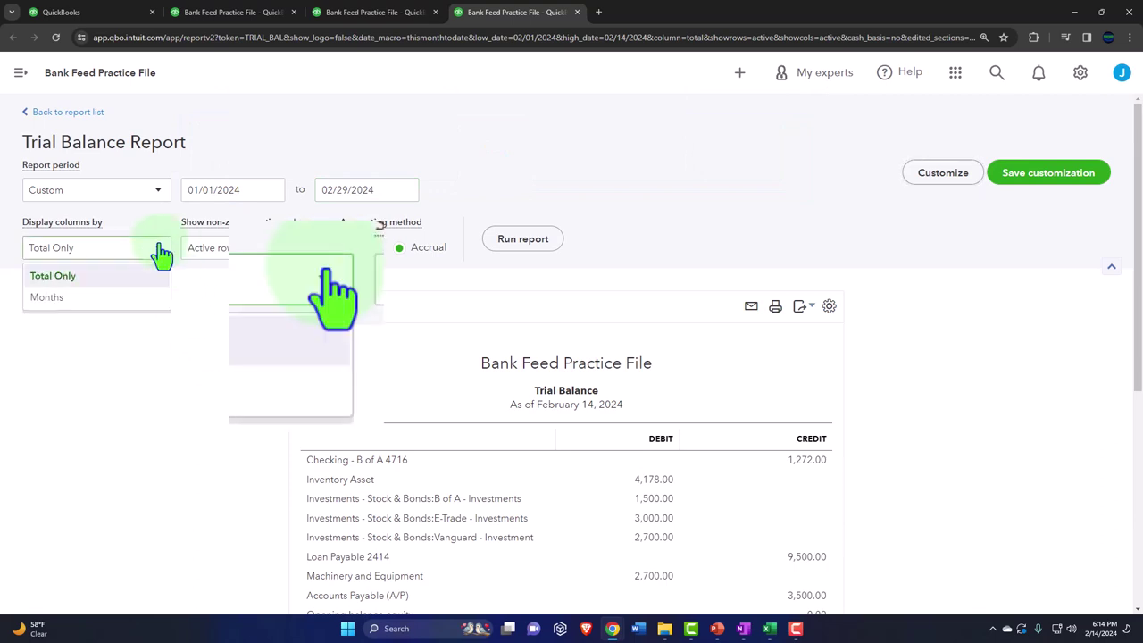
{"action": "left_click", "coordinate": [129, 292]}
{"action": "left_click", "coordinate": [523, 238]}
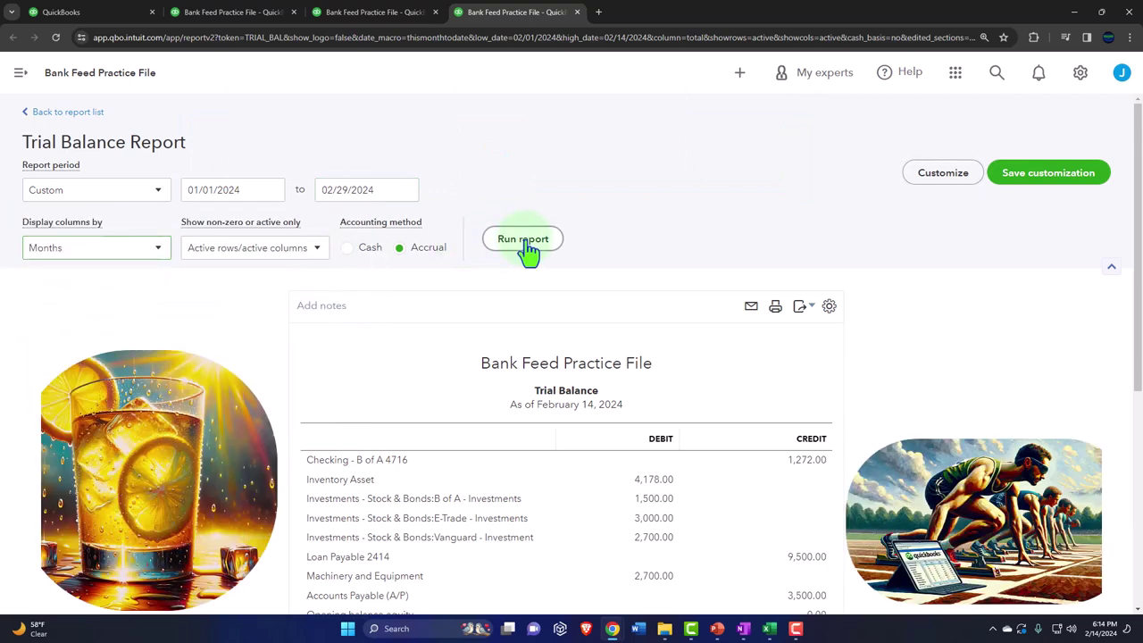
{"action": "scroll", "coordinate": [530, 253], "scroll_direction": "down", "scroll_amount": 2}
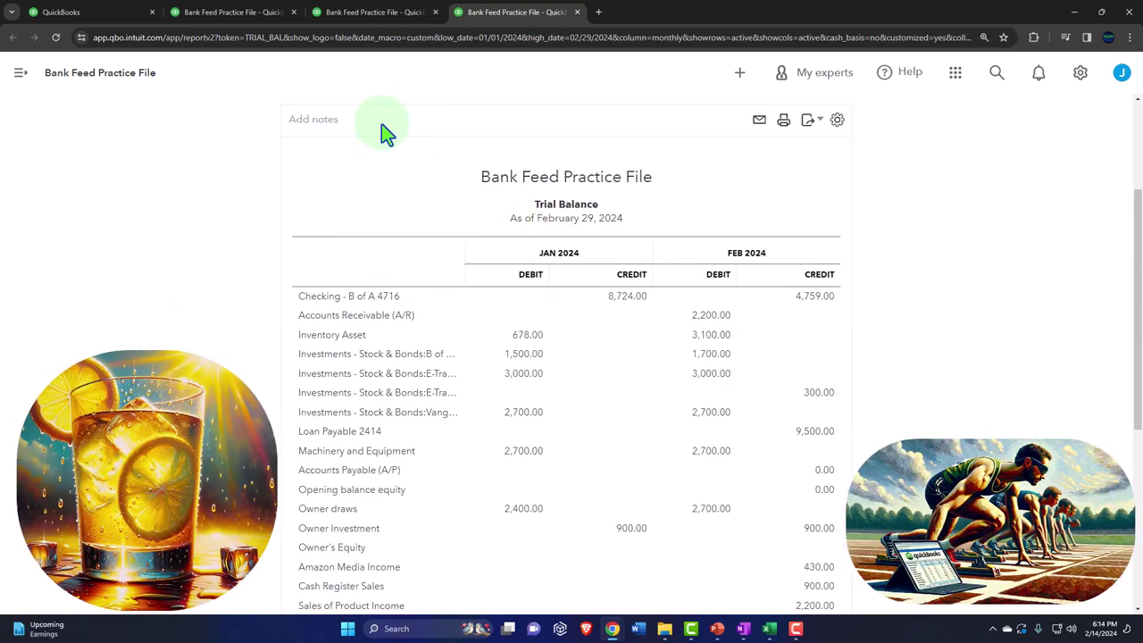
Return to the Balance Sheet and collapse its Assets and its Liabilities and Equity sections.
{"action": "left_click", "coordinate": [226, 44]}
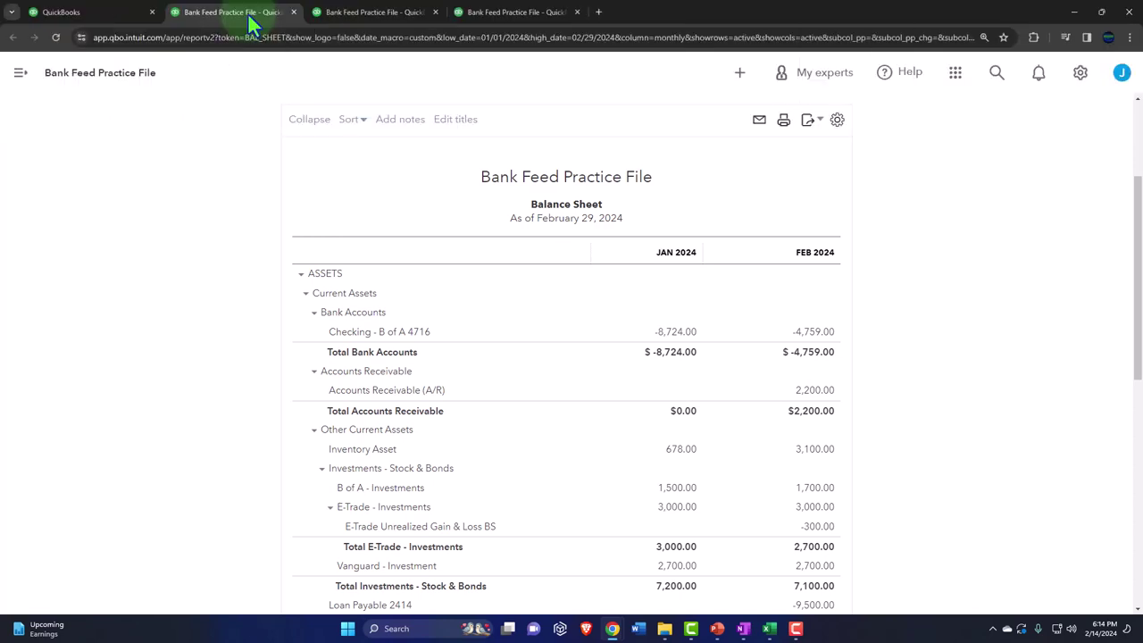
{"action": "left_click", "coordinate": [301, 274]}
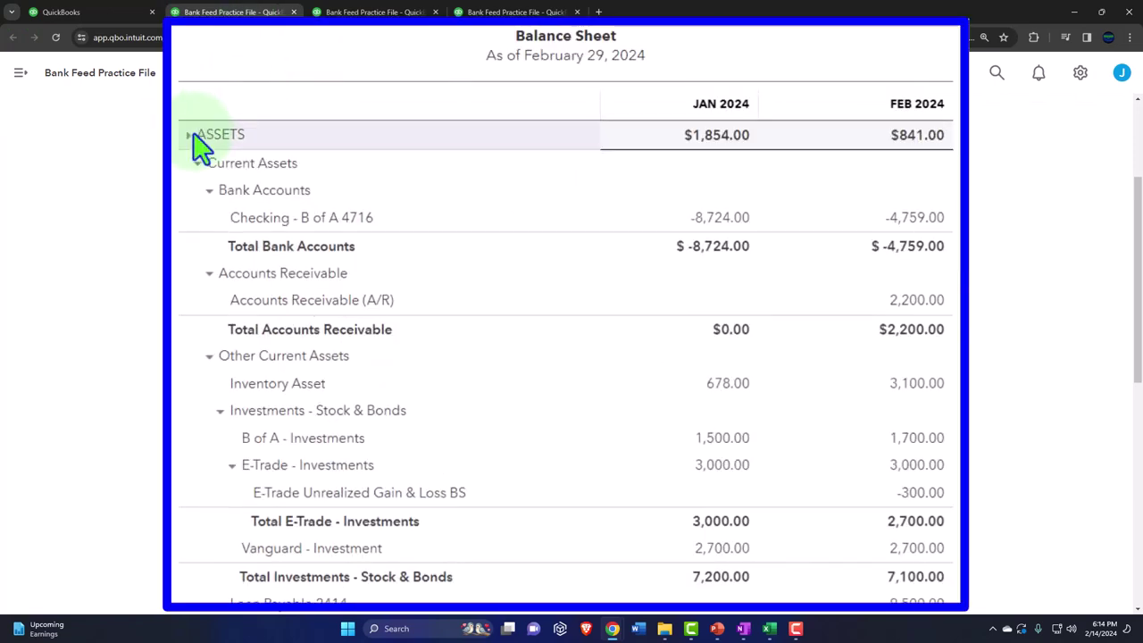
{"action": "left_click", "coordinate": [200, 173]}
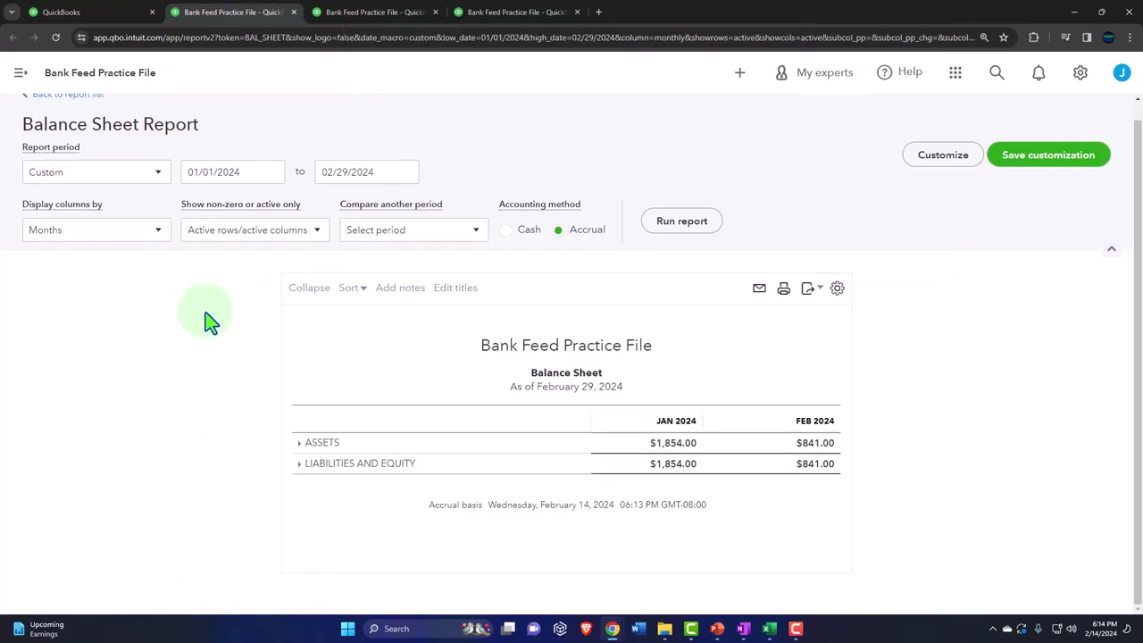
{"action": "key", "text": "ctrl+plus"}
{"action": "scroll", "coordinate": [71, 250], "scroll_direction": "down", "scroll_amount": 2}
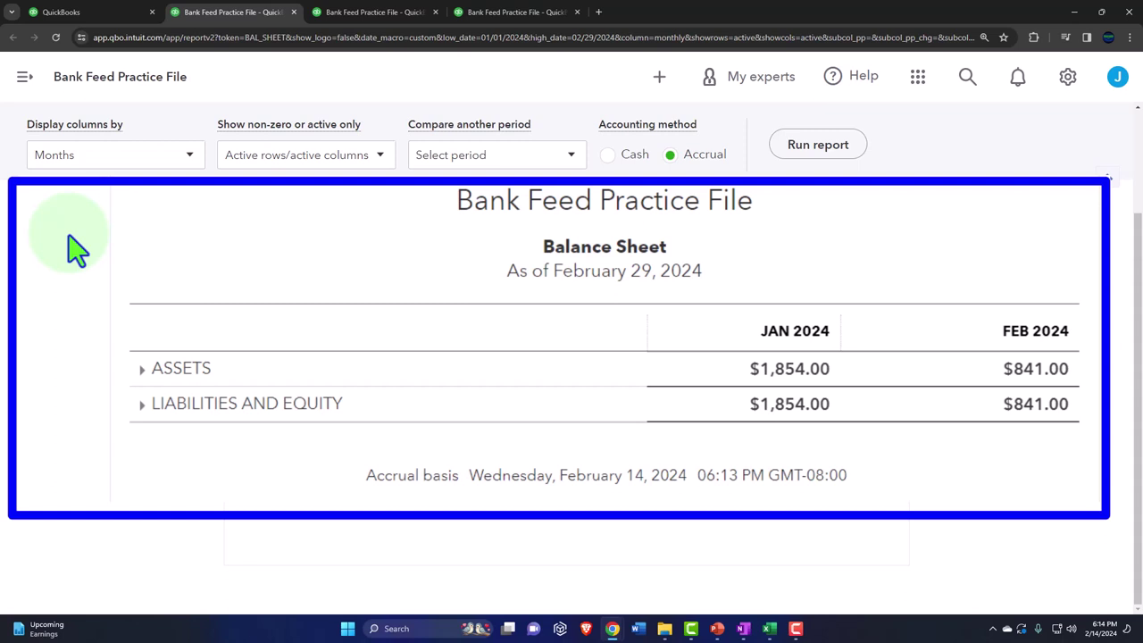
Examine the transaction forms available for customers, vendors, team and other, and close the list.
{"action": "left_click", "coordinate": [659, 78]}
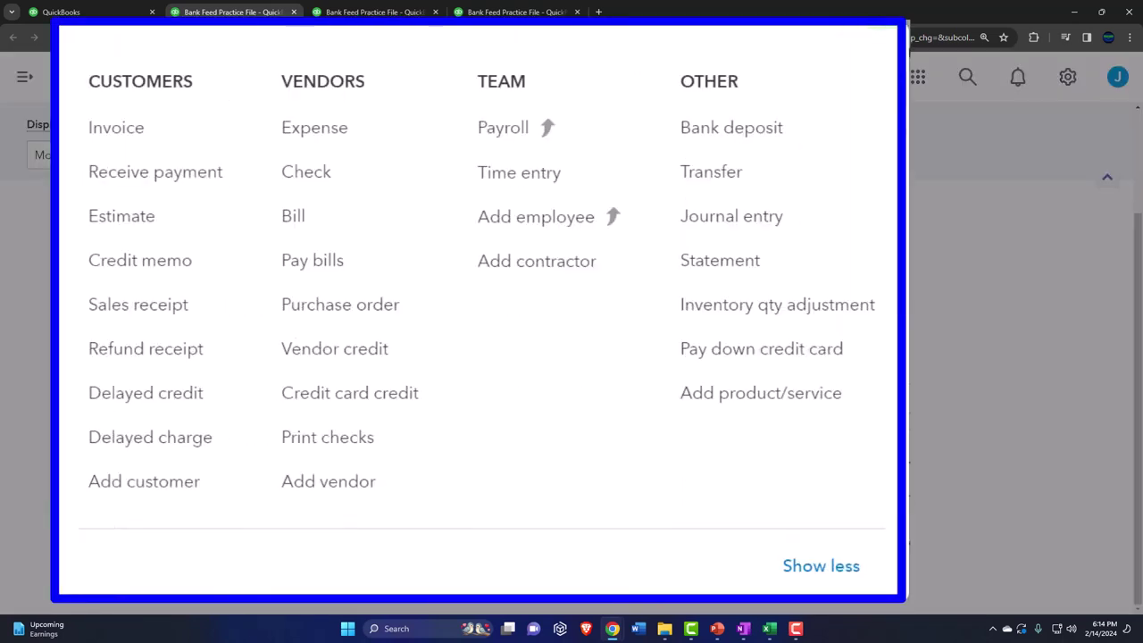
{"action": "left_click", "coordinate": [658, 80]}
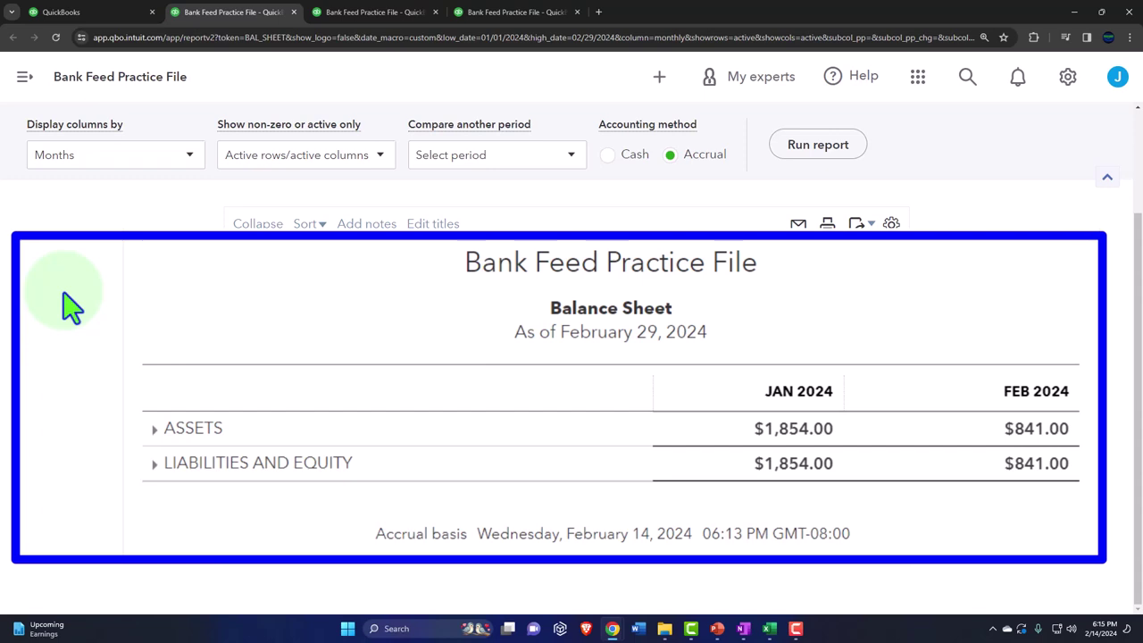
Expand the Assets section of the Balance Sheet to show its accounts by month.
{"action": "left_click", "coordinate": [154, 429]}
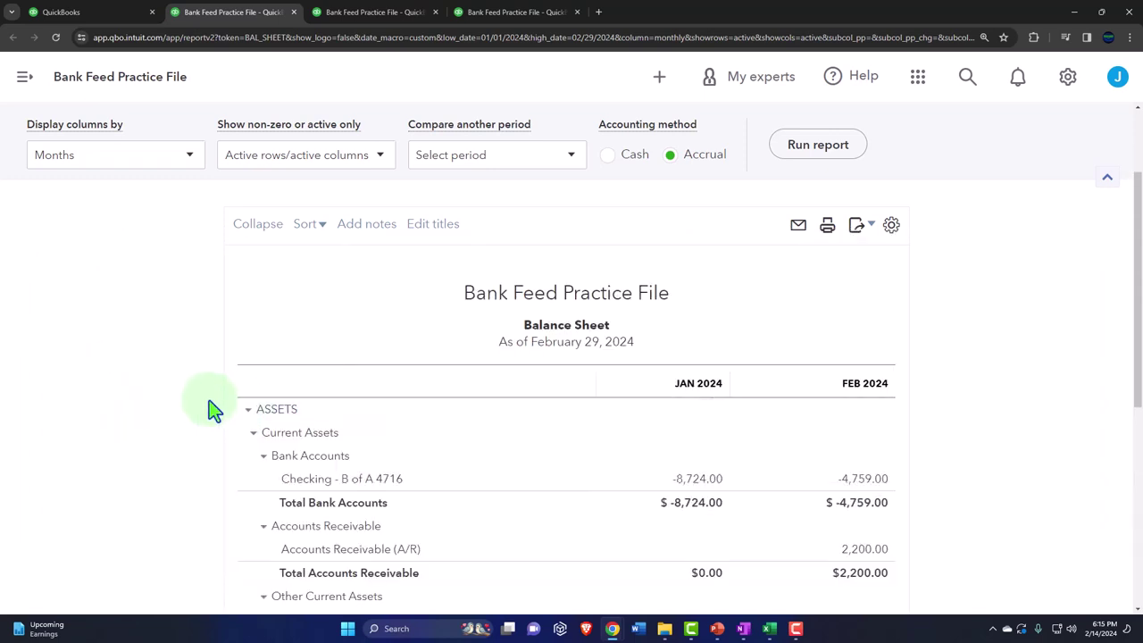
{"action": "scroll", "coordinate": [209, 400], "scroll_direction": "down", "scroll_amount": 6}
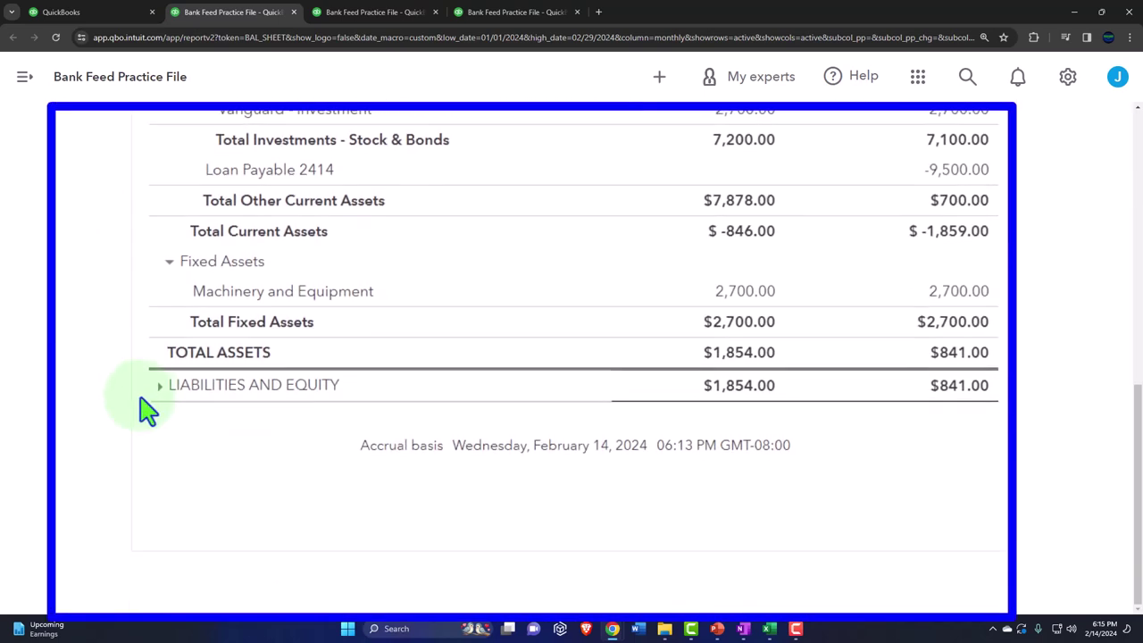
Expand the Liabilities and Equity section of the Balance Sheet and review the report by month.
{"action": "left_click", "coordinate": [159, 391]}
{"action": "scroll", "coordinate": [94, 408], "scroll_direction": "up", "scroll_amount": 10}
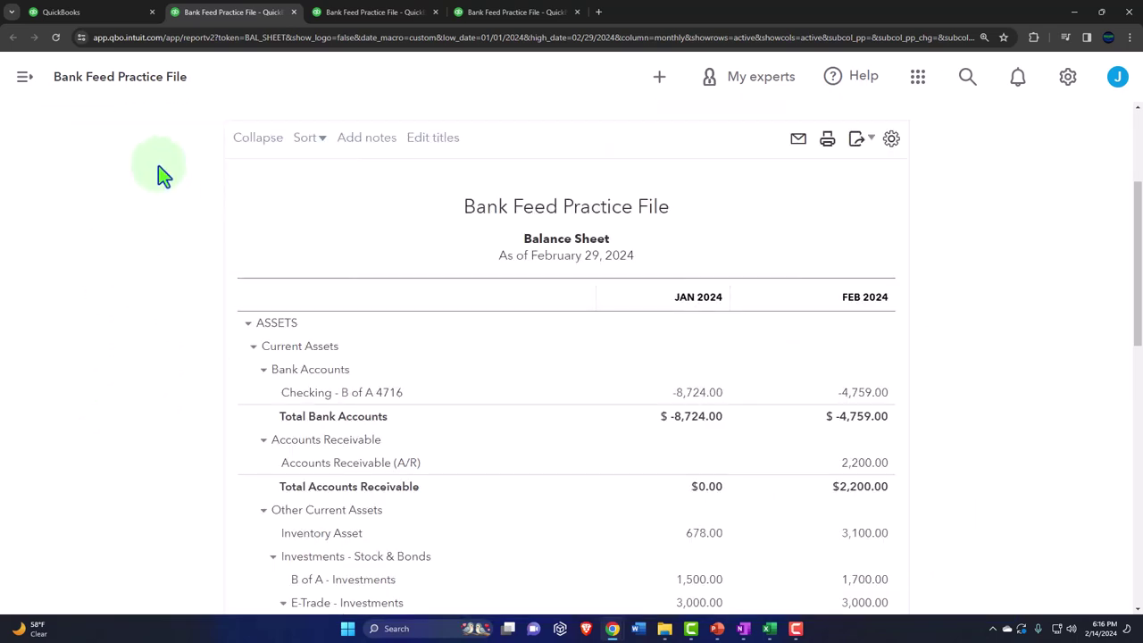
Return to the main QuickBooks browser tab and open the Sales tax page under Taxes.
{"action": "left_click", "coordinate": [100, 15]}
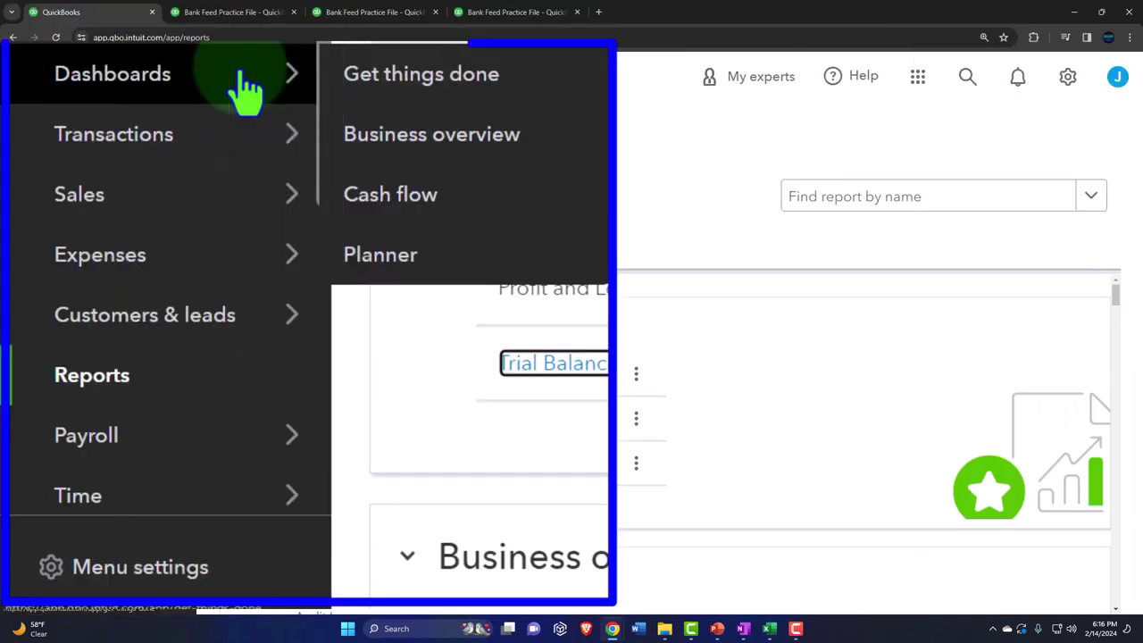
{"action": "scroll", "coordinate": [234, 125], "scroll_direction": "down", "scroll_amount": 3}
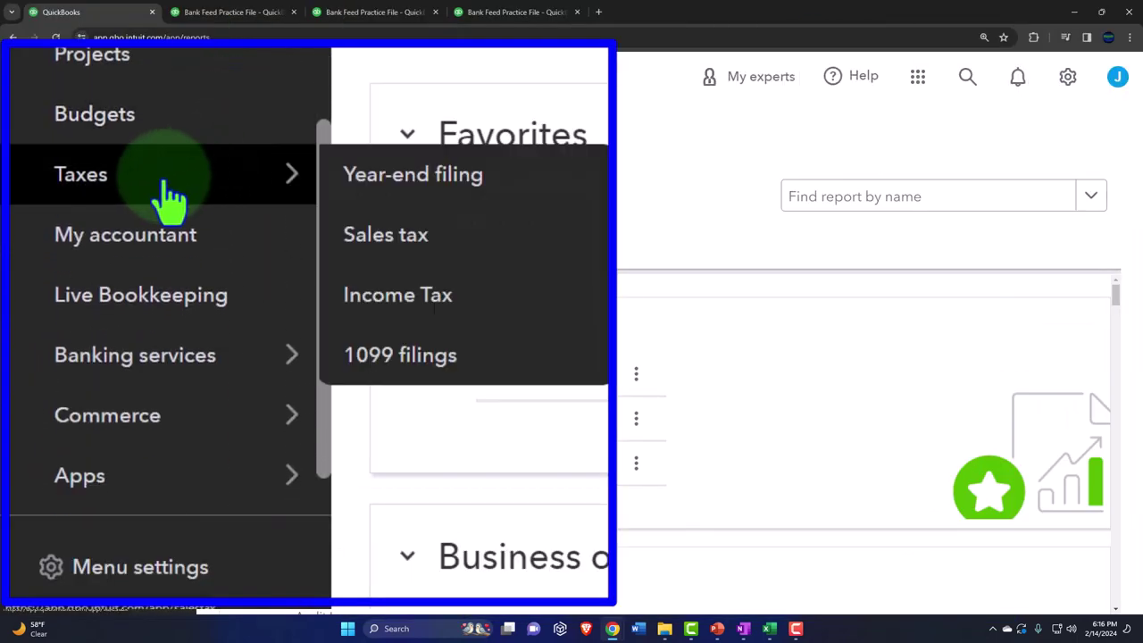
{"action": "left_click", "coordinate": [168, 198]}
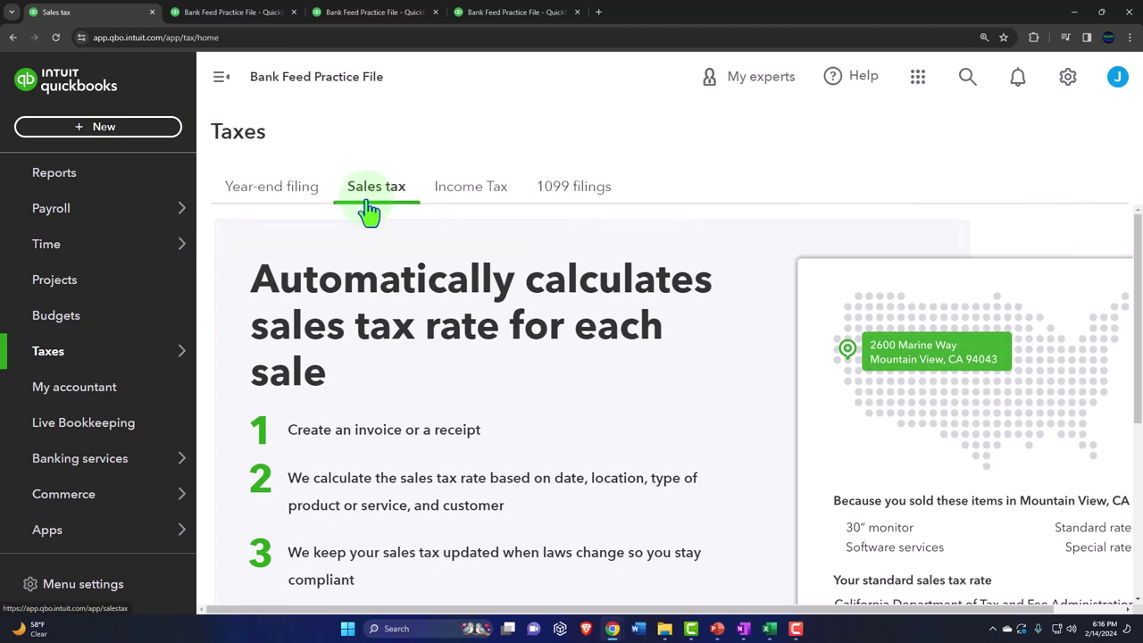
Open the Products & services list under Sales and review its service and inventory items.
{"action": "scroll", "coordinate": [18, 321], "scroll_direction": "up", "scroll_amount": 2}
{"action": "mouse_move", "coordinate": [60, 283]}
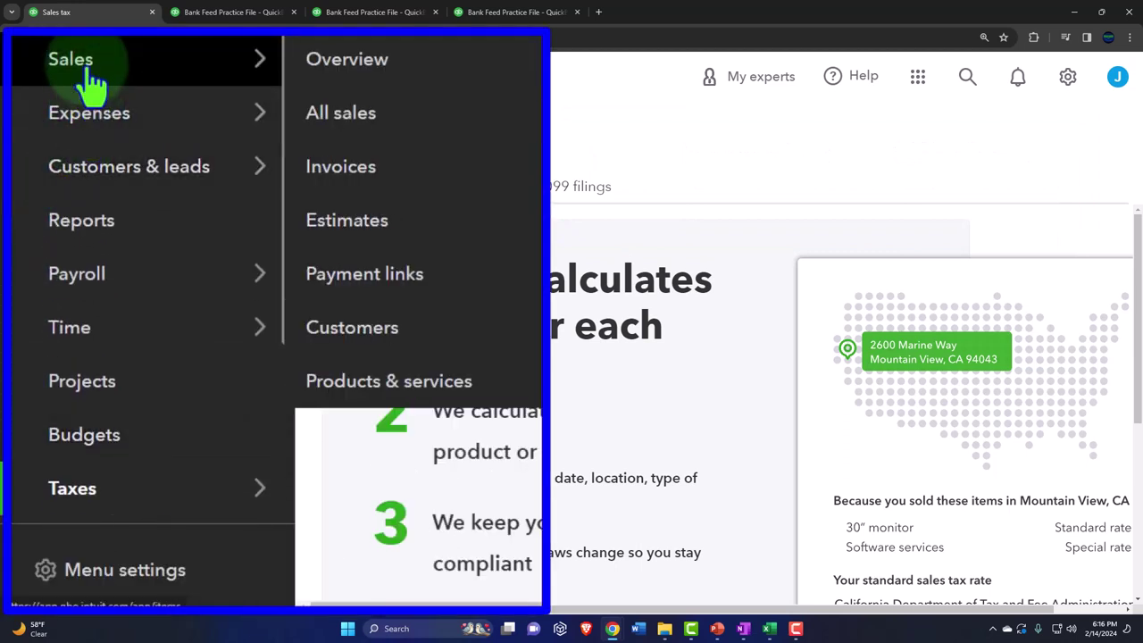
{"action": "left_click", "coordinate": [90, 85]}
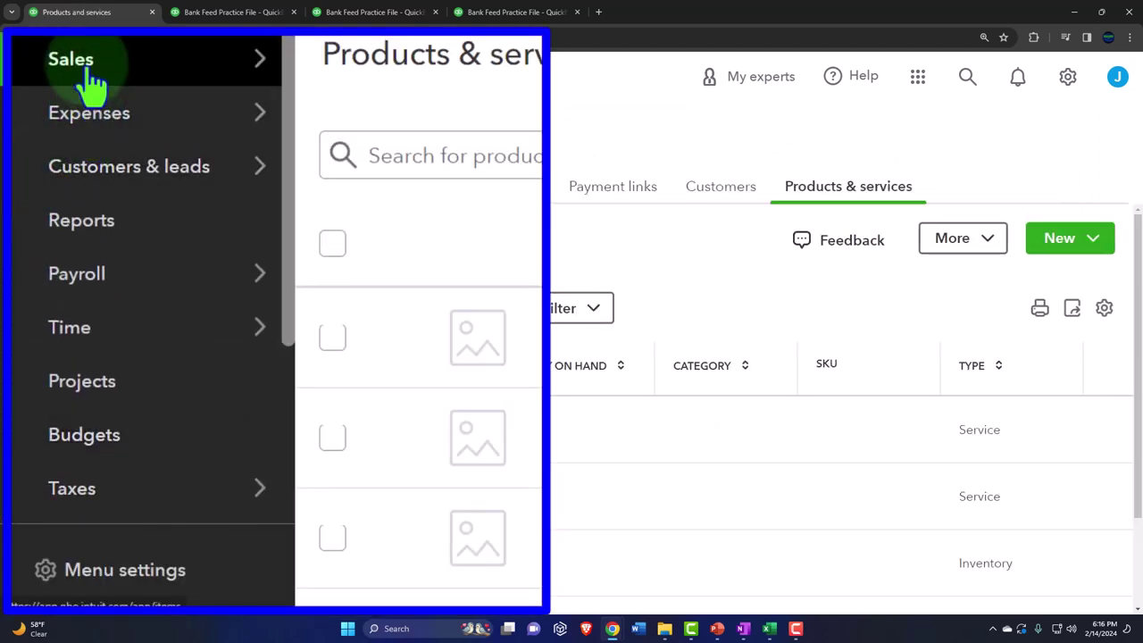
{"action": "left_click", "coordinate": [853, 186]}
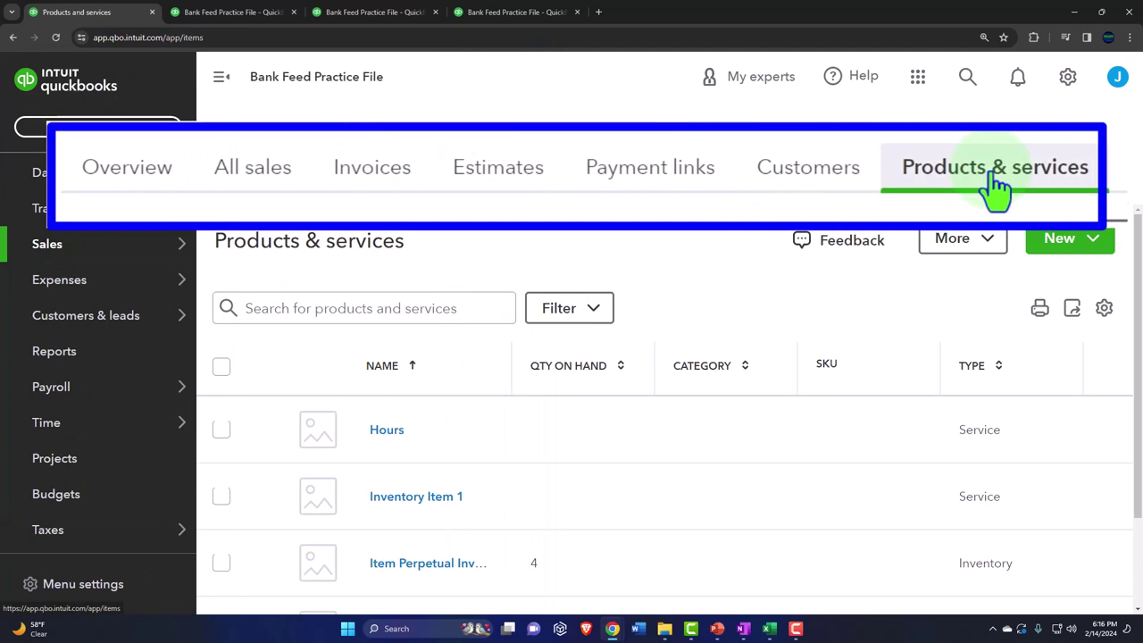
{"action": "scroll", "coordinate": [749, 318], "scroll_direction": "down", "scroll_amount": 2}
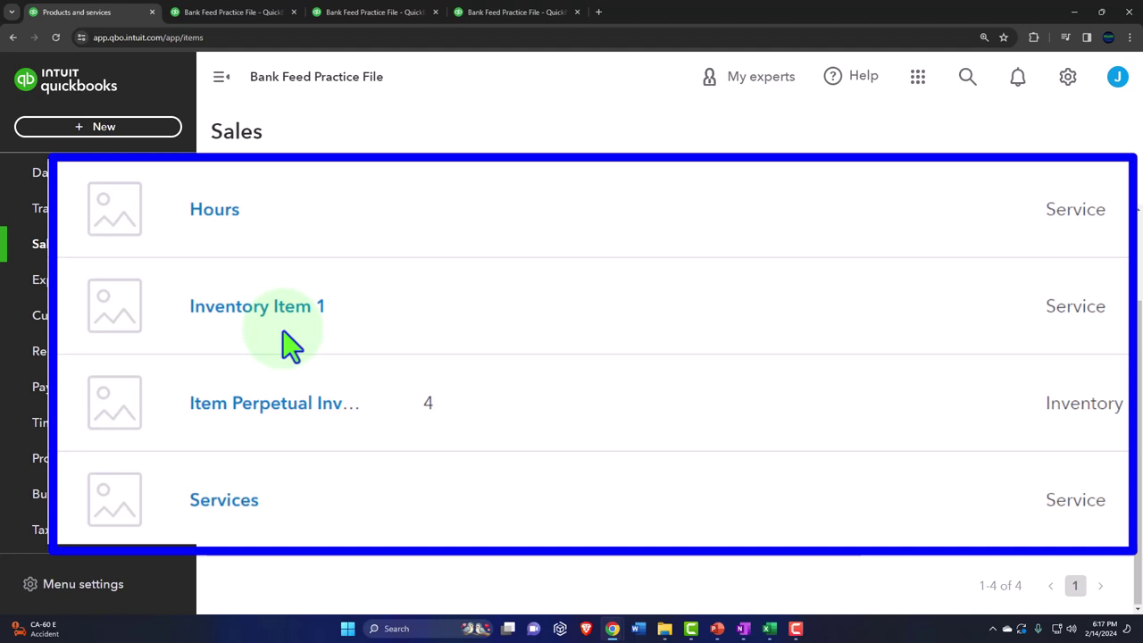
Review the customer list with its open balances, and switch to the QuickBooks Flow Chart page in OneNote.
{"action": "mouse_move", "coordinate": [134, 314]}
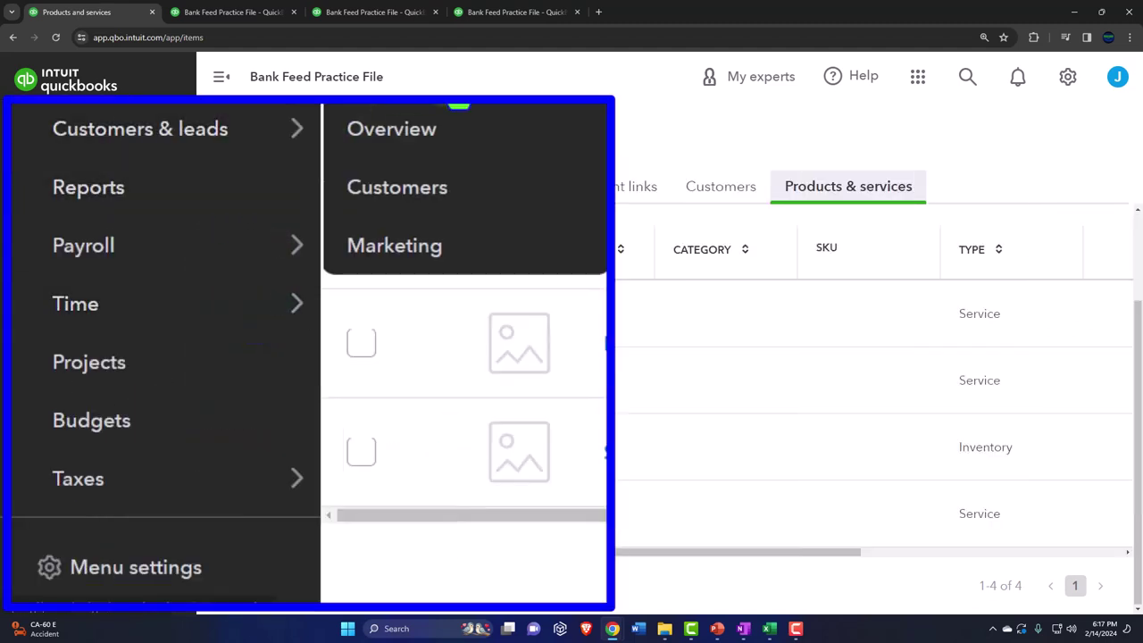
{"action": "left_click", "coordinate": [720, 202]}
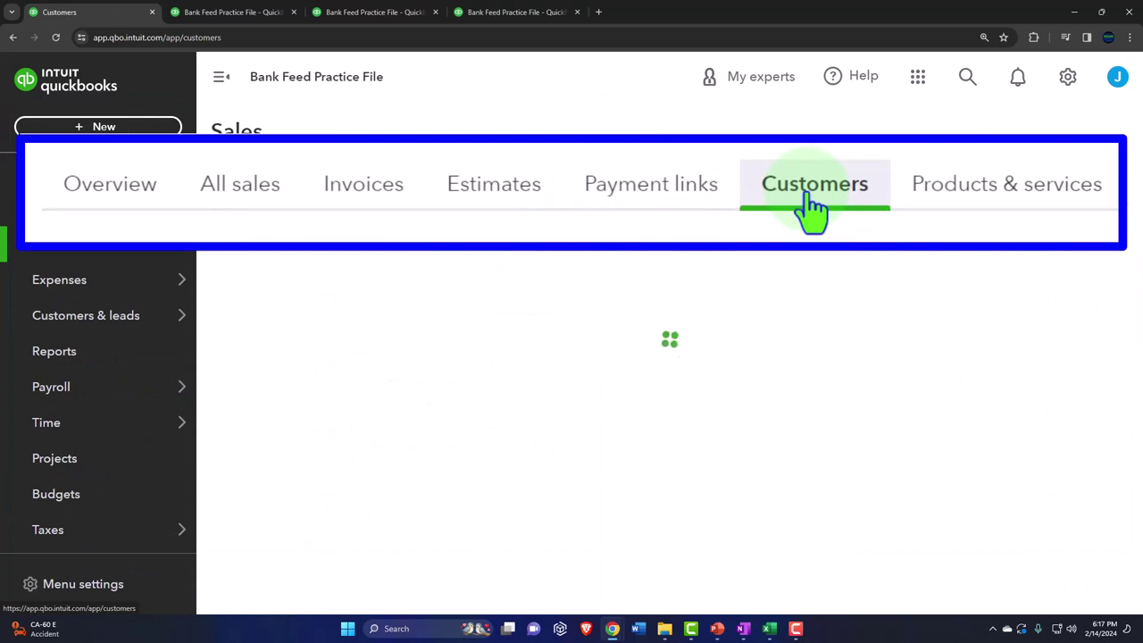
{"action": "scroll", "coordinate": [708, 330], "scroll_direction": "down", "scroll_amount": 4}
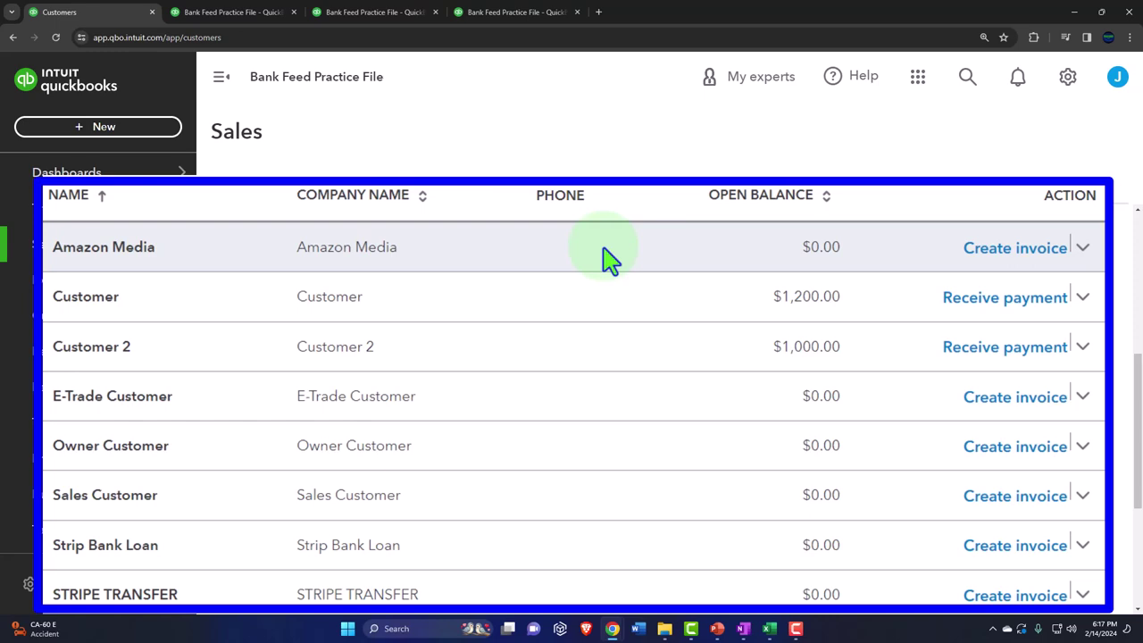
{"action": "left_click", "coordinate": [742, 627]}
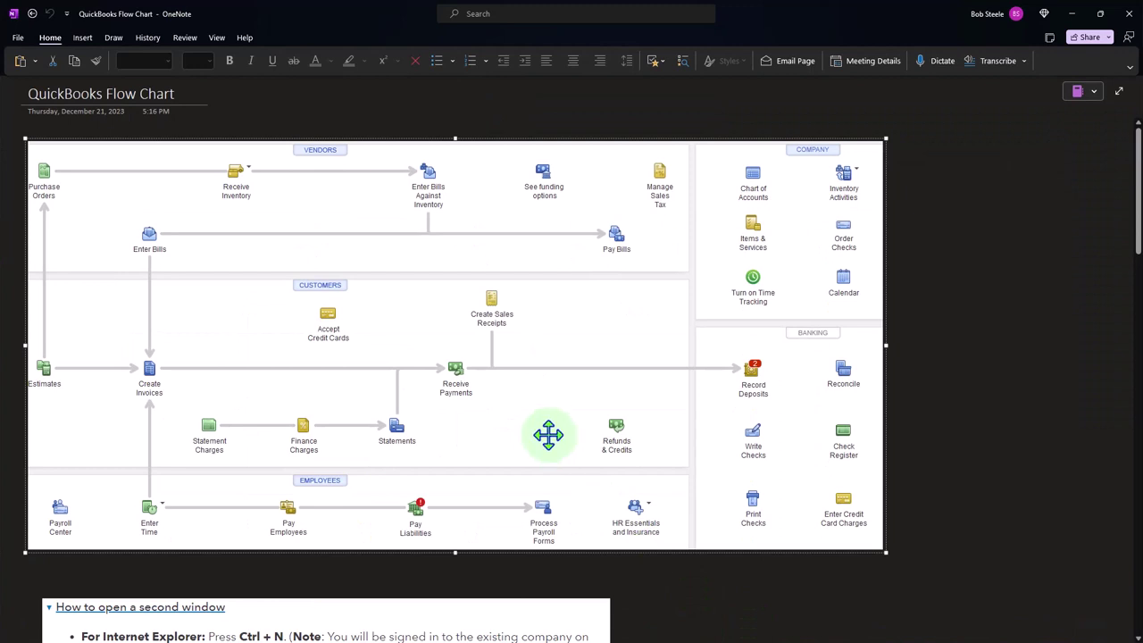
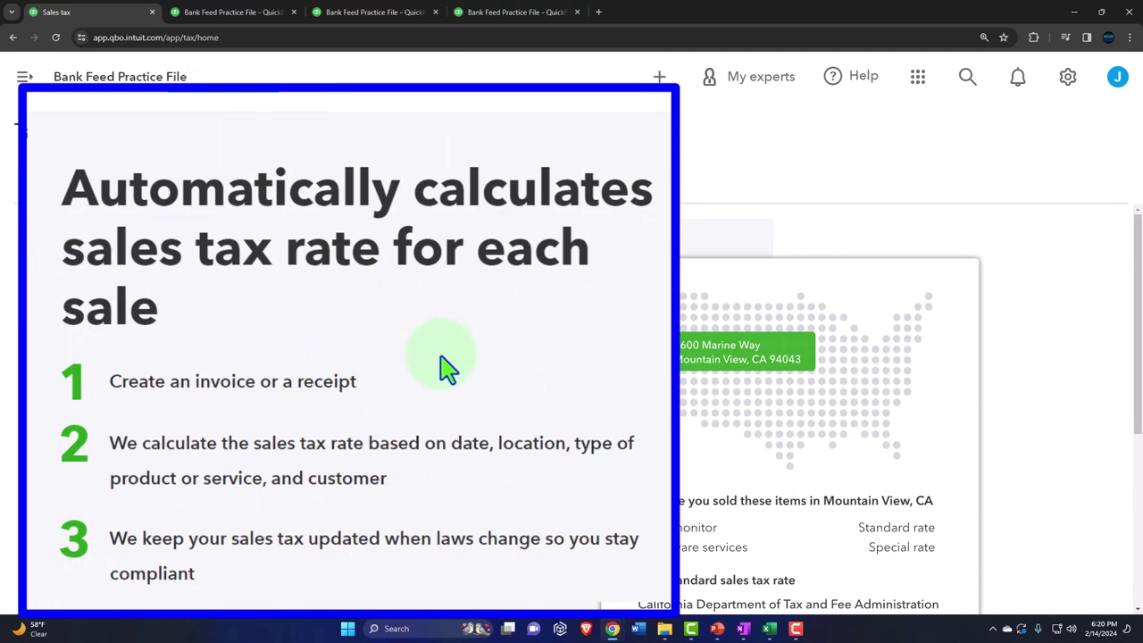
Start the automatic sales tax setup and accept the suggested business address.
{"action": "scroll", "coordinate": [447, 365], "scroll_direction": "down", "scroll_amount": 2}
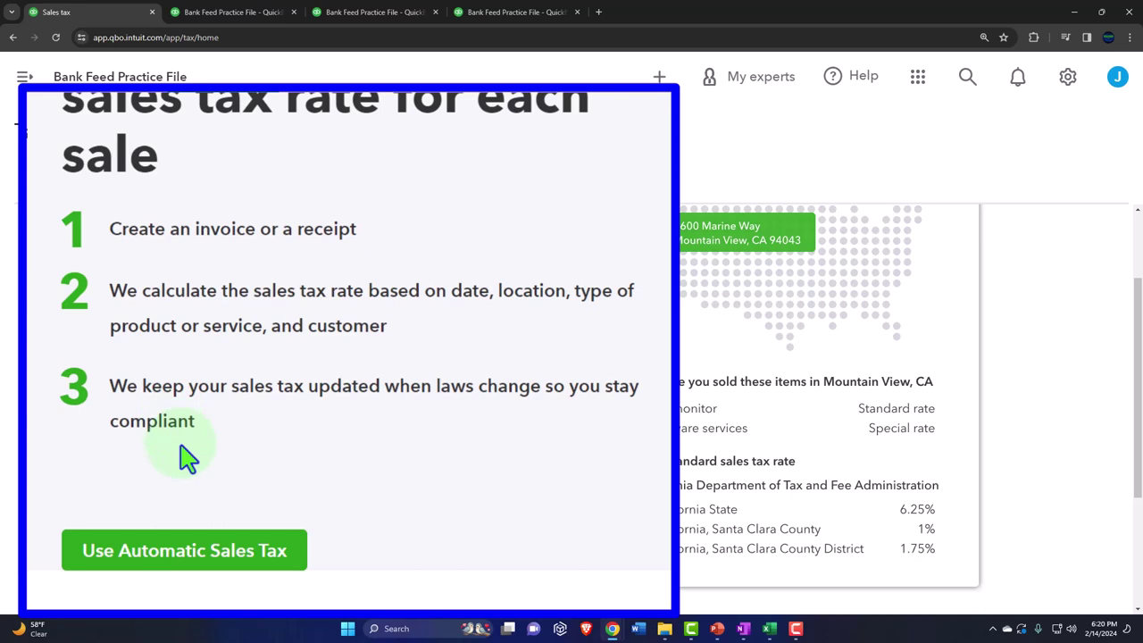
{"action": "left_click", "coordinate": [204, 558]}
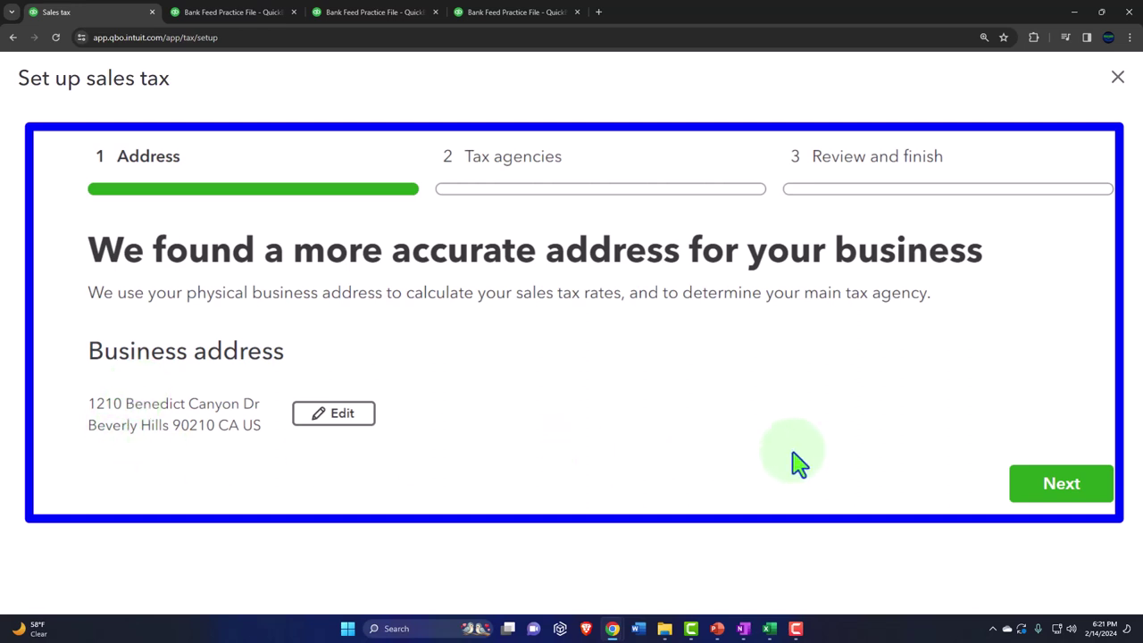
{"action": "left_click", "coordinate": [1072, 494]}
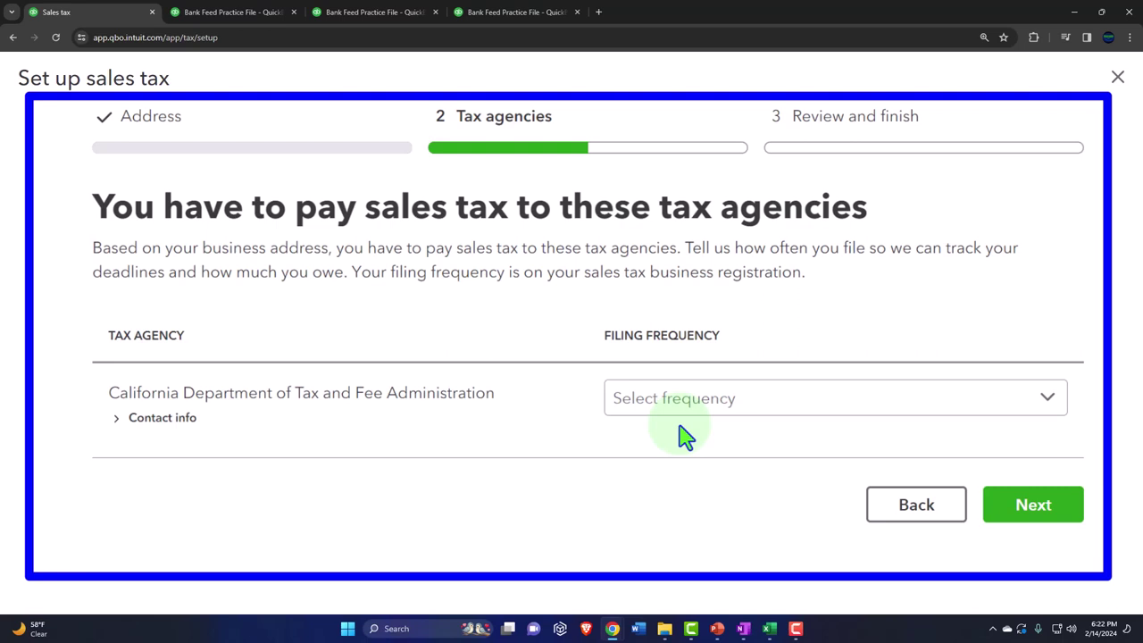
Set the filing frequency for the California Department of Tax and Fee Administration to Monthly and continue.
{"action": "left_click", "coordinate": [1051, 402]}
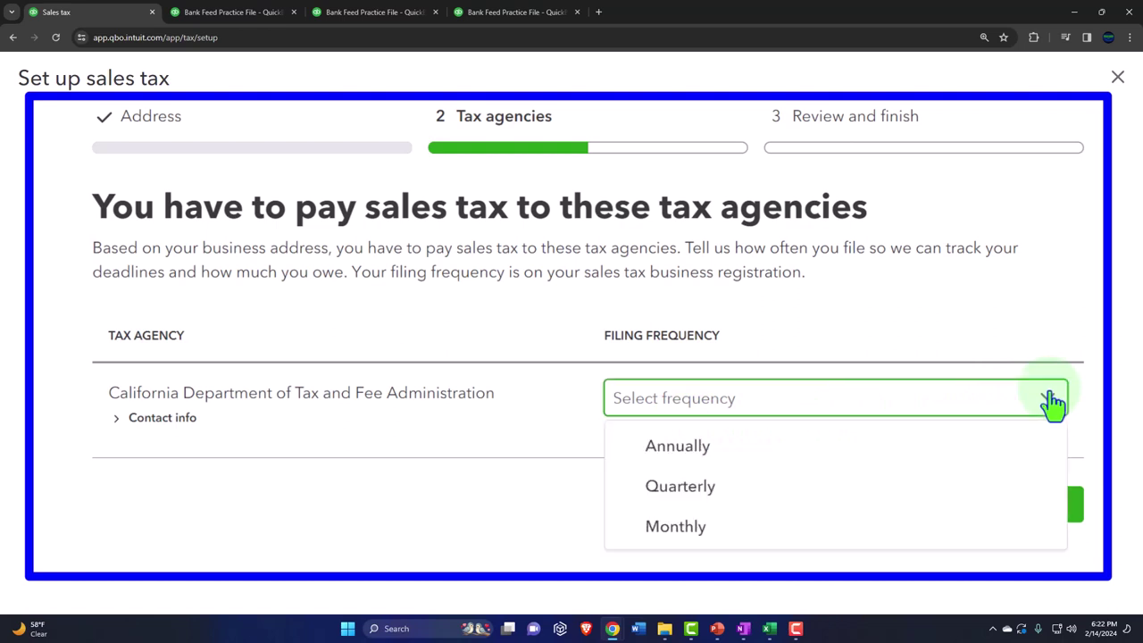
{"action": "left_click", "coordinate": [753, 540]}
{"action": "left_click", "coordinate": [1034, 506]}
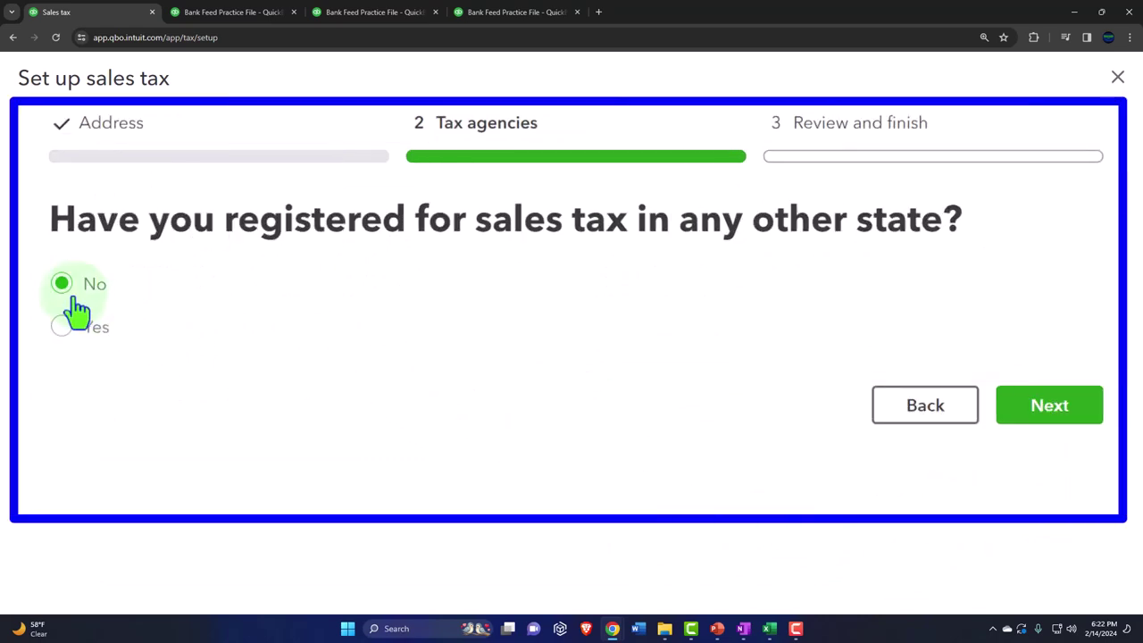
Keep No for sales tax registration in other states, finish the setup and open the sales tax center.
{"action": "left_click", "coordinate": [1025, 413]}
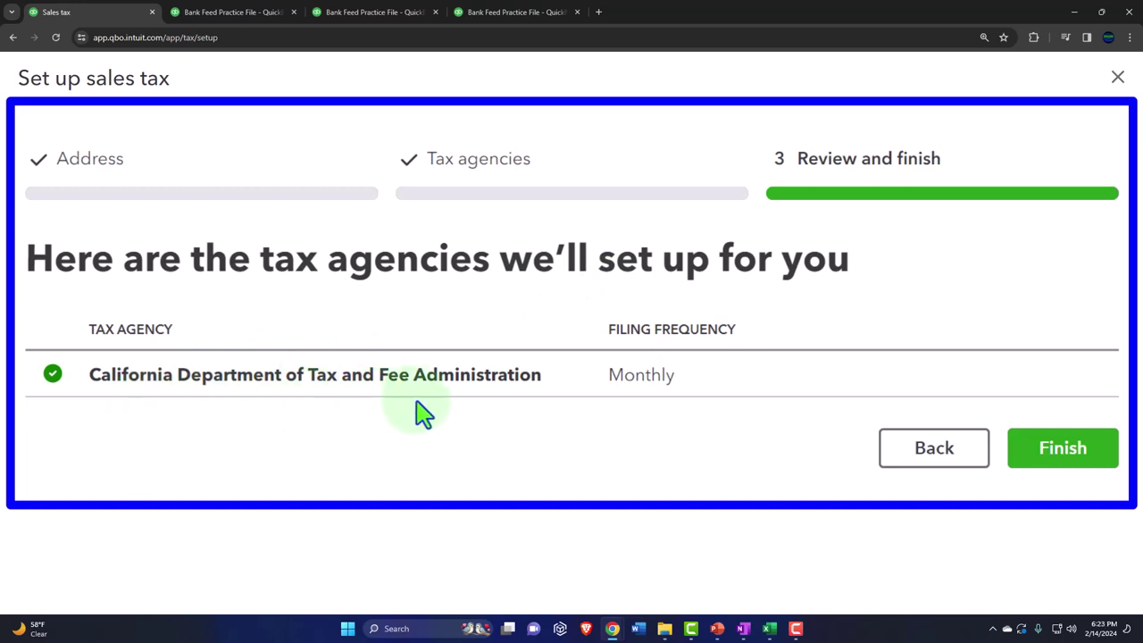
{"action": "left_click", "coordinate": [1028, 460]}
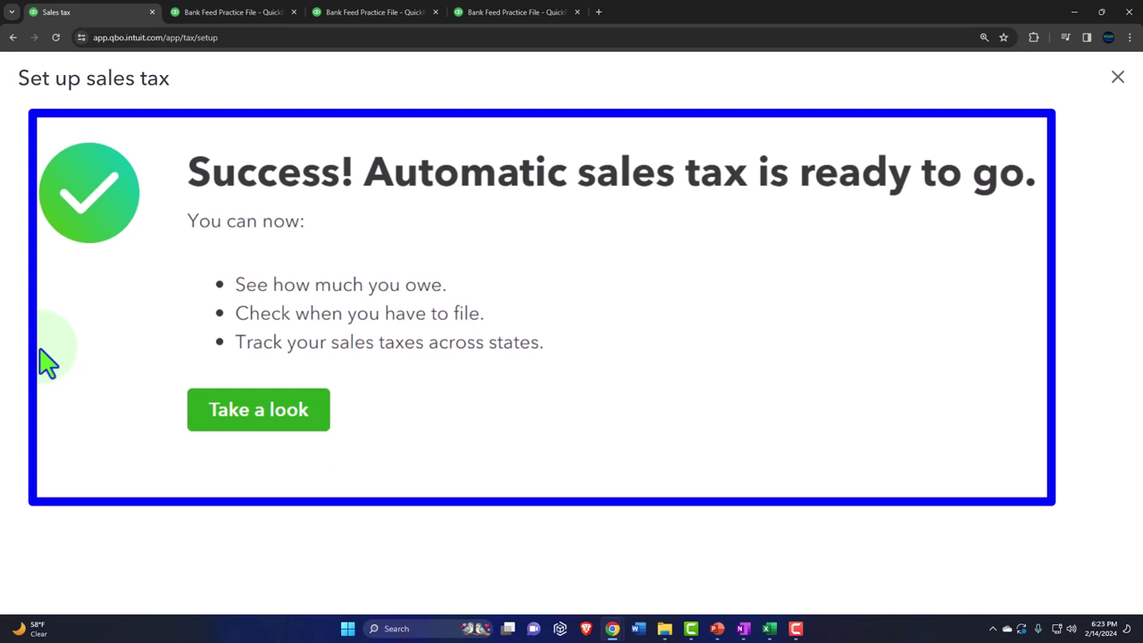
{"action": "left_click", "coordinate": [238, 425]}
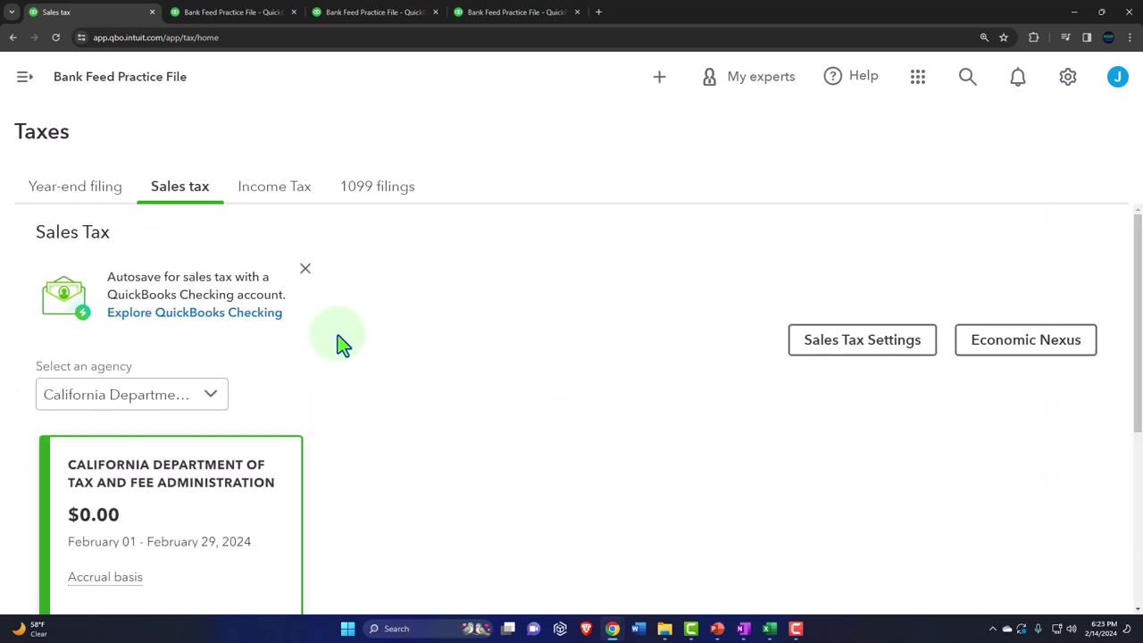
{"action": "left_click", "coordinate": [25, 78]}
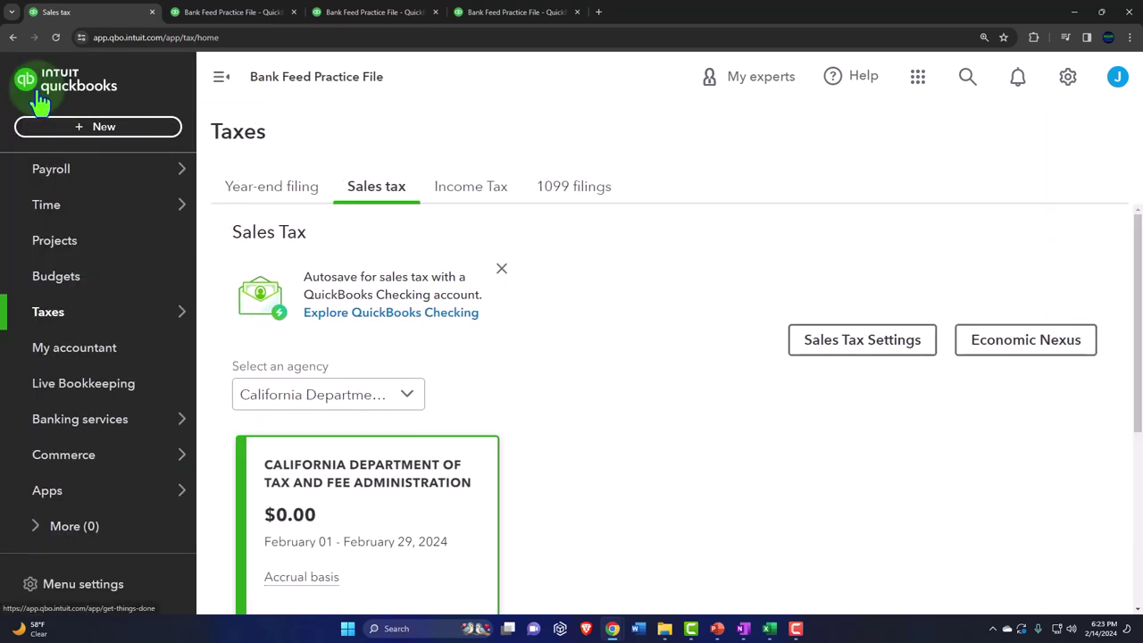
{"action": "mouse_move", "coordinate": [115, 100]}
{"action": "left_click", "coordinate": [419, 146]}
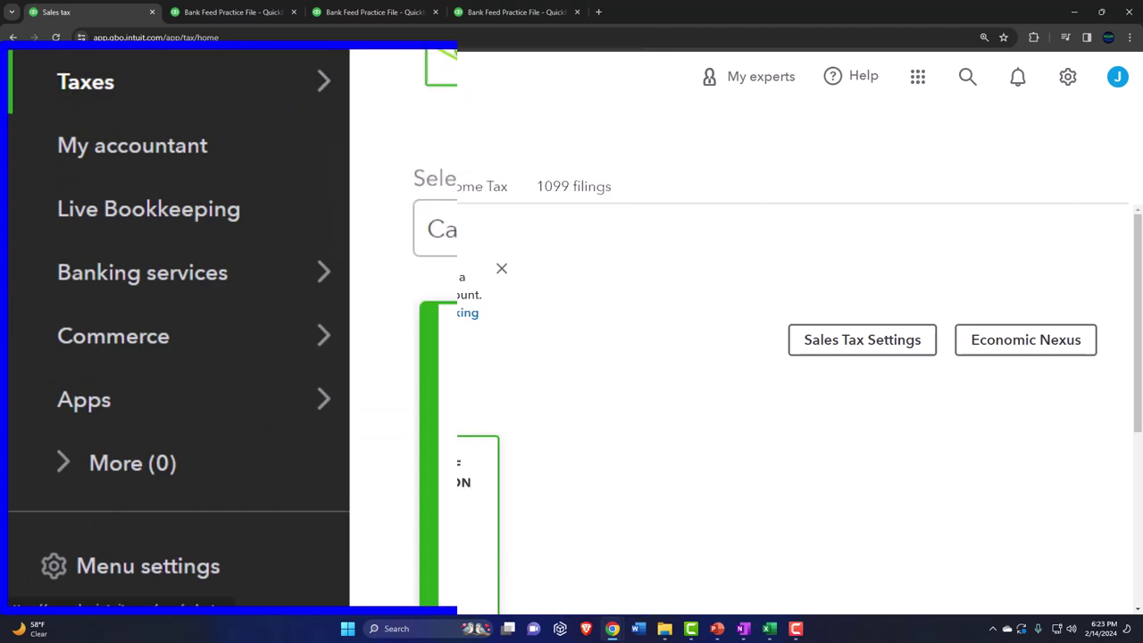
{"action": "left_click", "coordinate": [225, 82]}
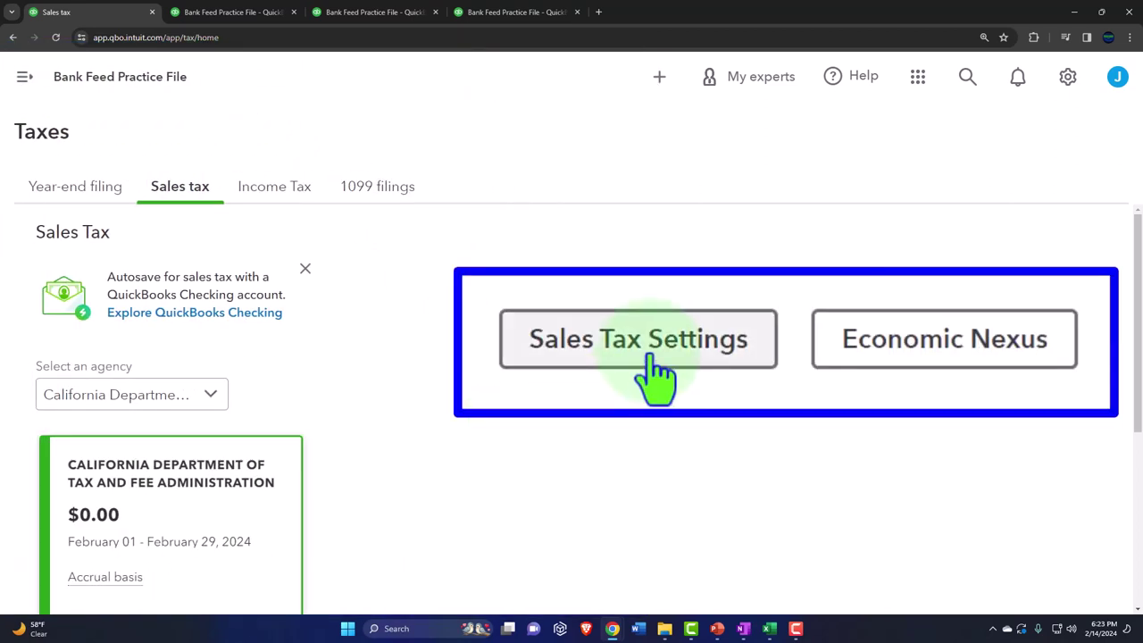
Review the tax agencies and custom rates in Sales Tax Settings and return to the sales tax center.
{"action": "left_click", "coordinate": [656, 371]}
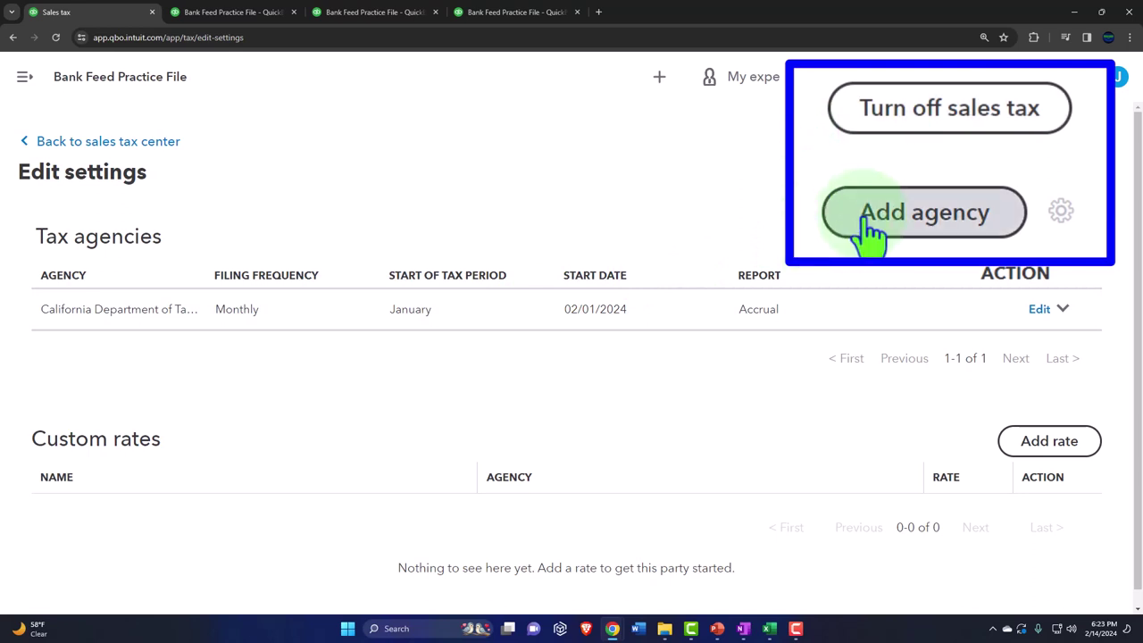
{"action": "scroll", "coordinate": [965, 248], "scroll_direction": "down", "scroll_amount": 1}
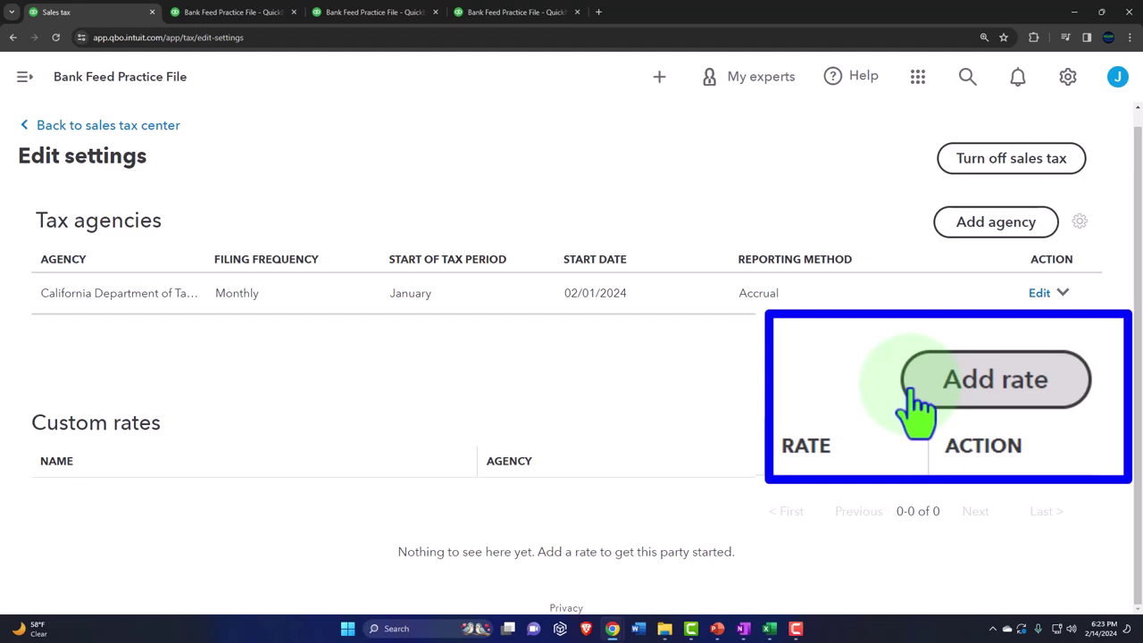
{"action": "left_click", "coordinate": [133, 125]}
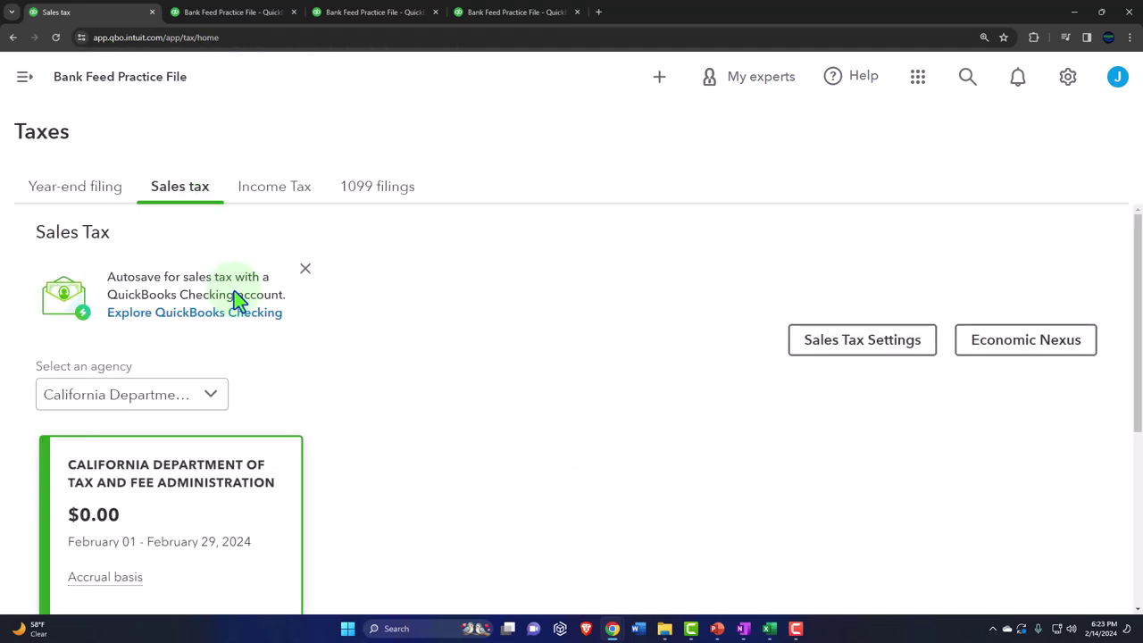
Check the available tax agencies and keep California Department of Tax and Fee Administration selected.
{"action": "scroll", "coordinate": [234, 290], "scroll_direction": "down", "scroll_amount": 2}
{"action": "scroll", "coordinate": [238, 301], "scroll_direction": "up", "scroll_amount": 1}
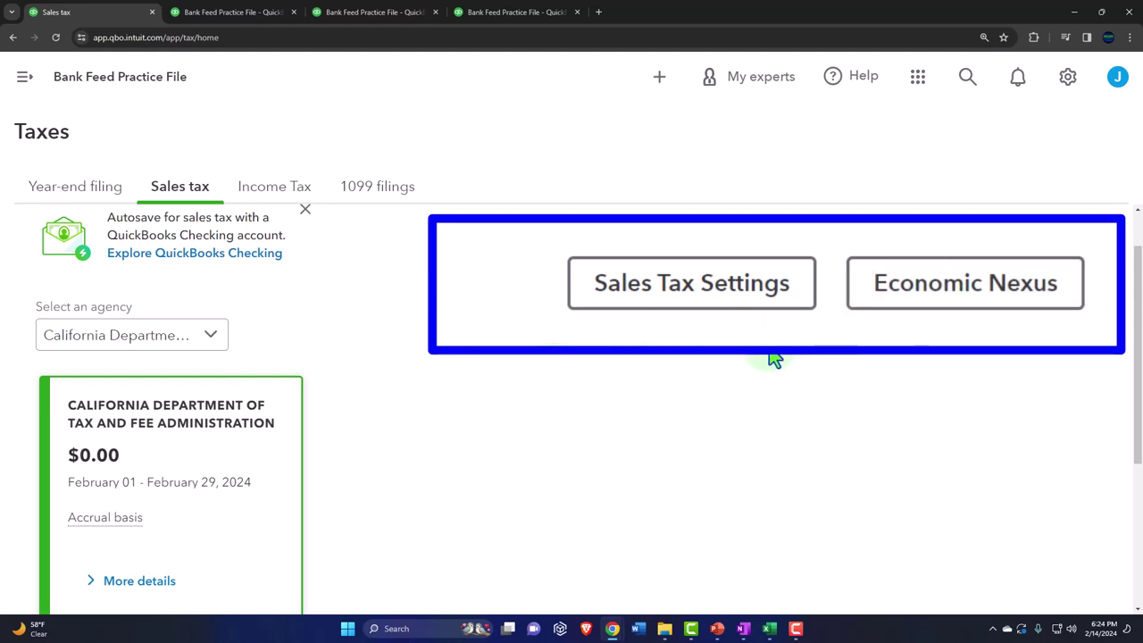
{"action": "left_click", "coordinate": [301, 223]}
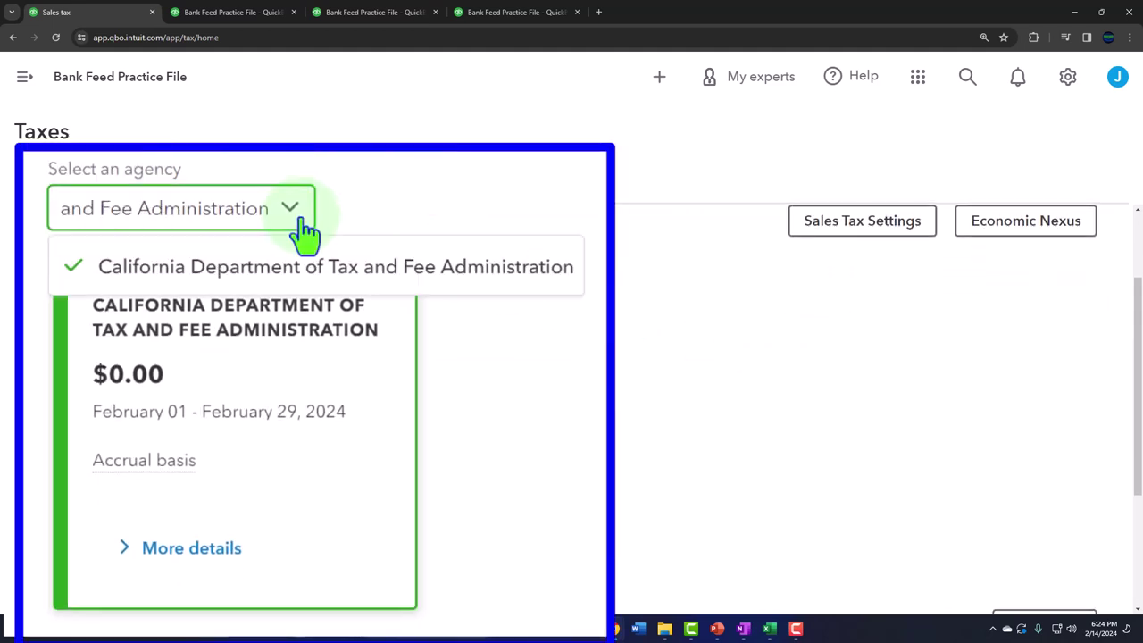
{"action": "left_click", "coordinate": [360, 266]}
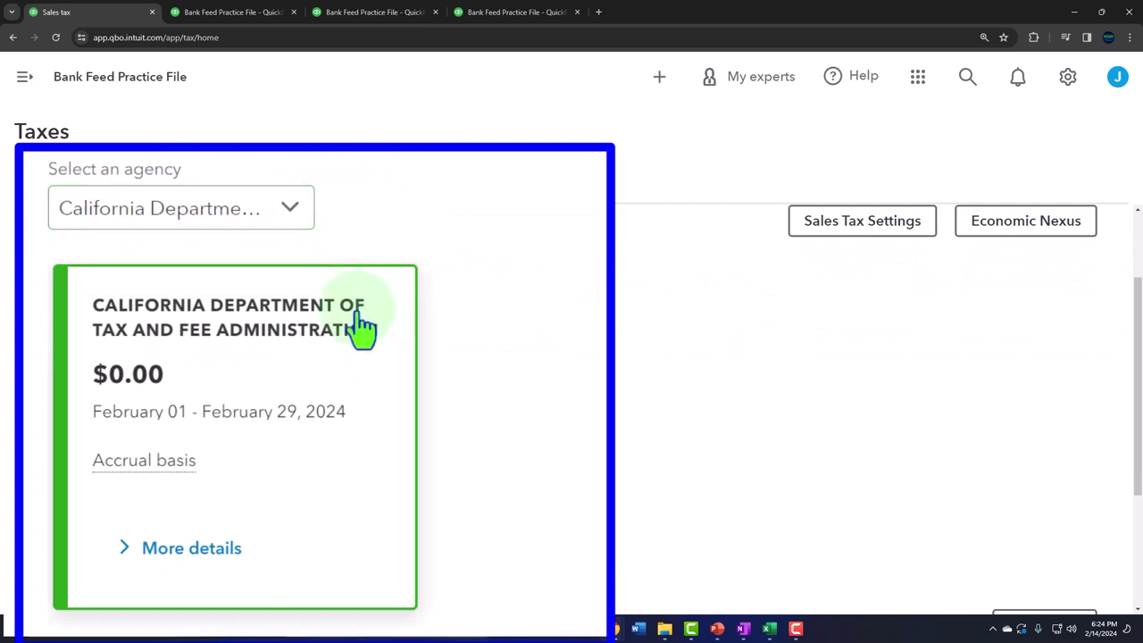
Review the sales tax return periods and the available sales tax reports, closing the report list without choosing one.
{"action": "scroll", "coordinate": [259, 361], "scroll_direction": "down", "scroll_amount": 3}
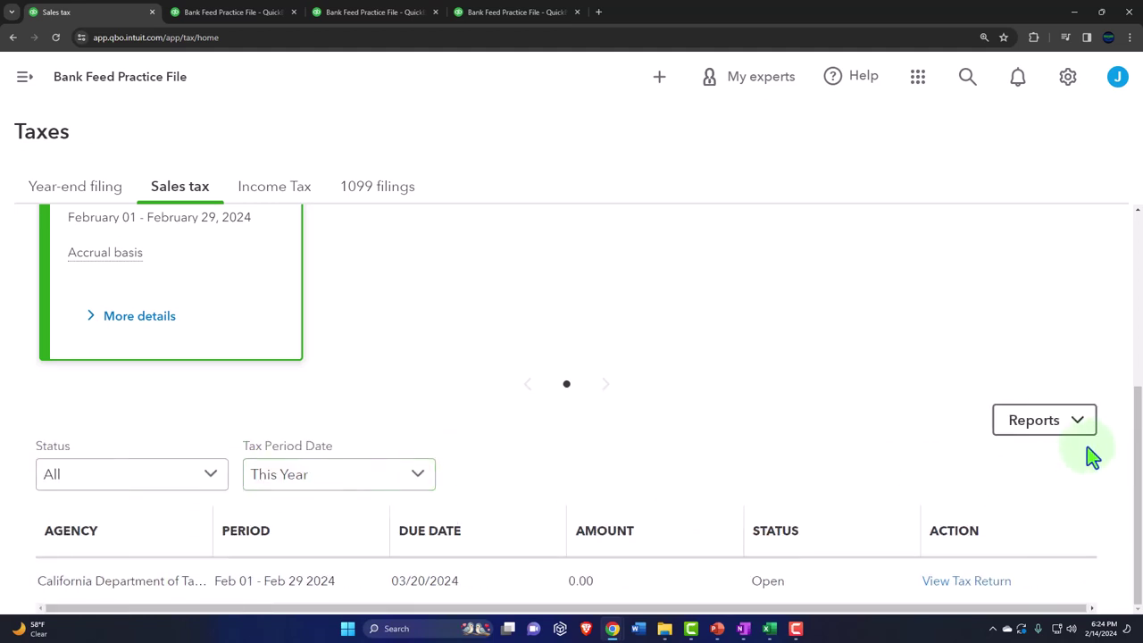
{"action": "left_click", "coordinate": [1081, 427]}
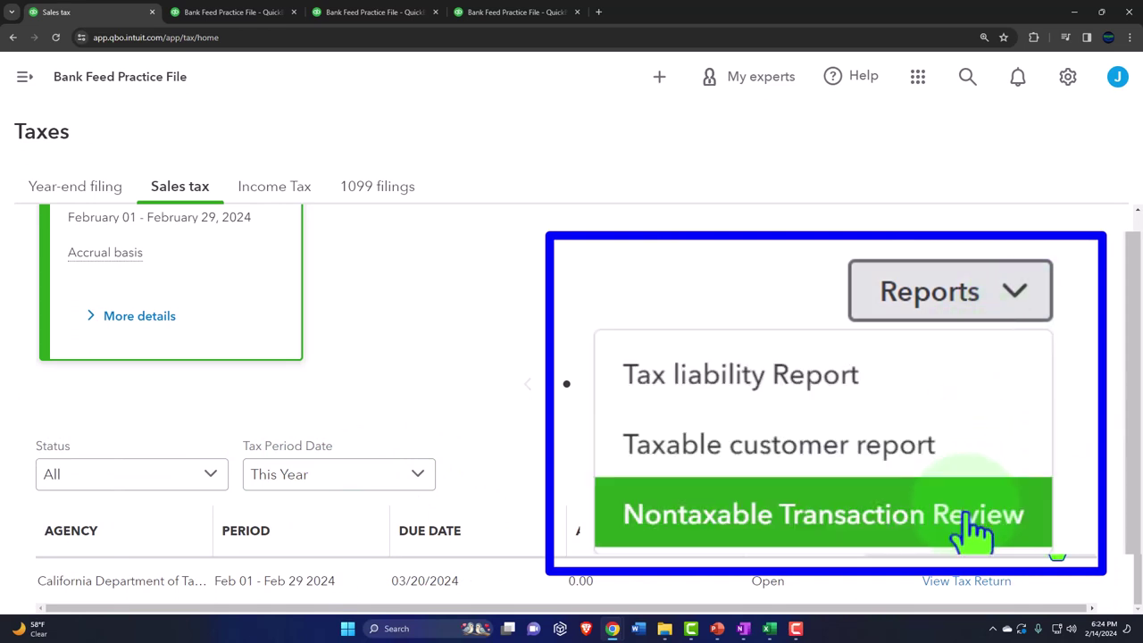
{"action": "left_click", "coordinate": [449, 358]}
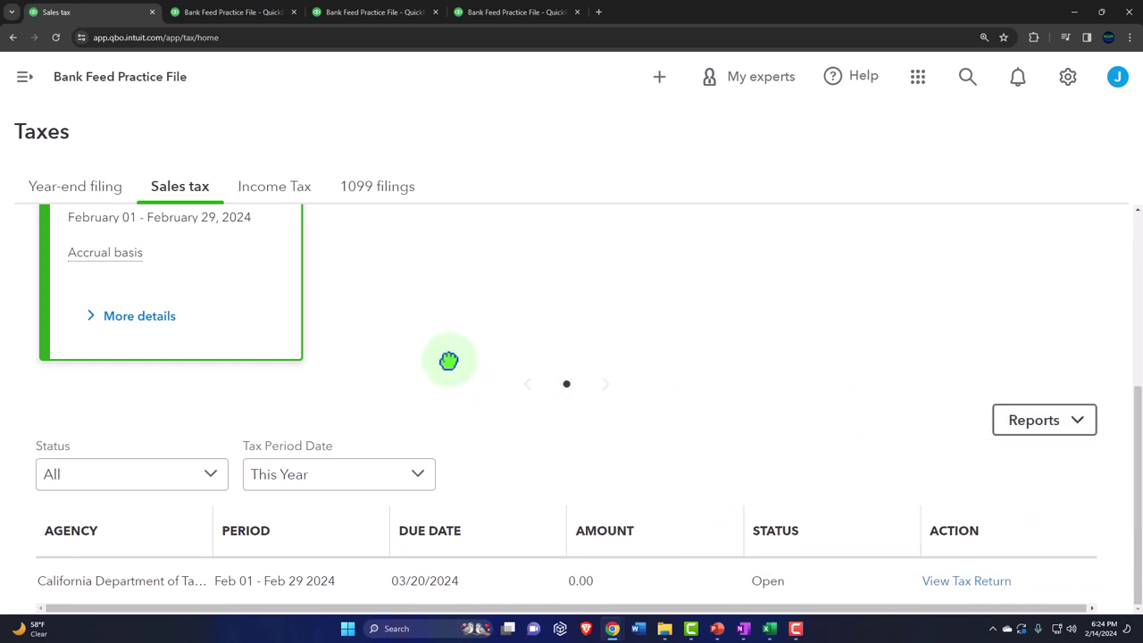
{"action": "scroll", "coordinate": [448, 359], "scroll_direction": "up", "scroll_amount": 1}
{"action": "scroll", "coordinate": [448, 359], "scroll_direction": "up", "scroll_amount": 3}
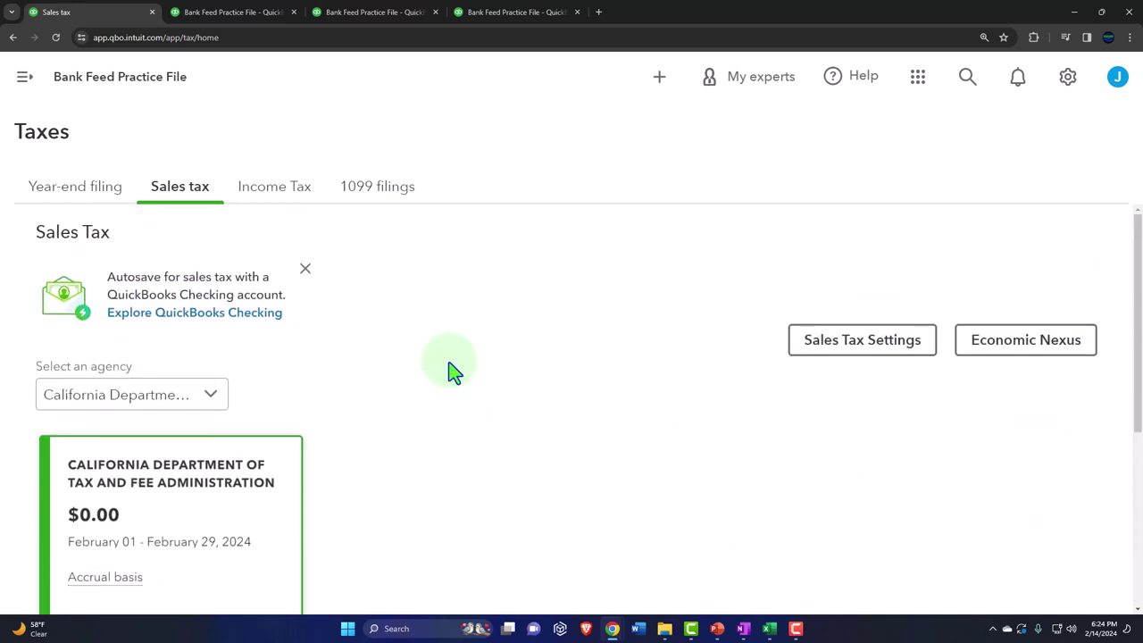
Open the Products & services list in the Sales area and review the existing items with the navigation menu collapsed.
{"action": "left_click", "coordinate": [25, 82]}
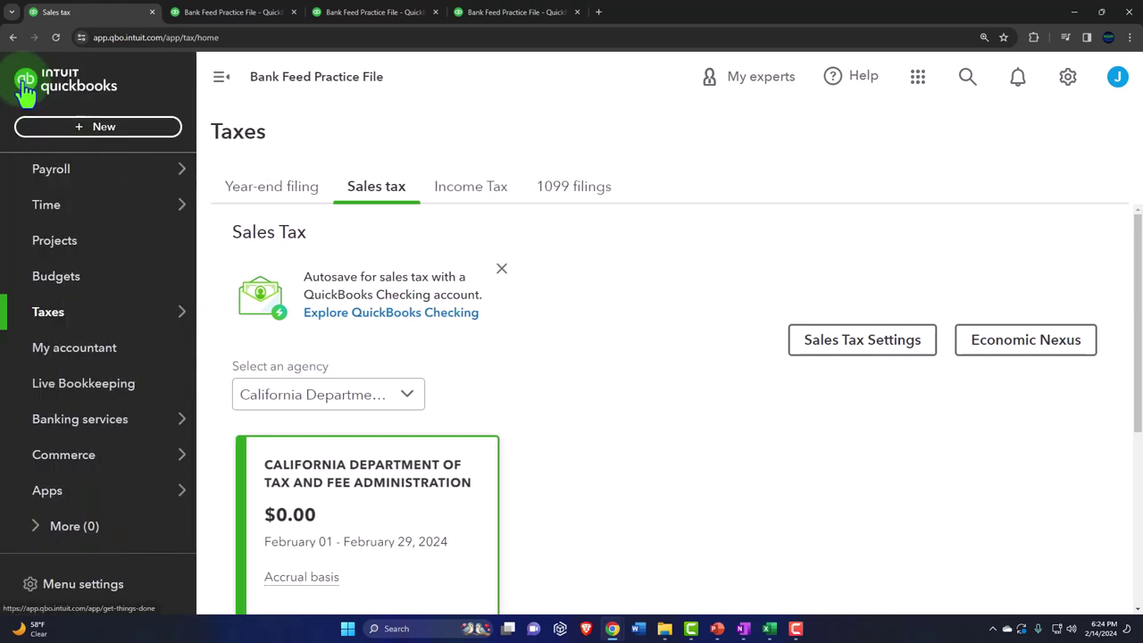
{"action": "scroll", "coordinate": [26, 302], "scroll_direction": "up", "scroll_amount": 2}
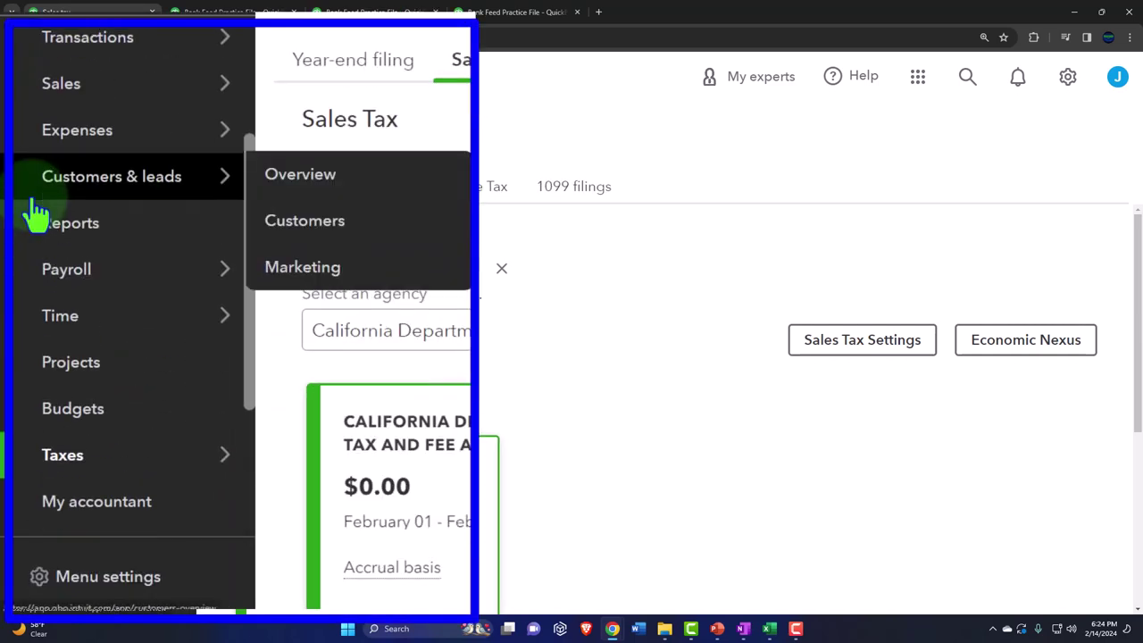
{"action": "left_click", "coordinate": [71, 102]}
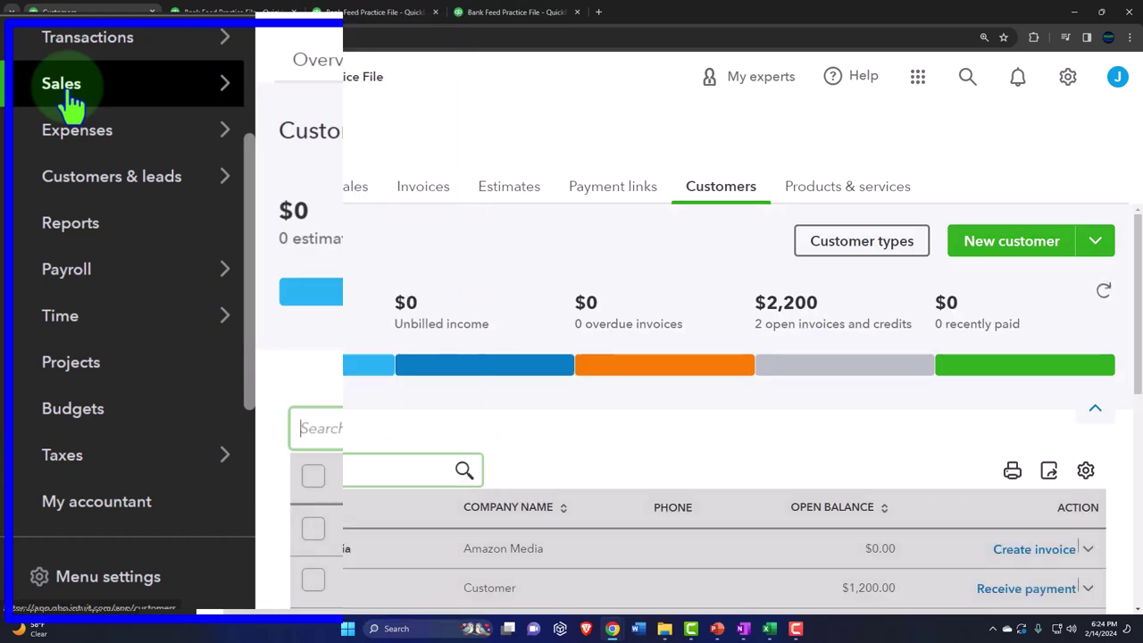
{"action": "left_click", "coordinate": [804, 190]}
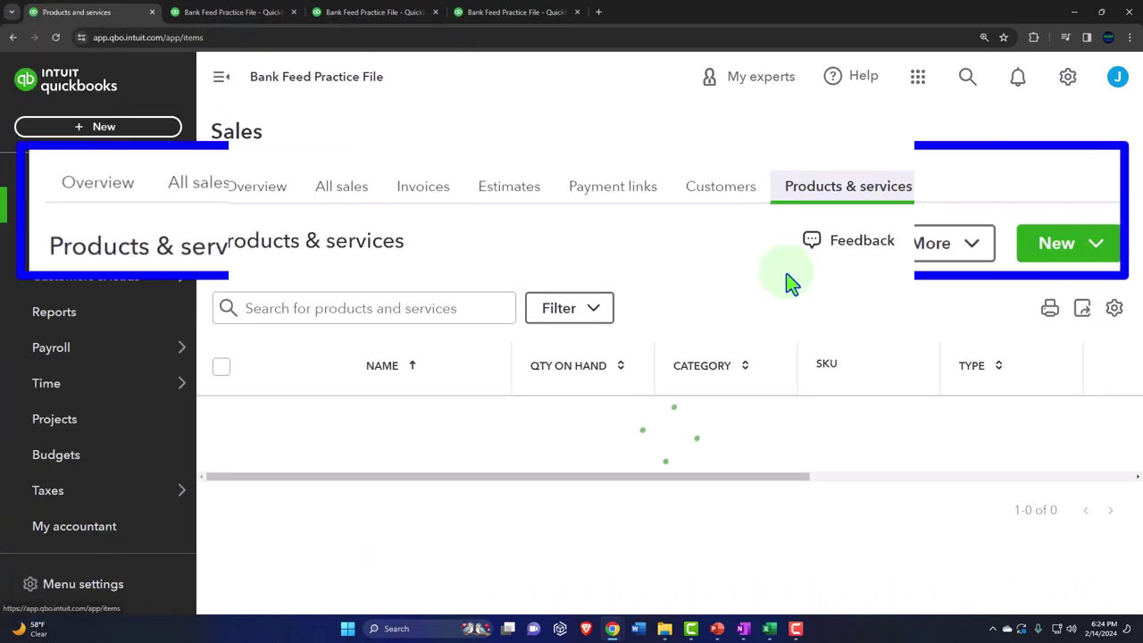
{"action": "scroll", "coordinate": [620, 465], "scroll_direction": "down", "scroll_amount": 2}
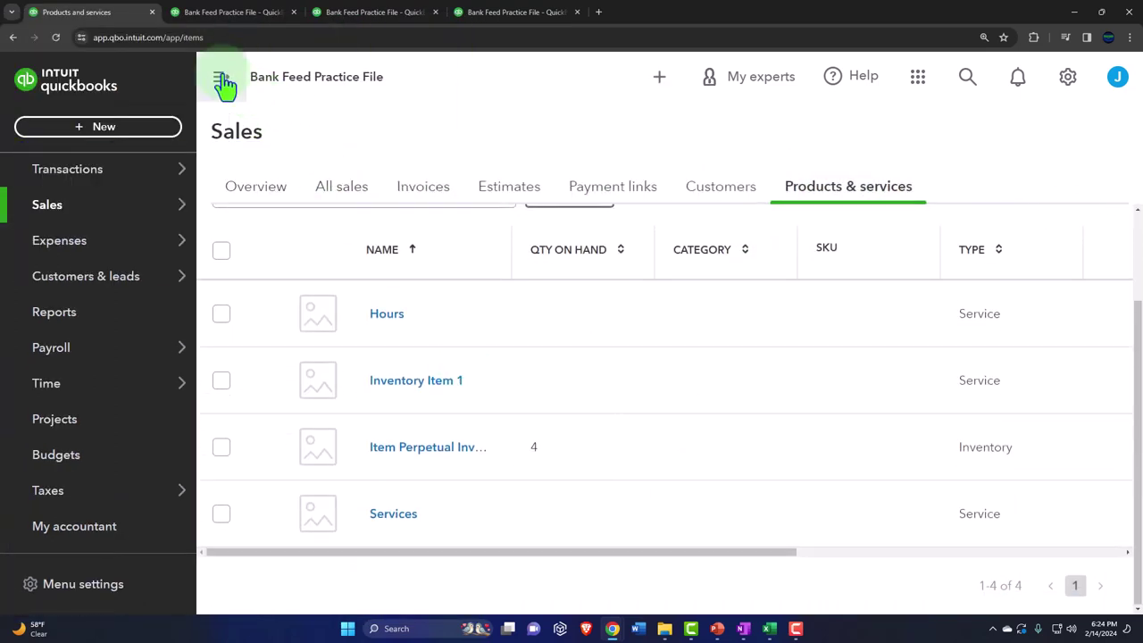
{"action": "left_click", "coordinate": [222, 82]}
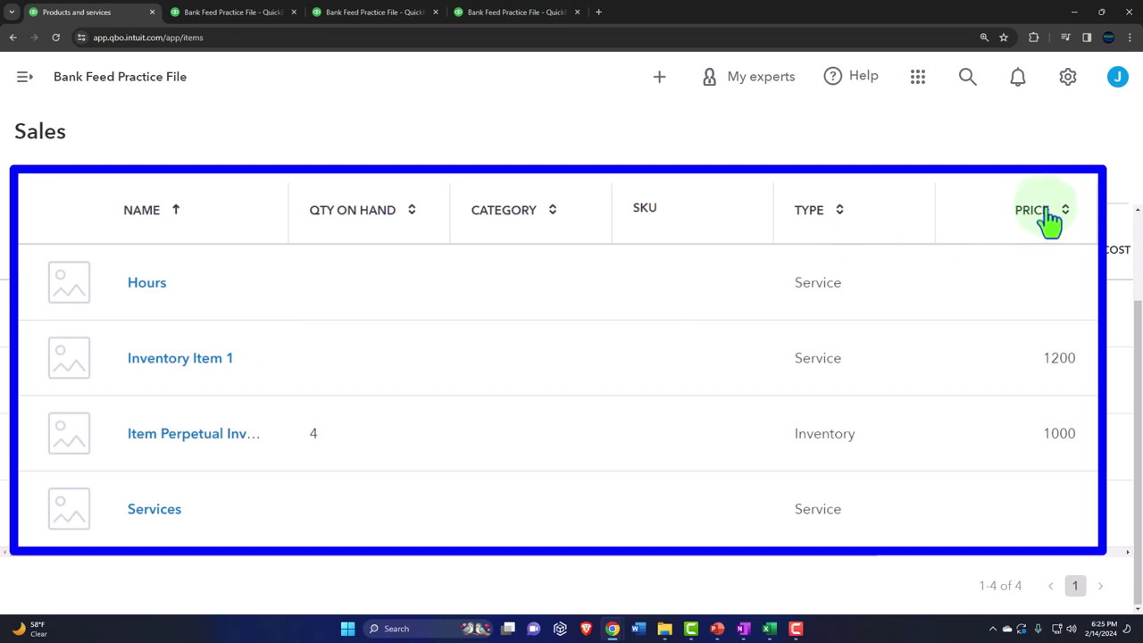
Start a new inventory item named Inventory Item Sales Tax 1, keeping its item type as Inventory item and the SKU blank.
{"action": "left_click", "coordinate": [1102, 241]}
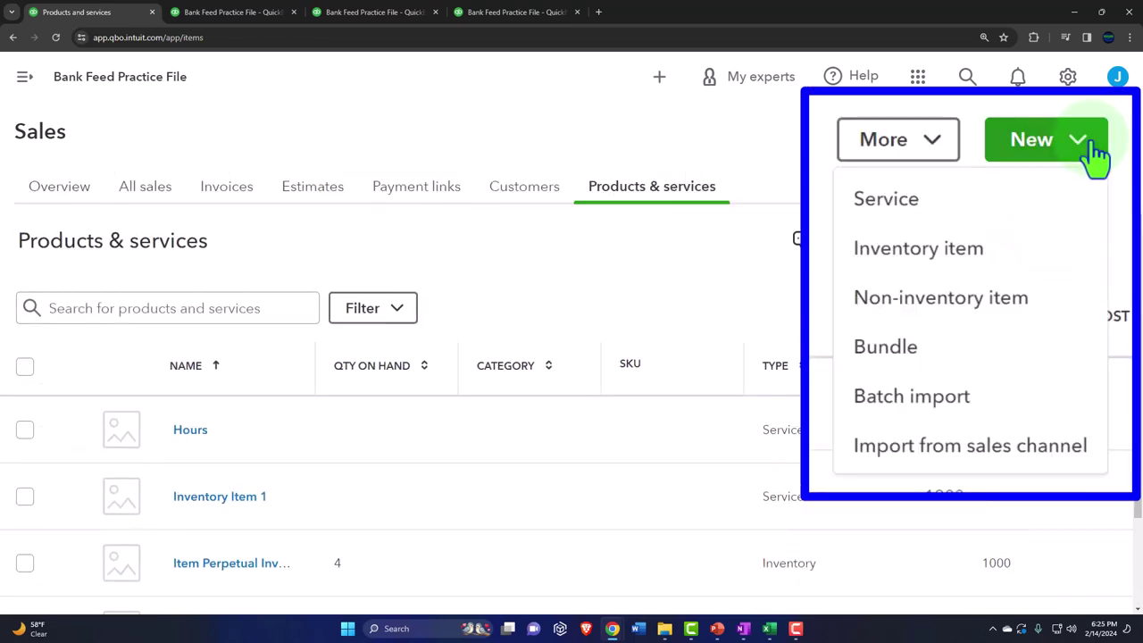
{"action": "left_click", "coordinate": [997, 326]}
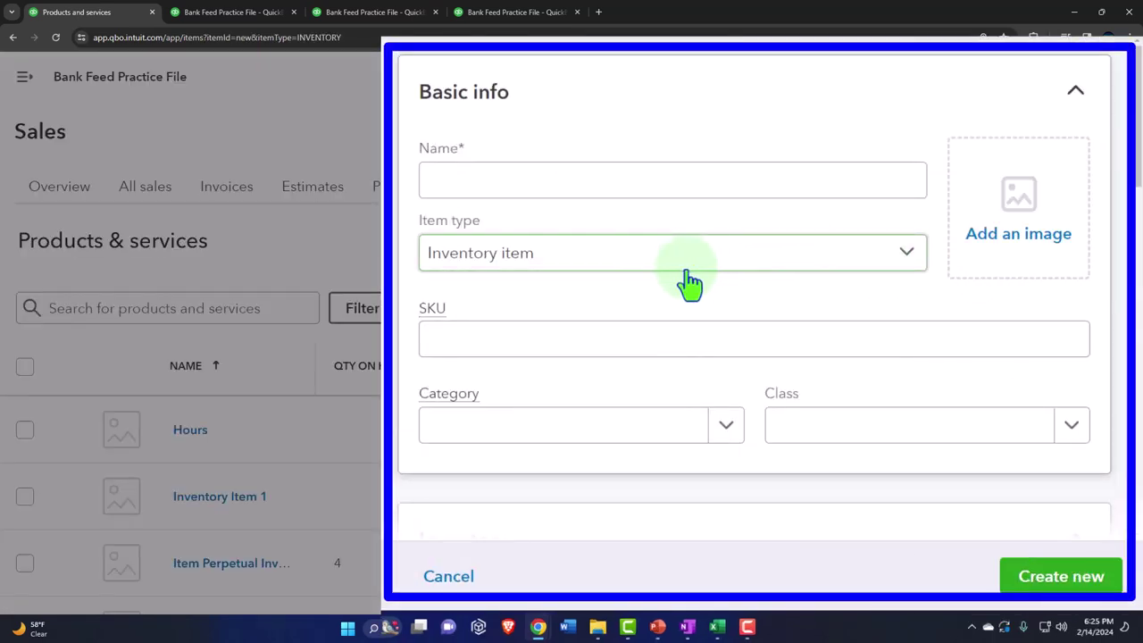
{"action": "left_click", "coordinate": [490, 179]}
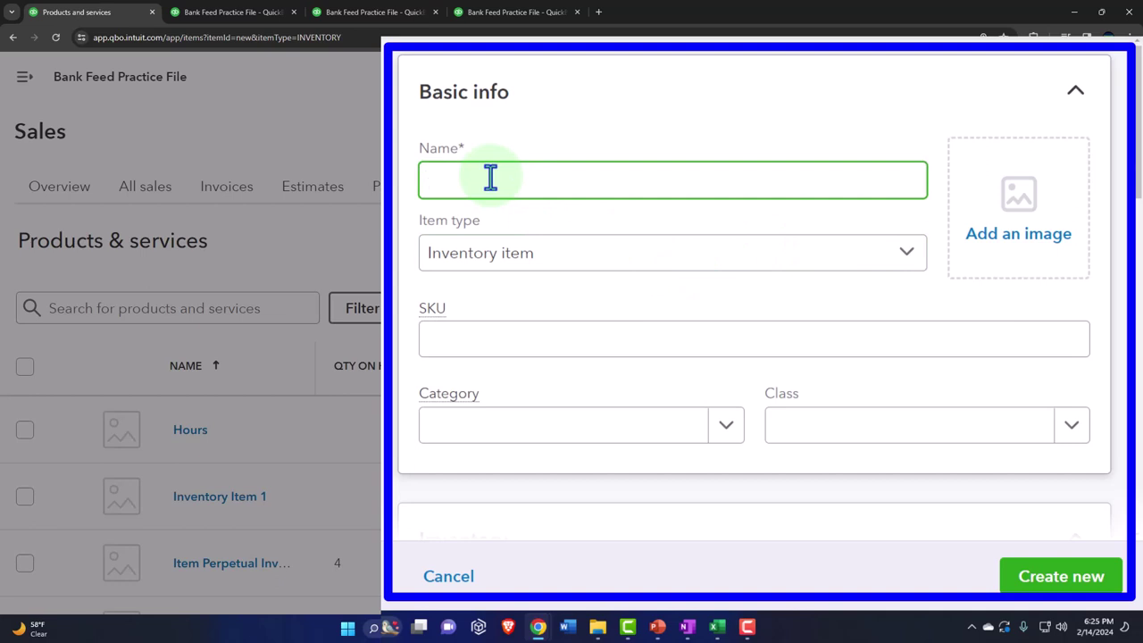
{"action": "type", "text": "Inventory Item Sales Tax"}
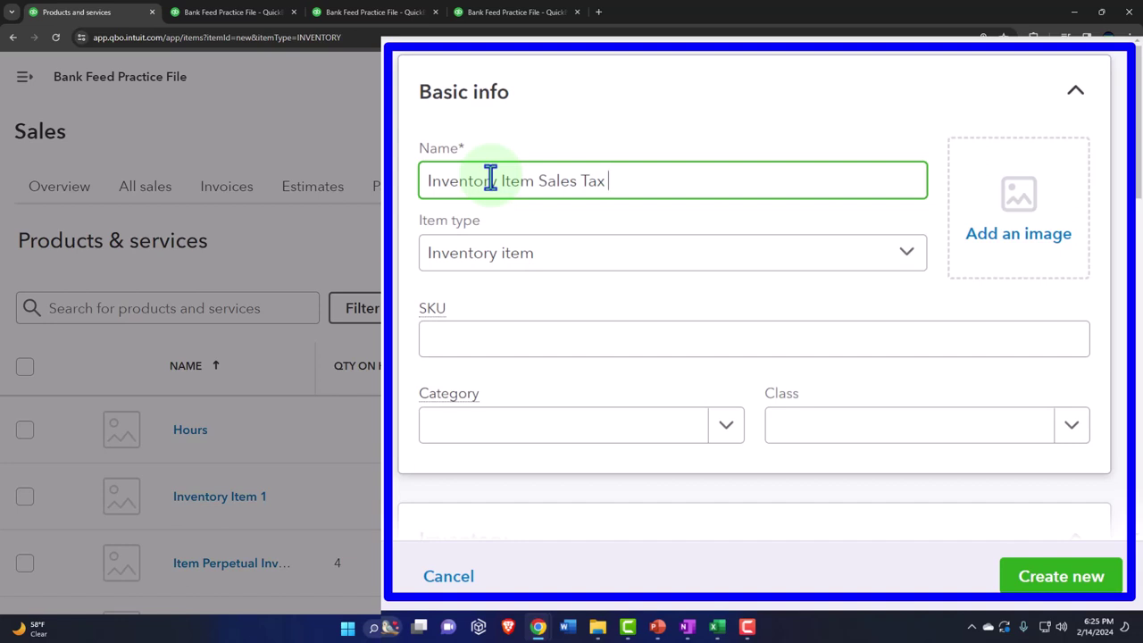
{"action": "type", "text": " 1"}
{"action": "left_click", "coordinate": [653, 259]}
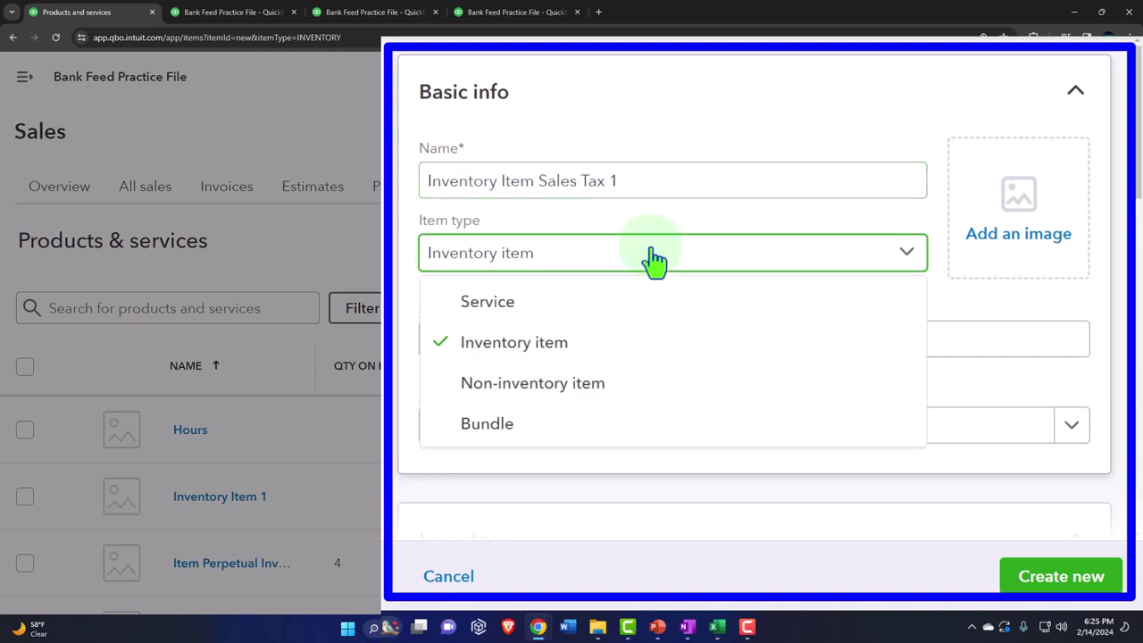
{"action": "left_click", "coordinate": [653, 259]}
{"action": "left_click", "coordinate": [510, 337]}
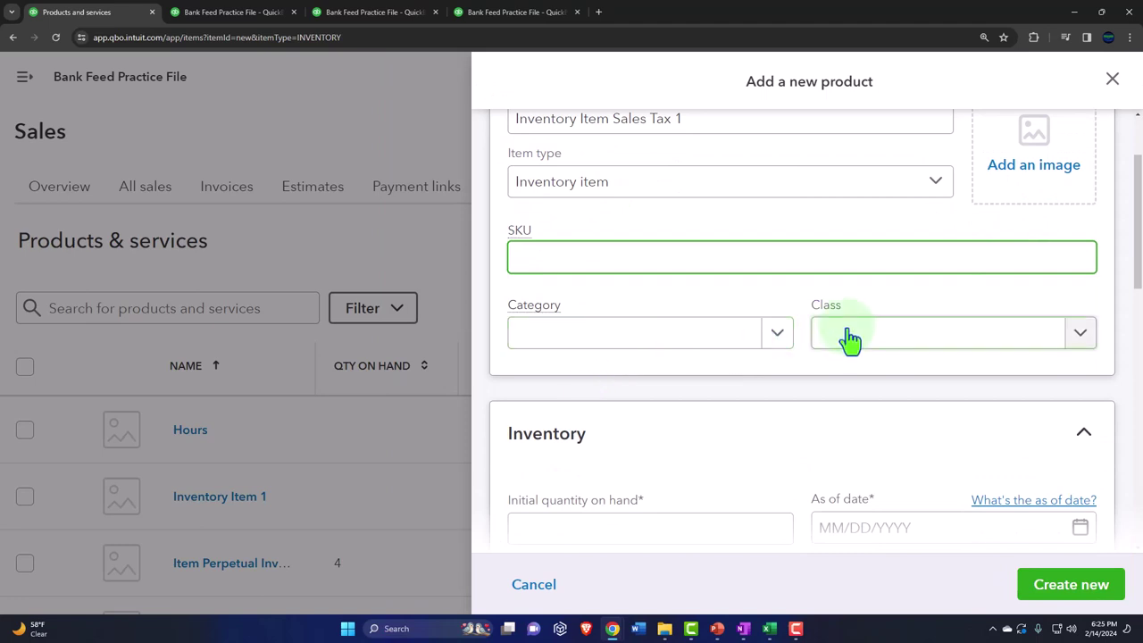
Set the new item's initial quantity on hand to 10 and its as-of date to 02/01/2024.
{"action": "scroll", "coordinate": [847, 340], "scroll_direction": "down", "scroll_amount": 2}
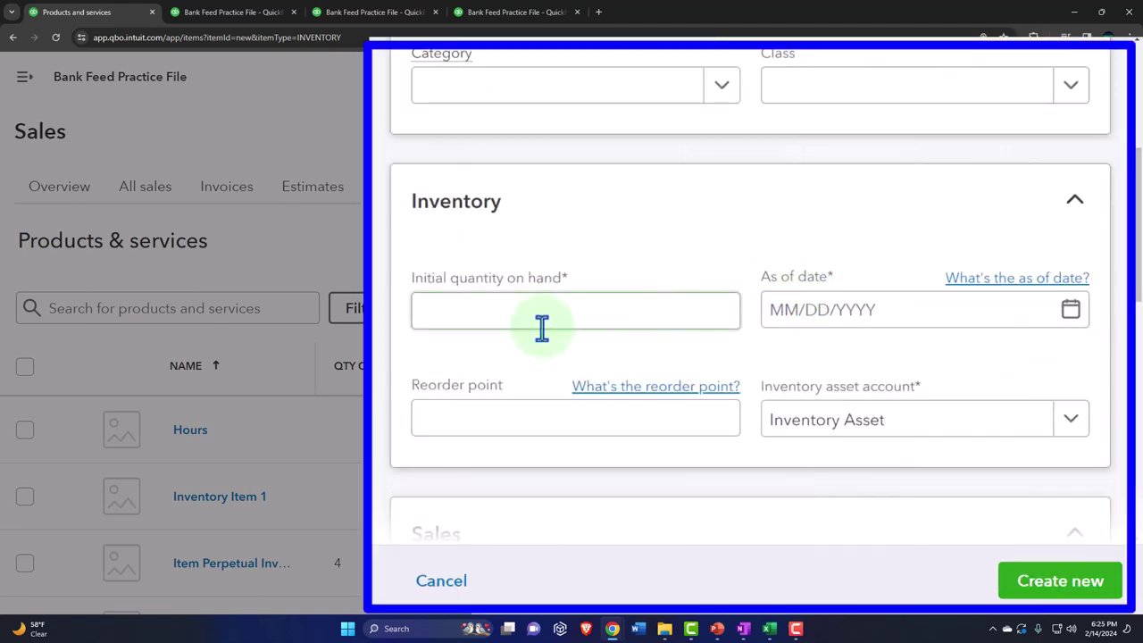
{"action": "left_click", "coordinate": [487, 318]}
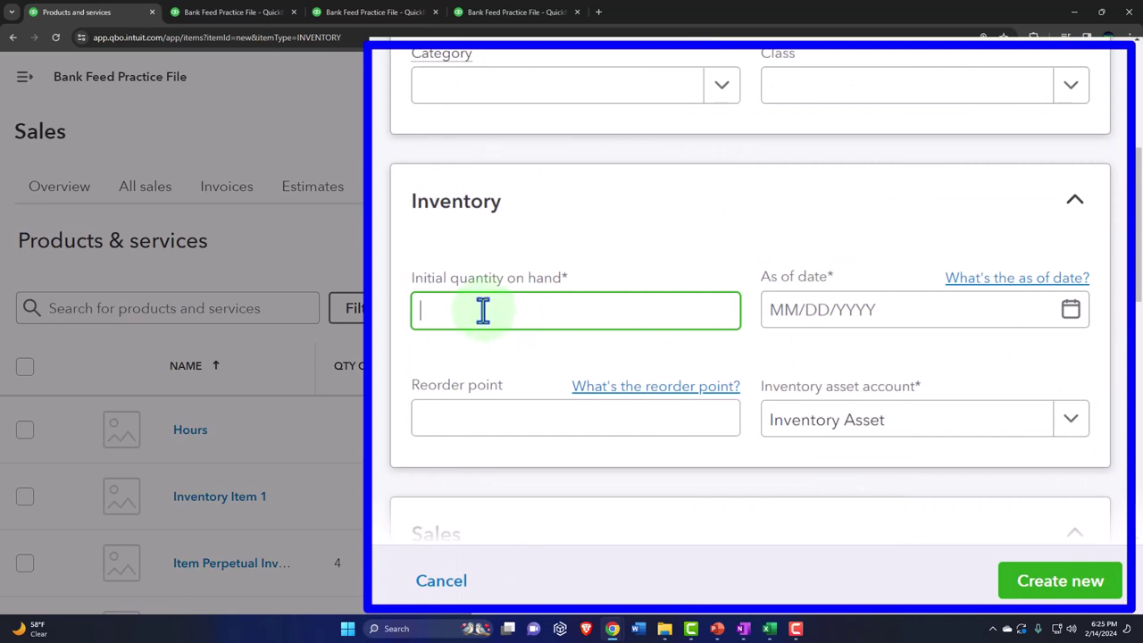
{"action": "type", "text": "10"}
{"action": "key", "text": "Tab"}
{"action": "left_click", "coordinate": [893, 310]}
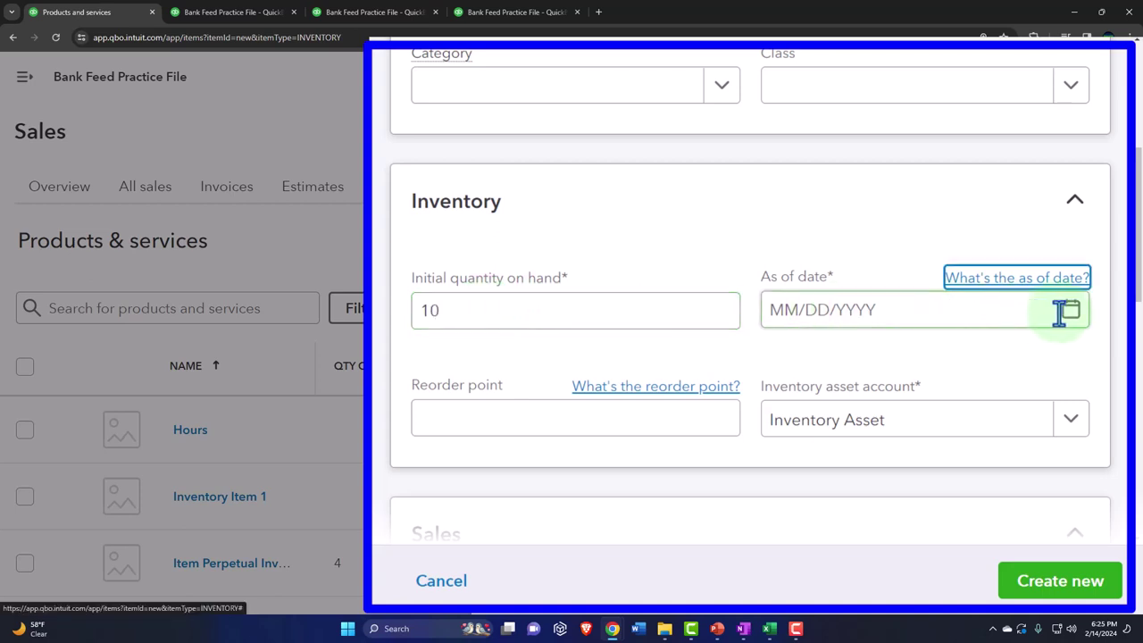
{"action": "left_click", "coordinate": [1068, 310]}
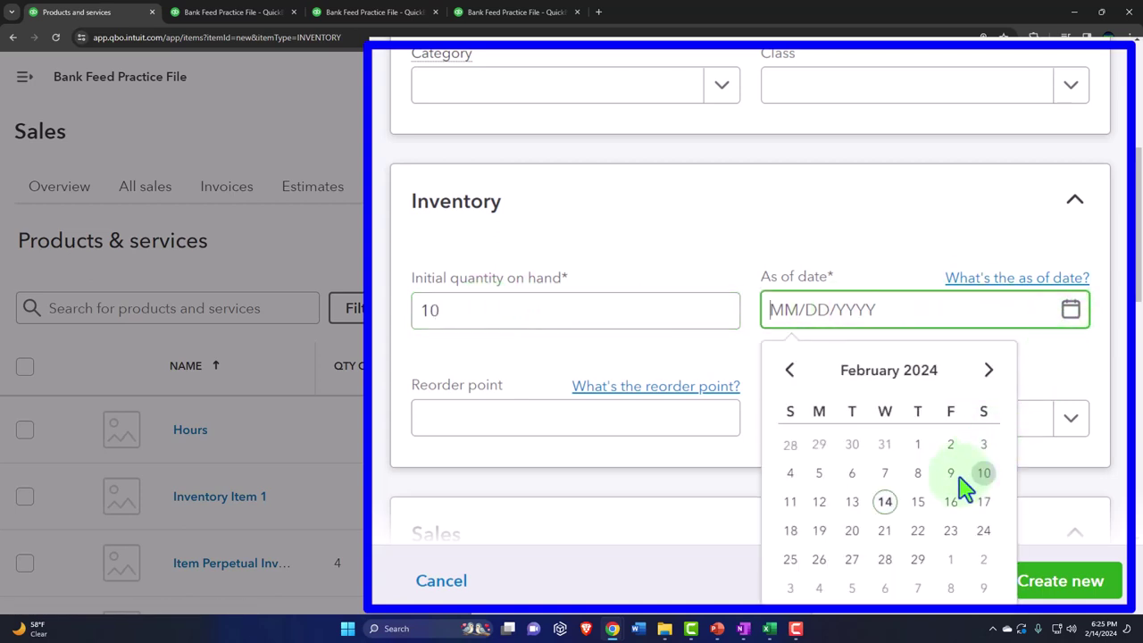
{"action": "left_click", "coordinate": [917, 444]}
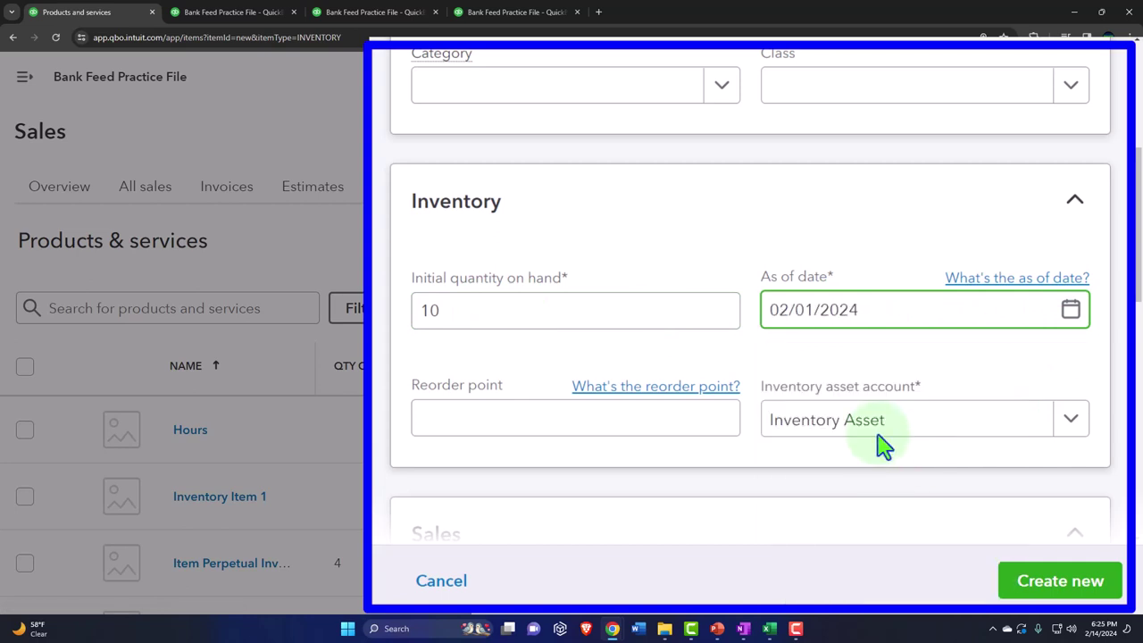
Change the item's as-of date to 01/01/2024 and leave the reorder point blank.
{"action": "left_click", "coordinate": [1070, 310]}
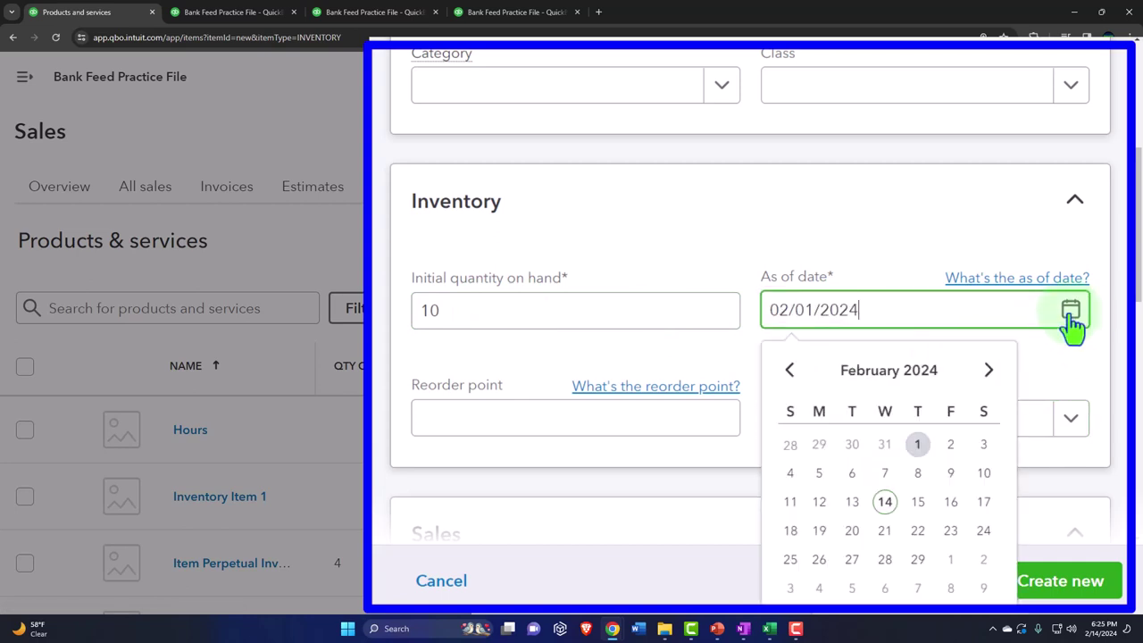
{"action": "left_click", "coordinate": [790, 370]}
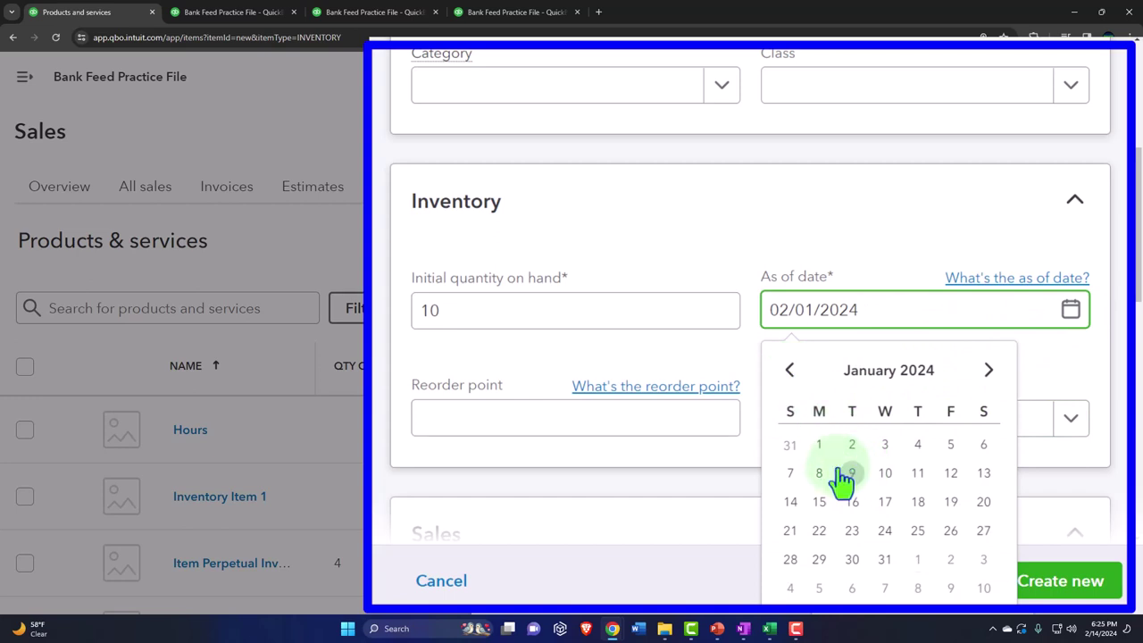
{"action": "left_click", "coordinate": [820, 446]}
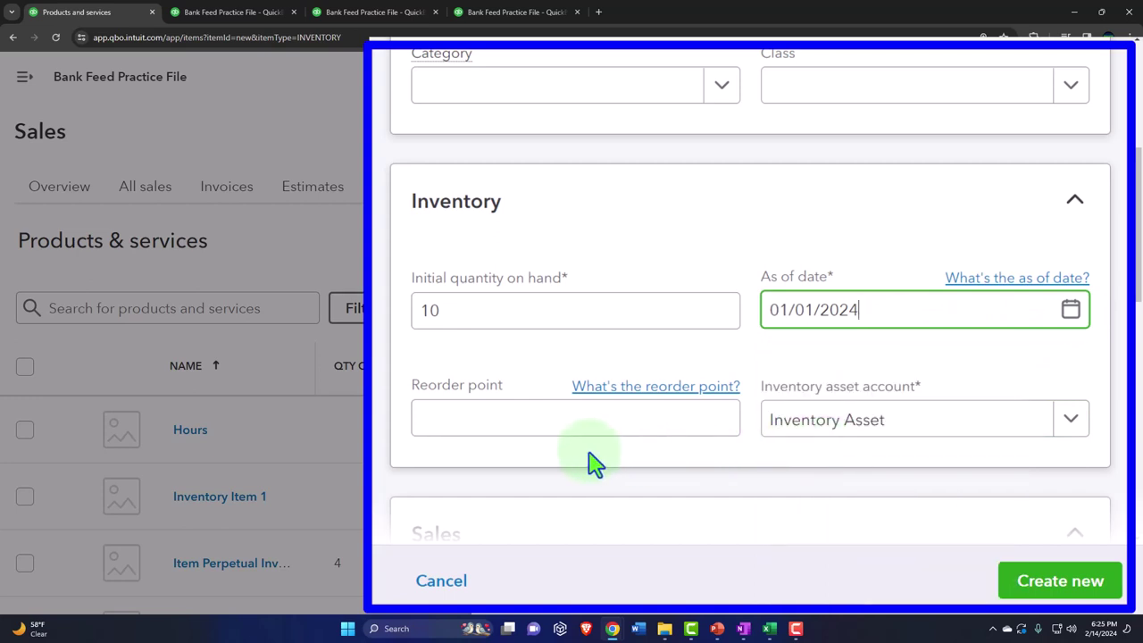
{"action": "left_click", "coordinate": [485, 427]}
{"action": "scroll", "coordinate": [574, 453], "scroll_direction": "down", "scroll_amount": 1}
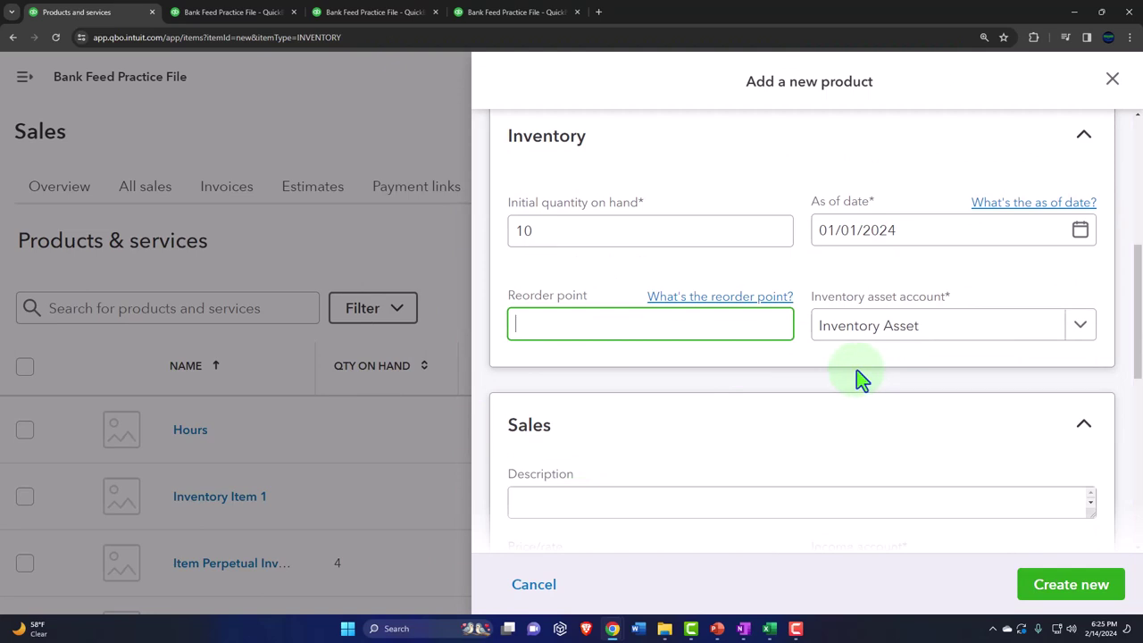
{"action": "scroll", "coordinate": [857, 370], "scroll_direction": "down", "scroll_amount": 1}
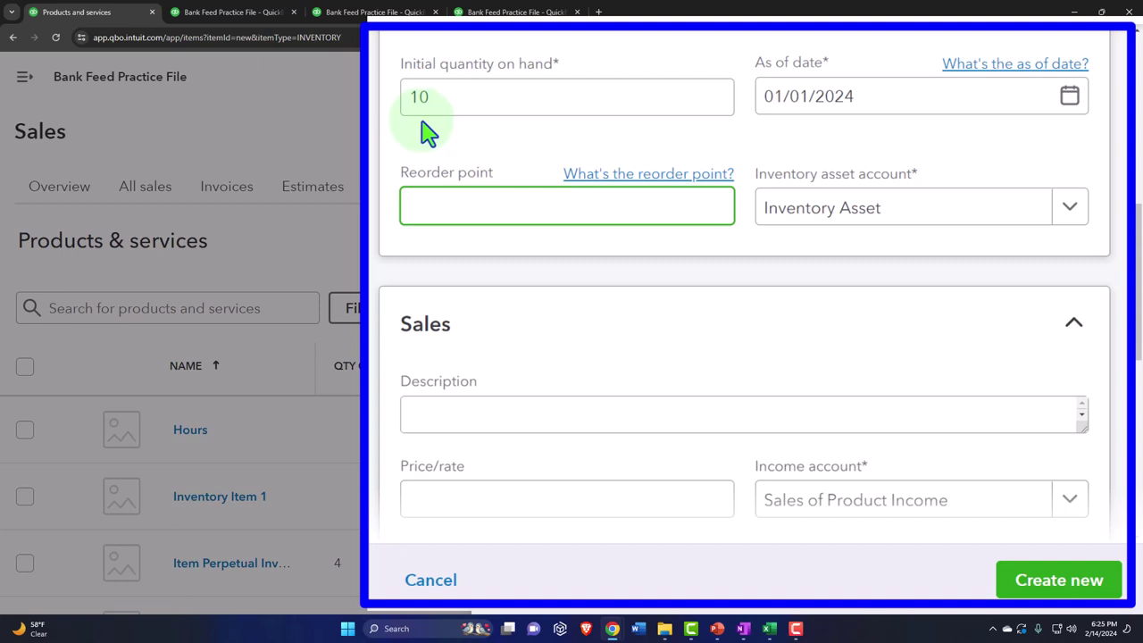
Copy the item name Inventory Item Sales Tax 1 into the sales description, replacing any other text there.
{"action": "scroll", "coordinate": [528, 201], "scroll_direction": "down", "scroll_amount": 2}
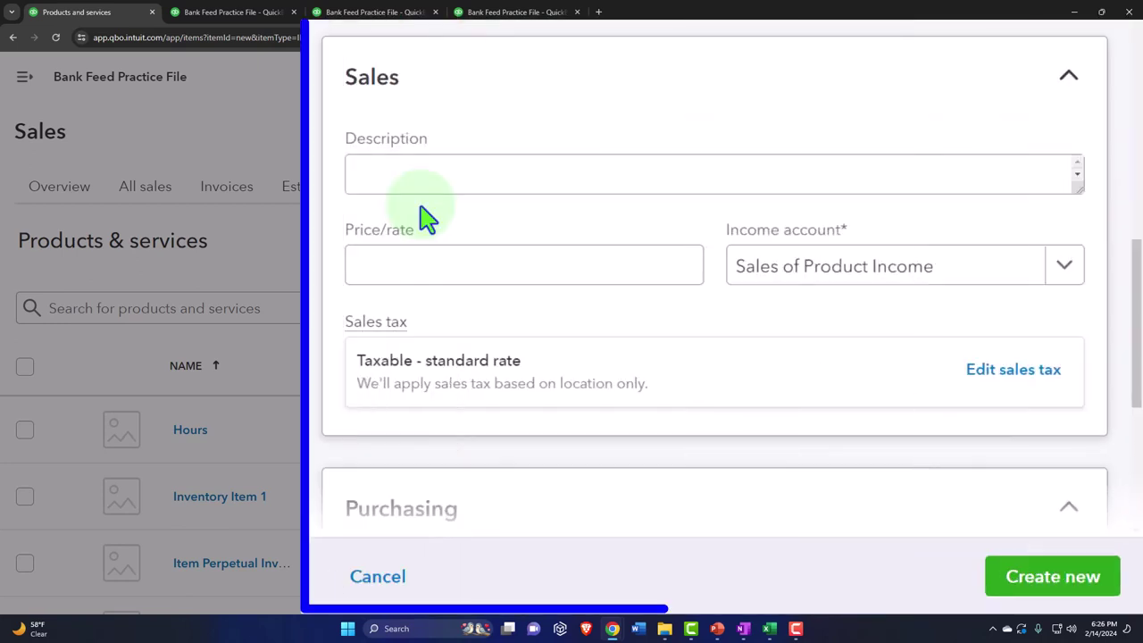
{"action": "left_click", "coordinate": [560, 262]}
{"action": "type", "text": "405 Sales Tax & Bank Feeds"}
{"action": "scroll", "coordinate": [444, 187], "scroll_direction": "up", "scroll_amount": 5}
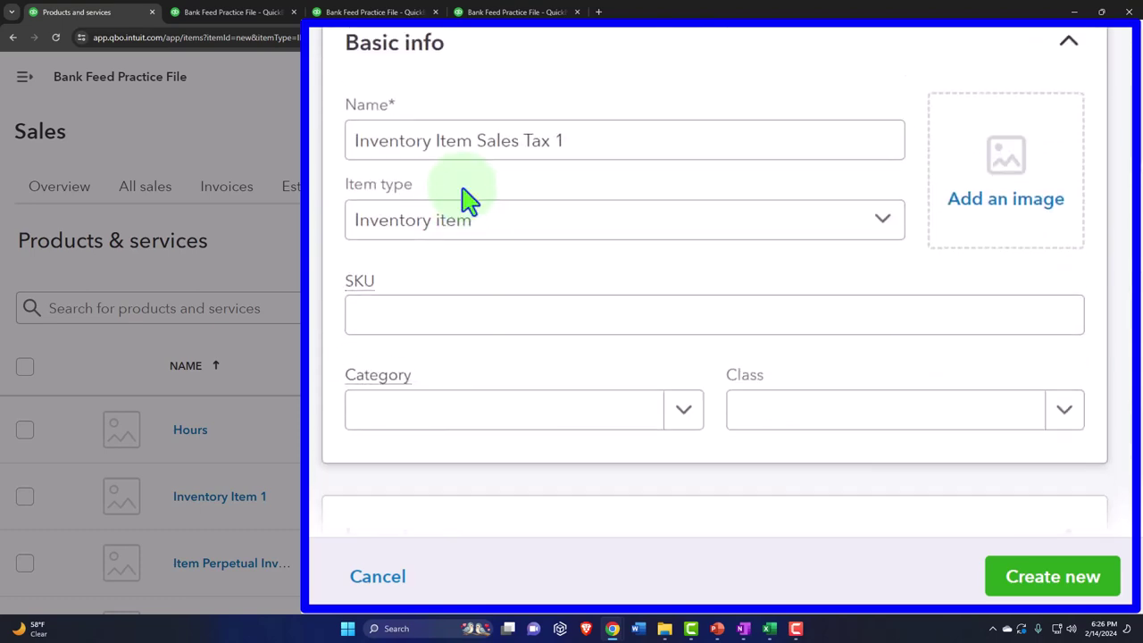
{"action": "left_click", "coordinate": [560, 140]}
{"action": "key", "text": "ctrl+a"}
{"action": "key", "text": "ctrl+c"}
{"action": "scroll", "coordinate": [541, 306], "scroll_direction": "down", "scroll_amount": 6}
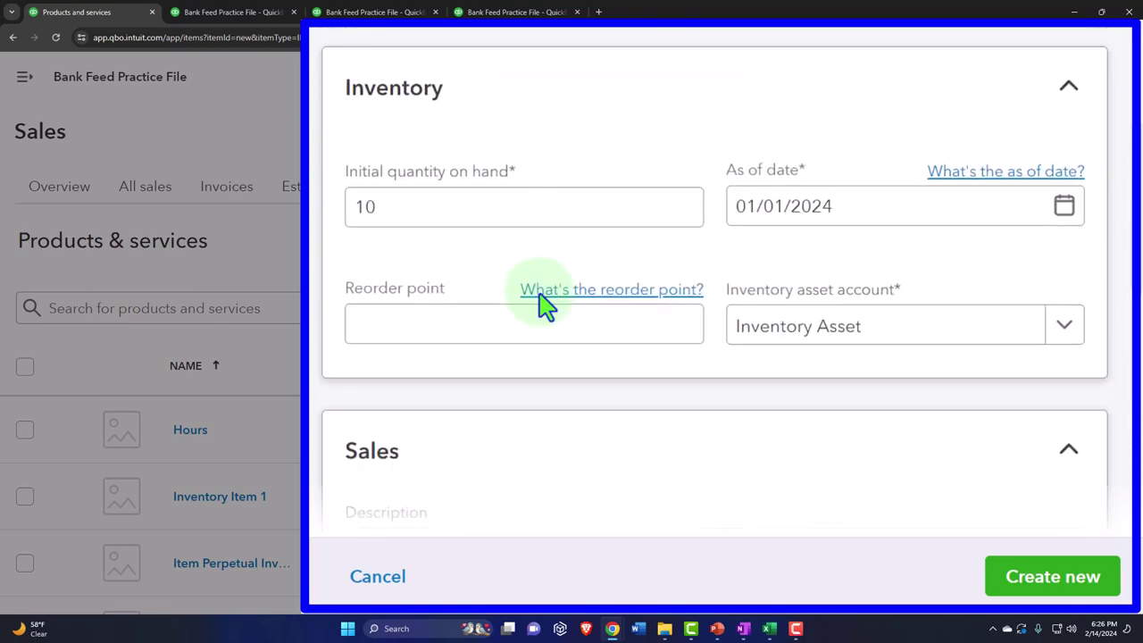
{"action": "left_click", "coordinate": [602, 258]}
{"action": "key", "text": "ctrl+a"}
{"action": "key", "text": "ctrl+v"}
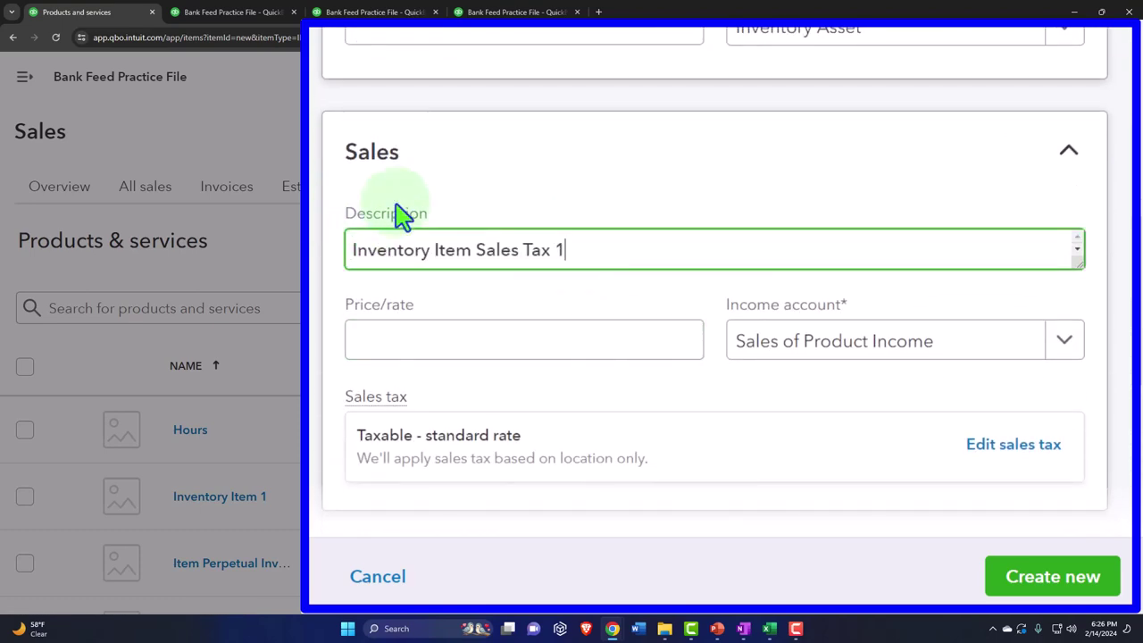
Set the item's sales price/rate to 175.
{"action": "scroll", "coordinate": [402, 216], "scroll_direction": "down", "scroll_amount": 1}
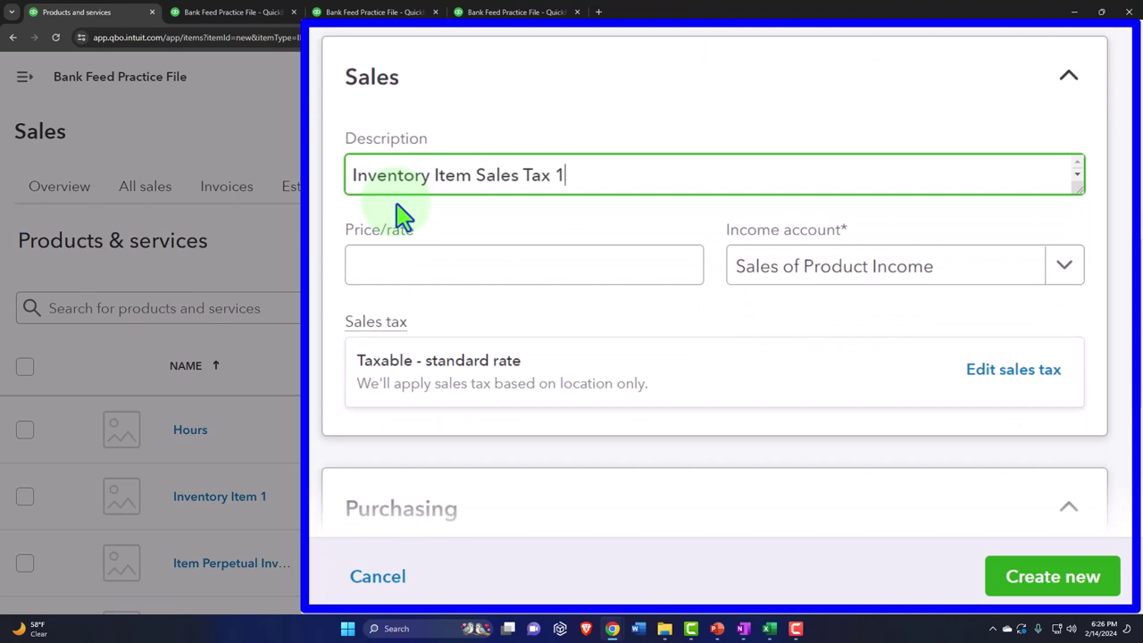
{"action": "left_click", "coordinate": [407, 258]}
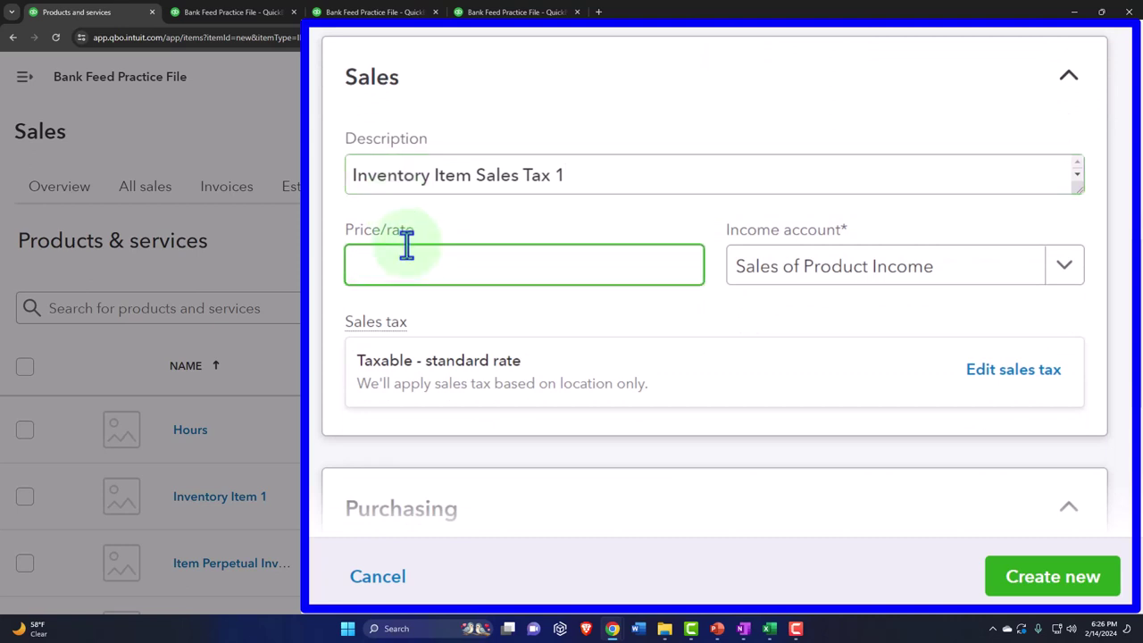
{"action": "type", "text": "175"}
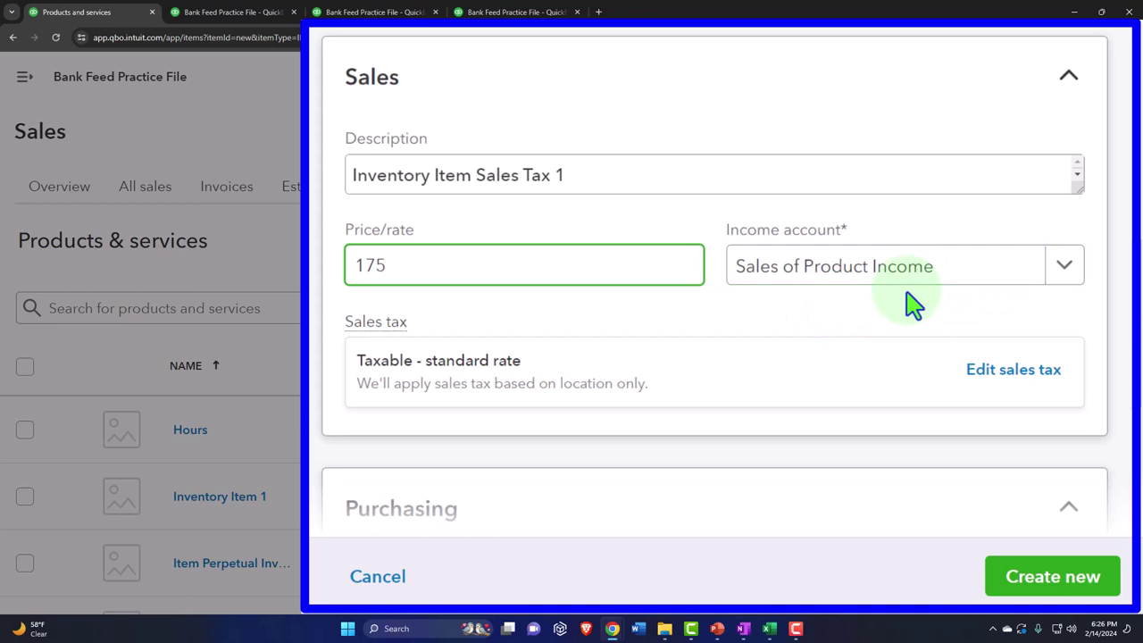
Review the item's sales tax categories and keep the option Taxable—based on location only.
{"action": "scroll", "coordinate": [913, 304], "scroll_direction": "down", "scroll_amount": 2}
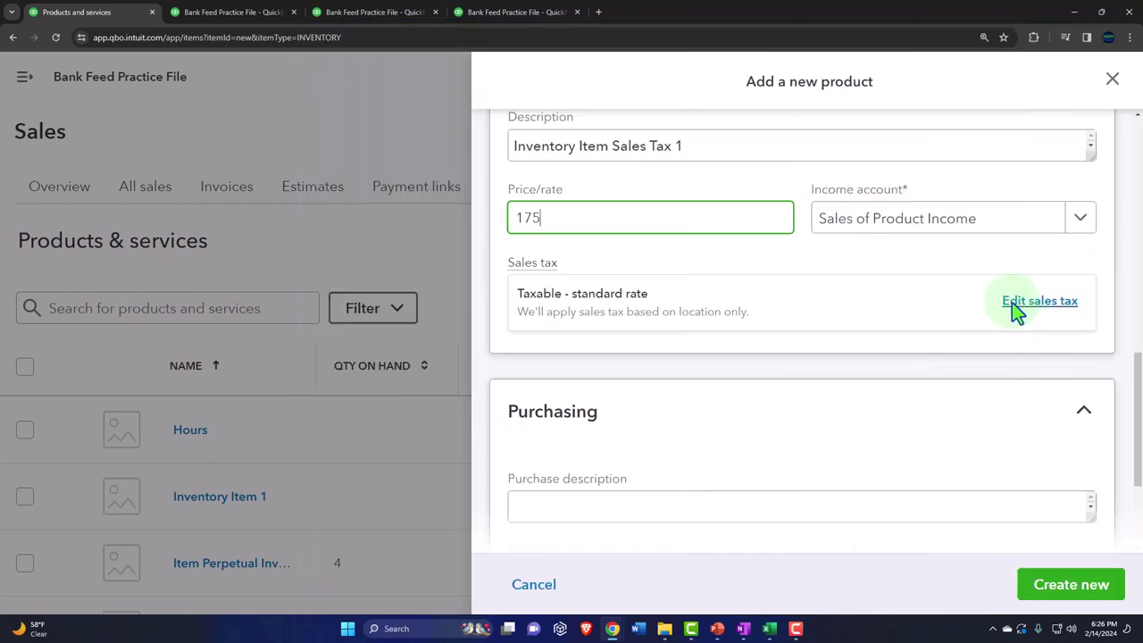
{"action": "left_click", "coordinate": [1024, 304]}
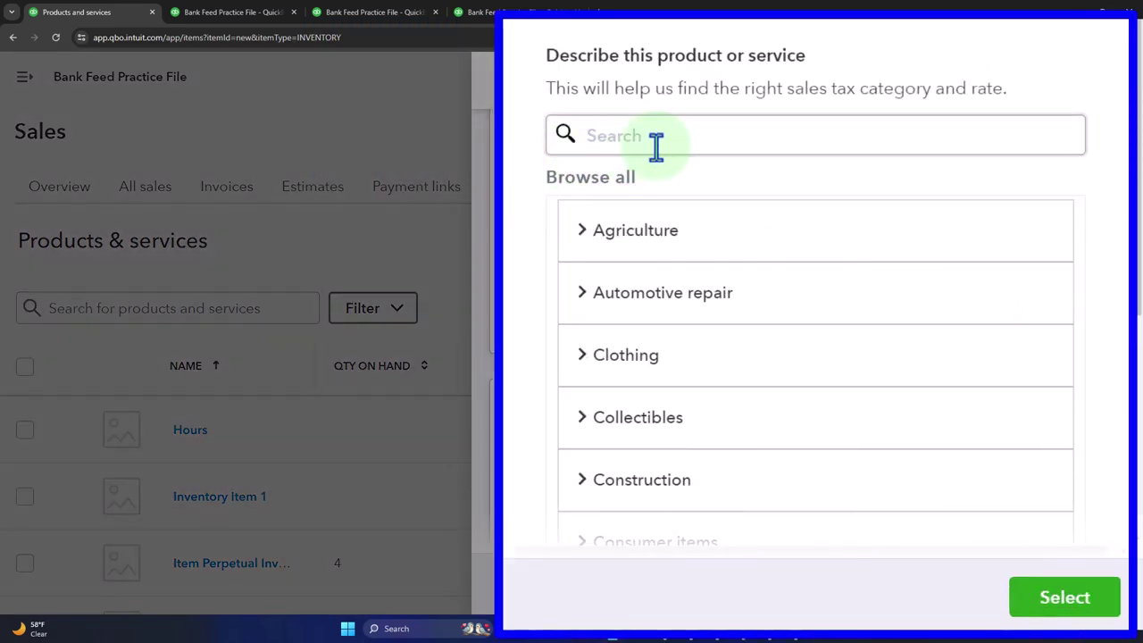
{"action": "scroll", "coordinate": [656, 145], "scroll_direction": "down", "scroll_amount": 5}
{"action": "scroll", "coordinate": [603, 206], "scroll_direction": "down", "scroll_amount": 1}
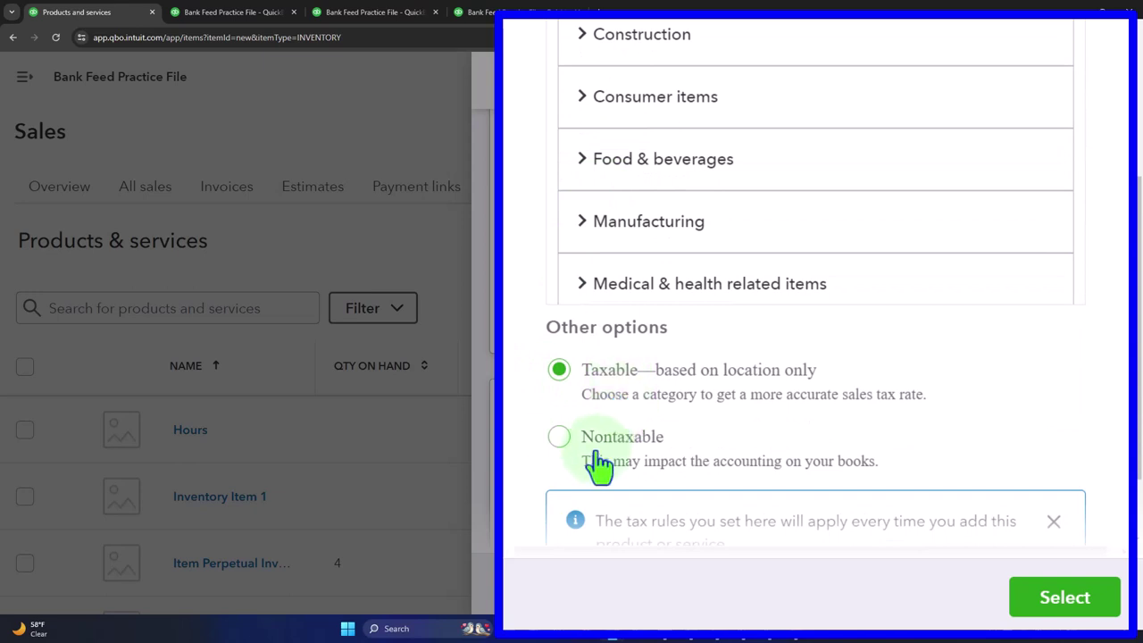
{"action": "left_click", "coordinate": [1067, 601]}
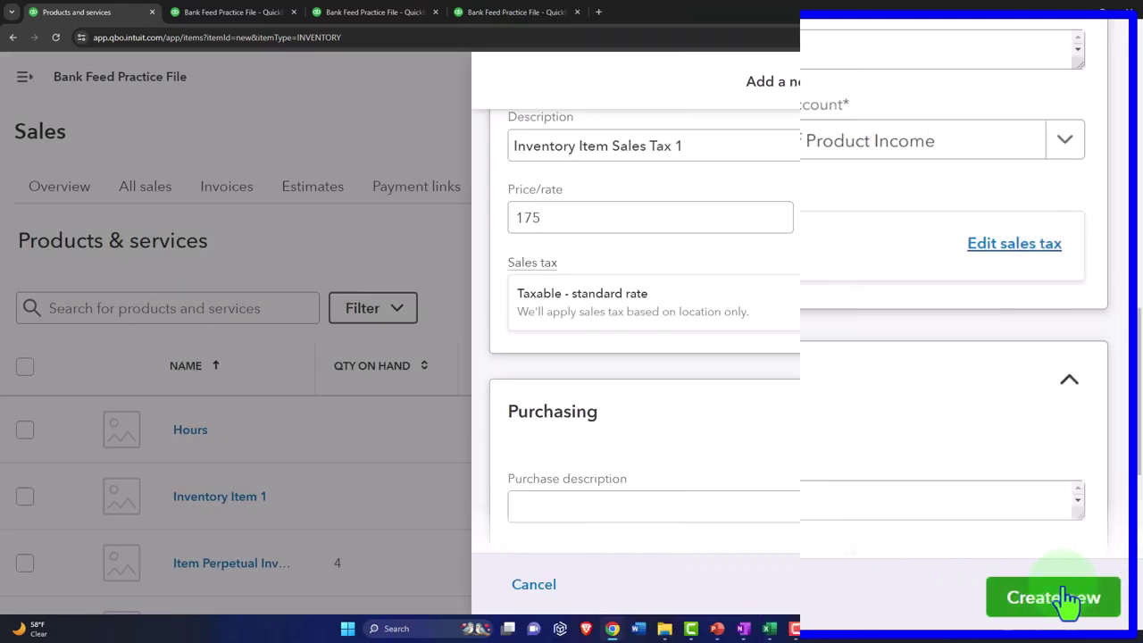
Fill in the item's purchase description with the copied name Inventory Item Sales Tax 1.
{"action": "scroll", "coordinate": [873, 440], "scroll_direction": "down", "scroll_amount": 3}
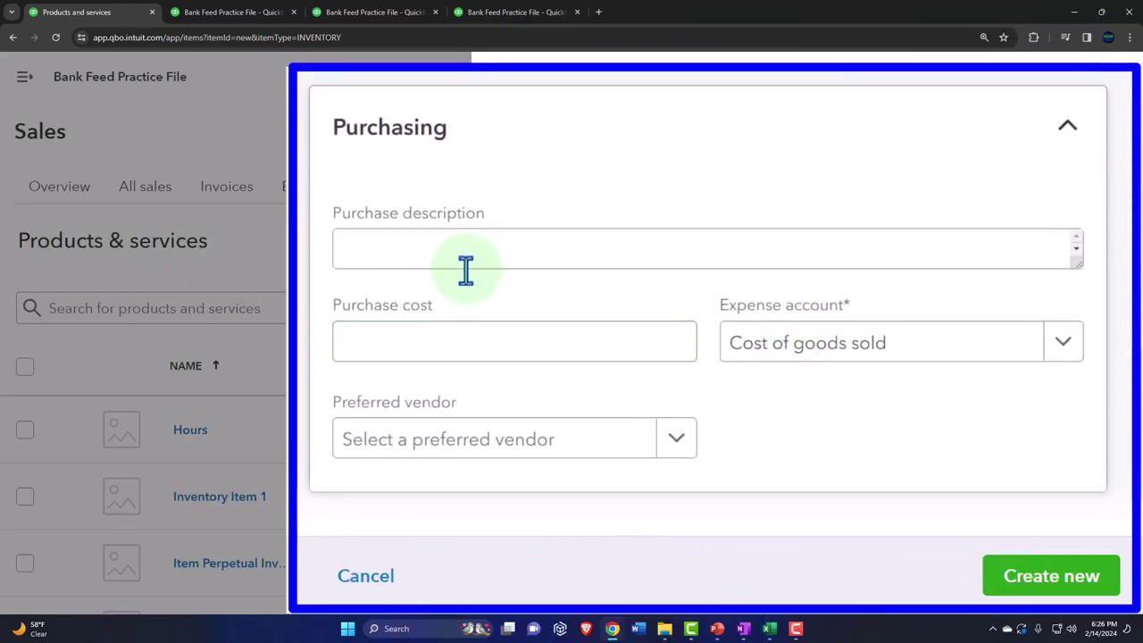
{"action": "left_click", "coordinate": [603, 332]}
{"action": "key", "text": "ctrl+v"}
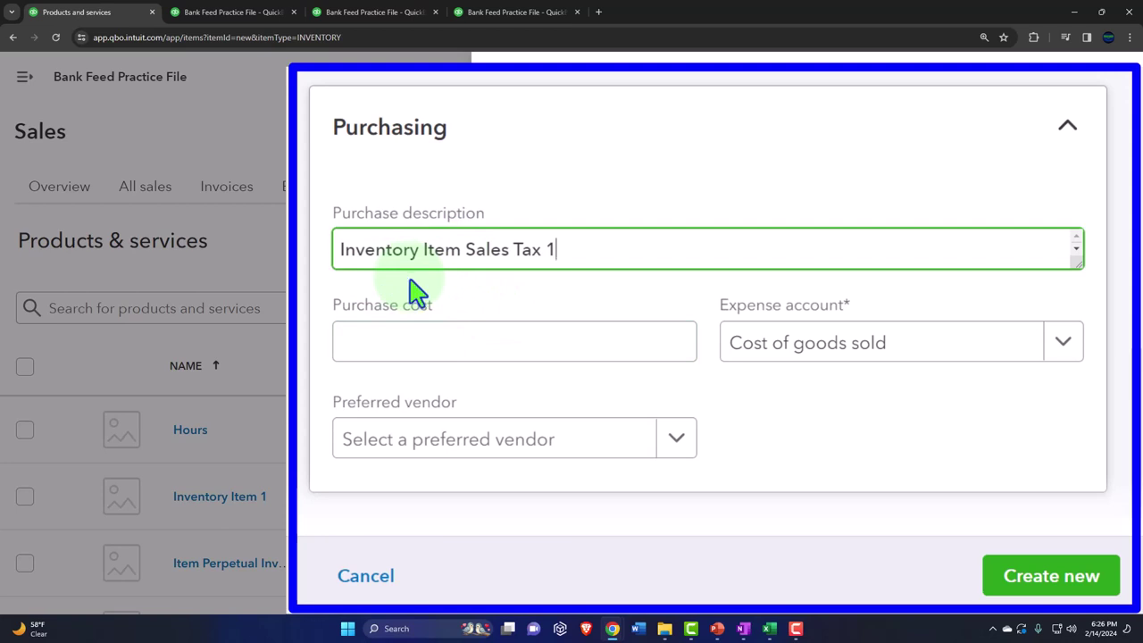
Set the item's purchase cost to 100 and keep Cost of goods sold as the expense account.
{"action": "left_click", "coordinate": [415, 334]}
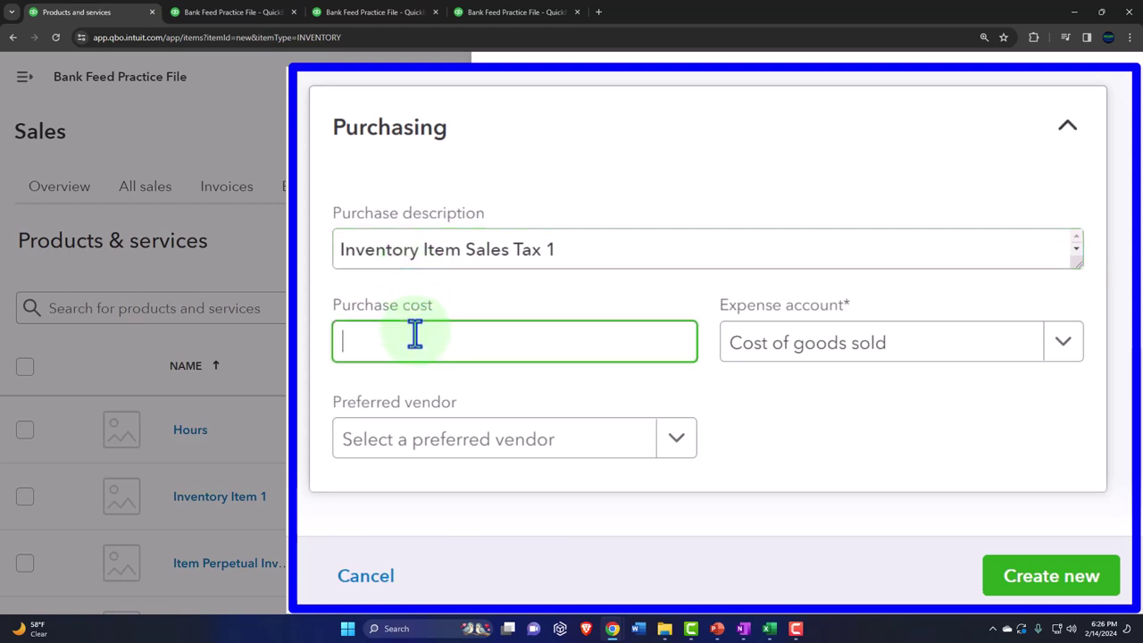
{"action": "type", "text": "100"}
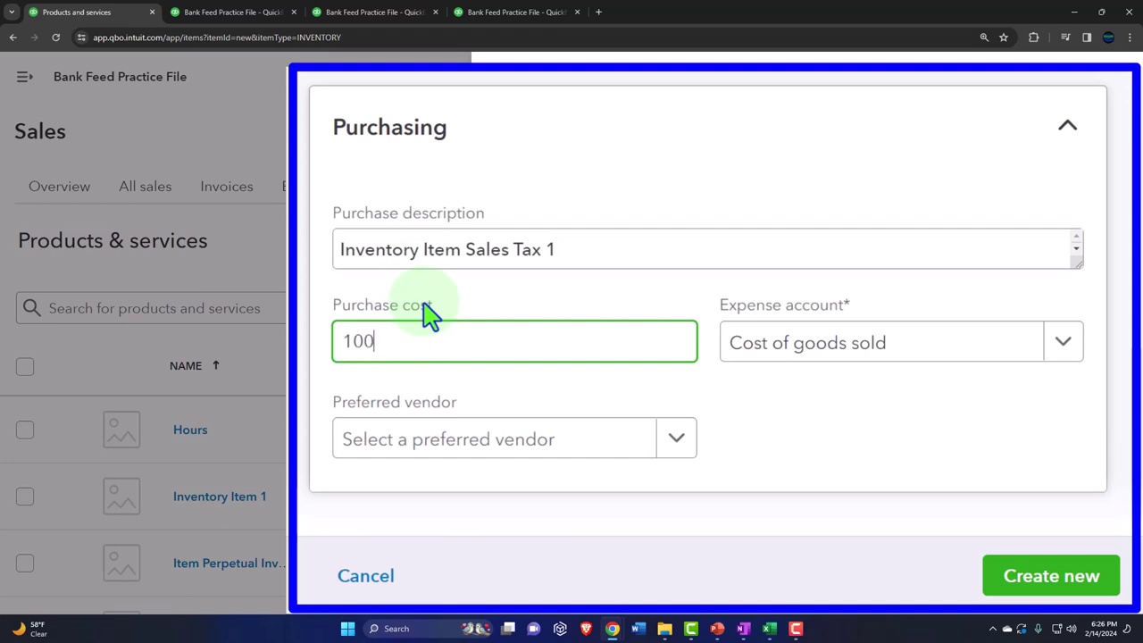
{"action": "key", "text": "Tab"}
{"action": "scroll", "coordinate": [429, 311], "scroll_direction": "up", "scroll_amount": 3}
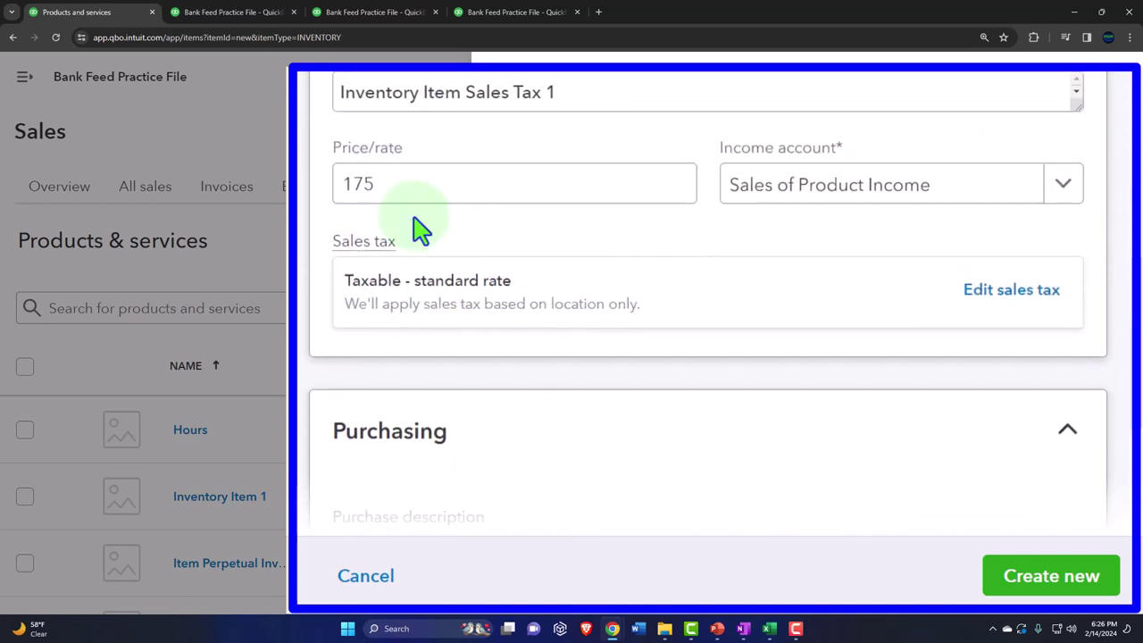
{"action": "scroll", "coordinate": [416, 228], "scroll_direction": "down", "scroll_amount": 3}
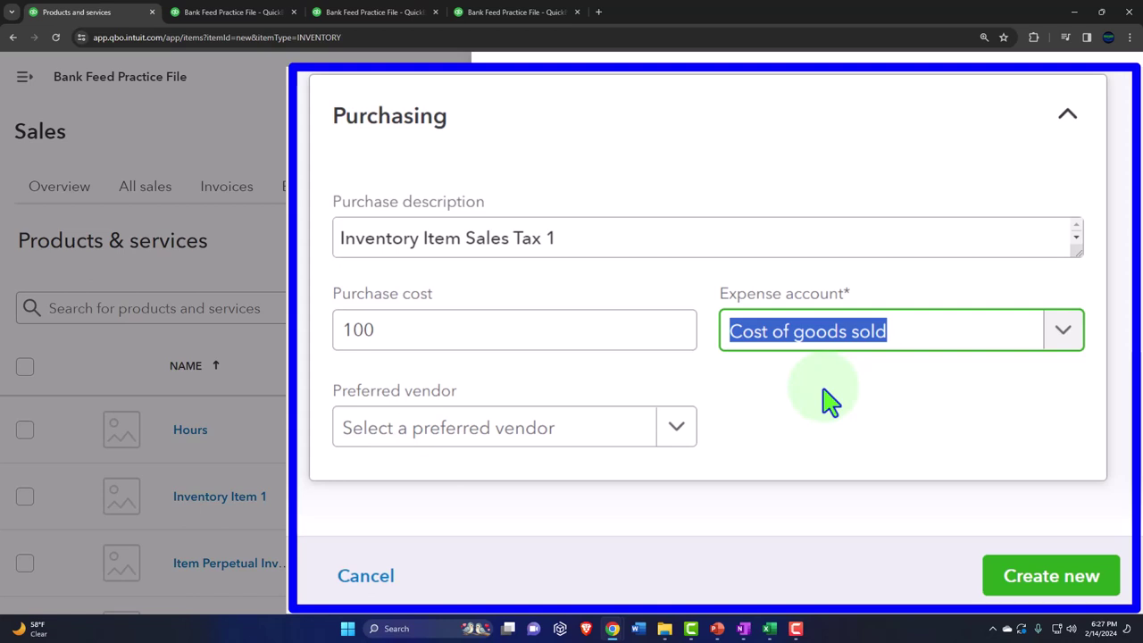
{"action": "scroll", "coordinate": [829, 400], "scroll_direction": "up", "scroll_amount": 3}
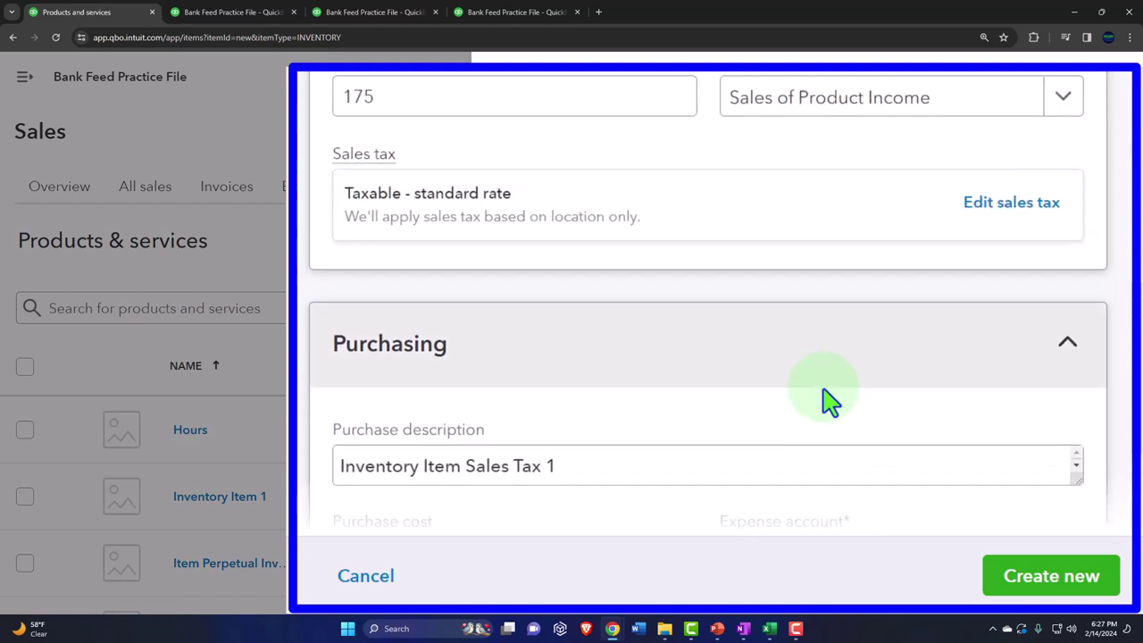
{"action": "scroll", "coordinate": [826, 402], "scroll_direction": "down", "scroll_amount": 3}
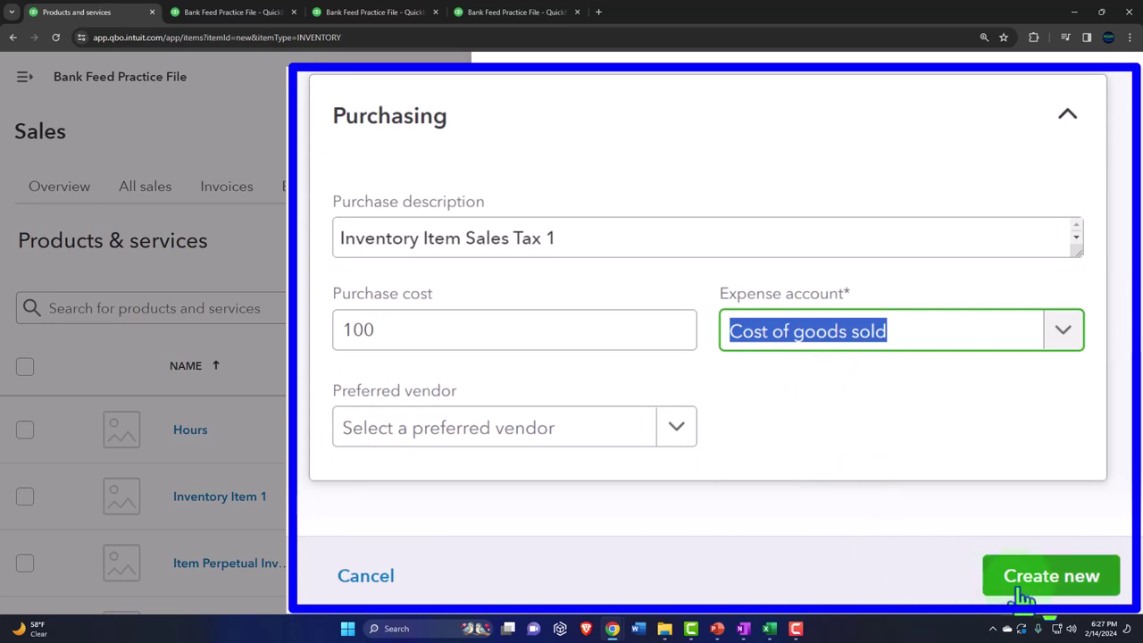
Save the new inventory item to the products and services list.
{"action": "left_click", "coordinate": [1041, 573]}
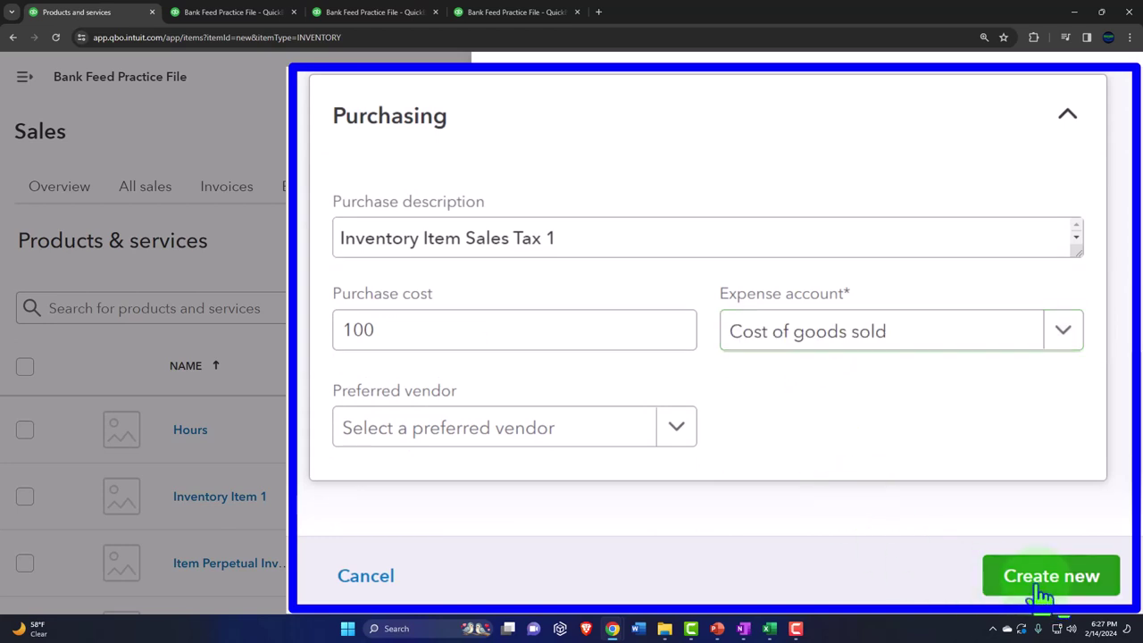
{"action": "left_click", "coordinate": [583, 323]}
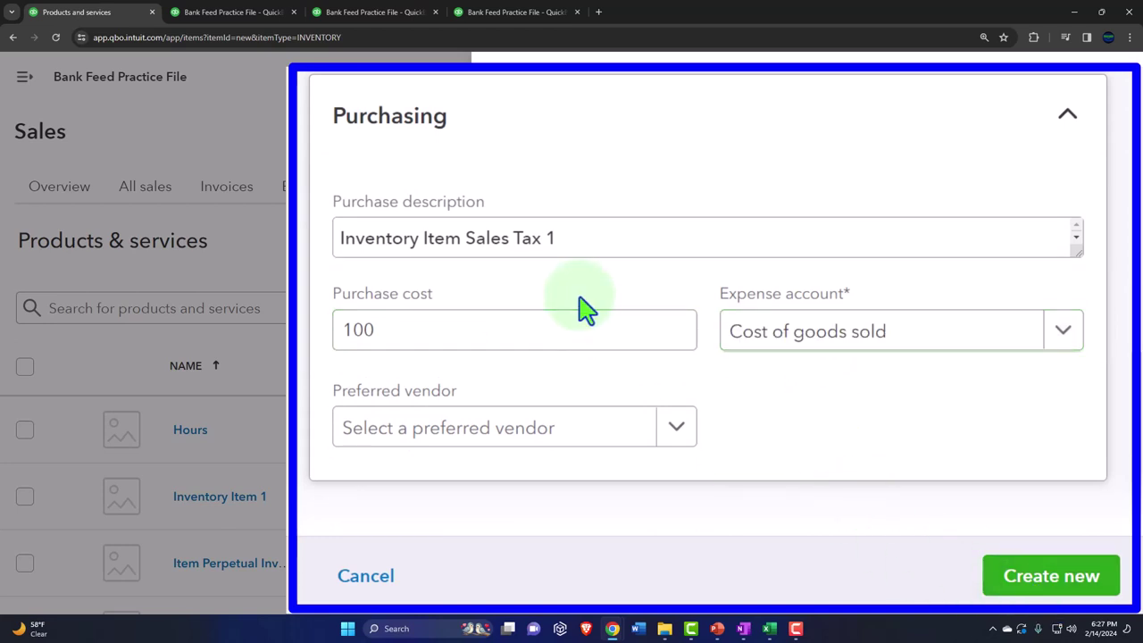
{"action": "left_click", "coordinate": [1051, 582]}
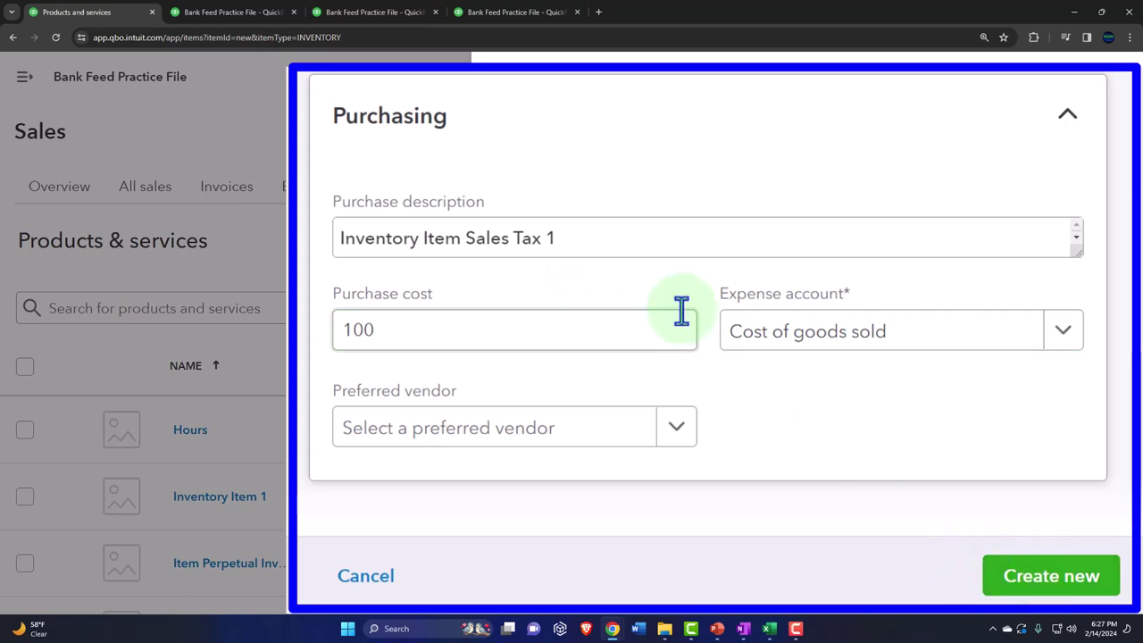
{"action": "scroll", "coordinate": [682, 312], "scroll_direction": "up", "scroll_amount": 15}
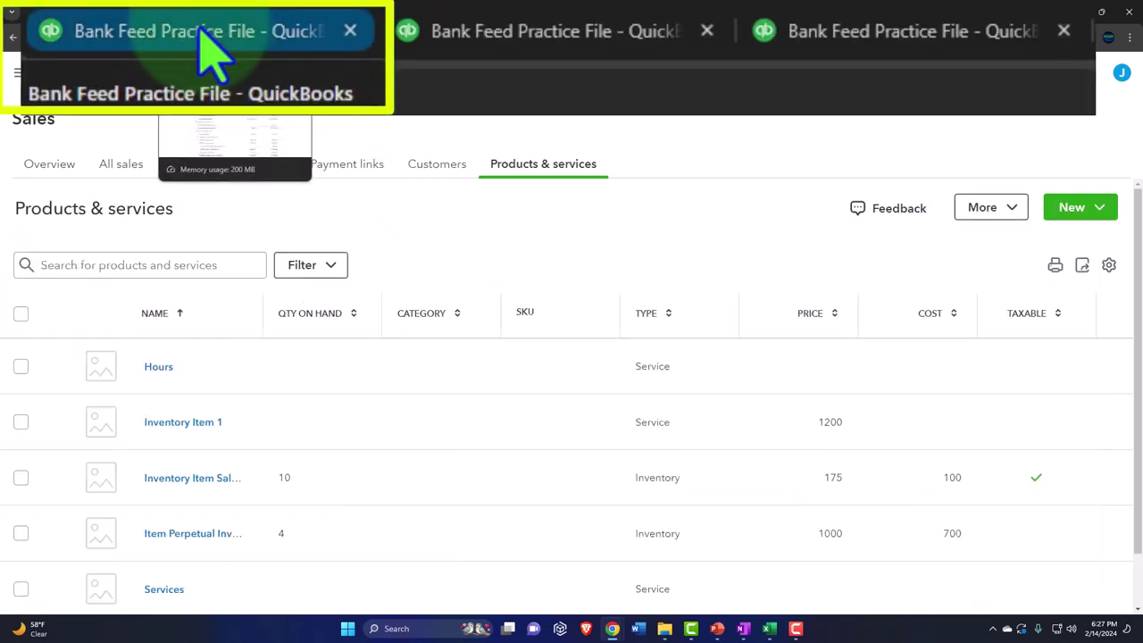
Rerun the Balance Sheet report for 01/01/2024 to 02/29/2024 and examine the Inventory Asset line under Other Current Assets.
{"action": "left_click", "coordinate": [239, 12]}
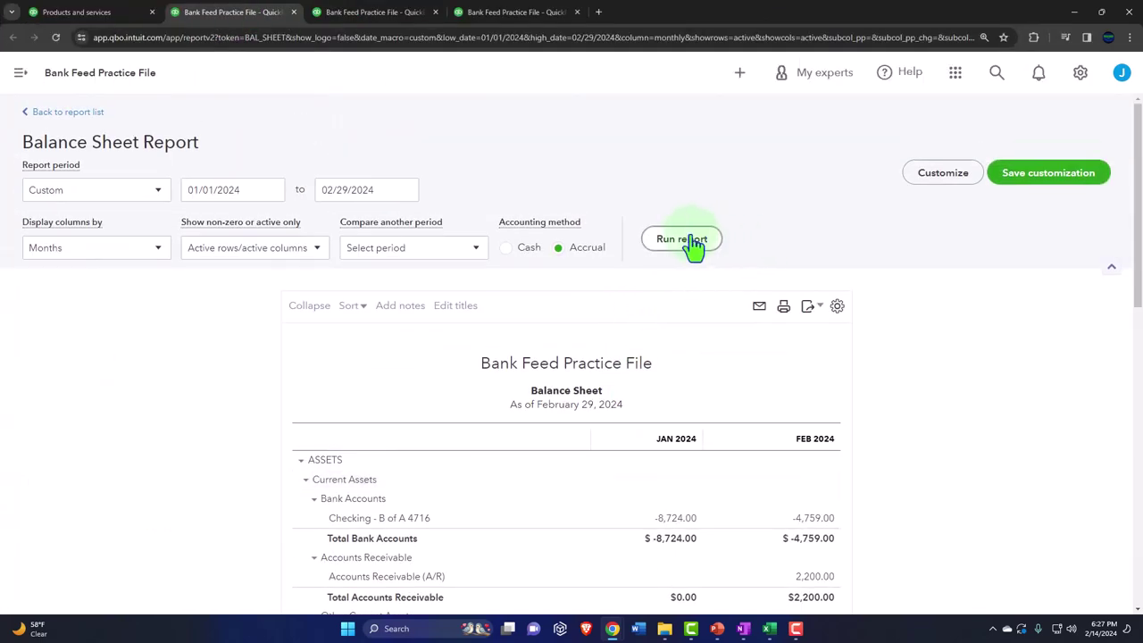
{"action": "scroll", "coordinate": [689, 242], "scroll_direction": "down", "scroll_amount": 3}
{"action": "key", "text": "ctrl+plus"}
{"action": "key", "text": "ctrl+plus"}
{"action": "key", "text": "ctrl+plus"}
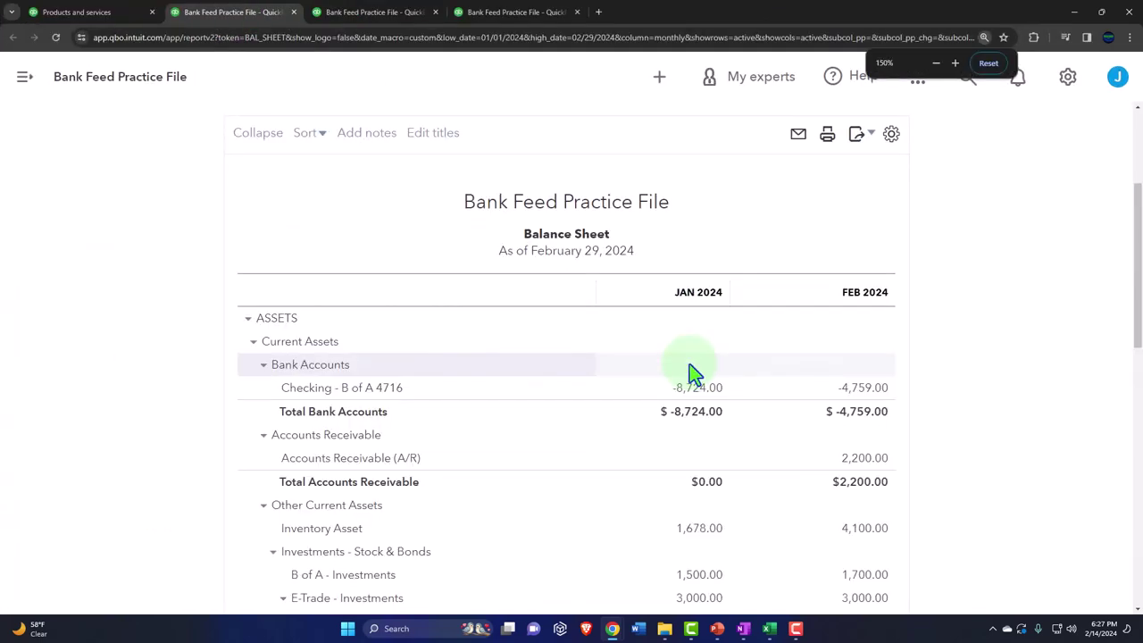
{"action": "scroll", "coordinate": [625, 367], "scroll_direction": "down", "scroll_amount": 2}
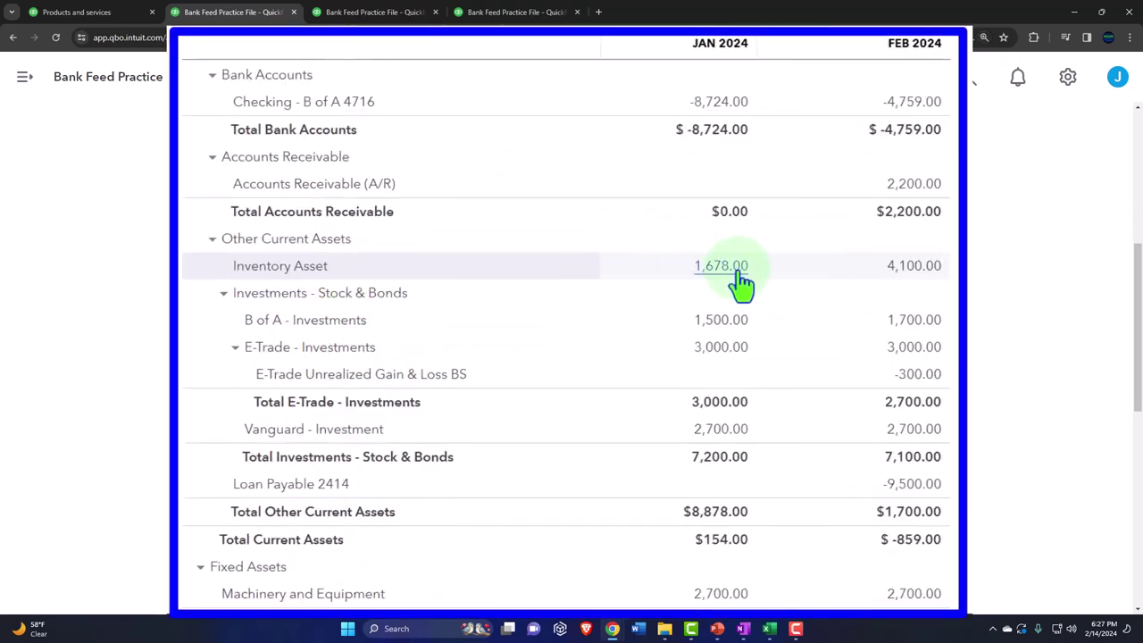
Examine the January transactions behind the Inventory Asset balance, including the inventory starting value entry, and return to the Balance Sheet.
{"action": "left_click", "coordinate": [725, 267]}
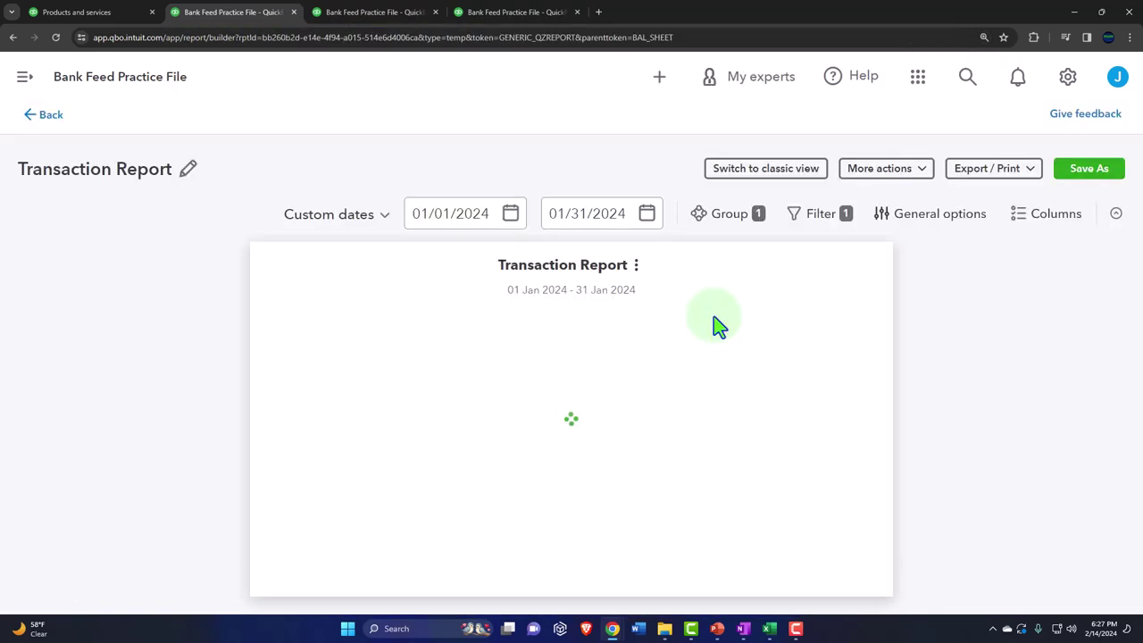
{"action": "key", "text": "ctrl+minus"}
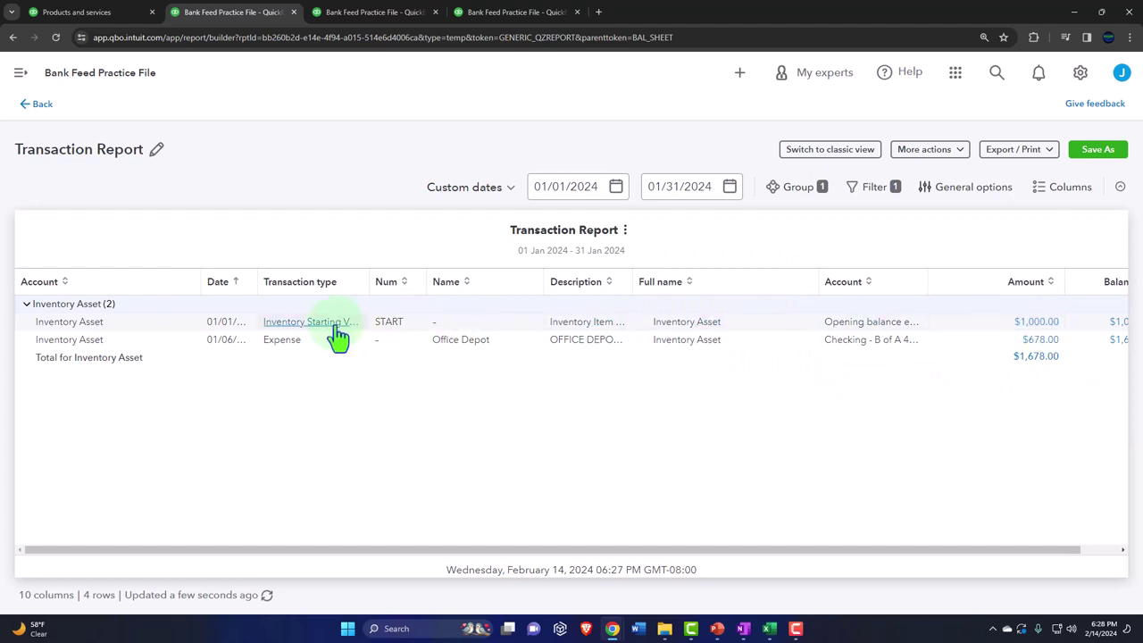
{"action": "left_click", "coordinate": [49, 105]}
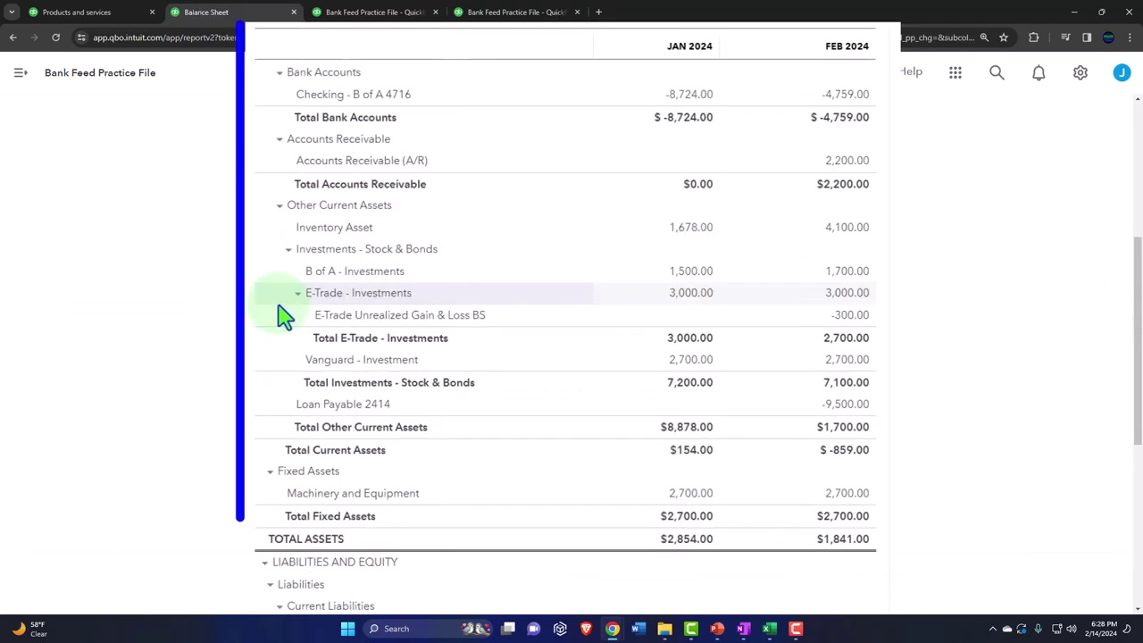
Examine the liabilities and equity section of the Balance Sheet, including Opening balance equity.
{"action": "scroll", "coordinate": [281, 311], "scroll_direction": "down", "scroll_amount": 5}
{"action": "scroll", "coordinate": [281, 342], "scroll_direction": "down", "scroll_amount": 2}
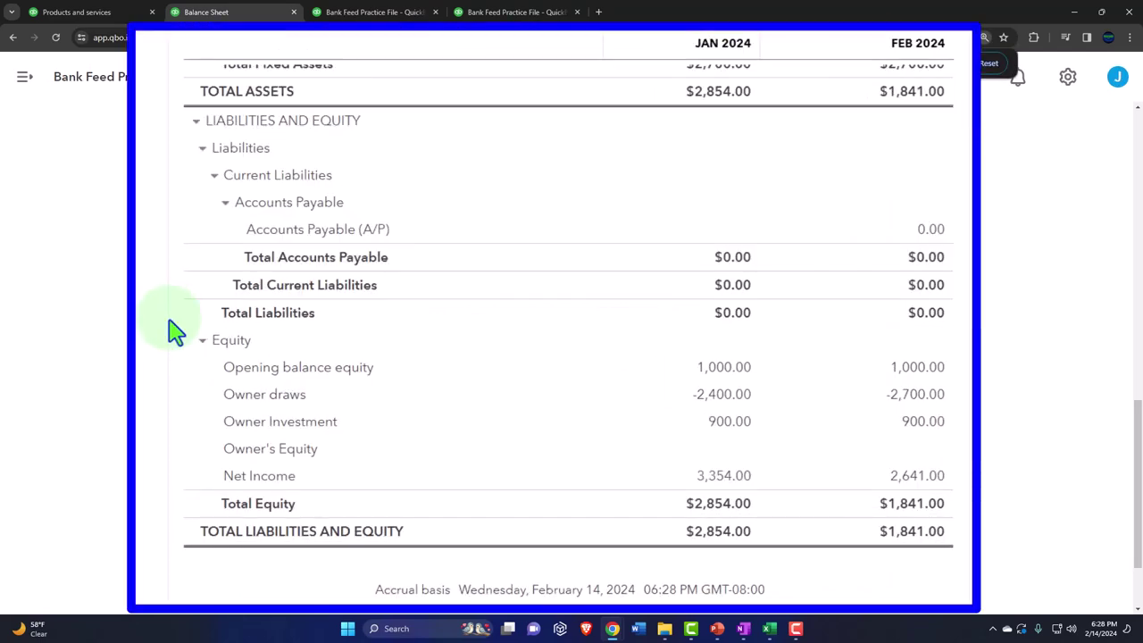
{"action": "scroll", "coordinate": [176, 330], "scroll_direction": "up", "scroll_amount": 10}
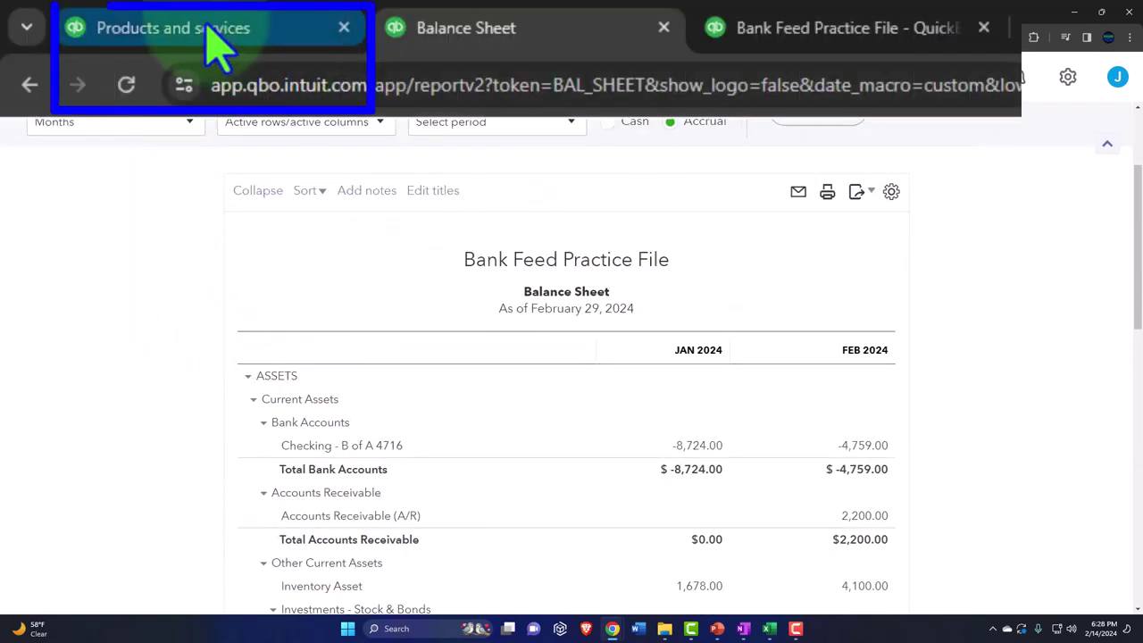
Return to the products and services list, view a blank bank deposit form, and close it without entering anything.
{"action": "left_click", "coordinate": [93, 12]}
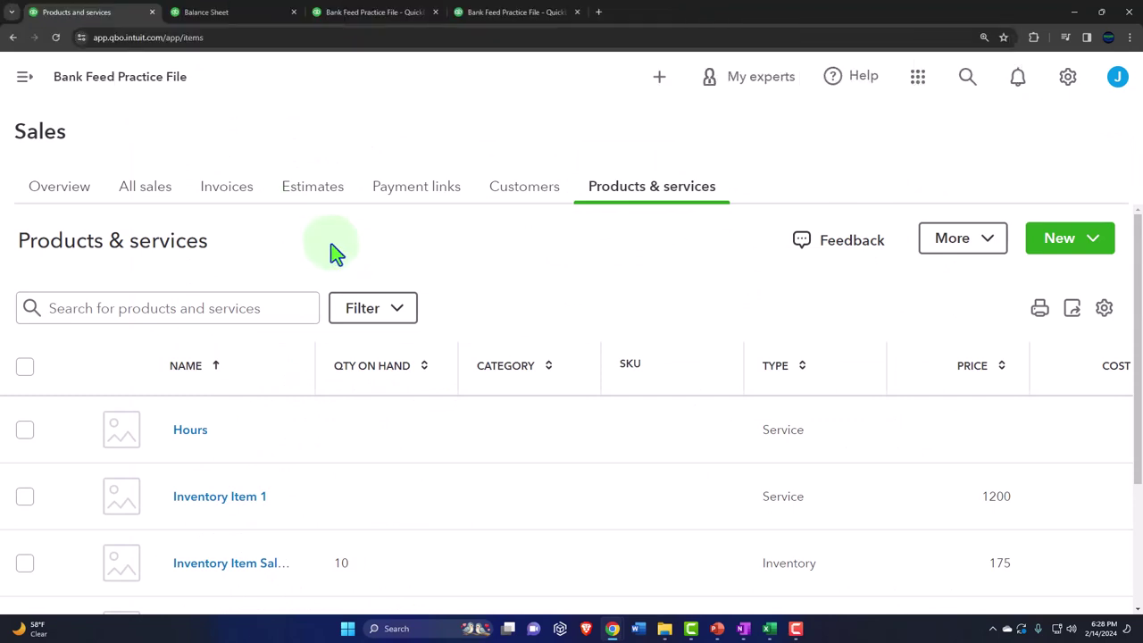
{"action": "key", "text": "ctrl+minus"}
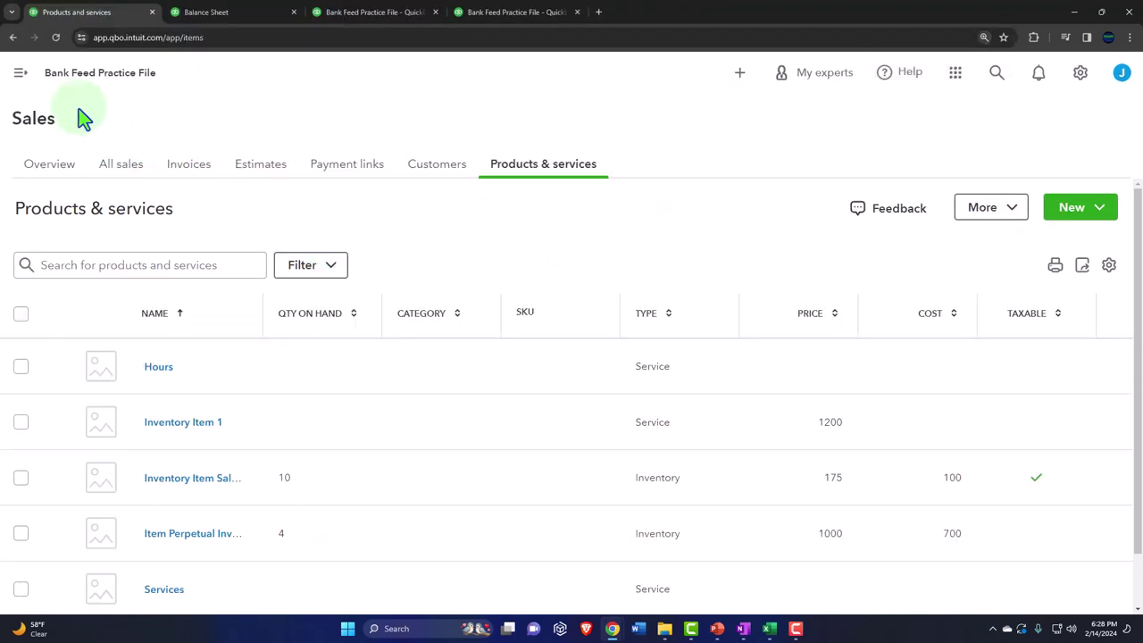
{"action": "left_click", "coordinate": [19, 83]}
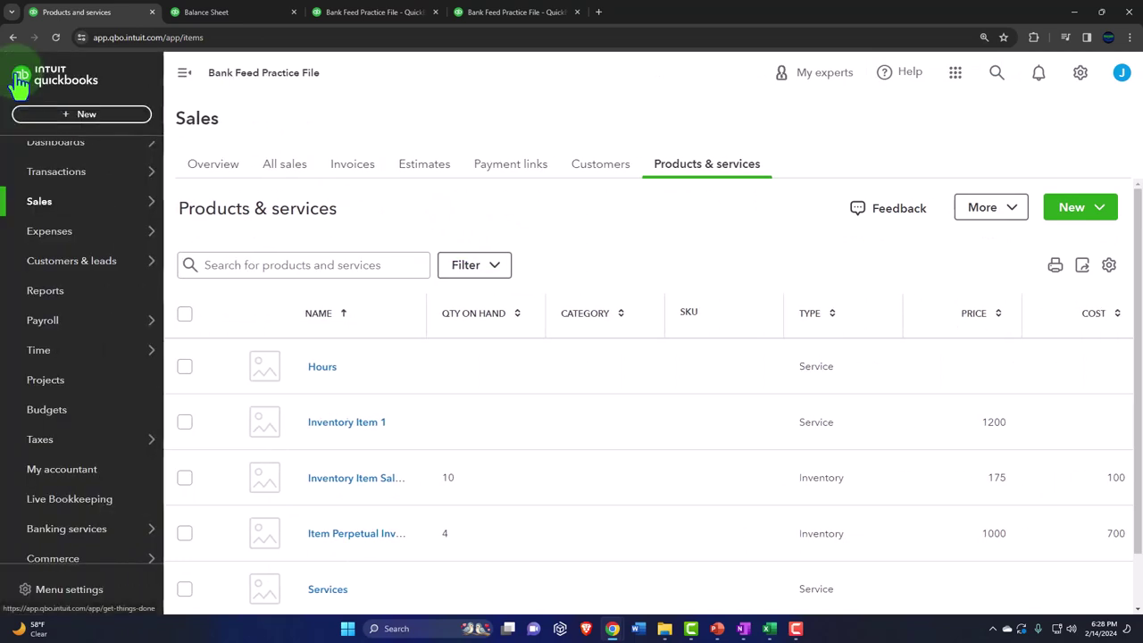
{"action": "left_click", "coordinate": [49, 108]}
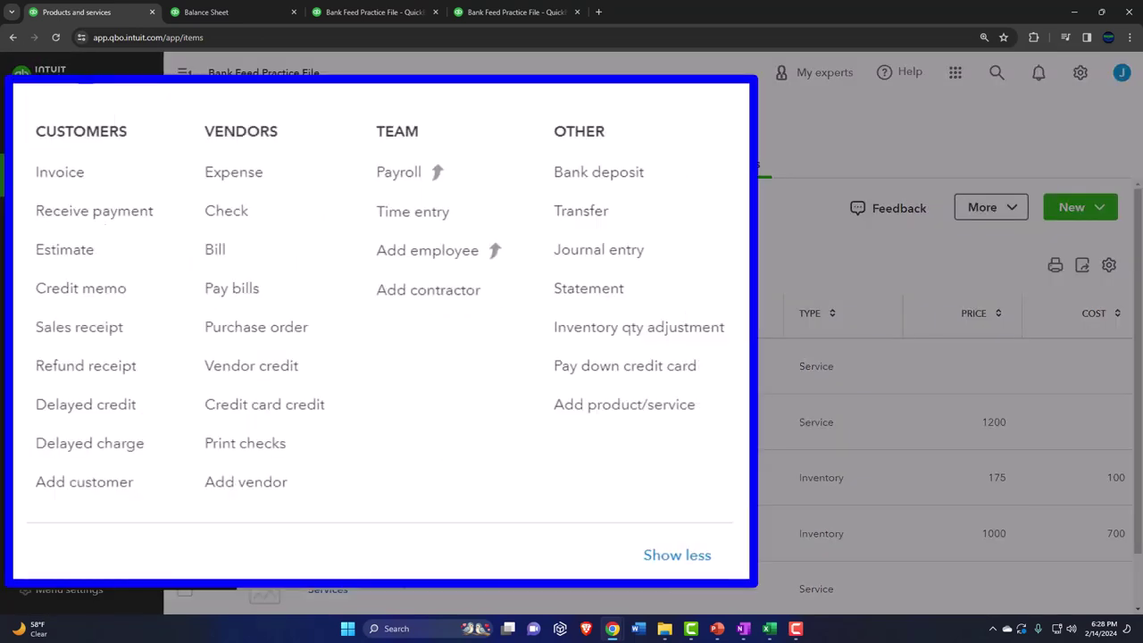
{"action": "left_click", "coordinate": [676, 196]}
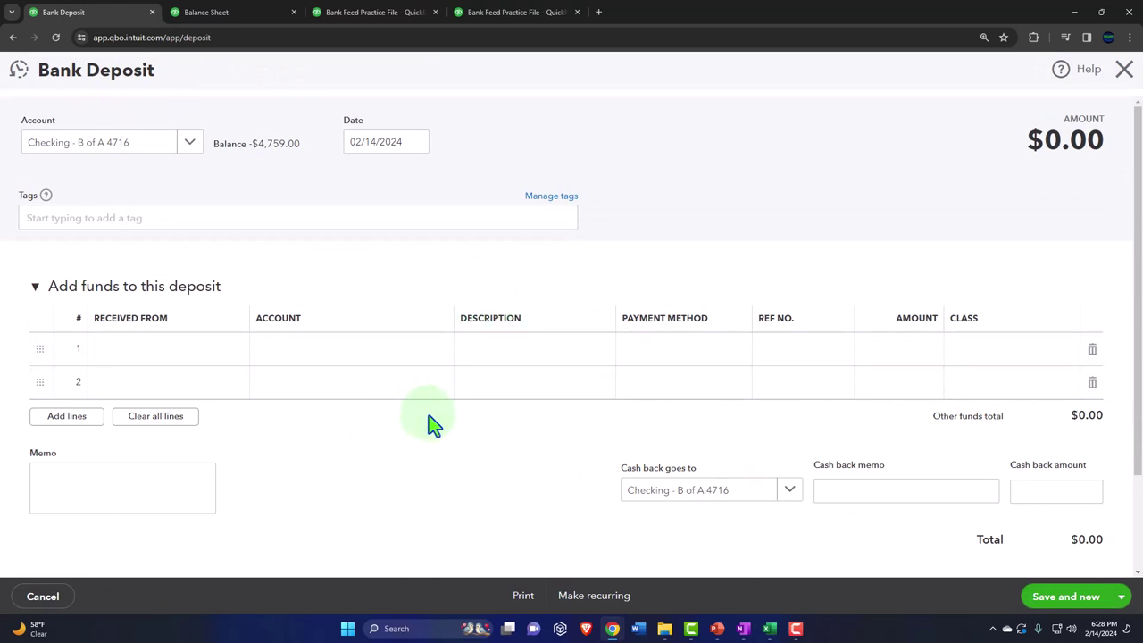
{"action": "left_click", "coordinate": [1125, 75]}
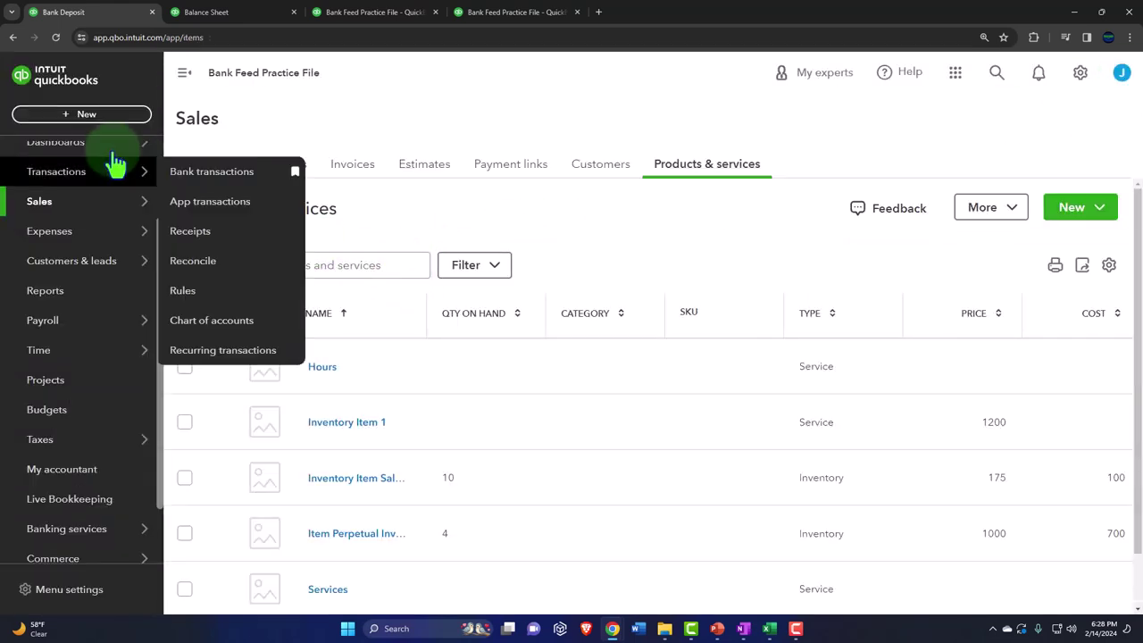
Start a new sales receipt and add Customer 3 as a new customer on it.
{"action": "left_click", "coordinate": [65, 125]}
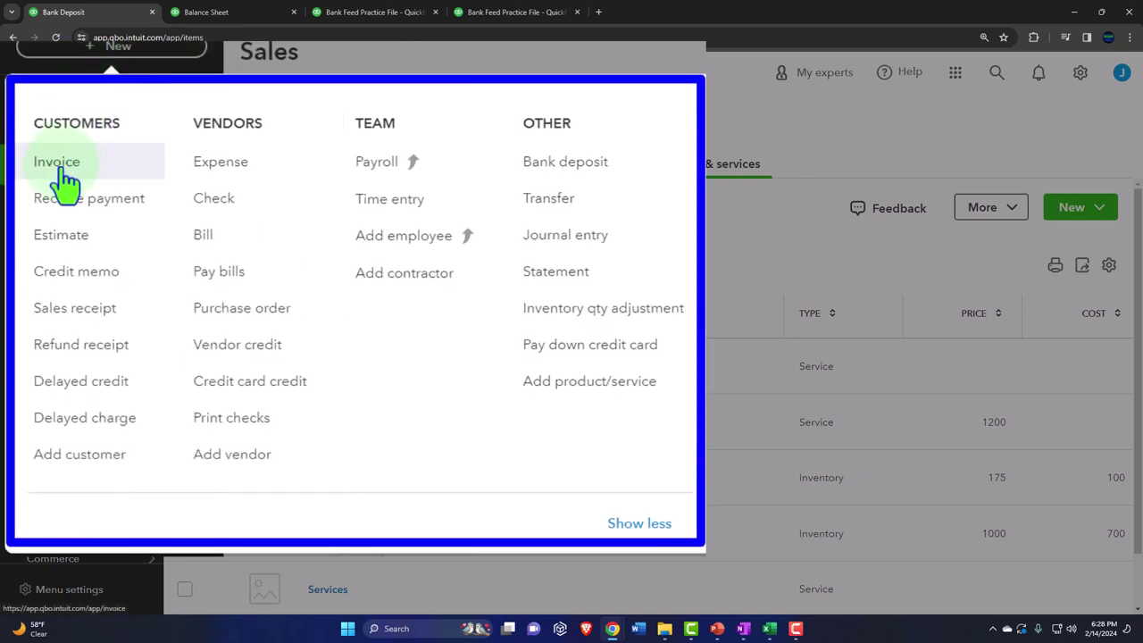
{"action": "left_click", "coordinate": [79, 313]}
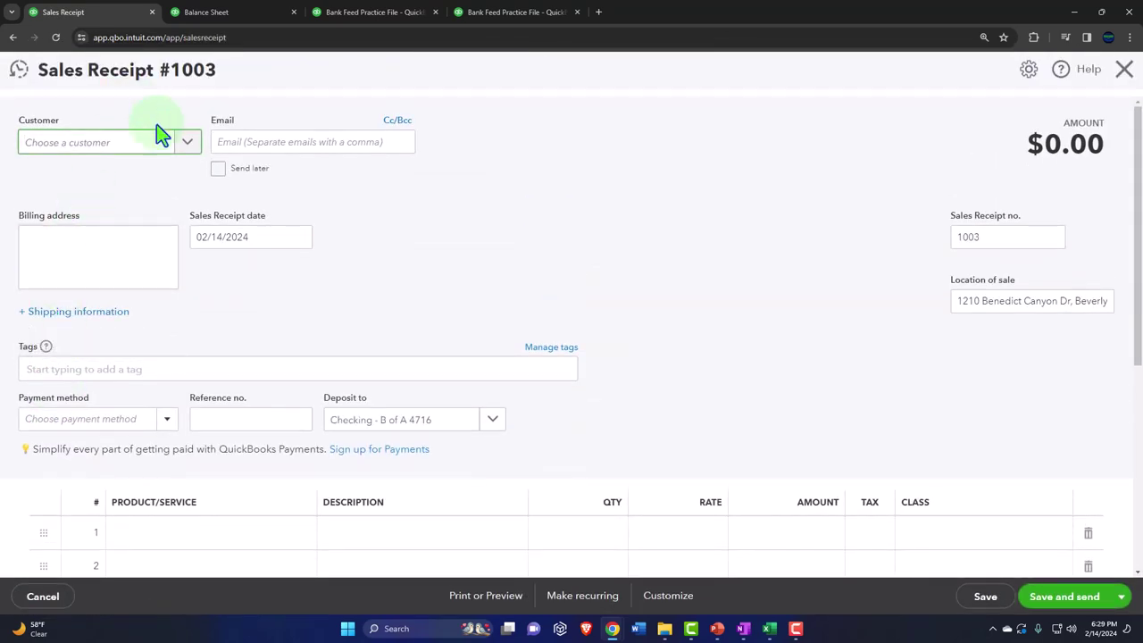
{"action": "left_click", "coordinate": [157, 146]}
{"action": "type", "text": "Custome"}
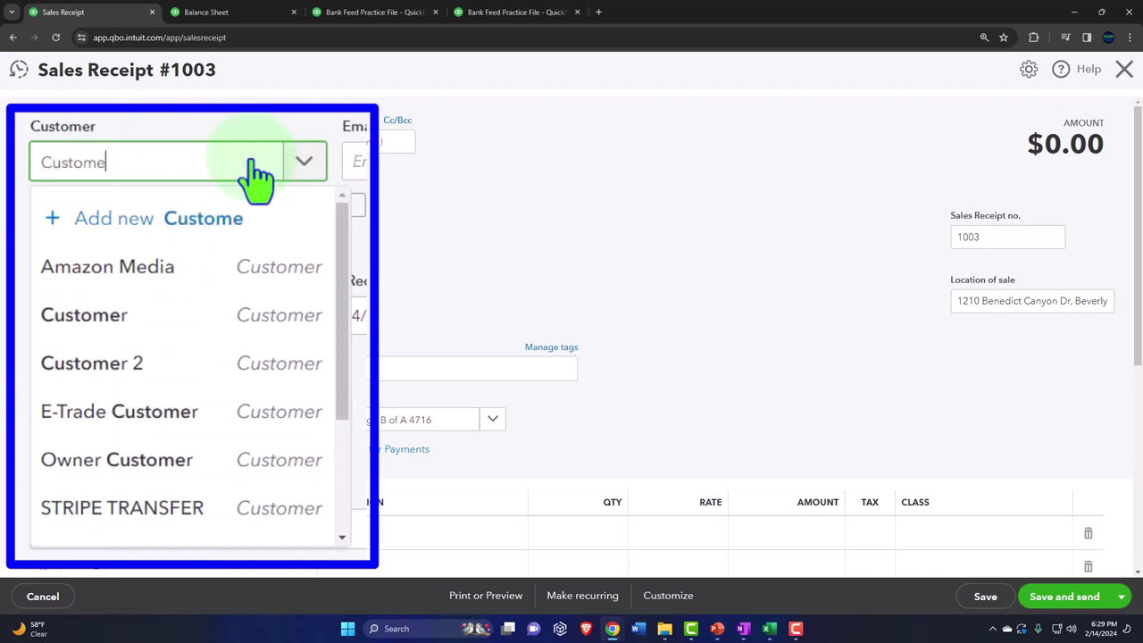
{"action": "type", "text": "r 3"}
{"action": "key", "text": "Return"}
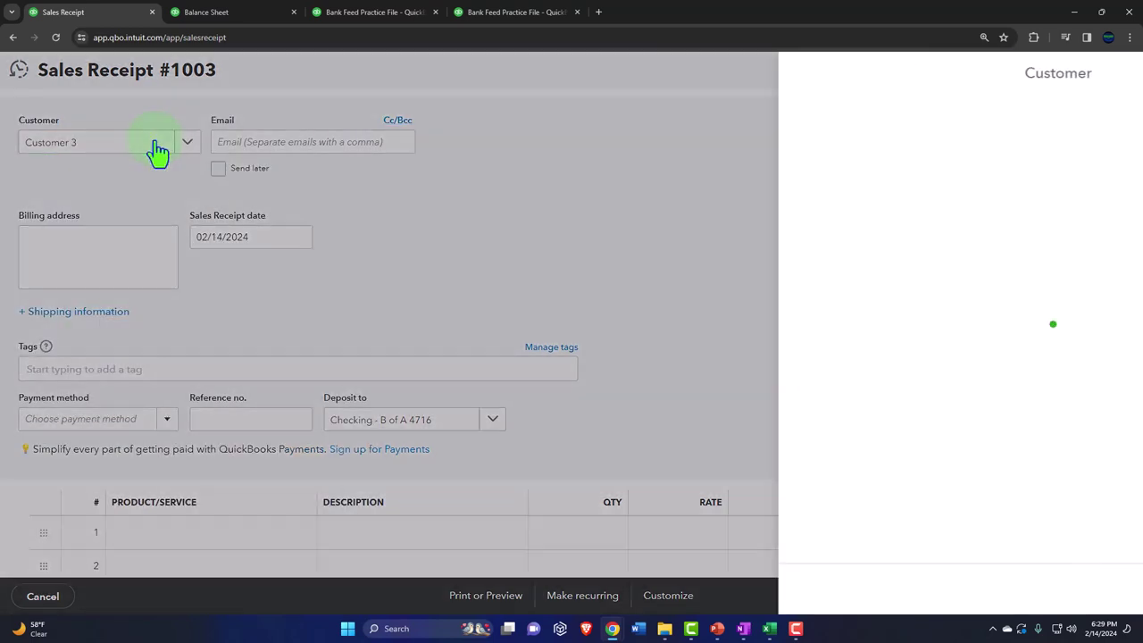
Dismiss the business network suggestions and review the new customer's details through to the tax settings.
{"action": "left_click", "coordinate": [1089, 589]}
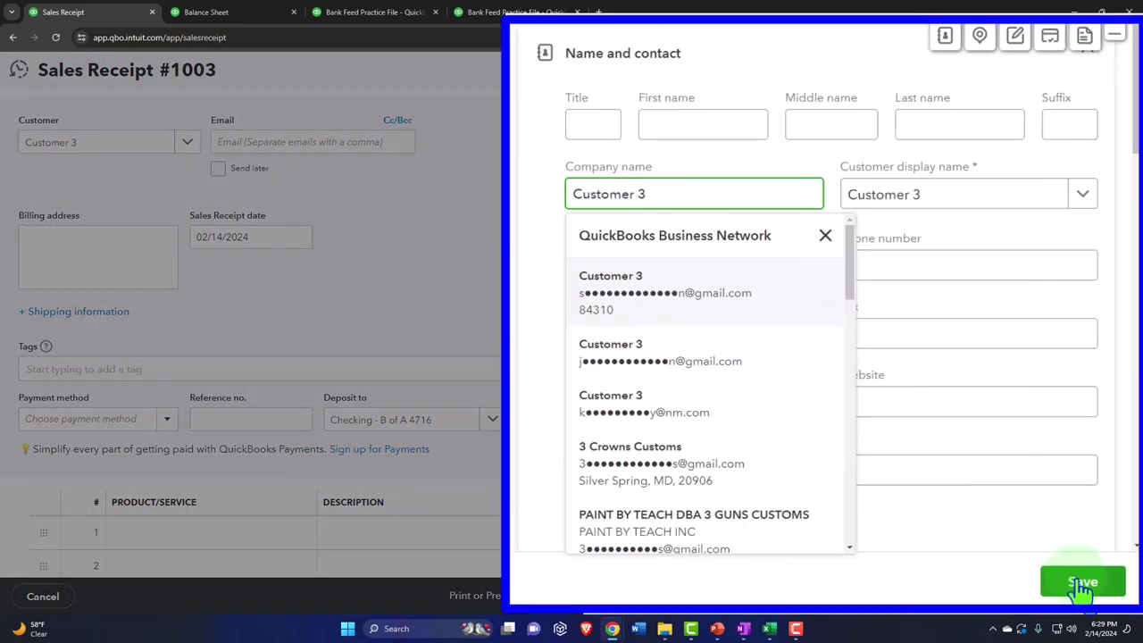
{"action": "left_click", "coordinate": [824, 237]}
{"action": "scroll", "coordinate": [816, 247], "scroll_direction": "down", "scroll_amount": 3}
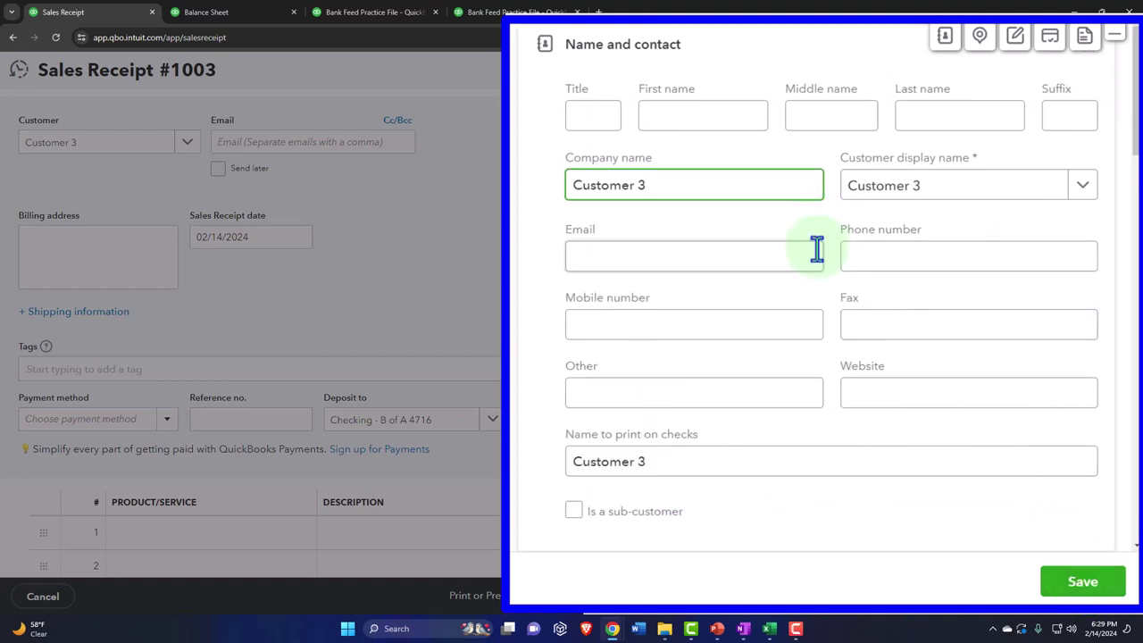
{"action": "scroll", "coordinate": [817, 251], "scroll_direction": "down", "scroll_amount": 6}
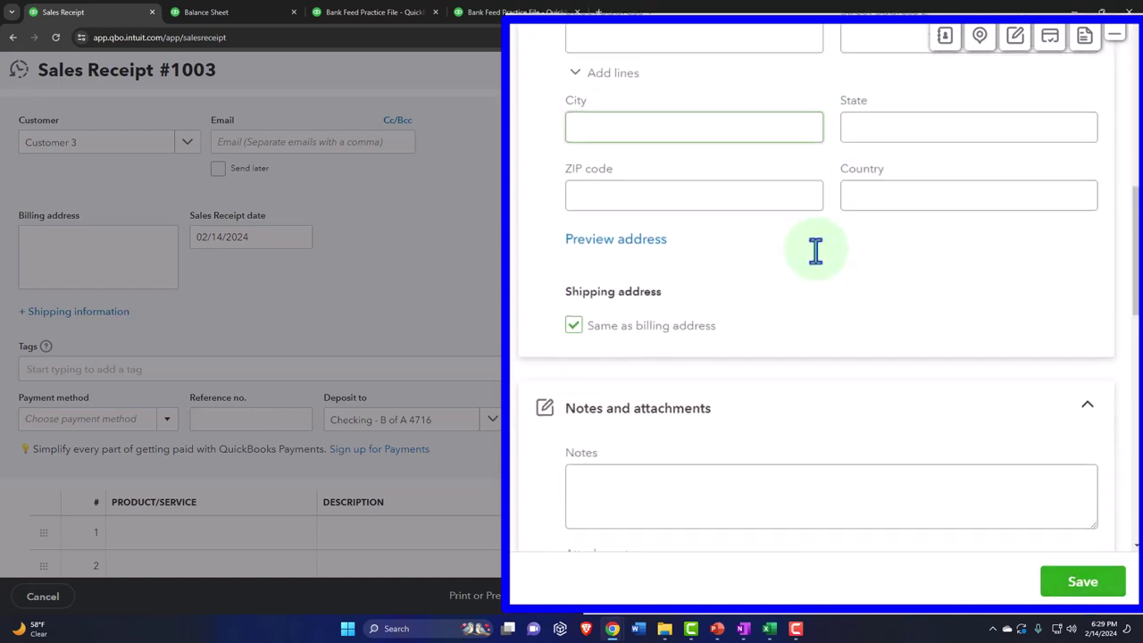
{"action": "scroll", "coordinate": [815, 251], "scroll_direction": "down", "scroll_amount": 6}
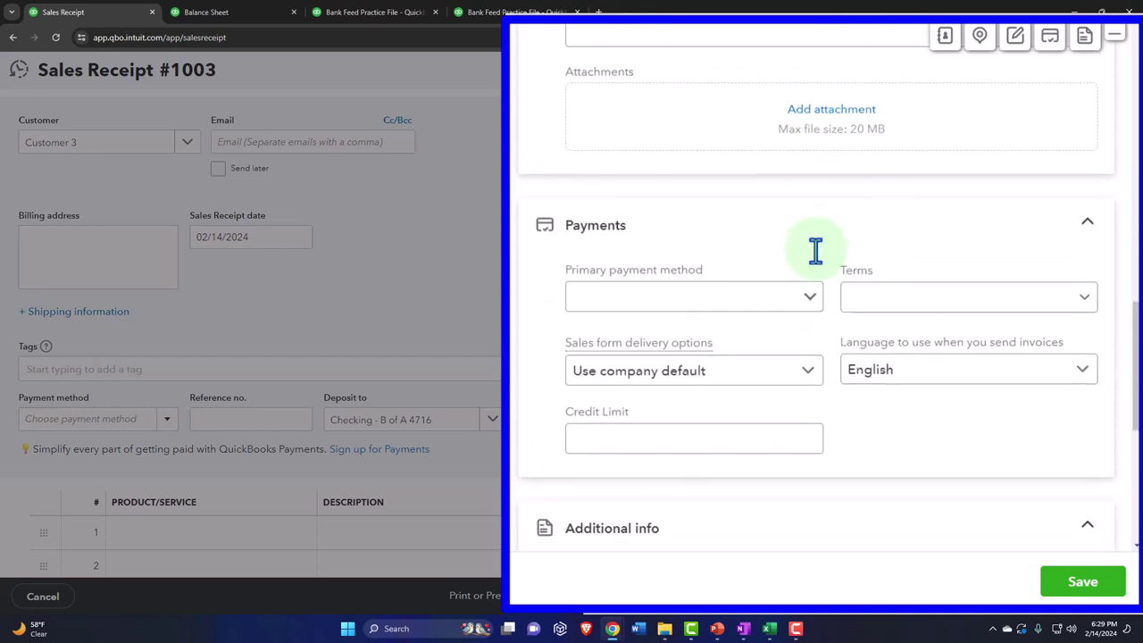
{"action": "scroll", "coordinate": [815, 250], "scroll_direction": "down", "scroll_amount": 4}
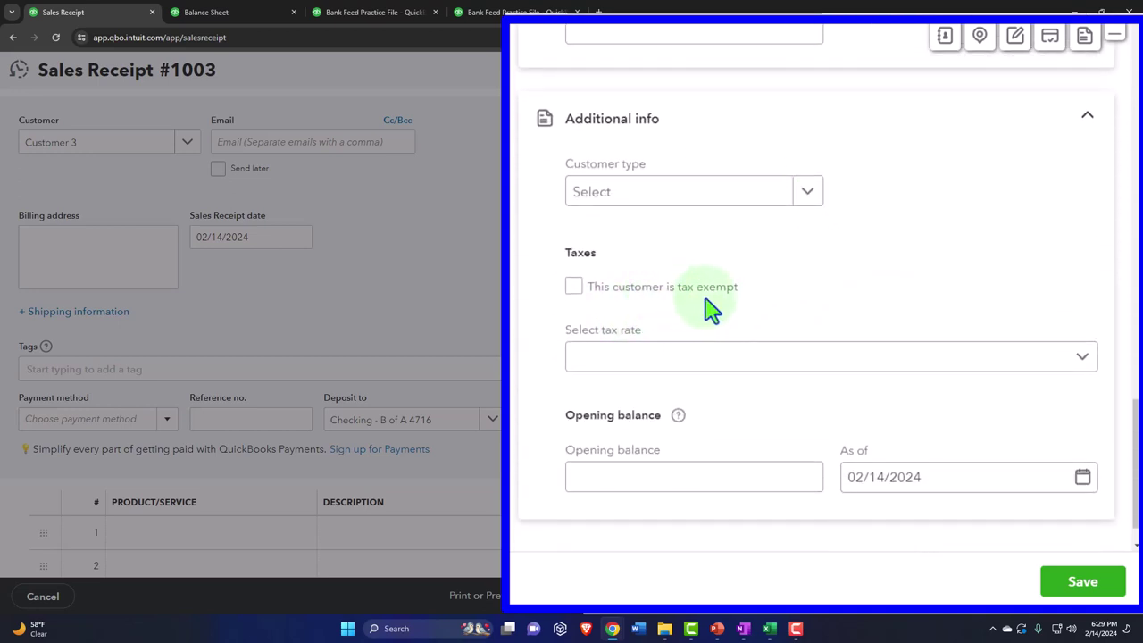
Mark Customer 3 as tax exempt, view the available exemption reasons, and clear the exemption again.
{"action": "left_click", "coordinate": [574, 289]}
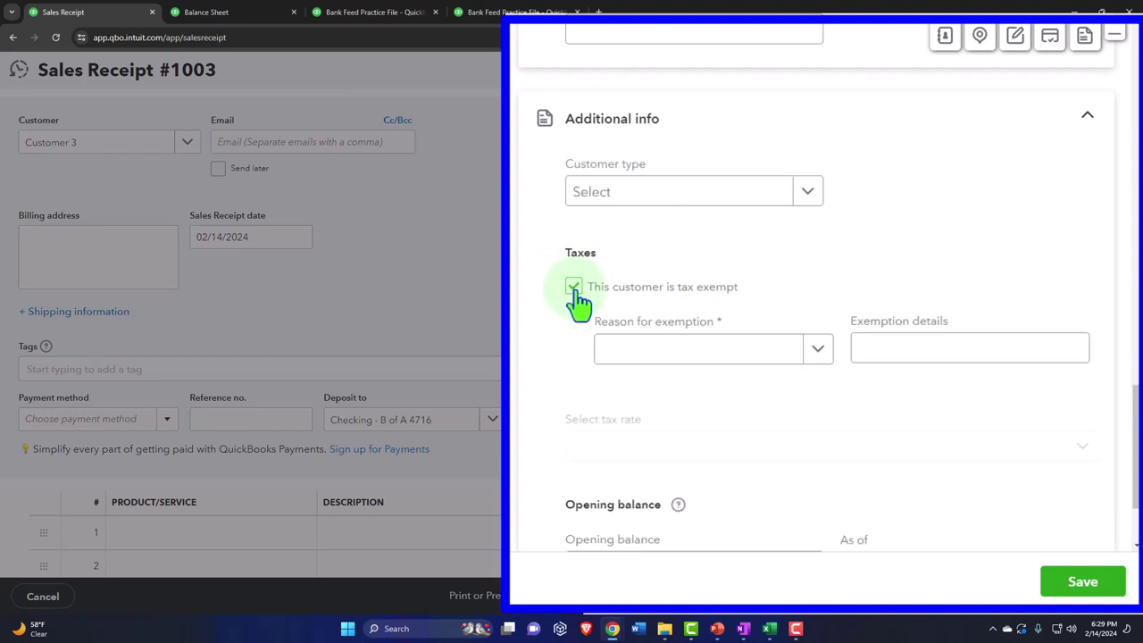
{"action": "left_click", "coordinate": [812, 356]}
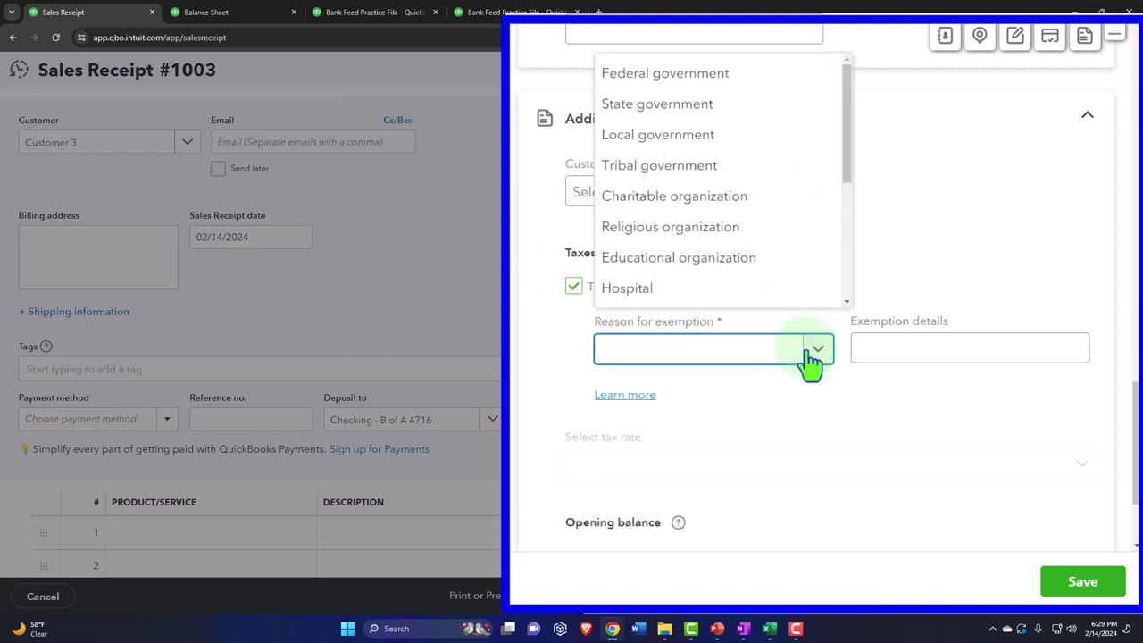
{"action": "left_click", "coordinate": [813, 356]}
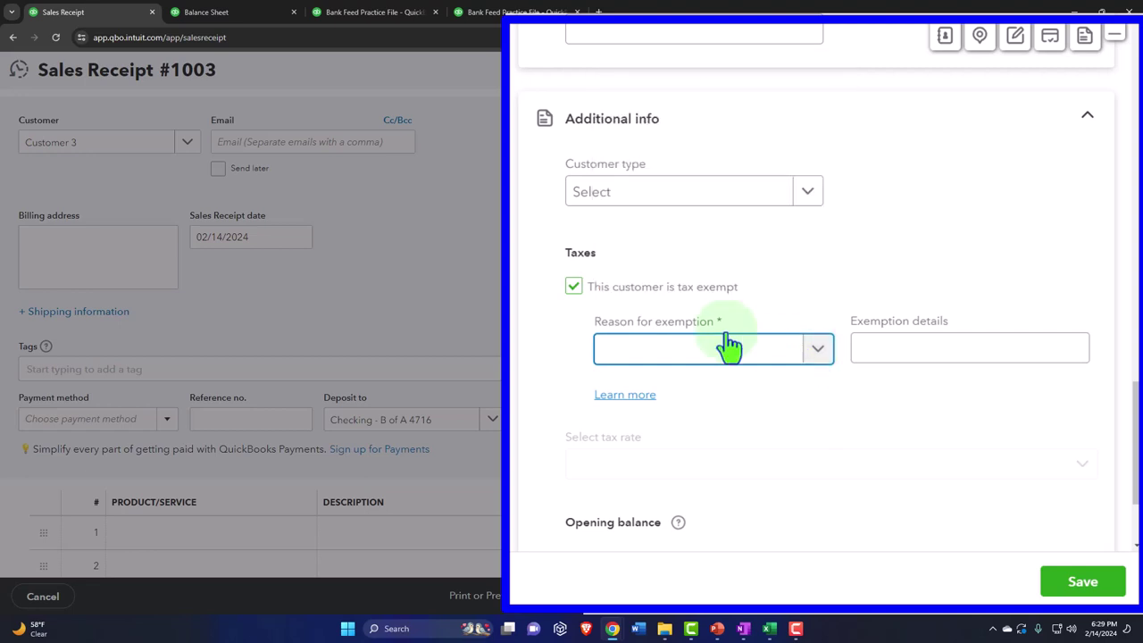
{"action": "left_click", "coordinate": [573, 288]}
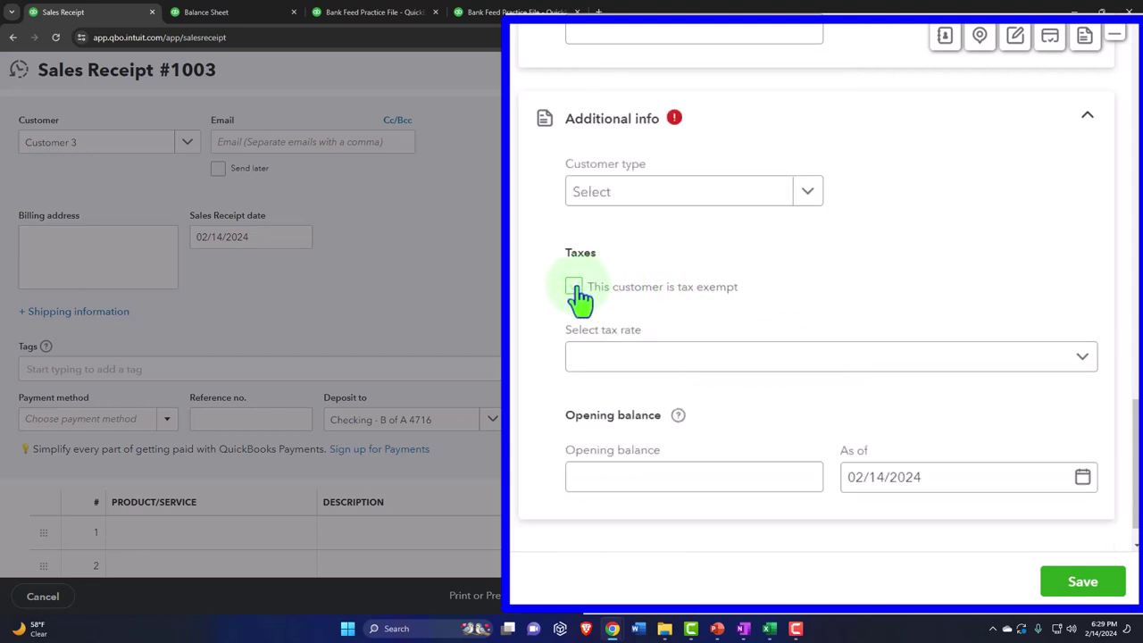
Check the customer type options without choosing one and save Customer 3.
{"action": "left_click", "coordinate": [809, 198]}
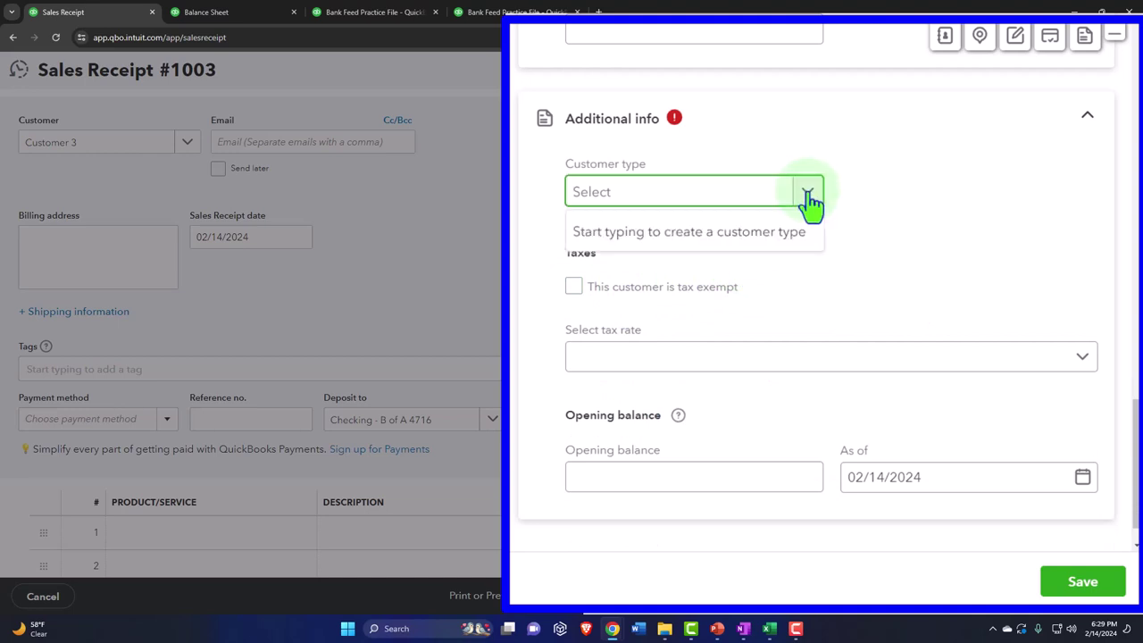
{"action": "left_click", "coordinate": [888, 199]}
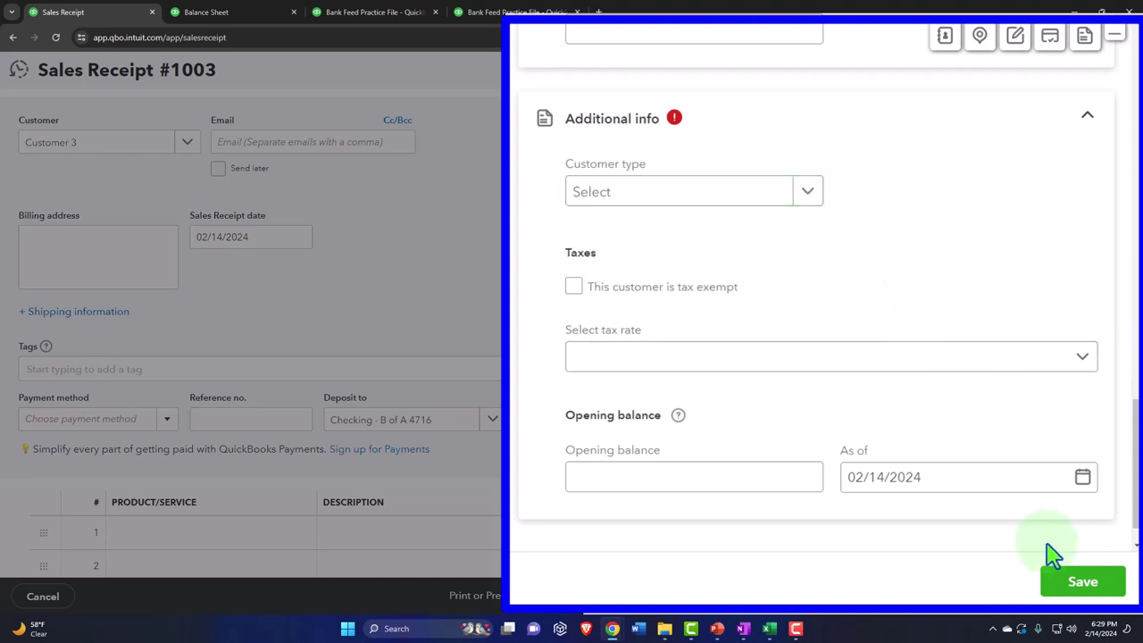
{"action": "left_click", "coordinate": [1081, 585]}
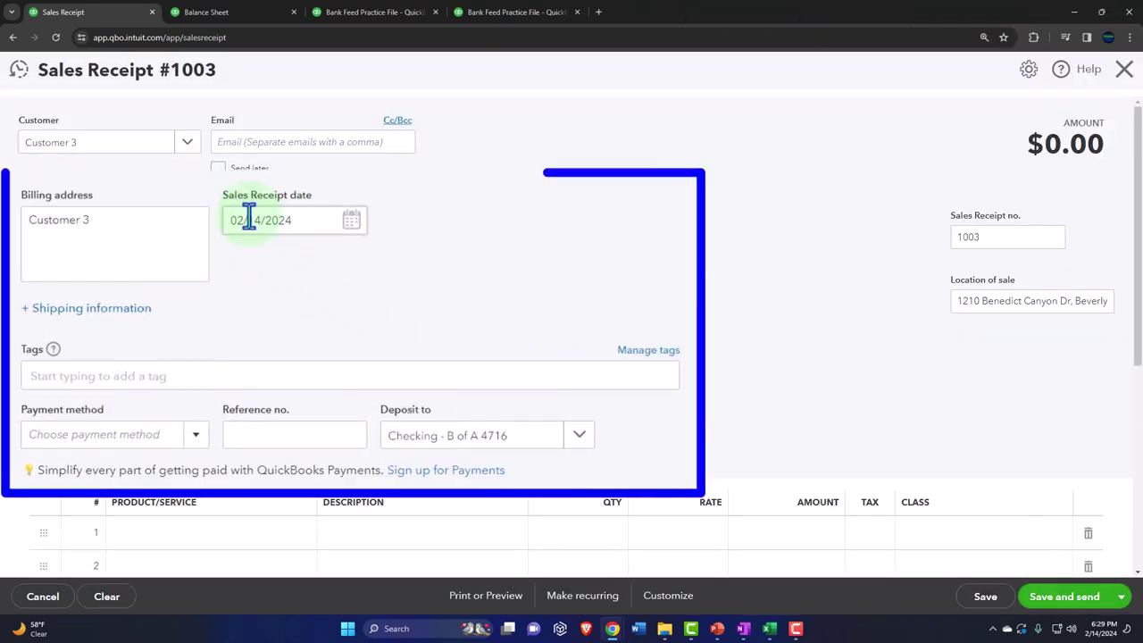
Set the sales receipt date to 02/16/2024 and leave the tags empty.
{"action": "left_click", "coordinate": [326, 229]}
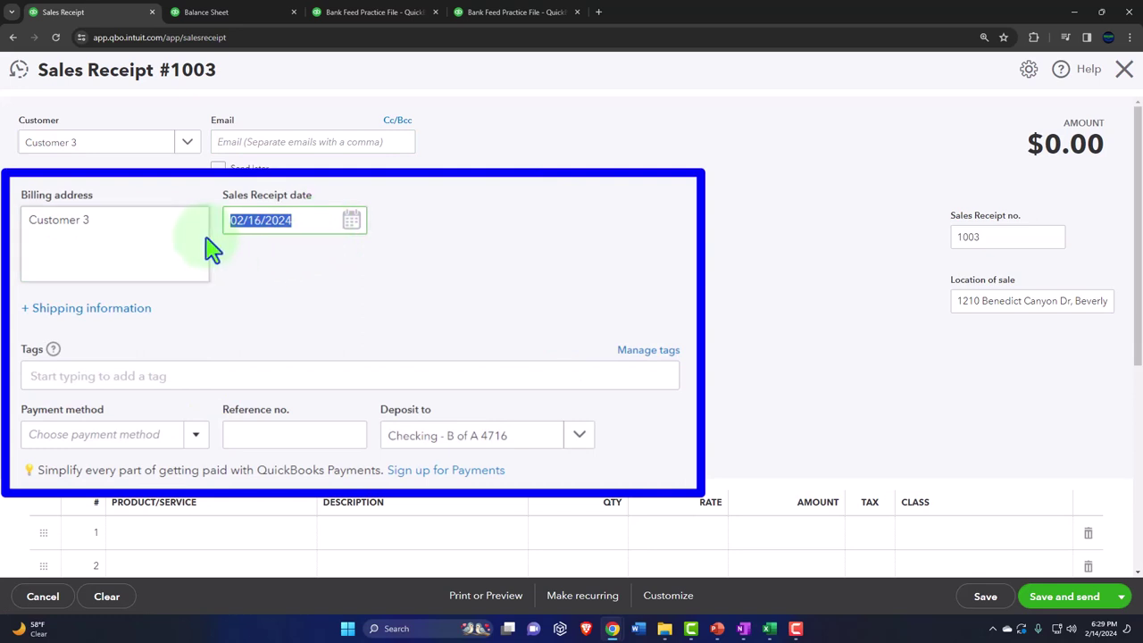
{"action": "key", "text": "Tab"}
{"action": "key", "text": "Tab"}
{"action": "key", "text": "Tab"}
{"action": "key", "text": "Tab"}
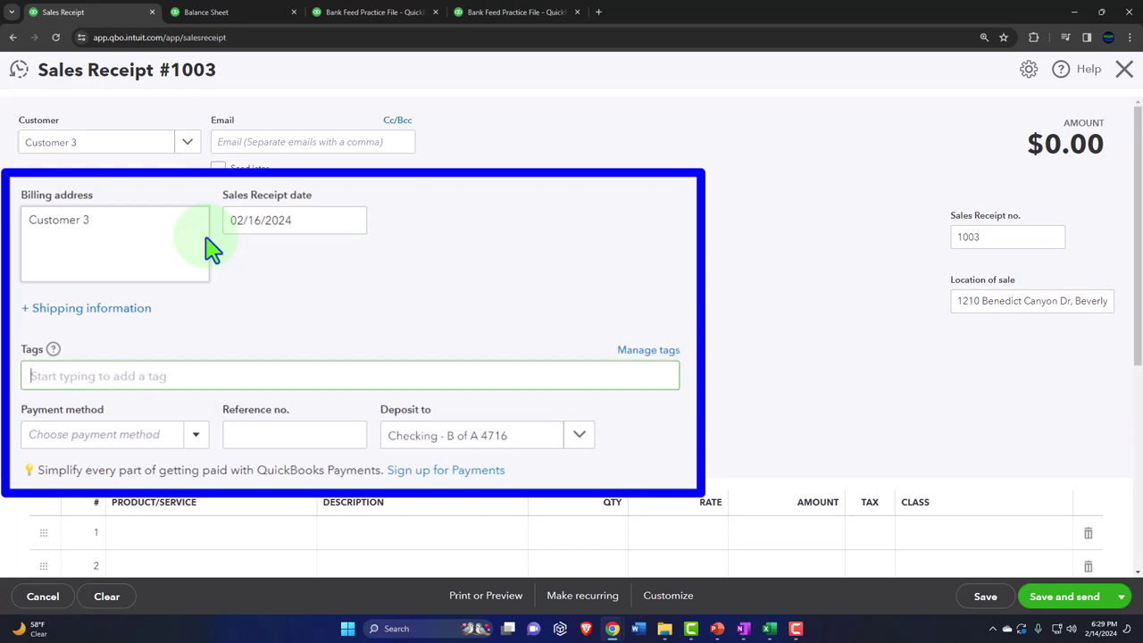
Set the sales receipt's payment method to Cash.
{"action": "key", "text": "Tab"}
{"action": "scroll", "coordinate": [223, 232], "scroll_direction": "down", "scroll_amount": 1}
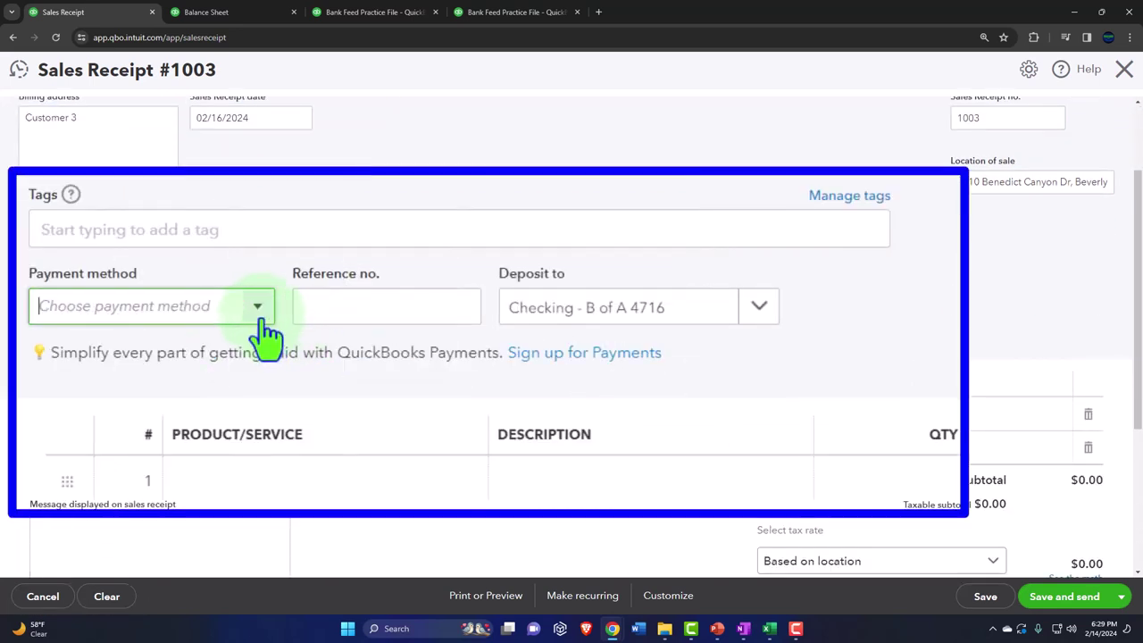
{"action": "left_click", "coordinate": [262, 318]}
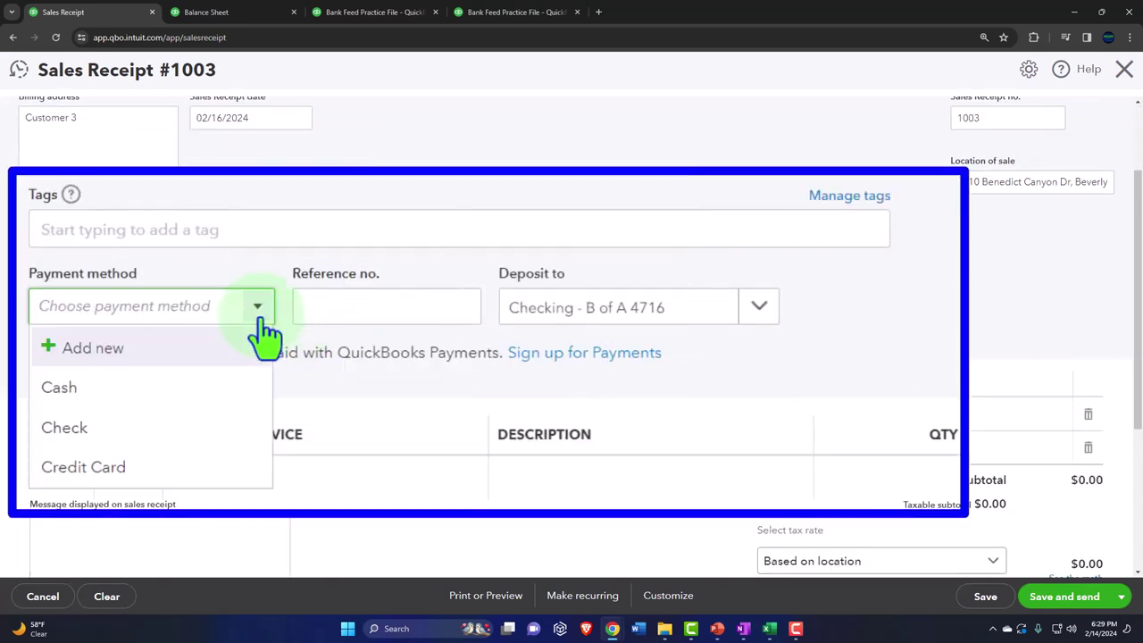
{"action": "left_click", "coordinate": [212, 402]}
{"action": "key", "text": "Tab"}
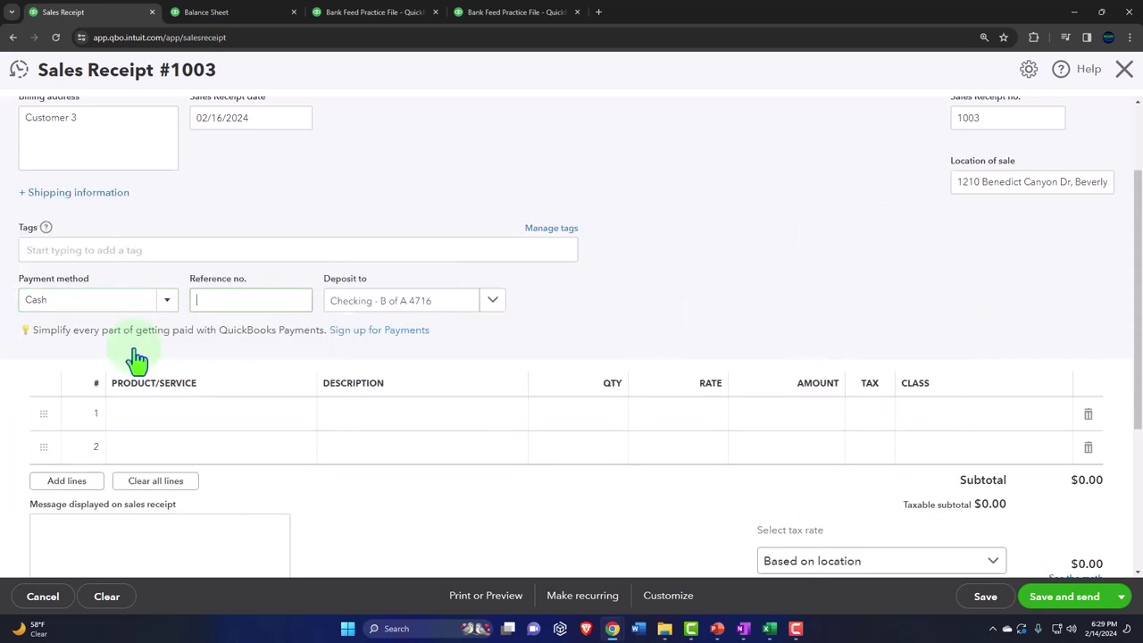
Leave the reference number blank and set the deposit account to Payments to deposit.
{"action": "key", "text": "Tab"}
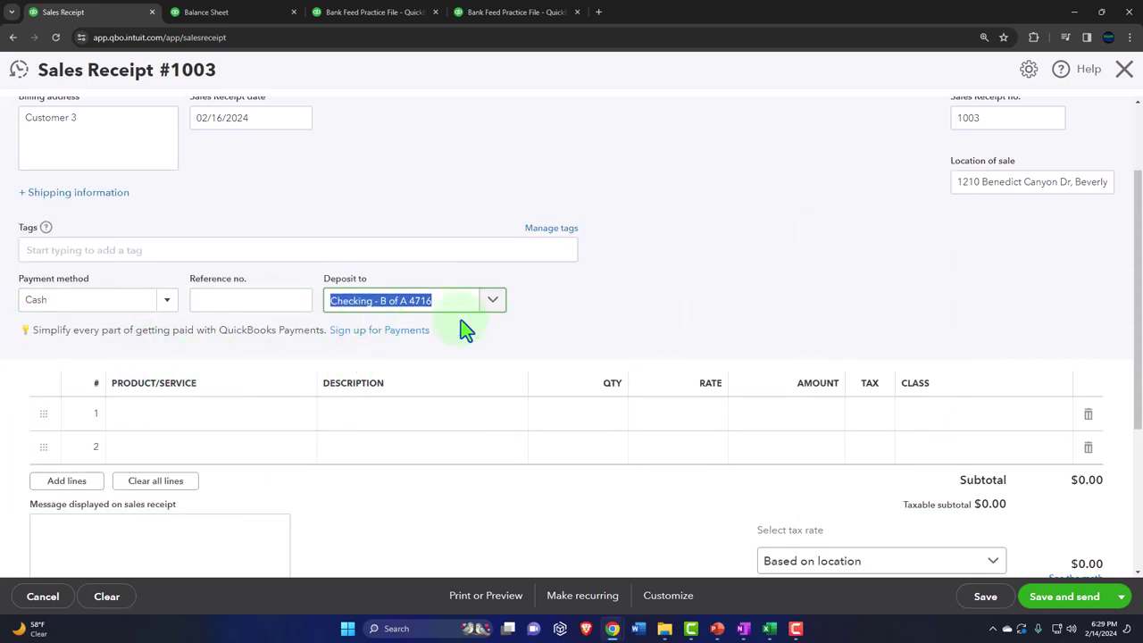
{"action": "left_click", "coordinate": [493, 302]}
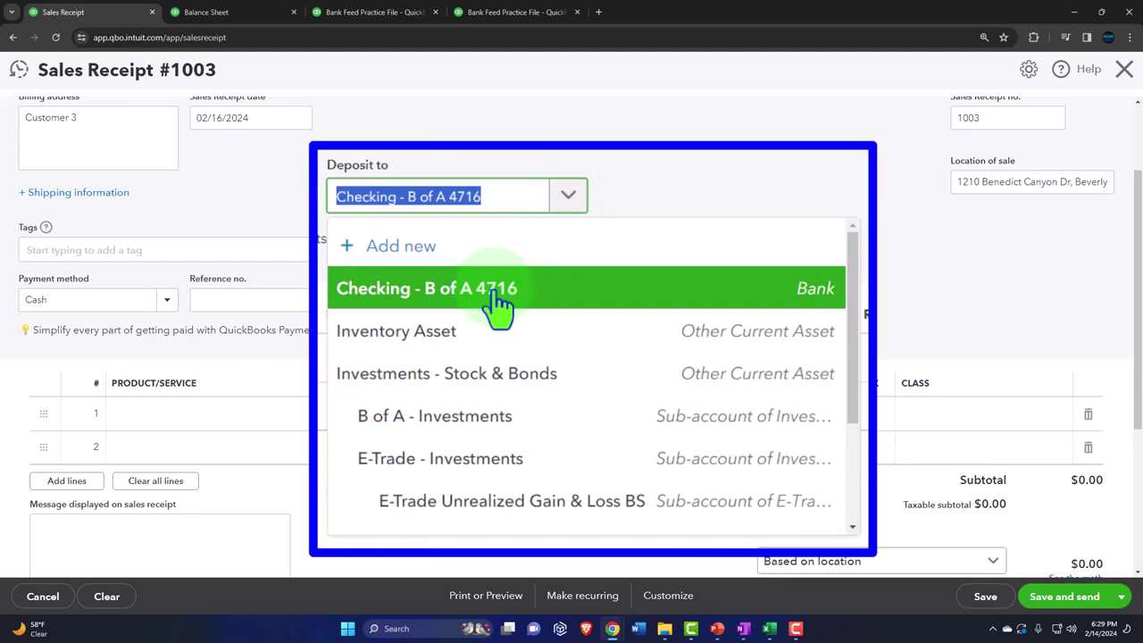
{"action": "left_click", "coordinate": [546, 290]}
{"action": "left_click", "coordinate": [707, 264]}
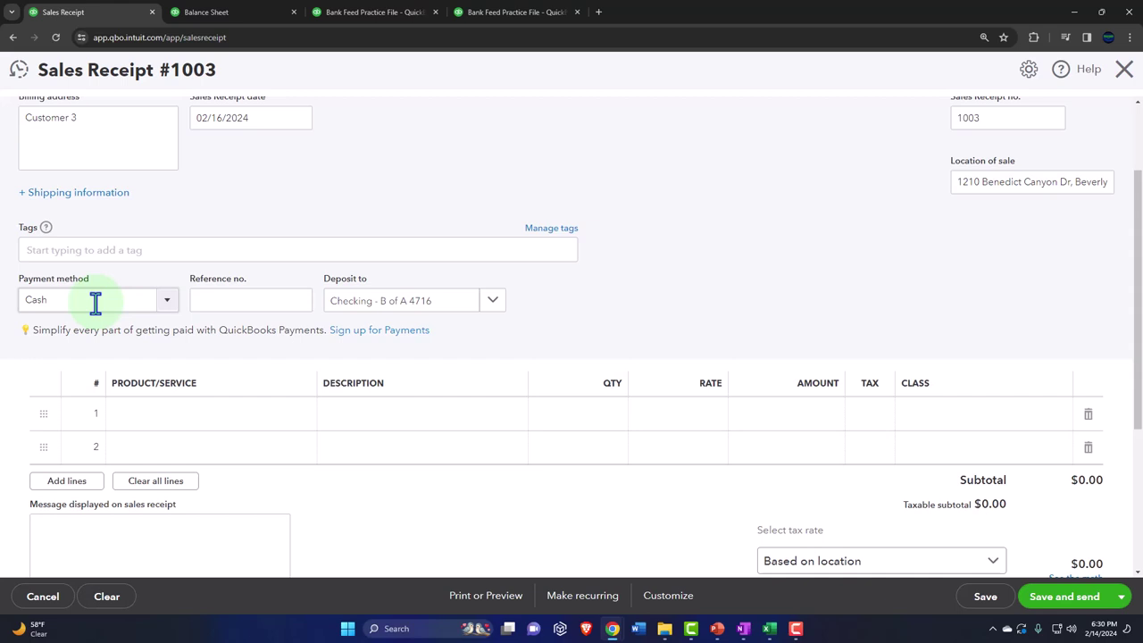
{"action": "left_click", "coordinate": [496, 308]}
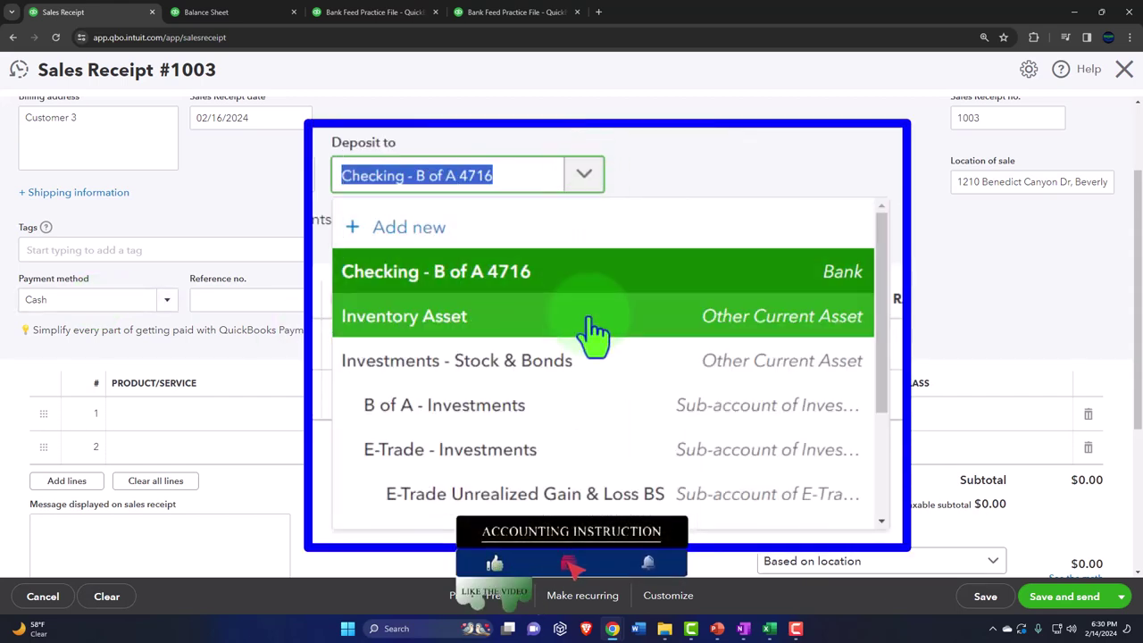
{"action": "scroll", "coordinate": [590, 359], "scroll_direction": "down", "scroll_amount": 3}
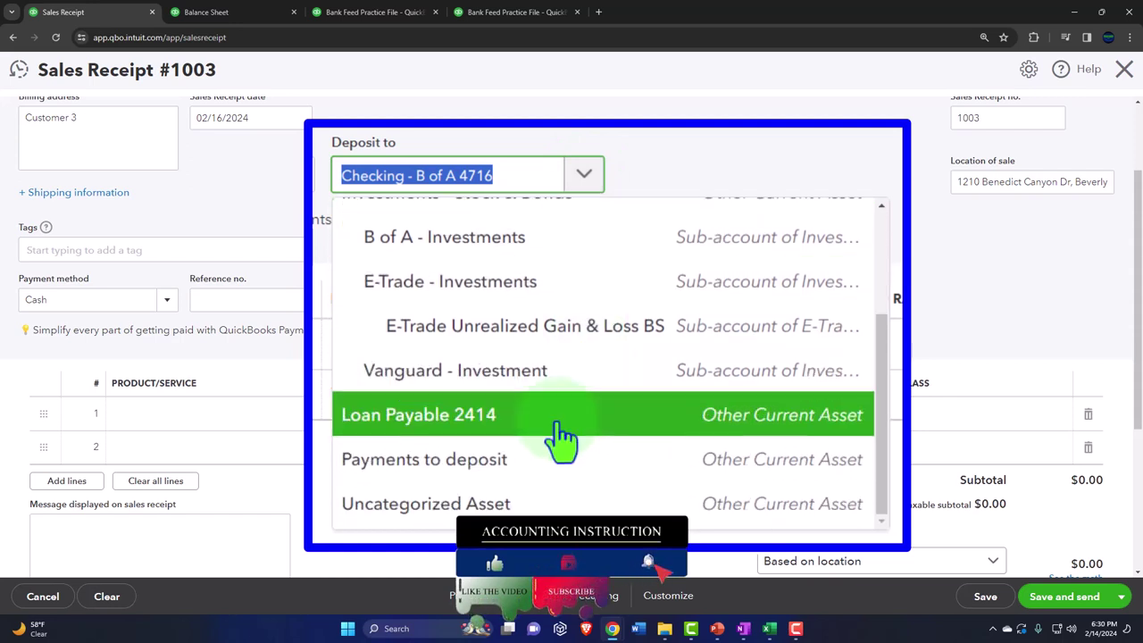
{"action": "left_click", "coordinate": [533, 463]}
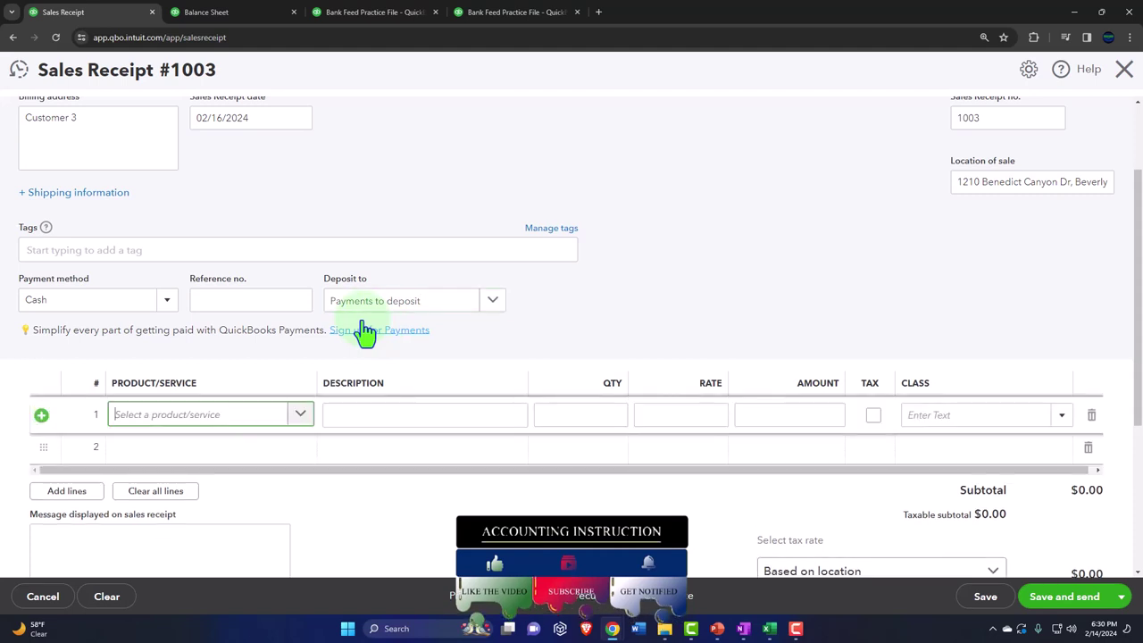
Add Inventory Item Sales Tax 1 on the first line and let the receipt's tax totals recalculate.
{"action": "left_click", "coordinate": [305, 422]}
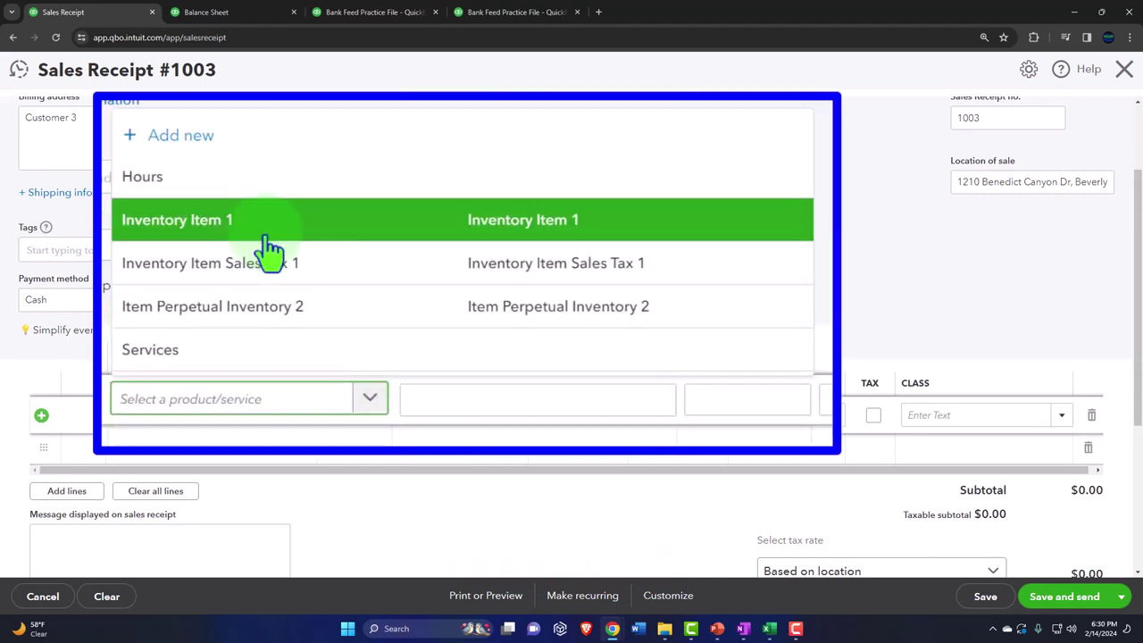
{"action": "left_click", "coordinate": [304, 278]}
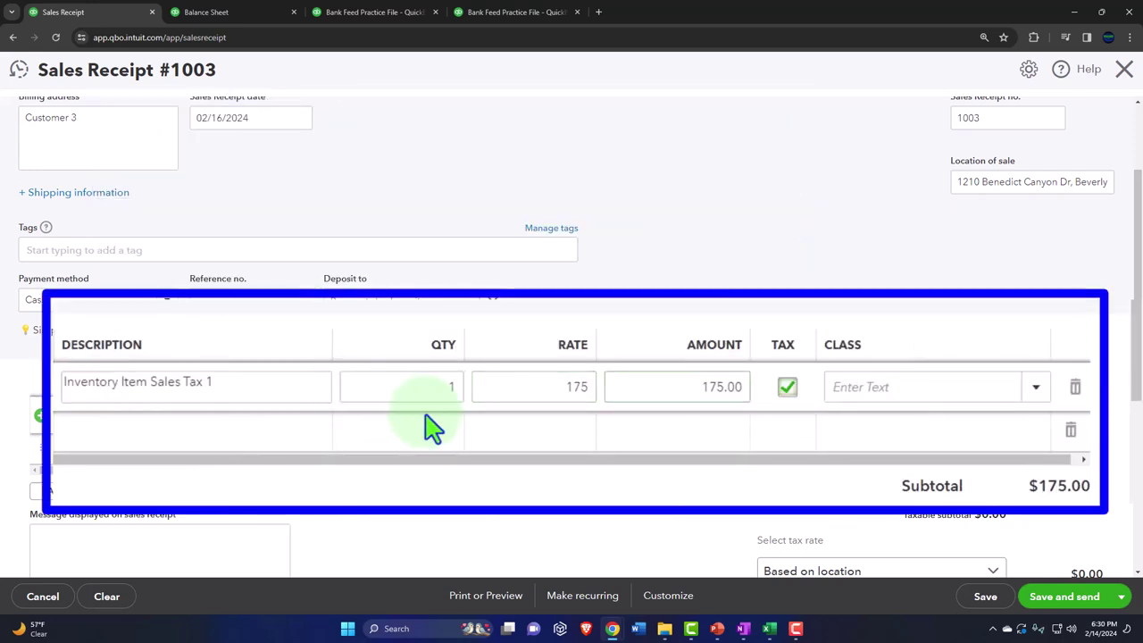
{"action": "left_click", "coordinate": [545, 438]}
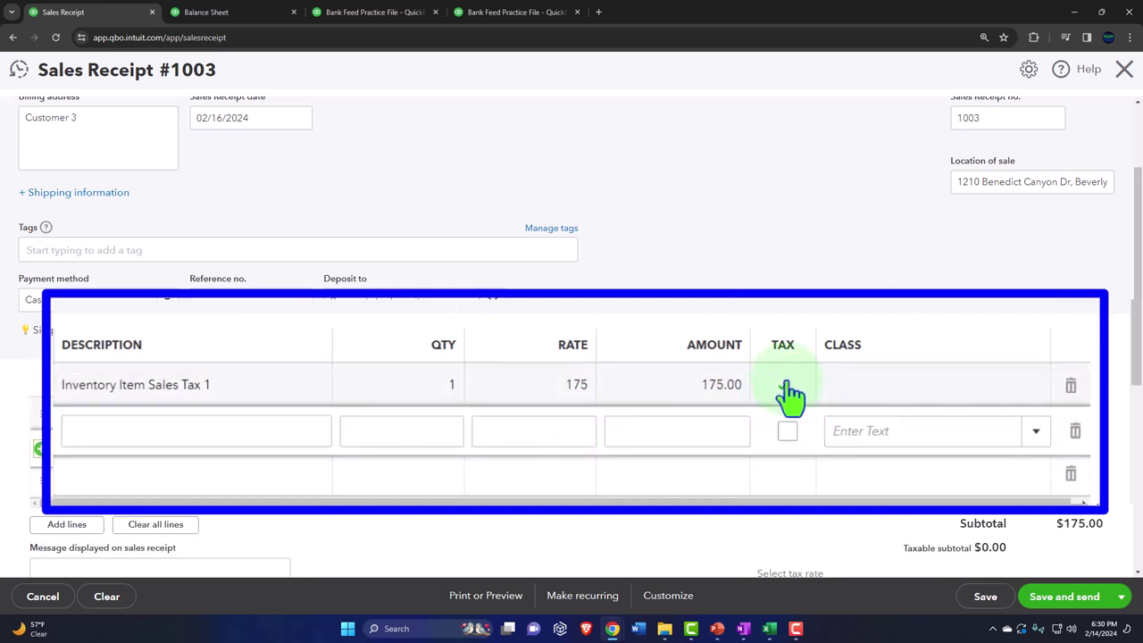
{"action": "scroll", "coordinate": [875, 420], "scroll_direction": "down", "scroll_amount": 2}
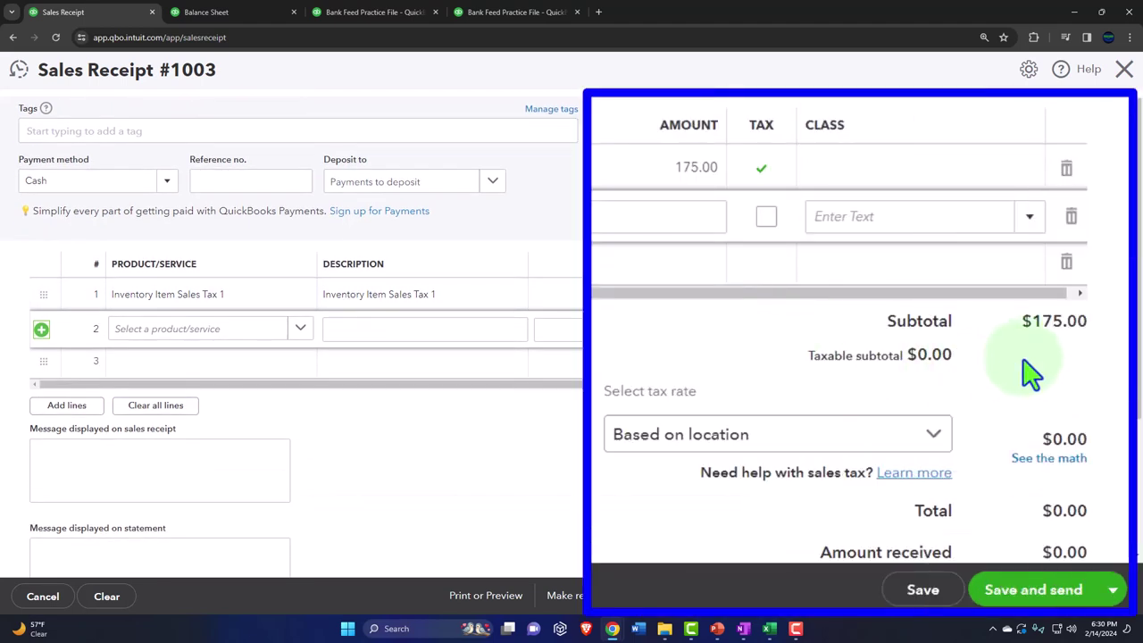
{"action": "scroll", "coordinate": [1045, 360], "scroll_direction": "down", "scroll_amount": 1}
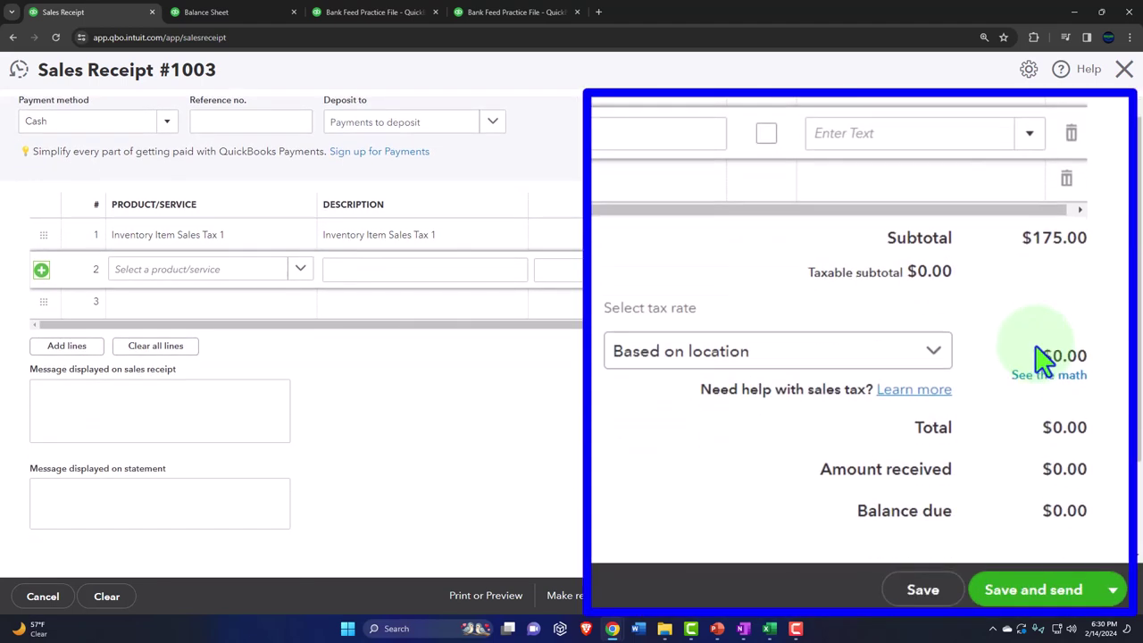
{"action": "left_click", "coordinate": [531, 434]}
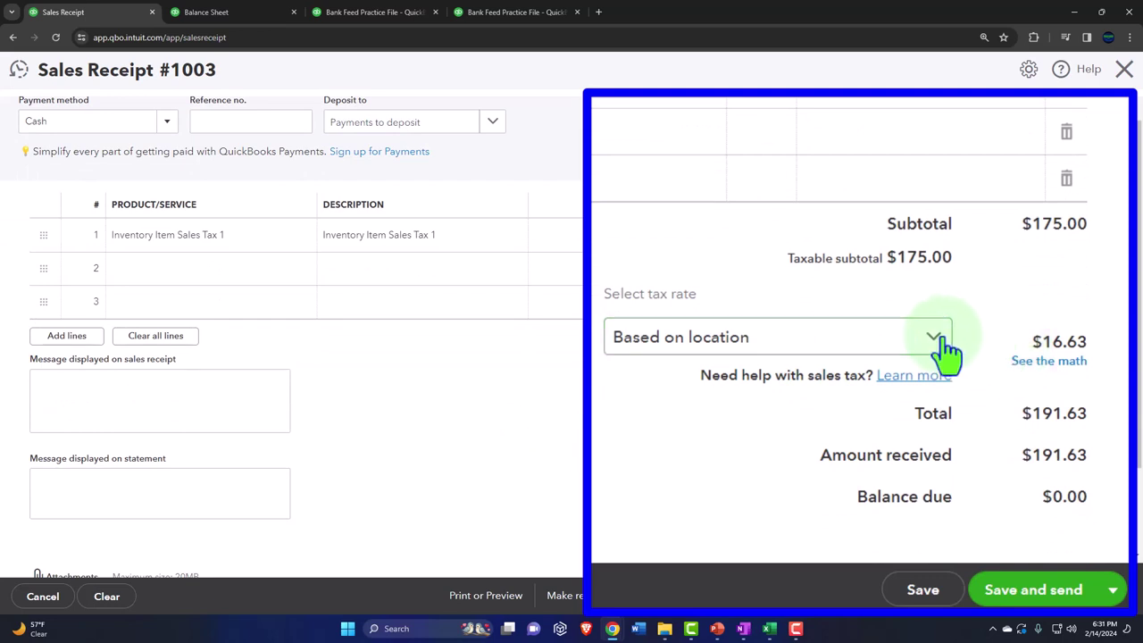
Examine the sales tax calculation, including the agency rates and the per-agency breakdown for Inventory Item Sales Tax 1.
{"action": "left_click", "coordinate": [1035, 363]}
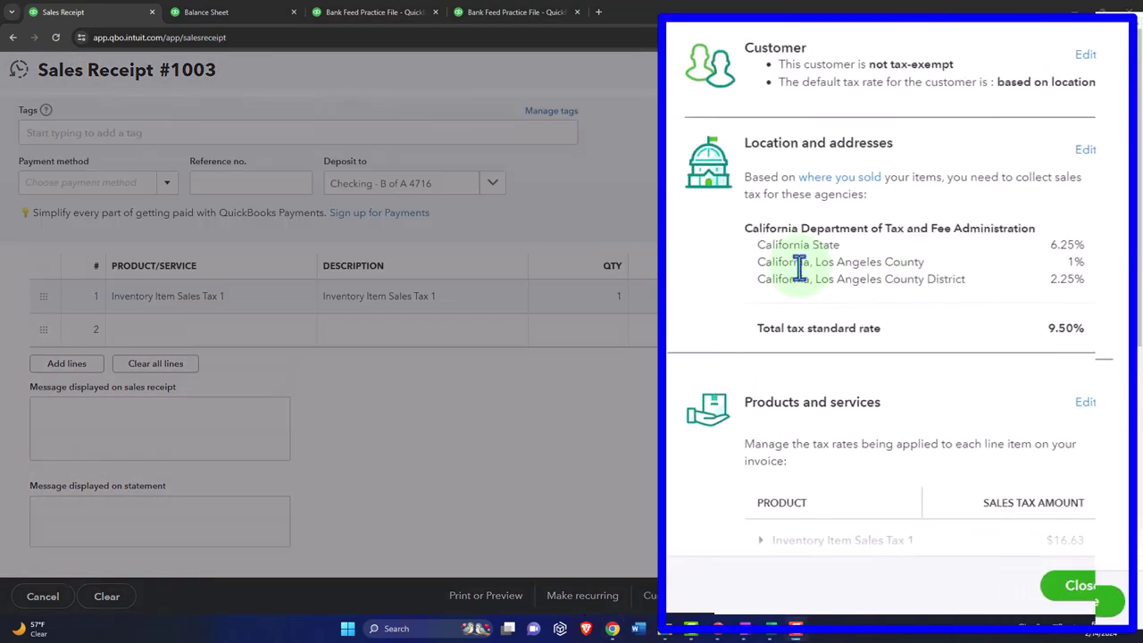
{"action": "scroll", "coordinate": [798, 265], "scroll_direction": "down", "scroll_amount": 3}
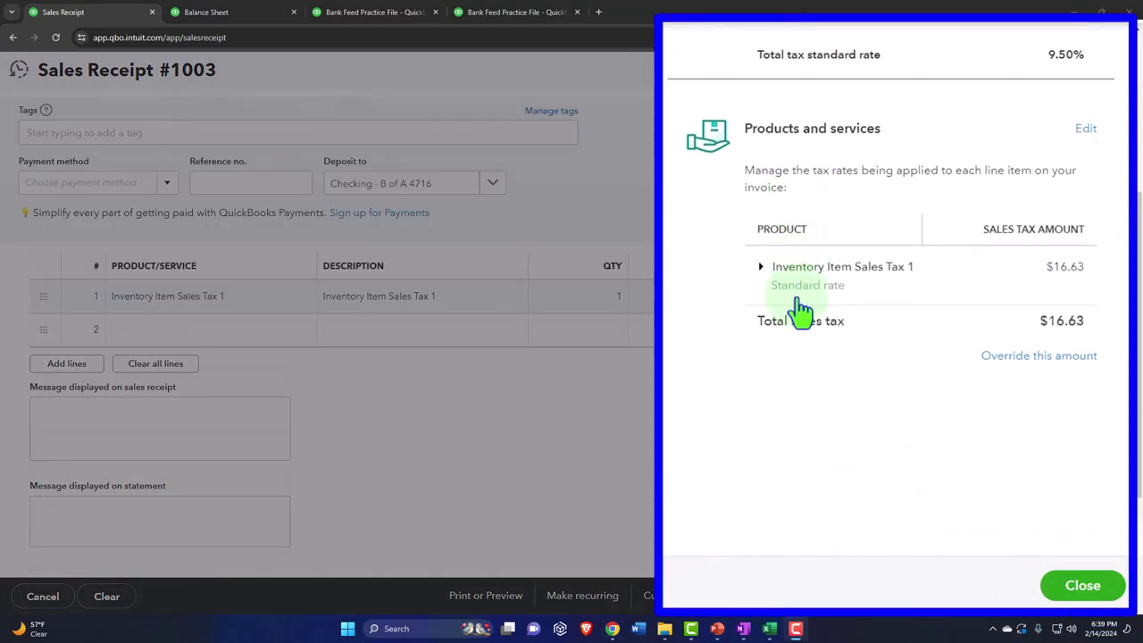
{"action": "left_click", "coordinate": [760, 268]}
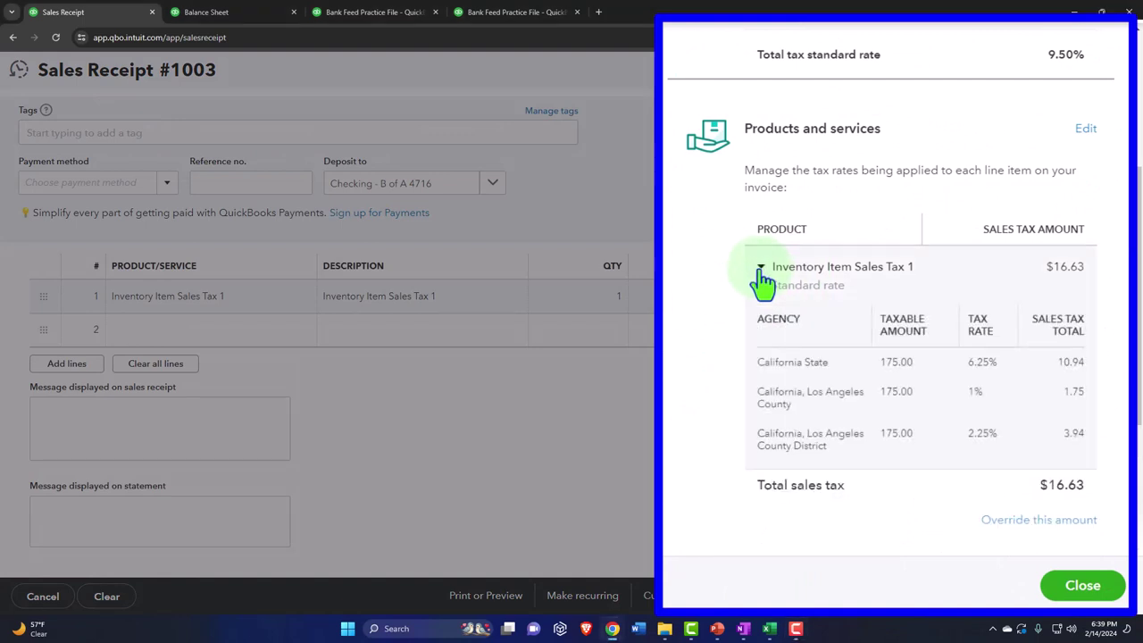
{"action": "scroll", "coordinate": [761, 282], "scroll_direction": "down", "scroll_amount": 1}
{"action": "scroll", "coordinate": [763, 282], "scroll_direction": "down", "scroll_amount": 1}
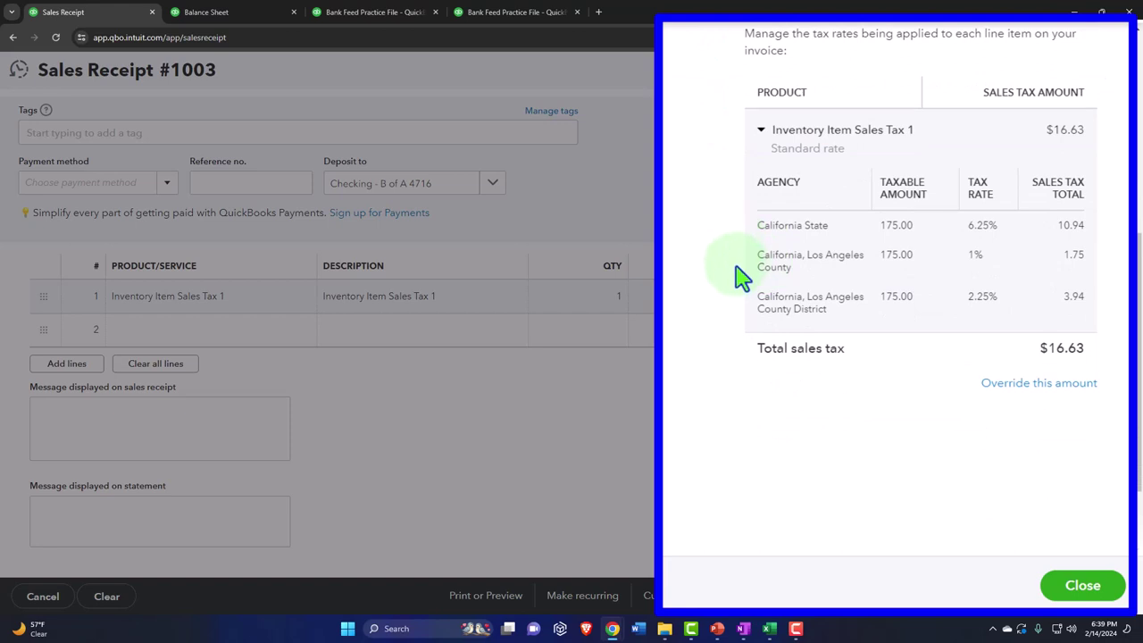
Try to override the receipt's calculated sales tax with a 5% rate.
{"action": "left_click", "coordinate": [1012, 384]}
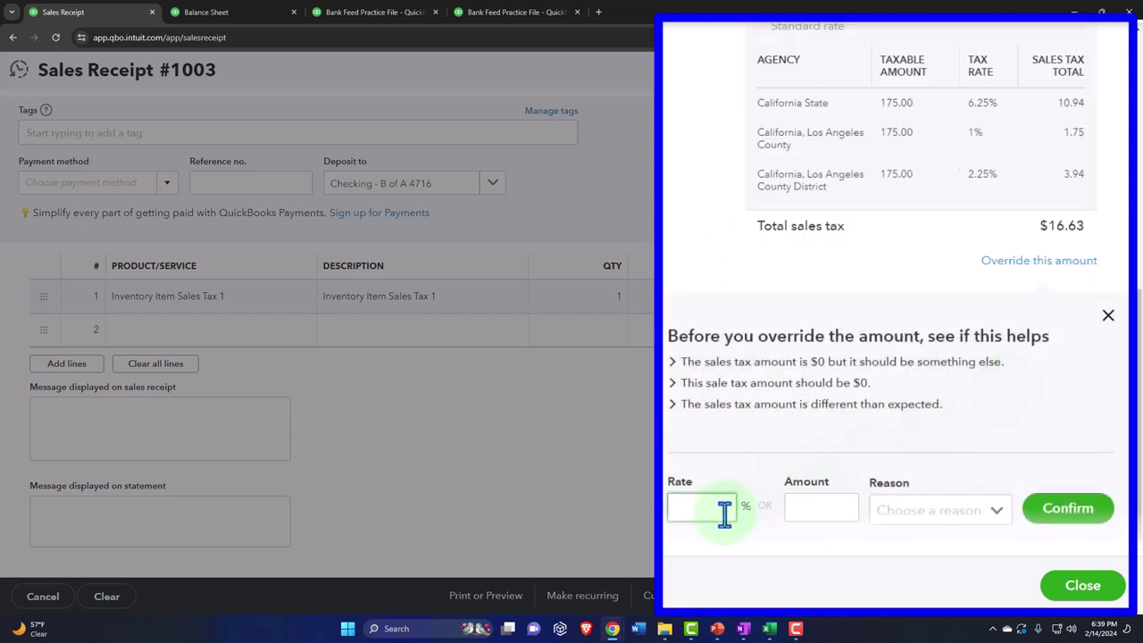
{"action": "type", "text": "5"}
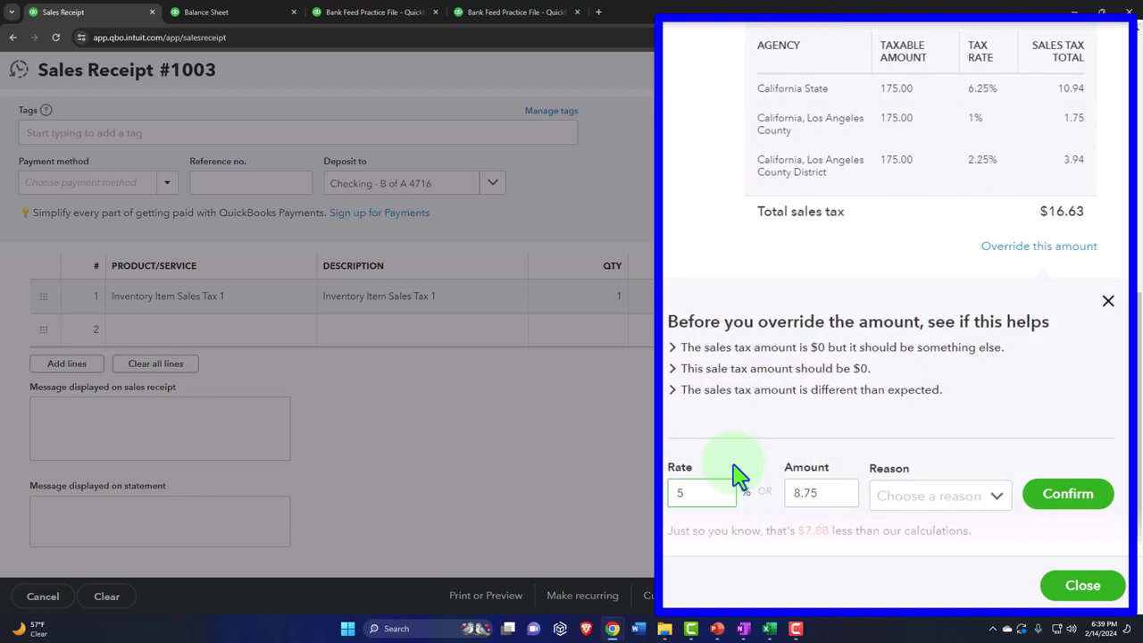
{"action": "left_click", "coordinate": [995, 511]}
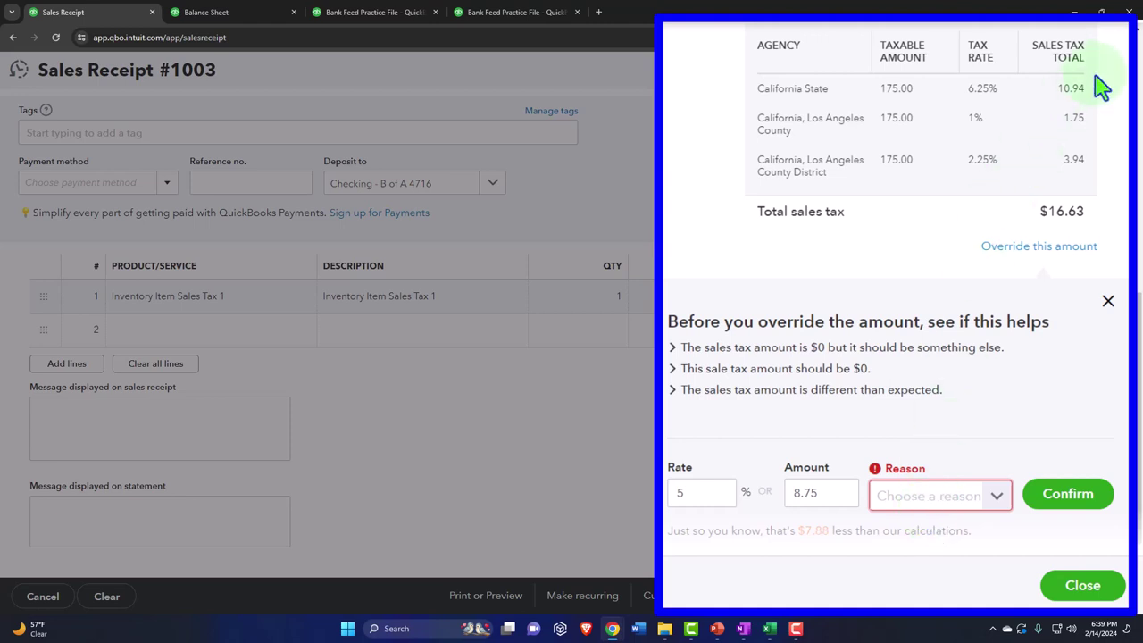
Close the tax calculation details and leave the sales receipt without saving it.
{"action": "left_click", "coordinate": [1114, 29]}
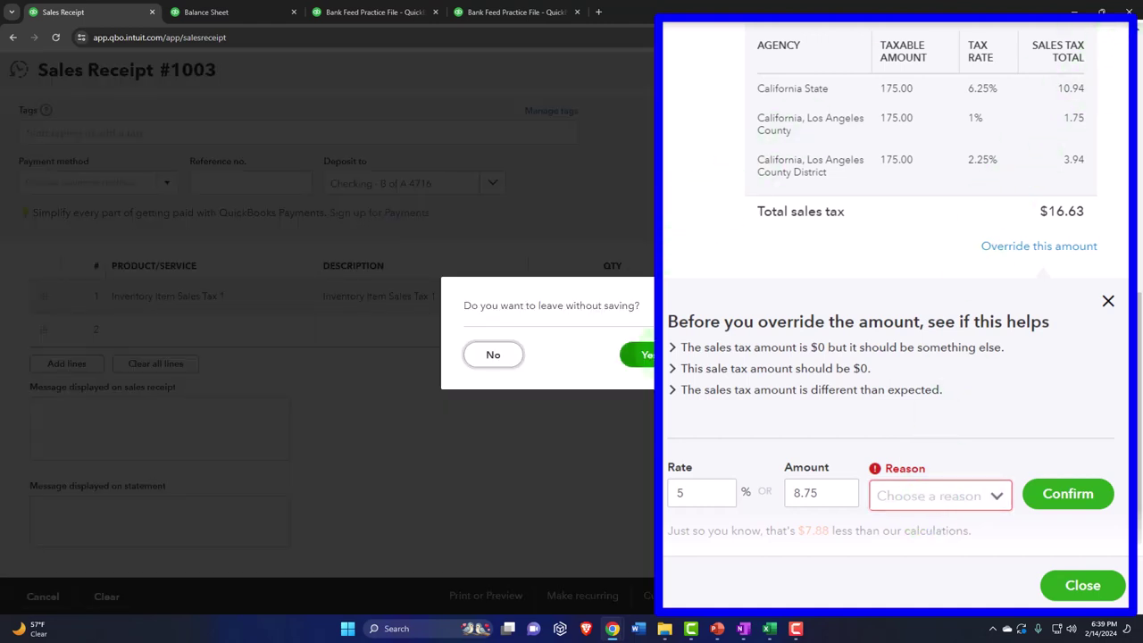
{"action": "left_click", "coordinate": [638, 354]}
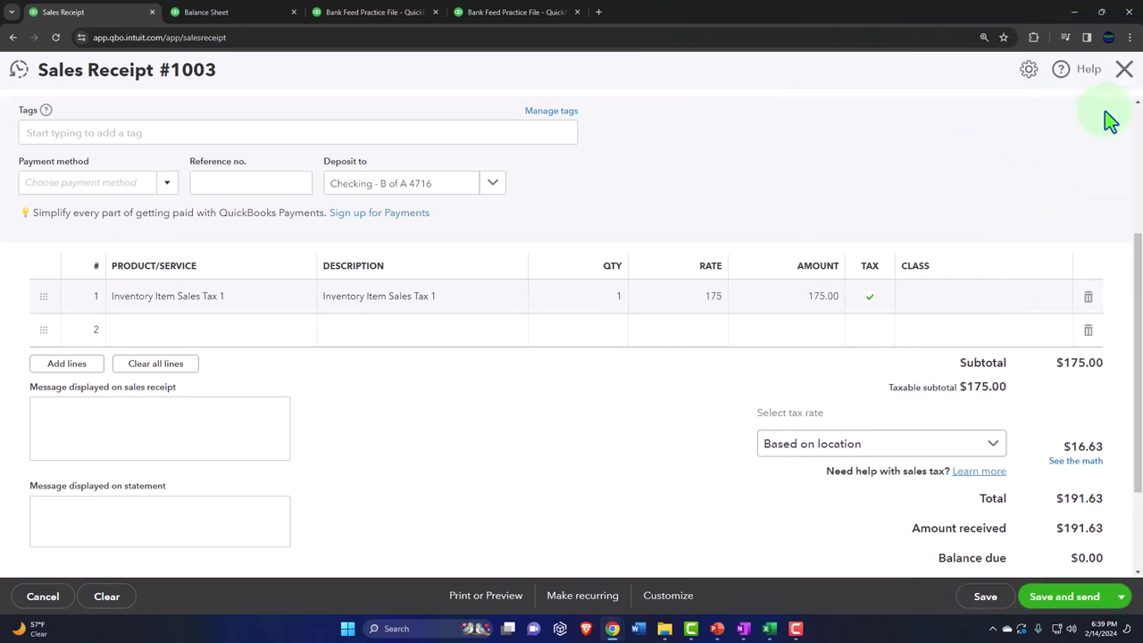
{"action": "left_click", "coordinate": [1125, 71]}
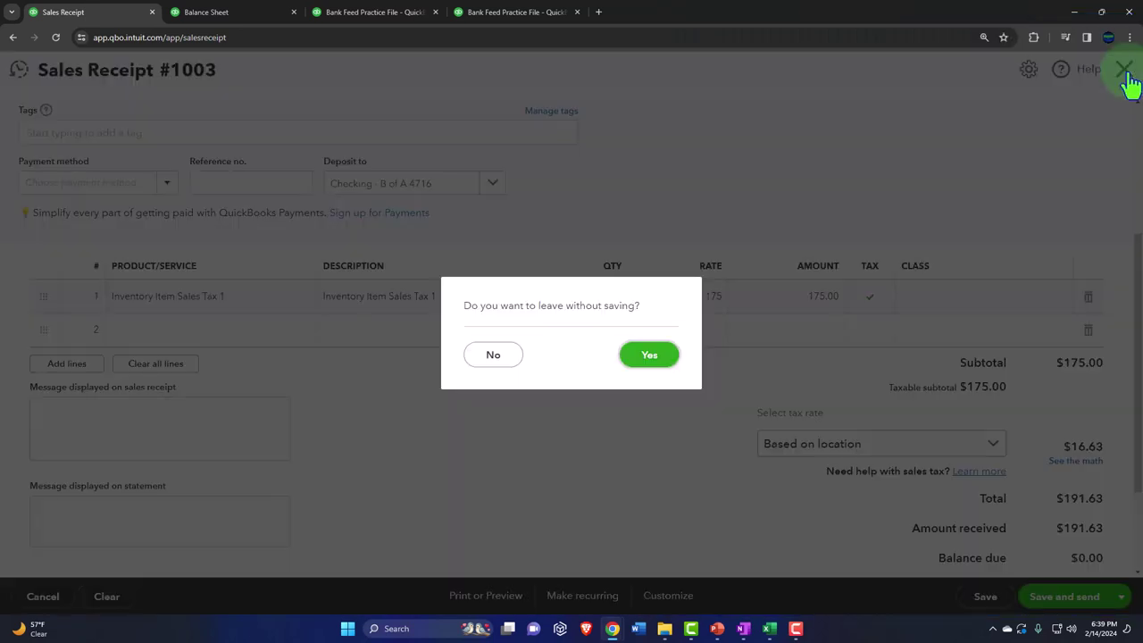
{"action": "left_click", "coordinate": [615, 333]}
Go to the Taxes area's sales tax page and open the Sales Tax Settings.
{"action": "mouse_move", "coordinate": [143, 357]}
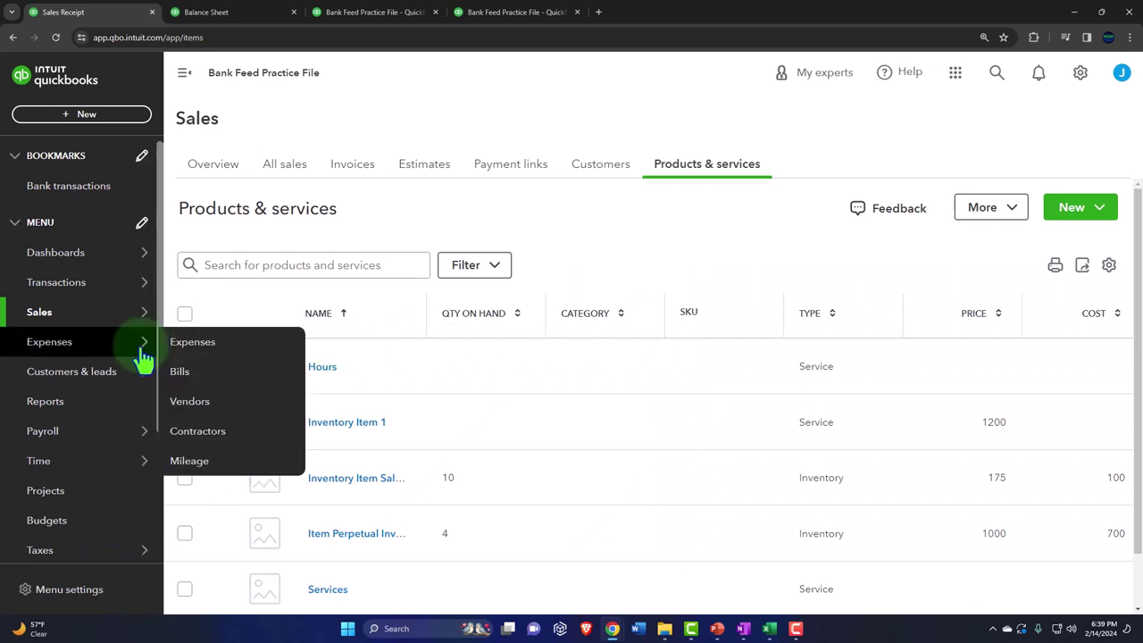
{"action": "scroll", "coordinate": [72, 482], "scroll_direction": "down", "scroll_amount": 2}
{"action": "mouse_move", "coordinate": [78, 526]}
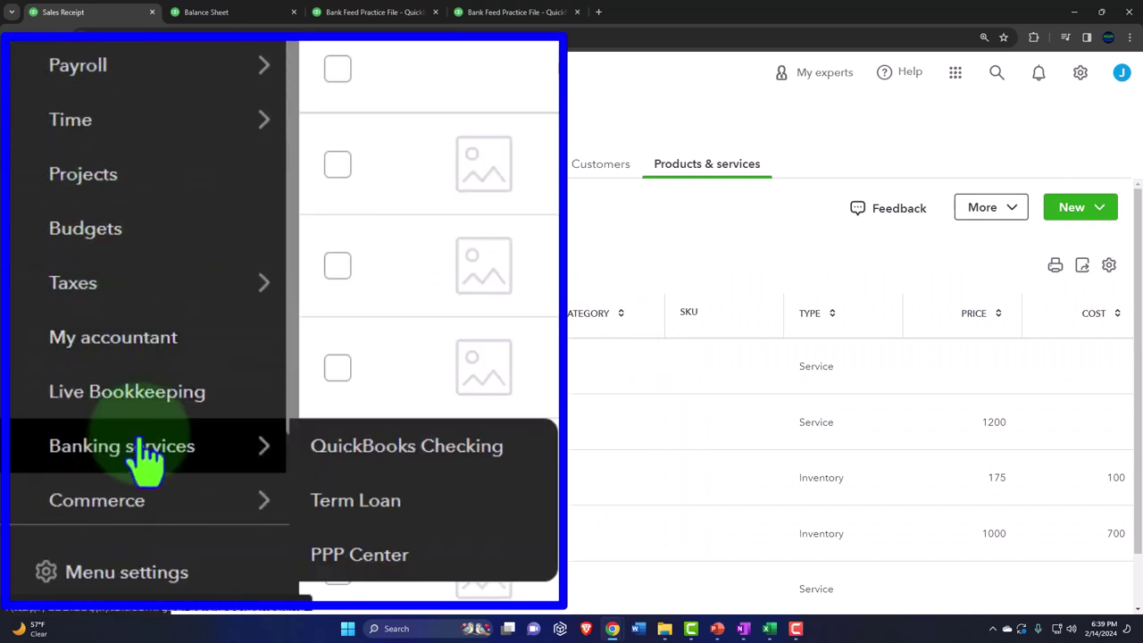
{"action": "left_click", "coordinate": [90, 299]}
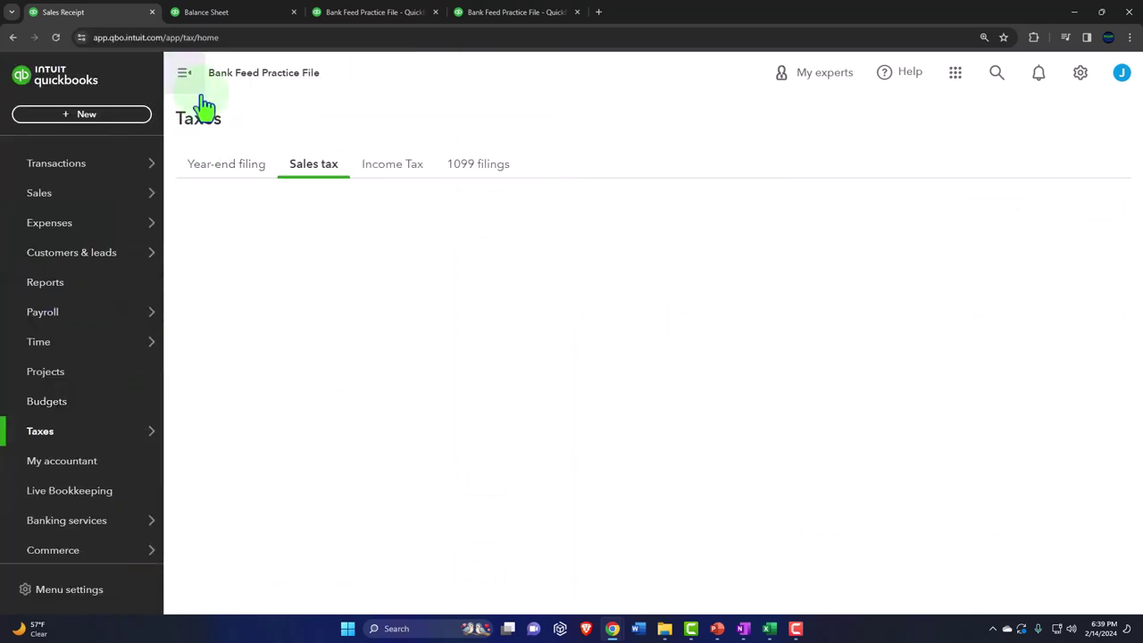
{"action": "left_click", "coordinate": [184, 73]}
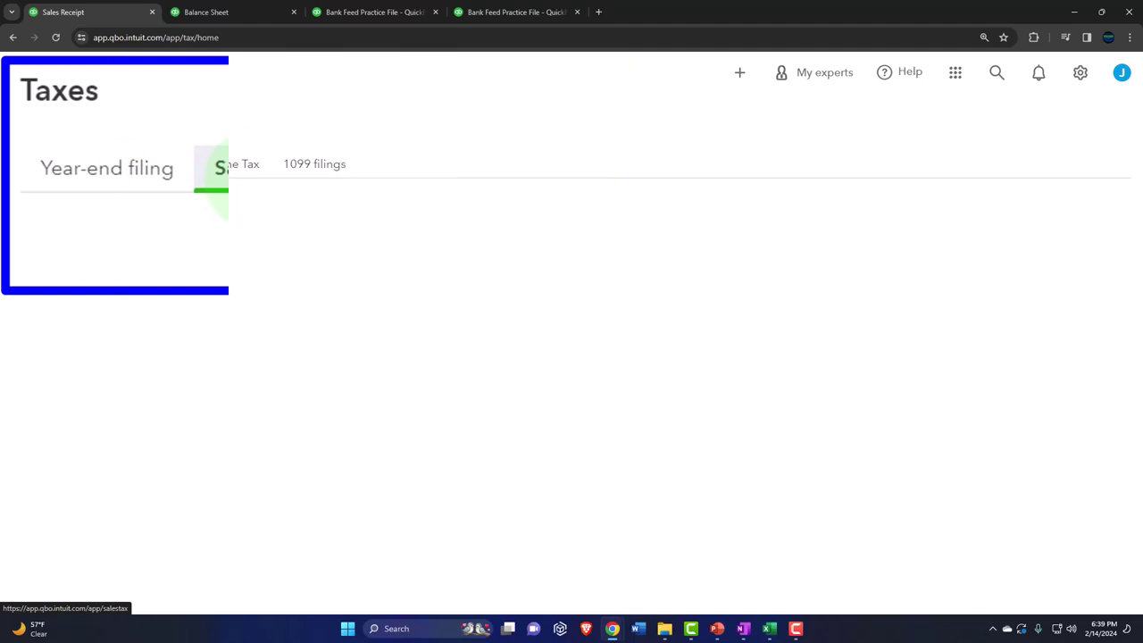
{"action": "left_click", "coordinate": [321, 179]}
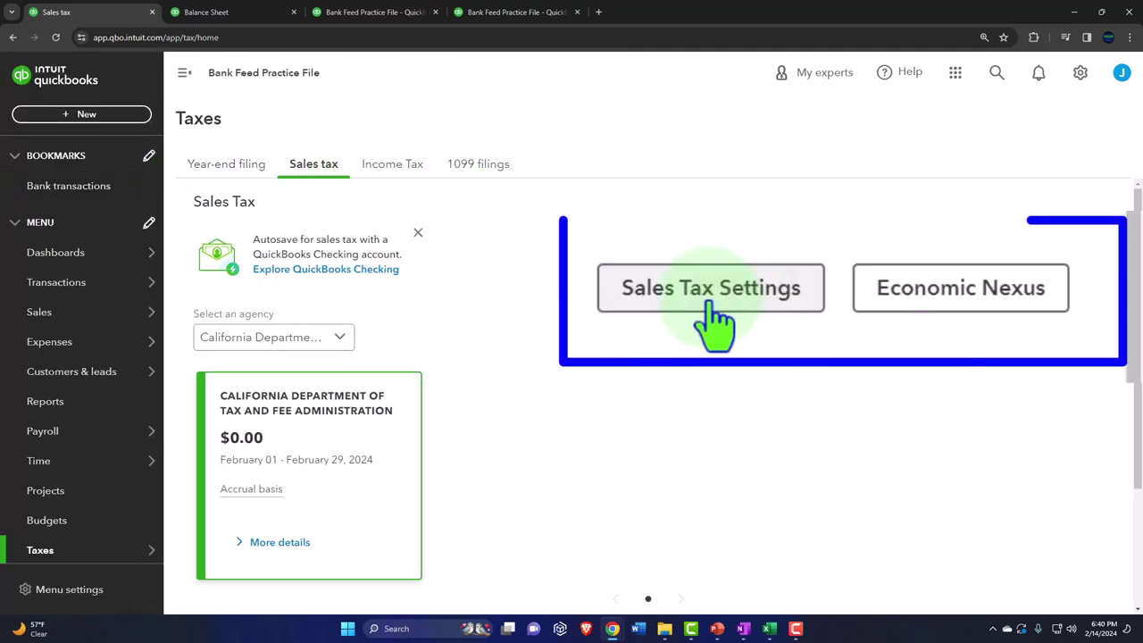
{"action": "left_click", "coordinate": [911, 294]}
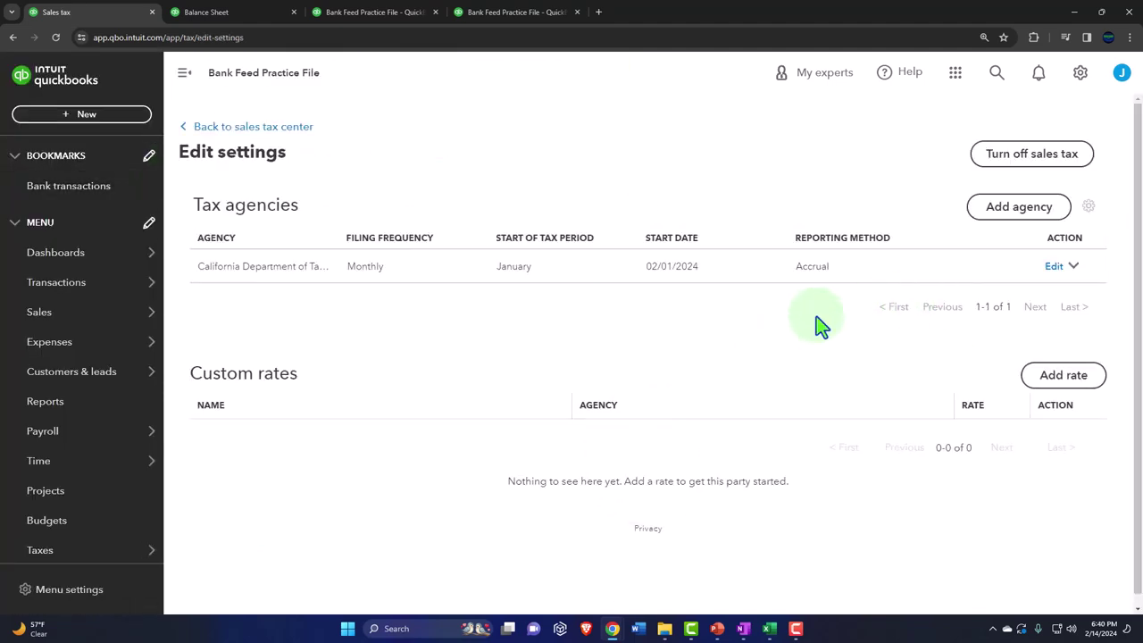
Add a single custom rate named CA Sales Tax at 5% for the California Department of Tax and Fee Administration, and save it.
{"action": "left_click", "coordinate": [1062, 375]}
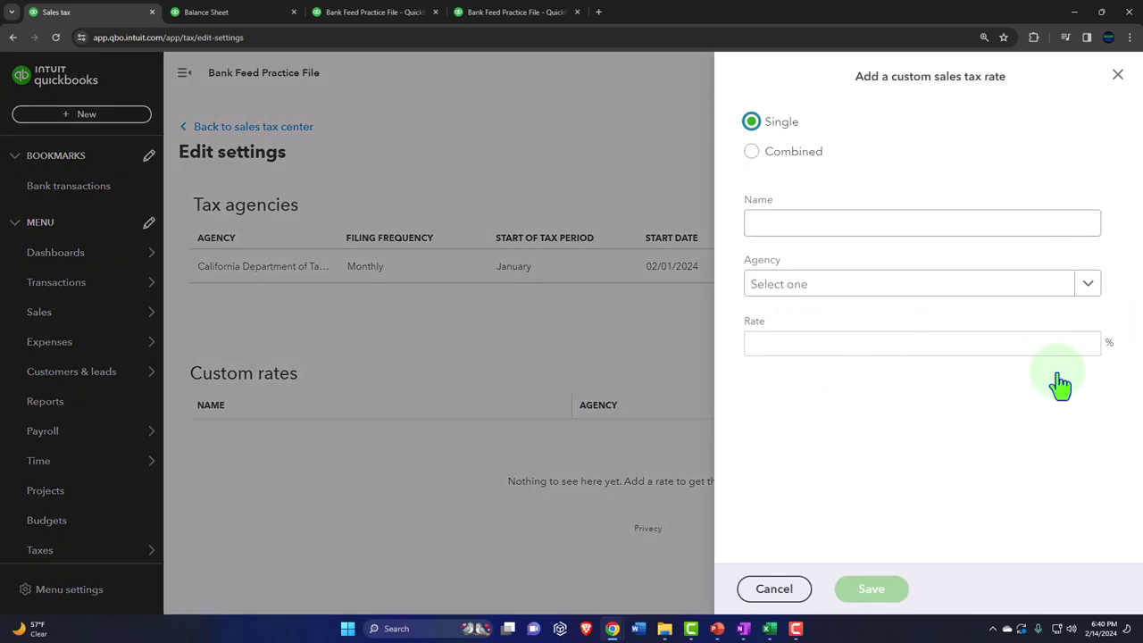
{"action": "left_click", "coordinate": [718, 169]}
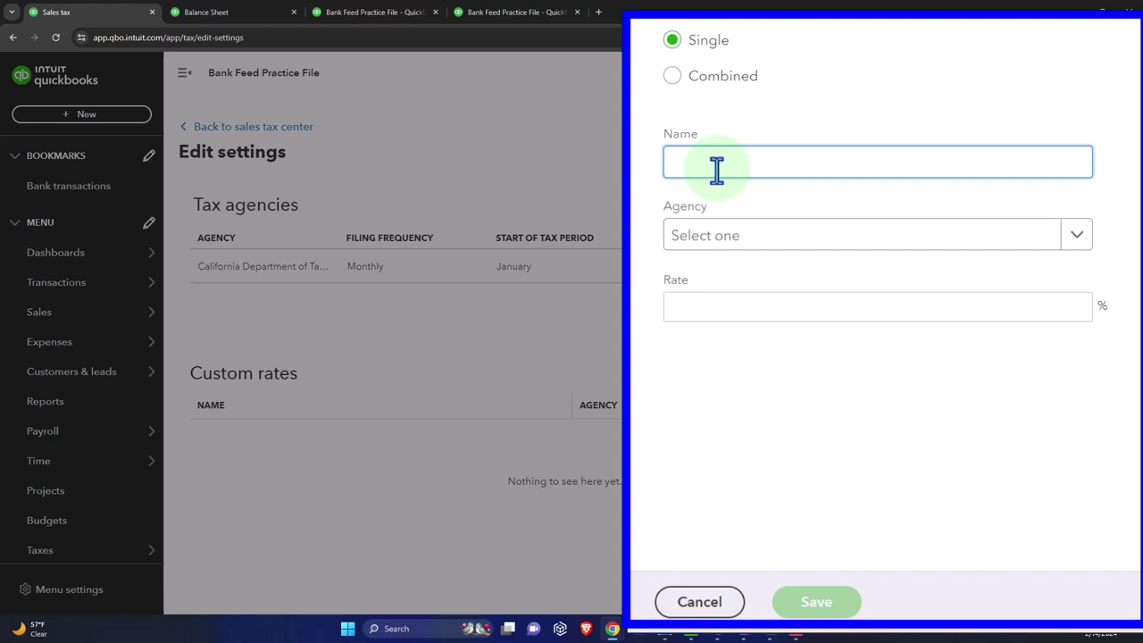
{"action": "type", "text": "CA Sales Tas"}
{"action": "key", "text": "BackSpace"}
{"action": "type", "text": "x"}
{"action": "left_click", "coordinate": [1077, 236]}
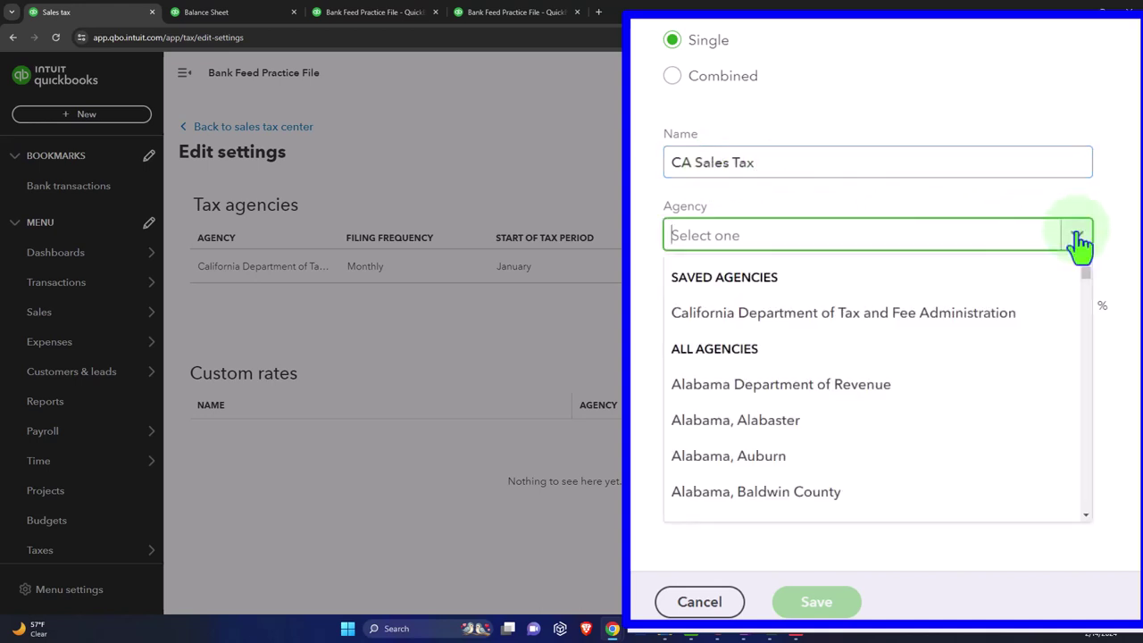
{"action": "left_click", "coordinate": [952, 323]}
{"action": "left_click", "coordinate": [799, 312]}
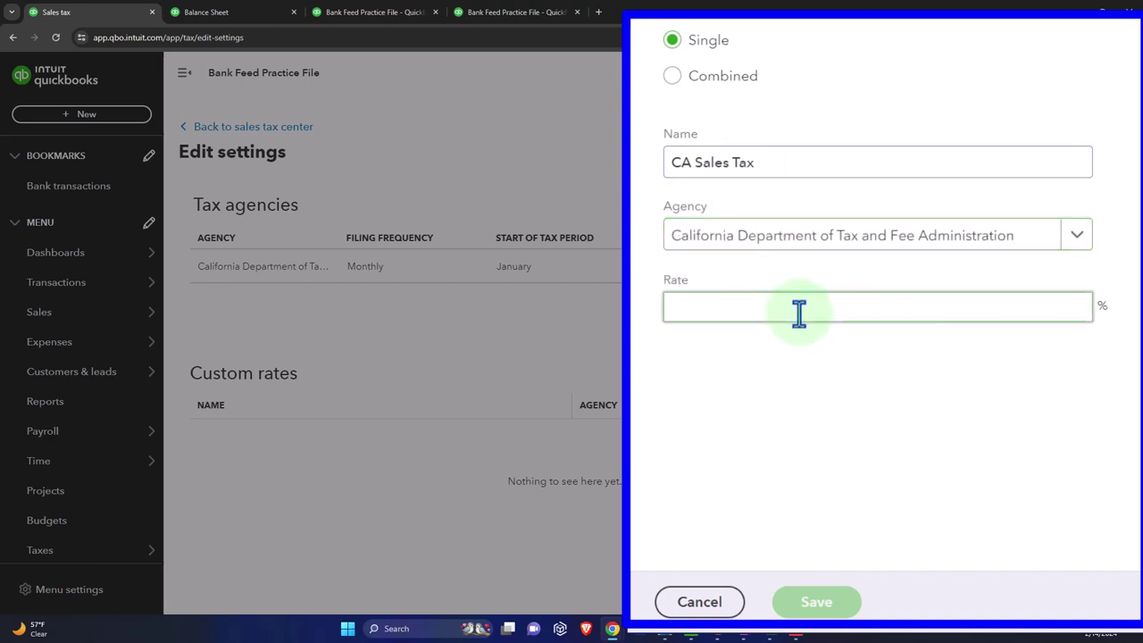
{"action": "type", "text": "5"}
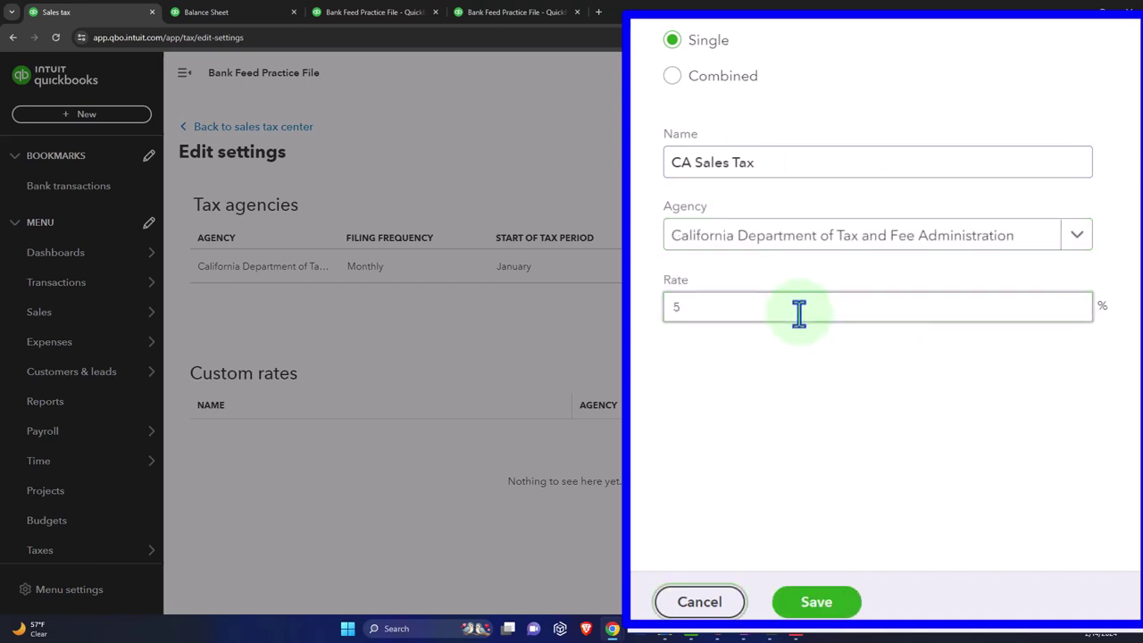
{"action": "left_click", "coordinate": [815, 602]}
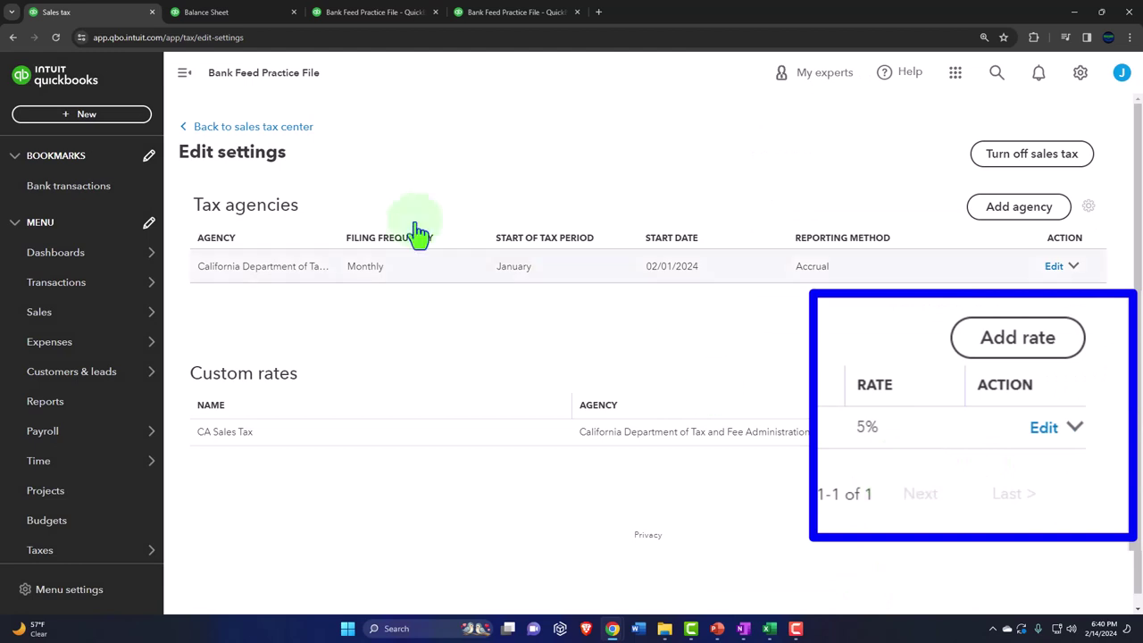
Return to the sales tax center and start a new sales receipt.
{"action": "left_click", "coordinate": [262, 129]}
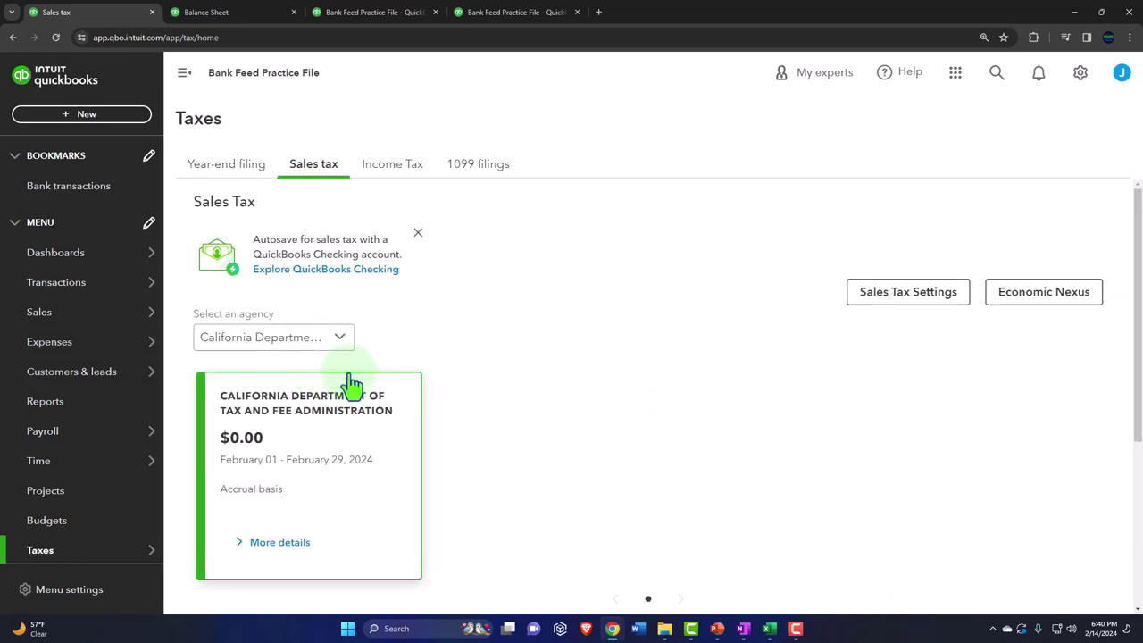
{"action": "scroll", "coordinate": [502, 380], "scroll_direction": "down", "scroll_amount": 1}
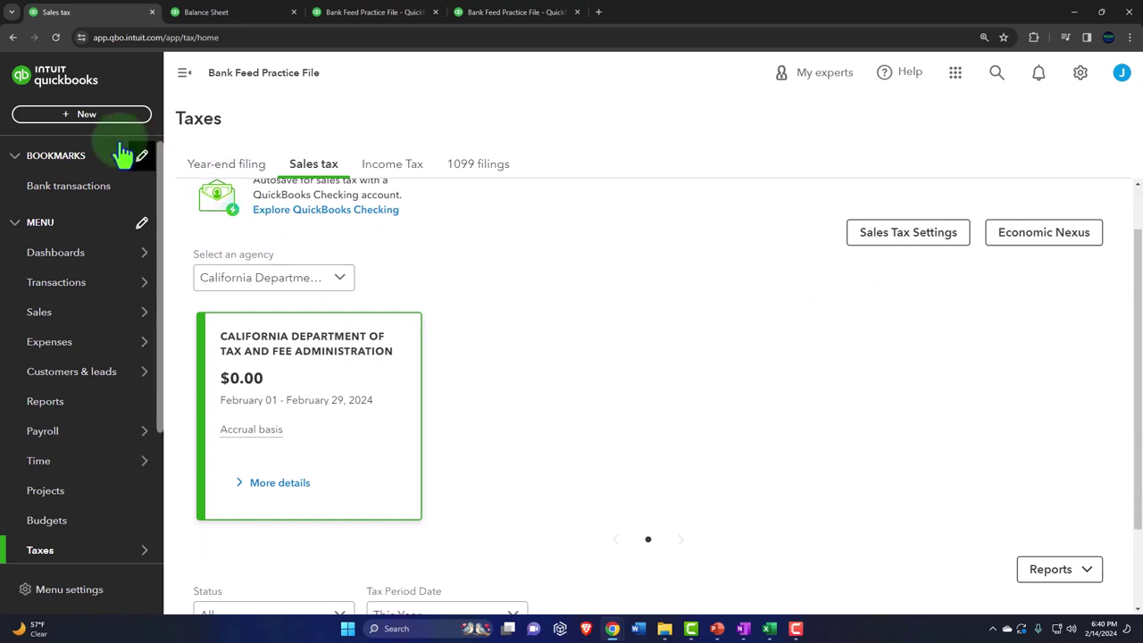
{"action": "left_click", "coordinate": [87, 121]}
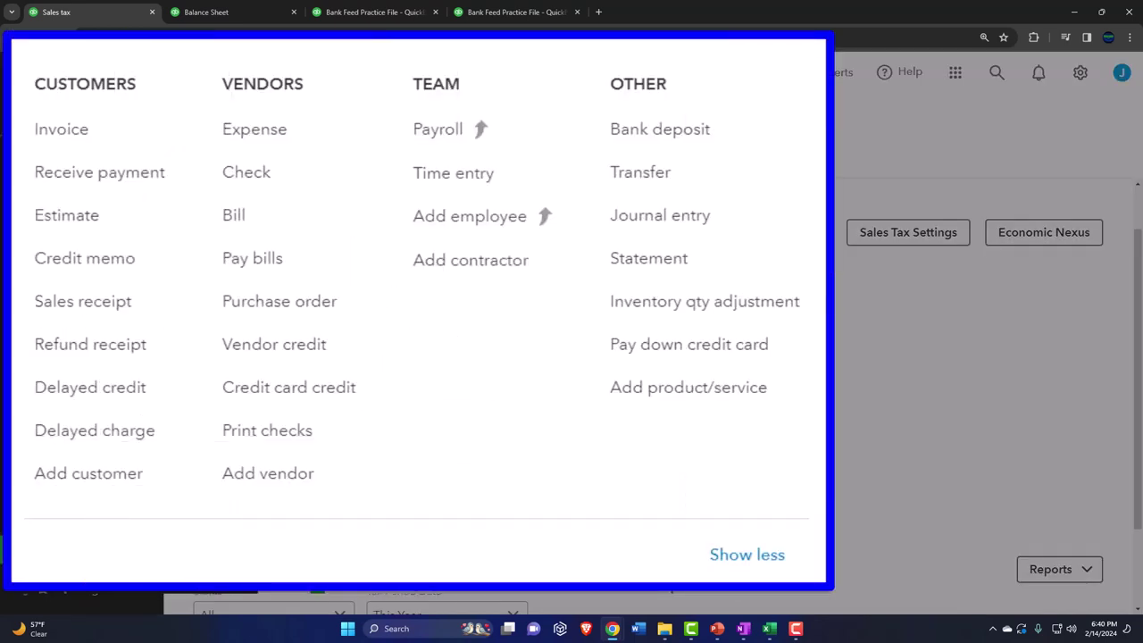
{"action": "left_click", "coordinate": [117, 305]}
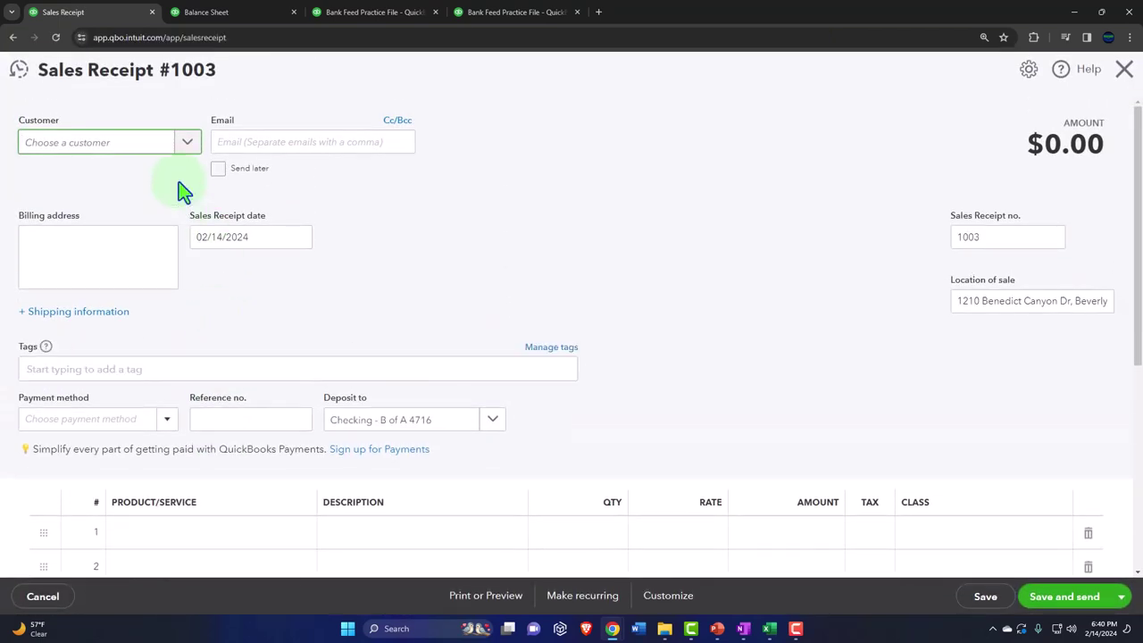
Set the receipt's customer to Customer 3 and its date to 02/18/2024.
{"action": "type", "text": "Customer"}
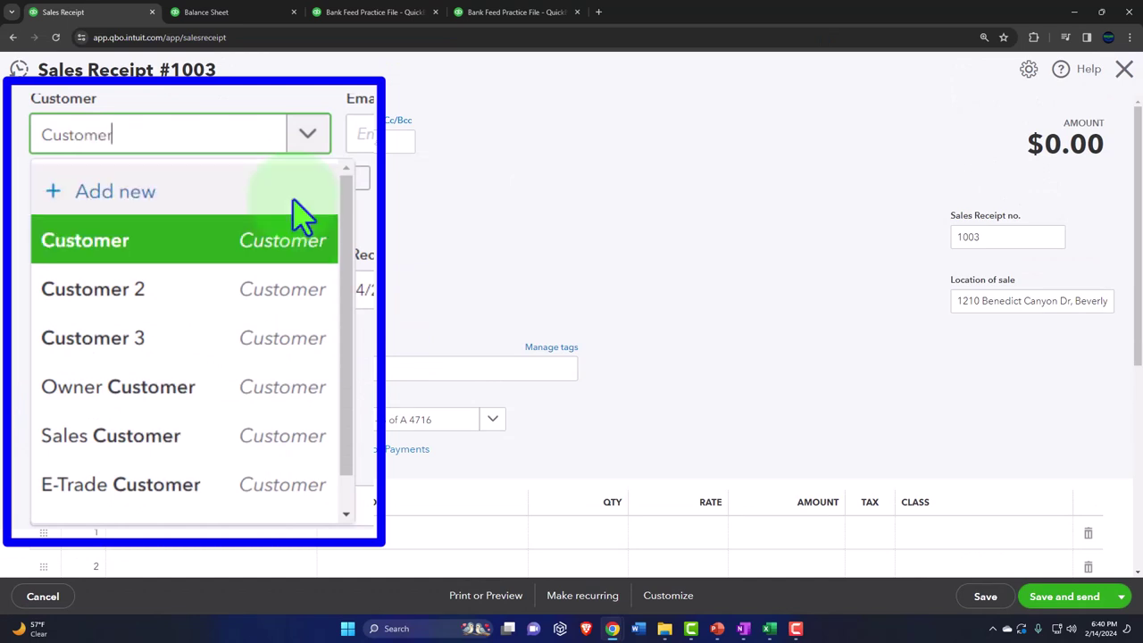
{"action": "type", "text": " 3"}
{"action": "key", "text": "Return"}
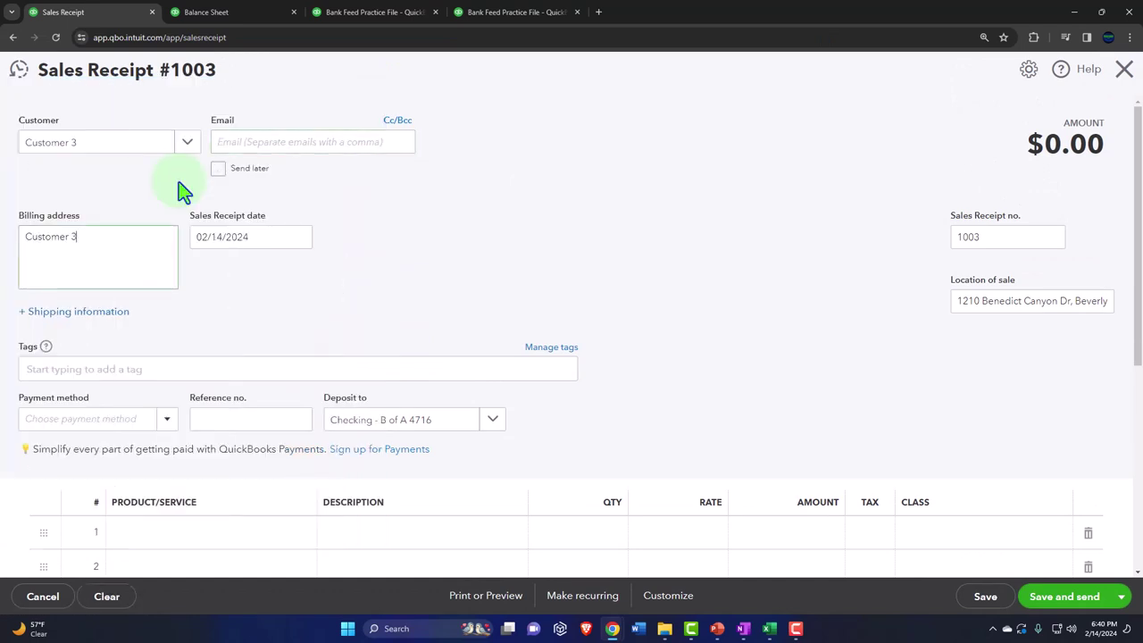
{"action": "key", "text": "Tab"}
{"action": "type", "text": "18"}
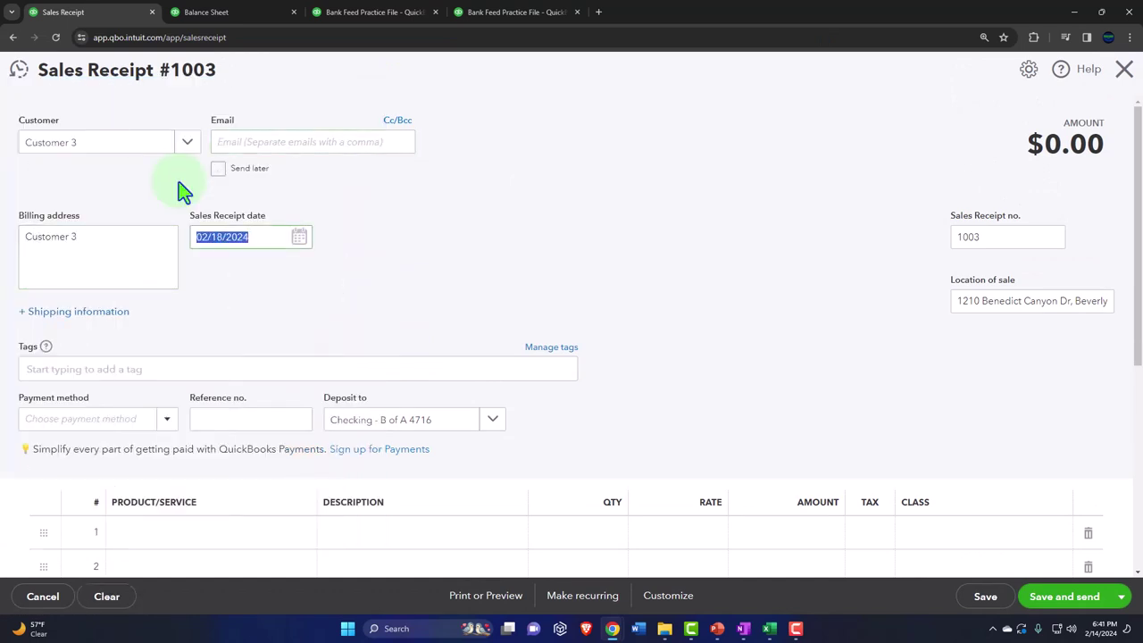
Set the payment method to Cash and the deposit account to Payments to deposit.
{"action": "scroll", "coordinate": [224, 275], "scroll_direction": "down", "scroll_amount": 2}
{"action": "left_click", "coordinate": [167, 240]}
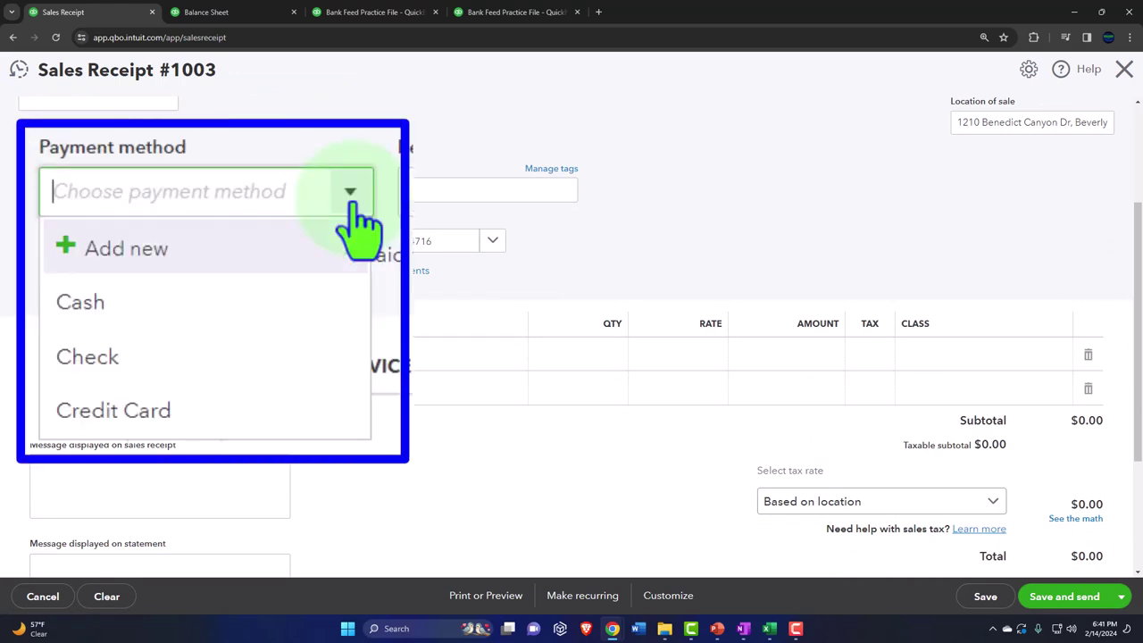
{"action": "left_click", "coordinate": [147, 301]}
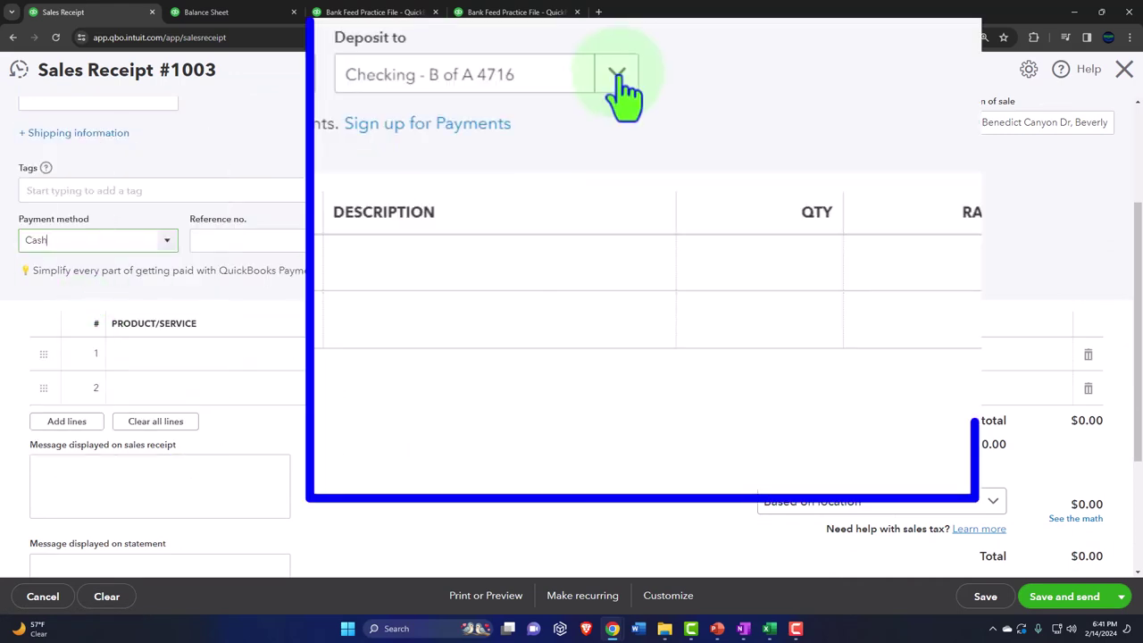
{"action": "left_click", "coordinate": [621, 82]}
{"action": "scroll", "coordinate": [626, 266], "scroll_direction": "down", "scroll_amount": 2}
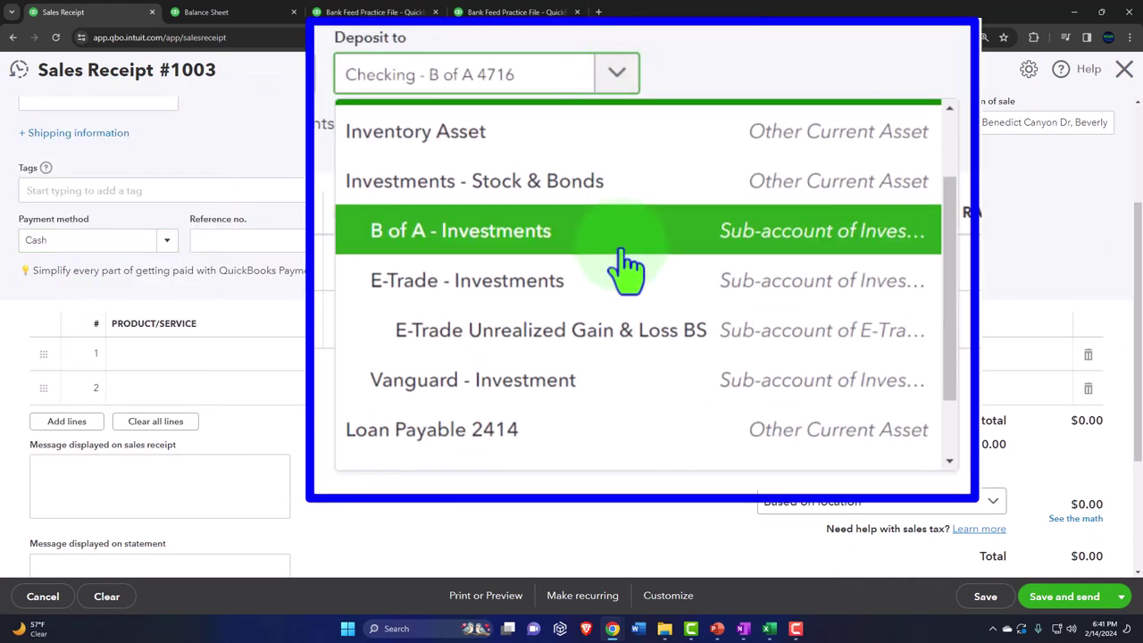
{"action": "scroll", "coordinate": [625, 266], "scroll_direction": "down", "scroll_amount": 2}
{"action": "left_click", "coordinate": [536, 404]}
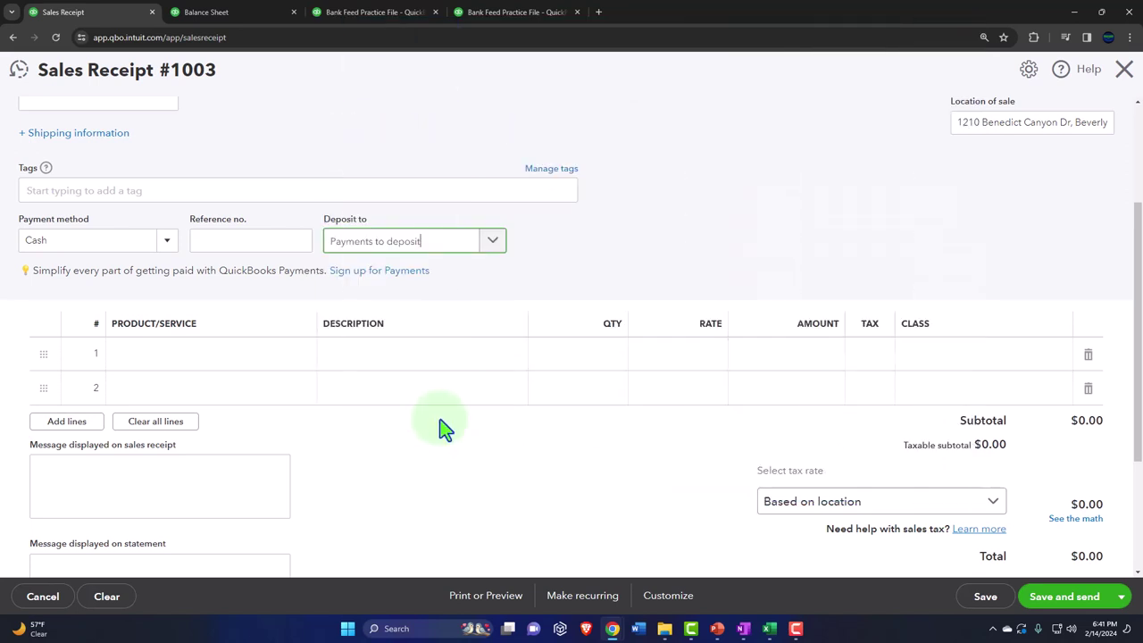
Add Inventory Item Sales Tax 1 on the first line with its default quantity and rate, and recalculate the totals.
{"action": "left_click", "coordinate": [206, 362]}
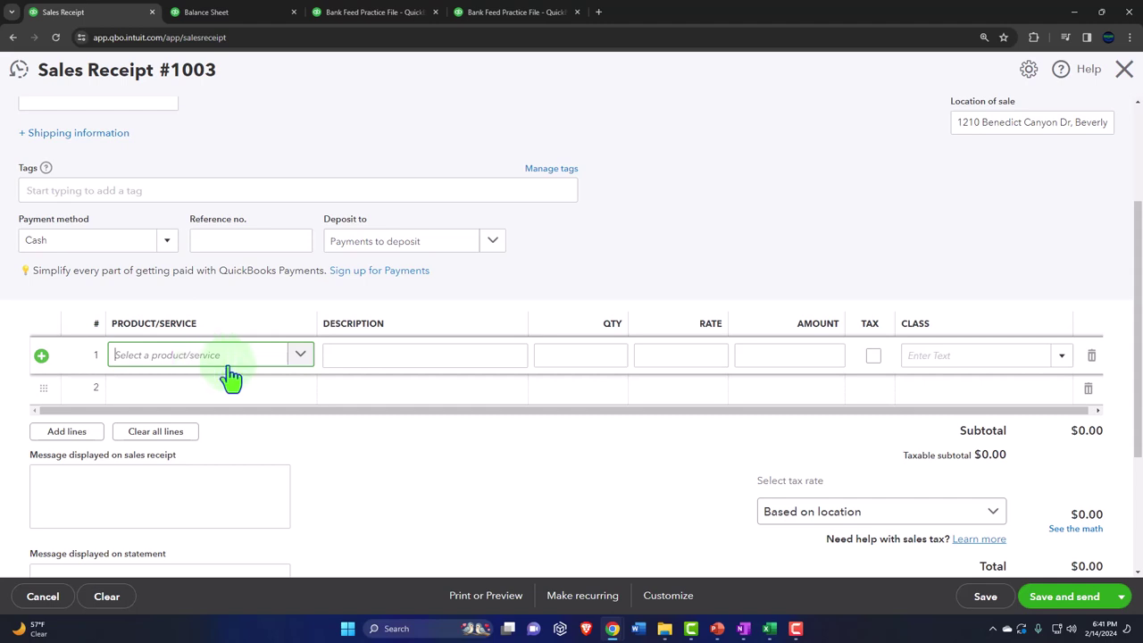
{"action": "left_click", "coordinate": [300, 355]}
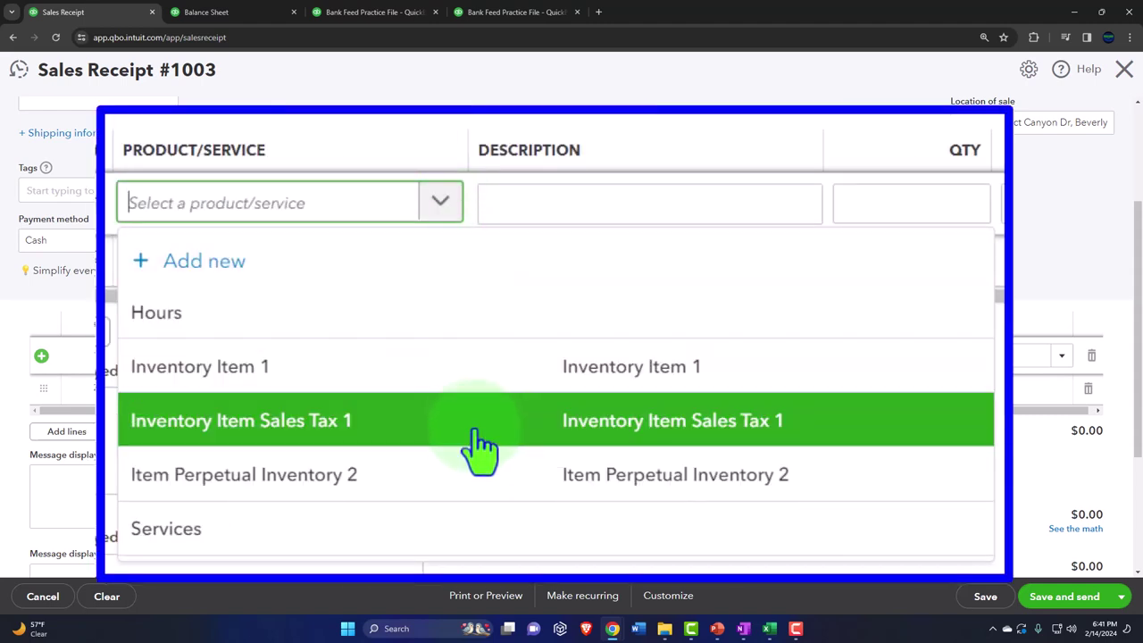
{"action": "left_click", "coordinate": [327, 491]}
{"action": "key", "text": "Tab"}
{"action": "key", "text": "Tab"}
{"action": "key", "text": "Tab"}
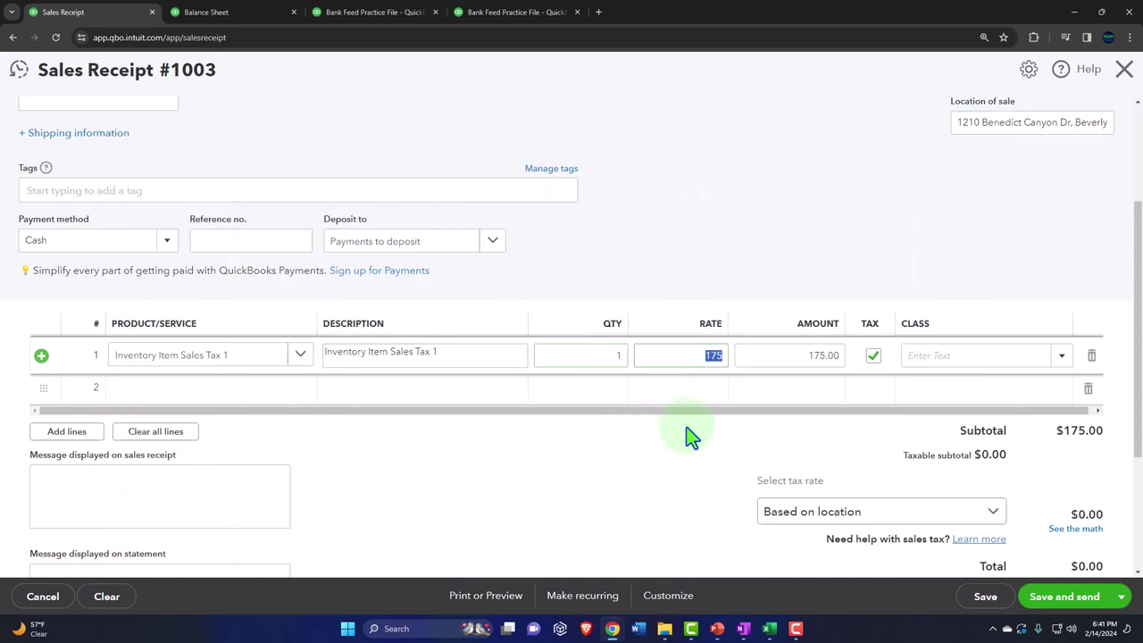
{"action": "left_click", "coordinate": [600, 516]}
Change the receipt's tax rate from location-based to the custom CA Sales Tax (5%).
{"action": "scroll", "coordinate": [604, 516], "scroll_direction": "down", "scroll_amount": 2}
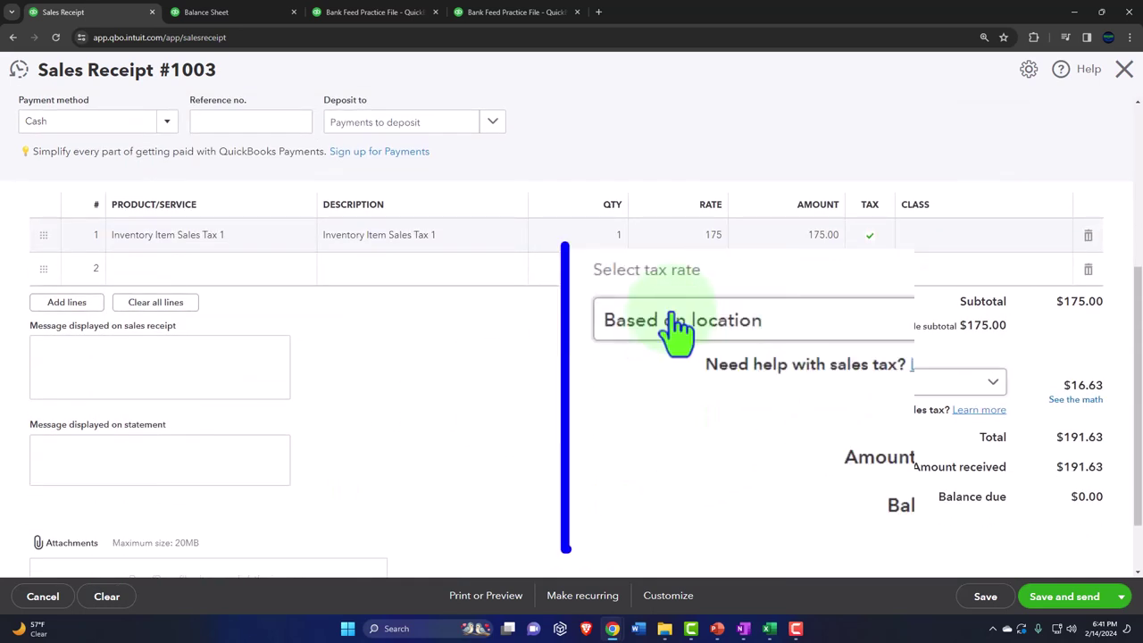
{"action": "left_click", "coordinate": [973, 321]}
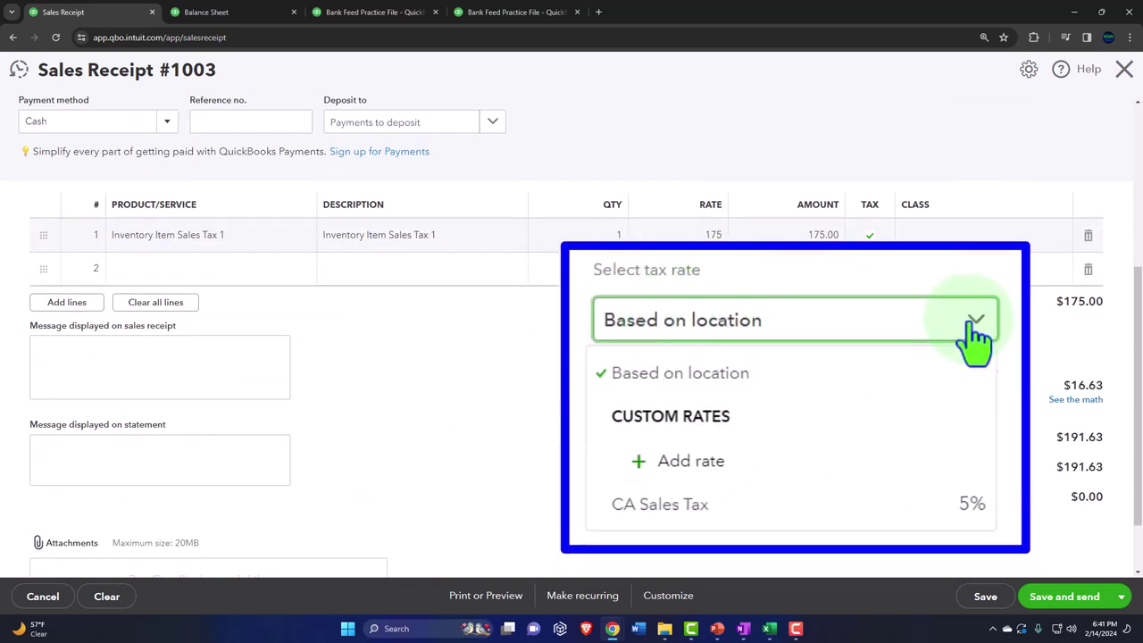
{"action": "left_click", "coordinate": [764, 507]}
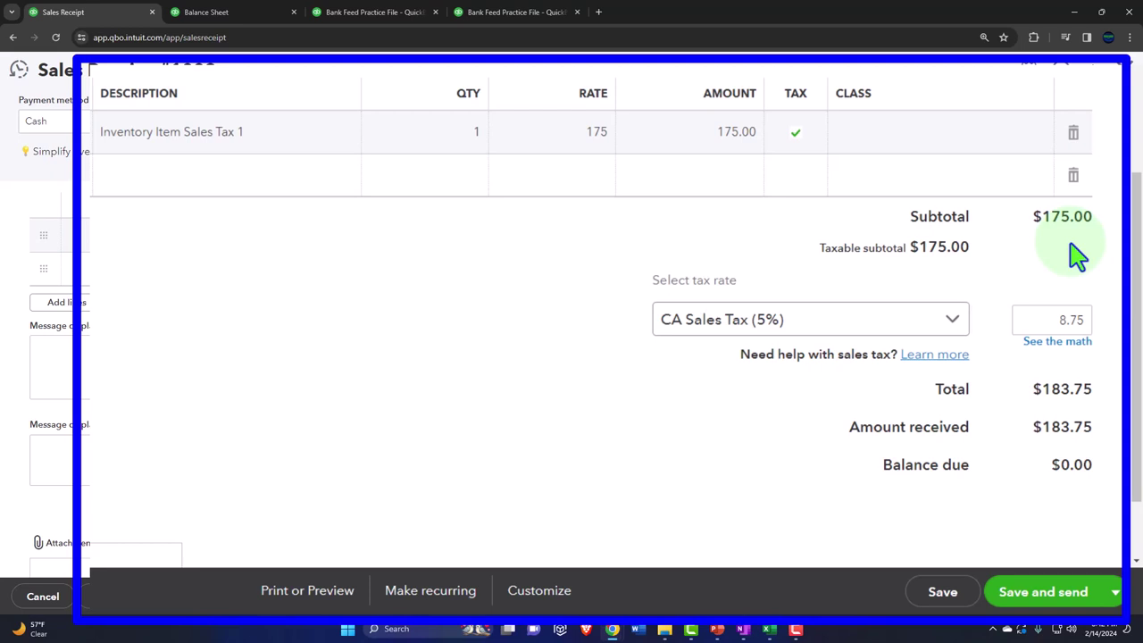
Save and close the Customer 3 sales receipt, and rerun the January–February 2024 Balance Sheet.
{"action": "left_click", "coordinate": [1107, 590]}
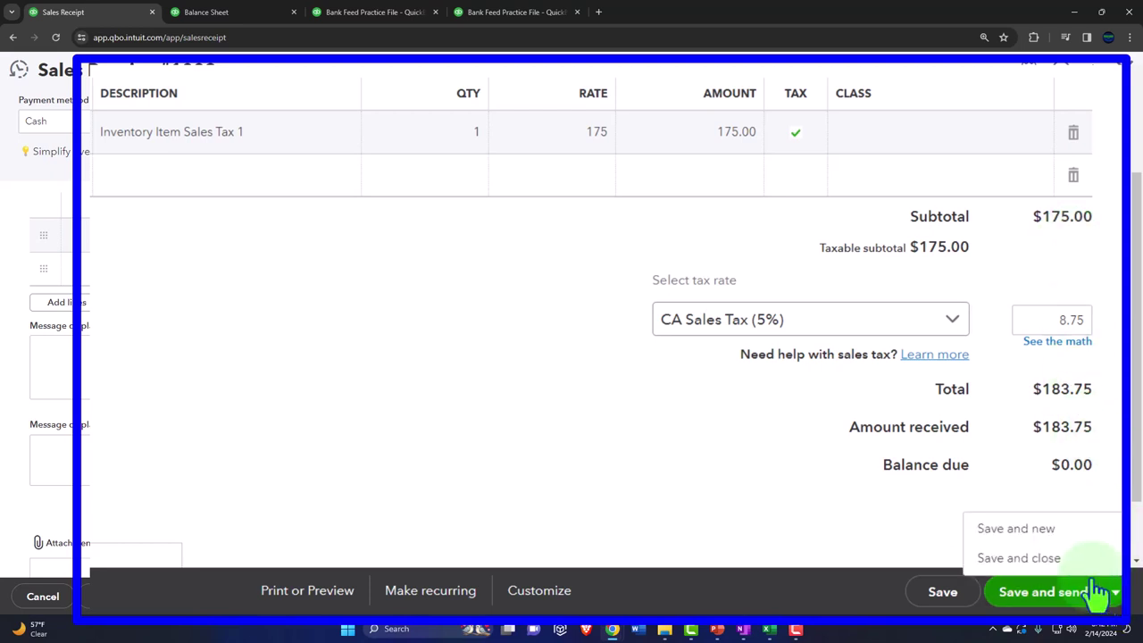
{"action": "left_click", "coordinate": [1067, 558]}
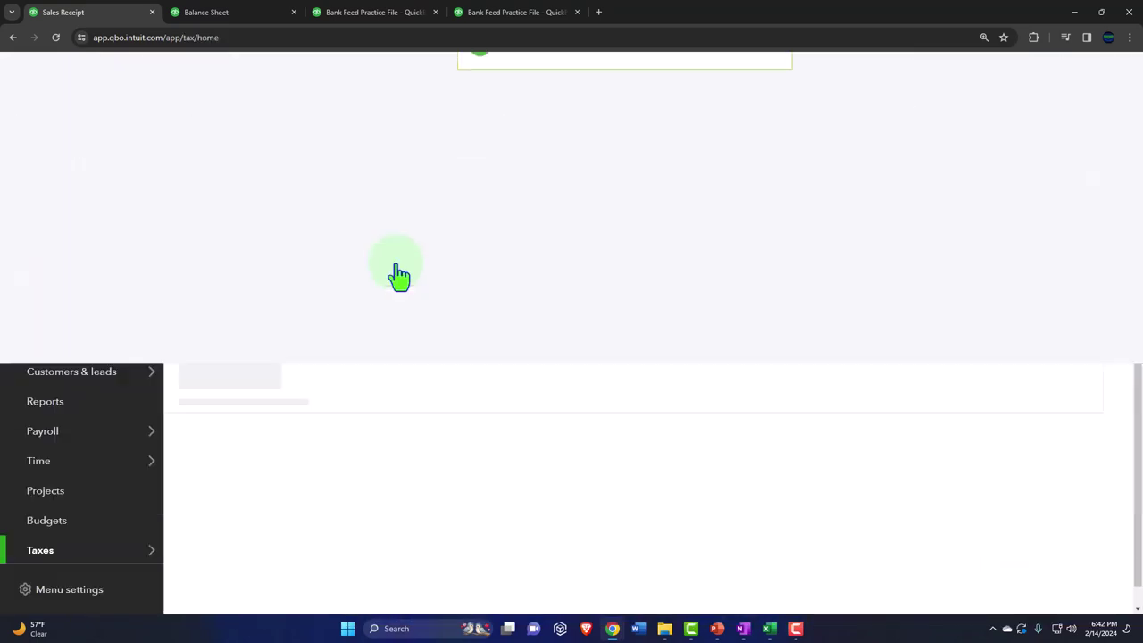
{"action": "left_click", "coordinate": [234, 12]}
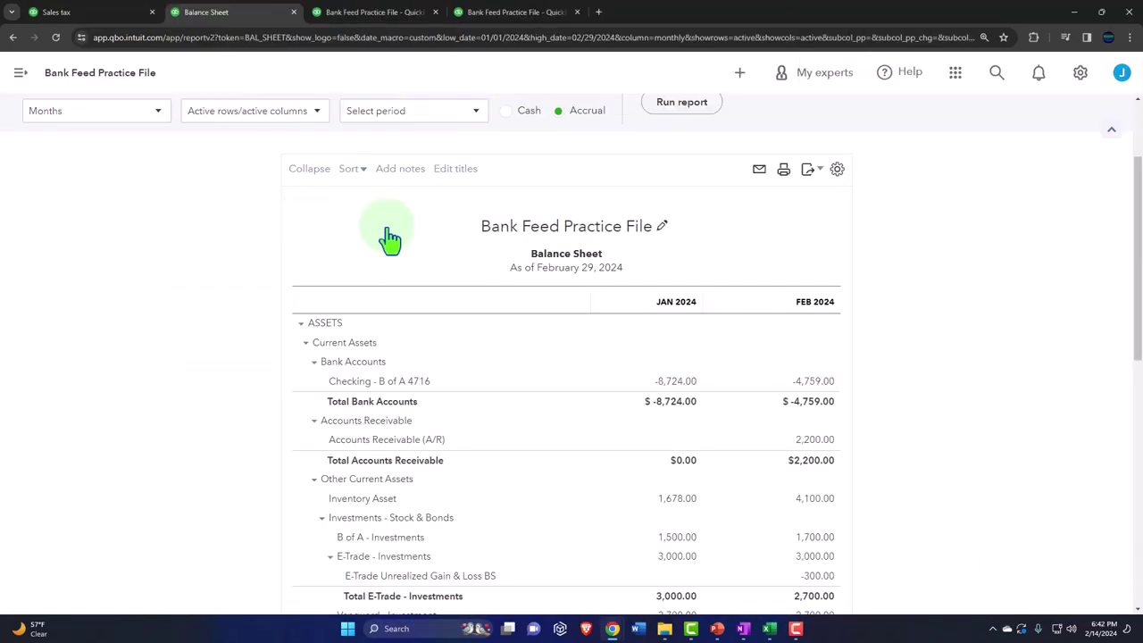
{"action": "left_click", "coordinate": [665, 109]}
{"action": "key", "text": "ctrl+plus"}
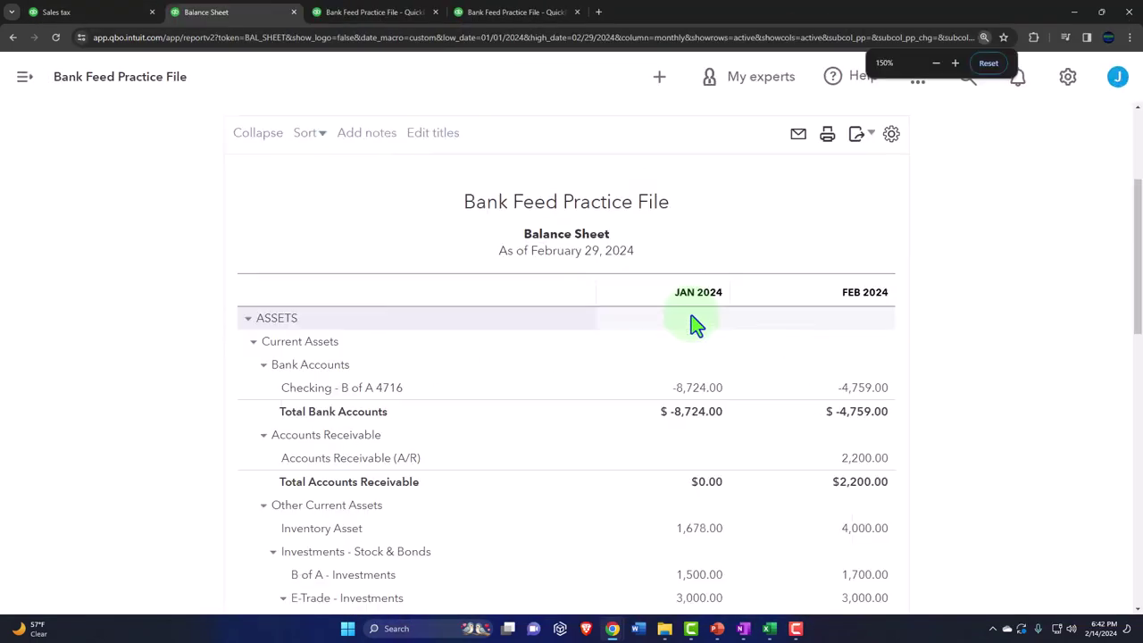
Review the transactions behind the Balance Sheet's February Payments to deposit balance and return to the report.
{"action": "scroll", "coordinate": [692, 324], "scroll_direction": "down", "scroll_amount": 1}
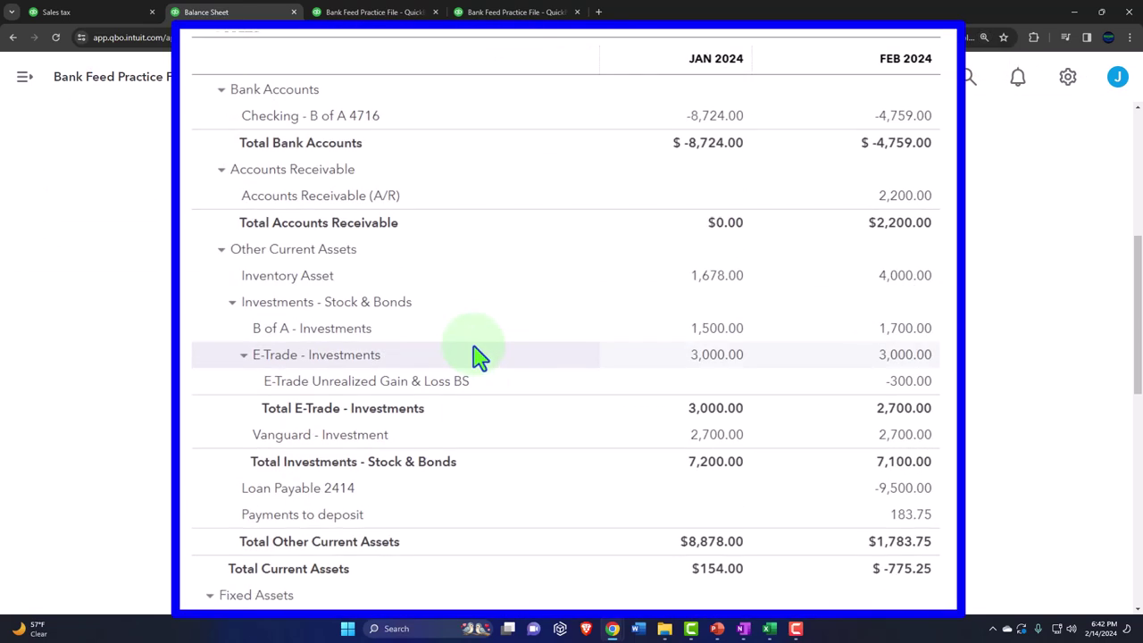
{"action": "left_click", "coordinate": [910, 518]}
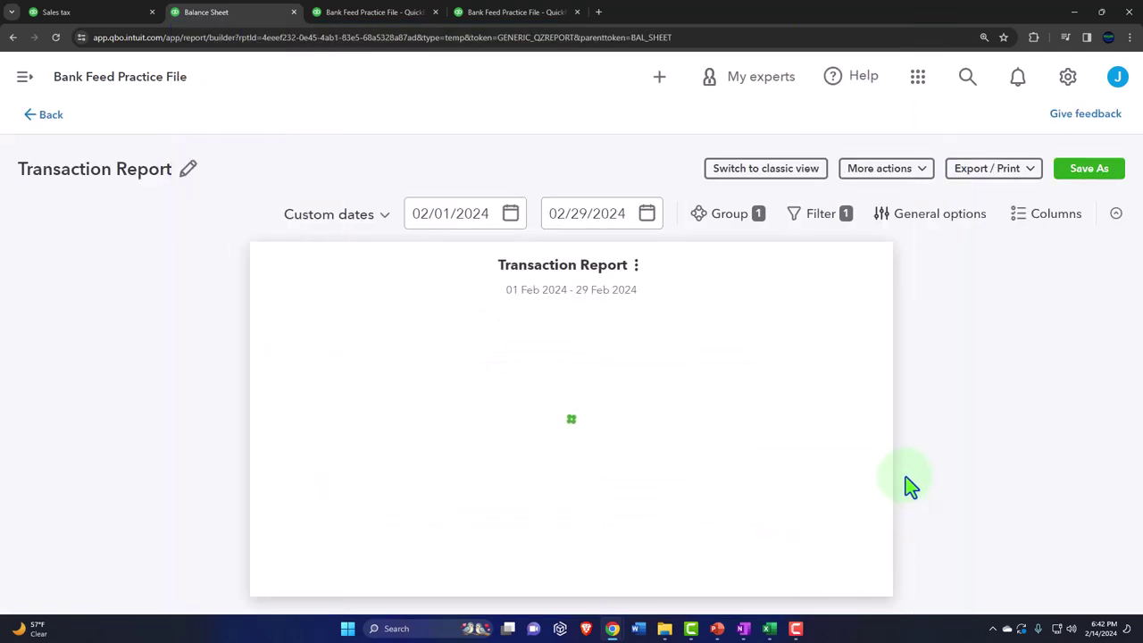
{"action": "key", "text": "ctrl+minus"}
{"action": "key", "text": "ctrl+minus"}
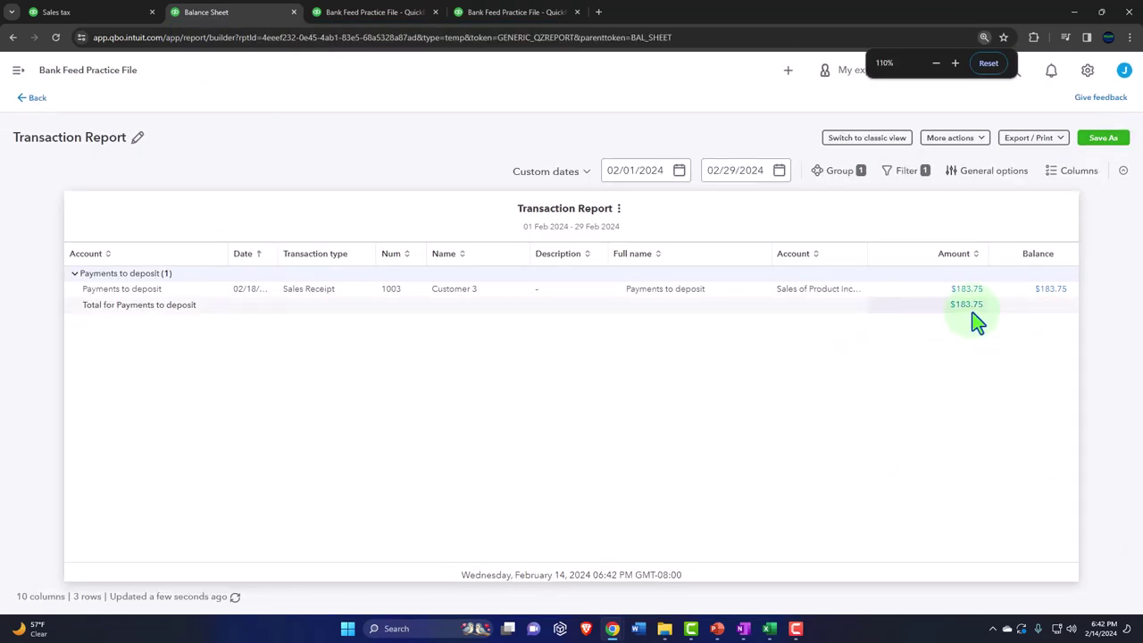
{"action": "left_click", "coordinate": [40, 100]}
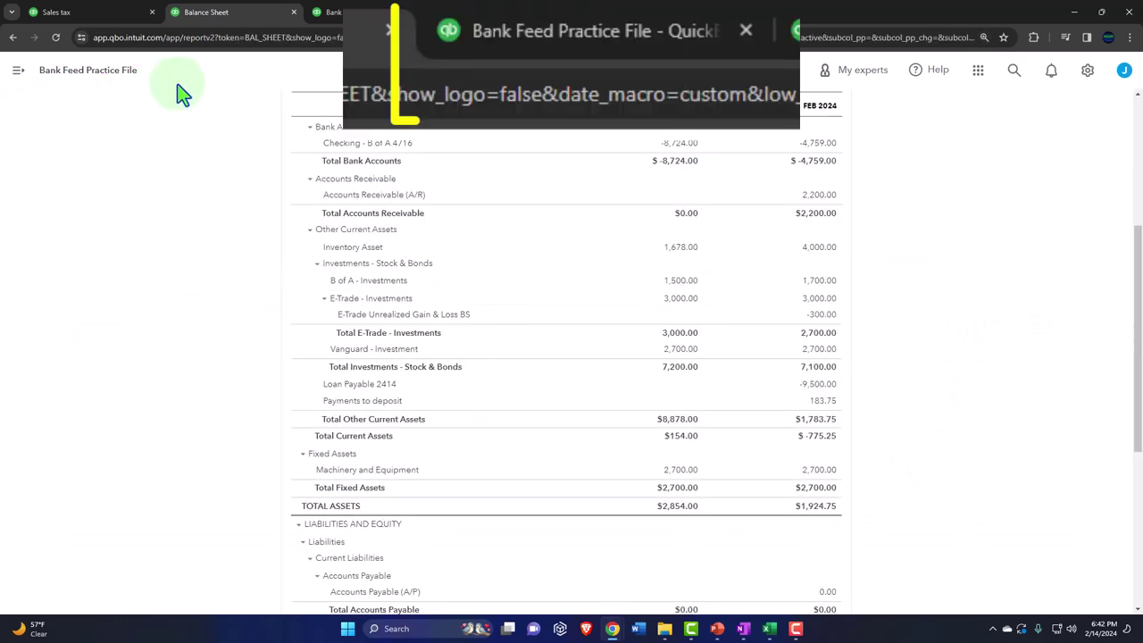
Rerun the Profit and Loss report, review the February Sales of Product Income transactions, and return to the report.
{"action": "left_click", "coordinate": [349, 12]}
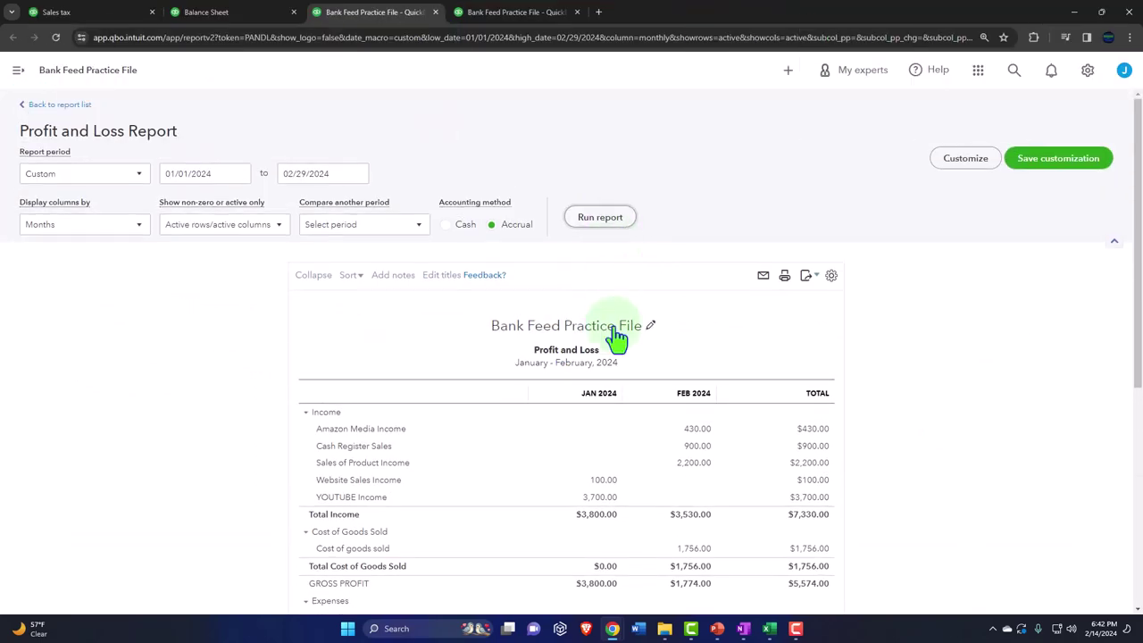
{"action": "key", "text": "ctrl+plus"}
{"action": "key", "text": "ctrl+plus"}
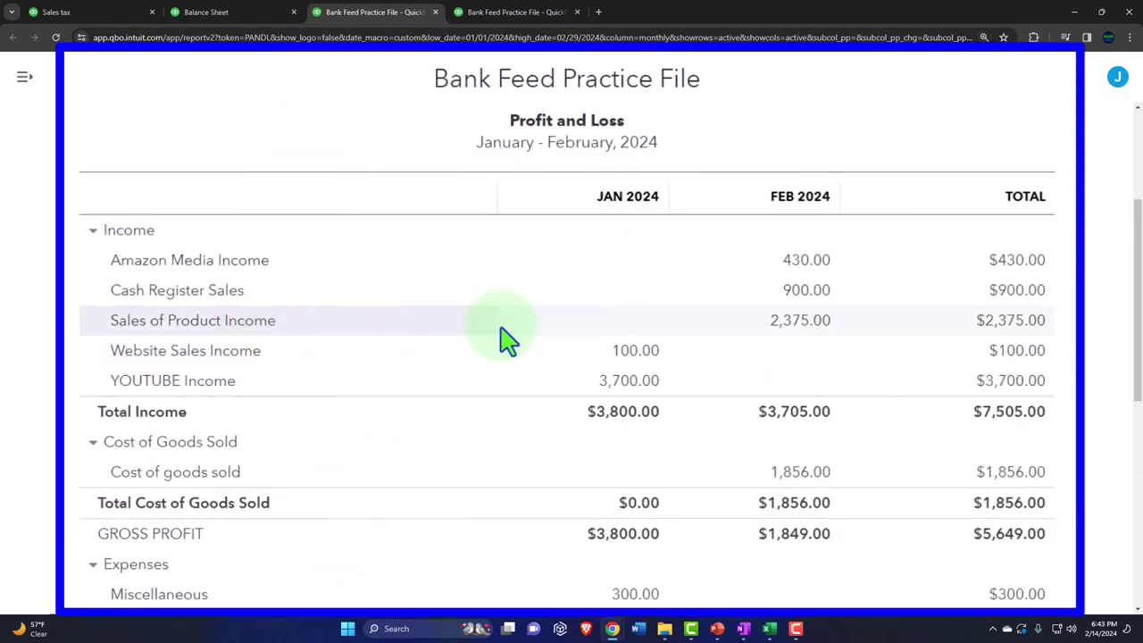
{"action": "left_click", "coordinate": [803, 329]}
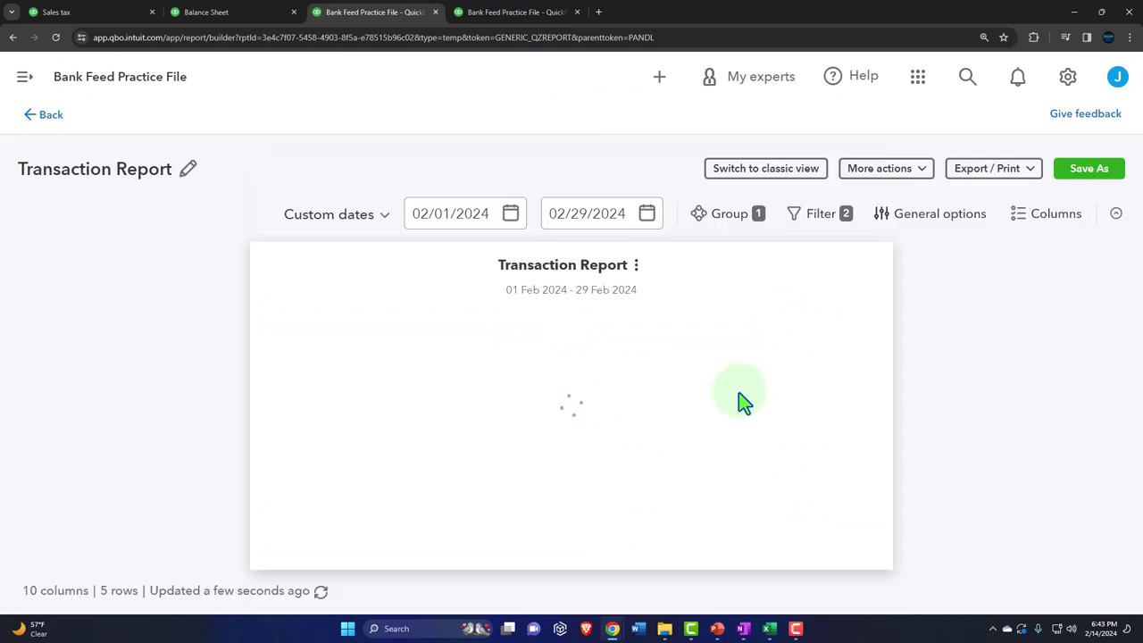
{"action": "key", "text": "ctrl+minus"}
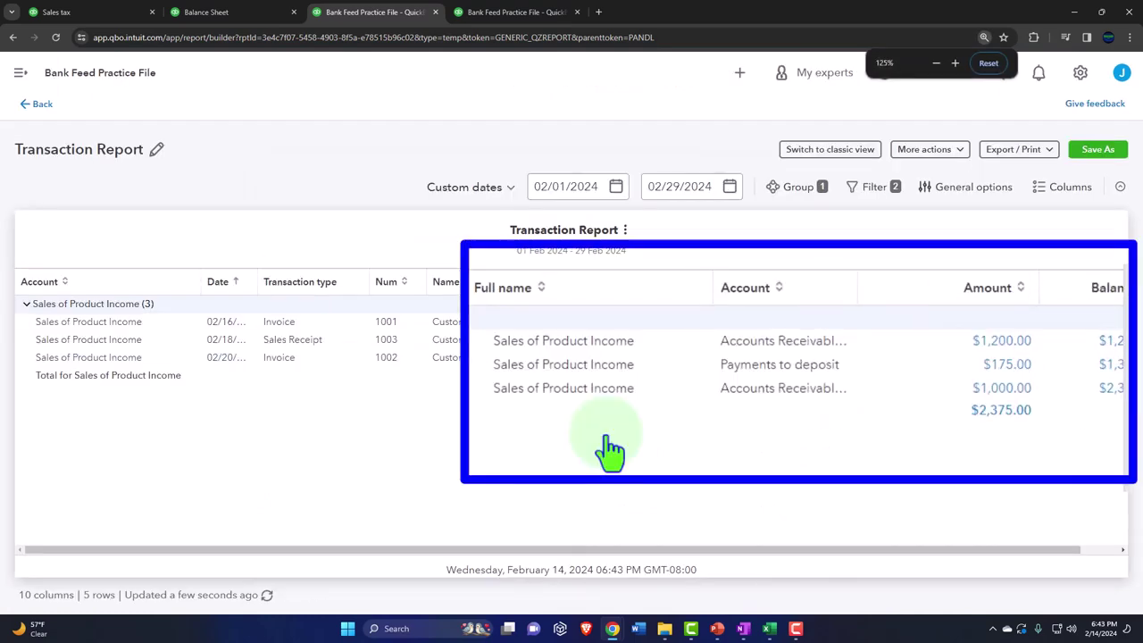
{"action": "left_click", "coordinate": [36, 106]}
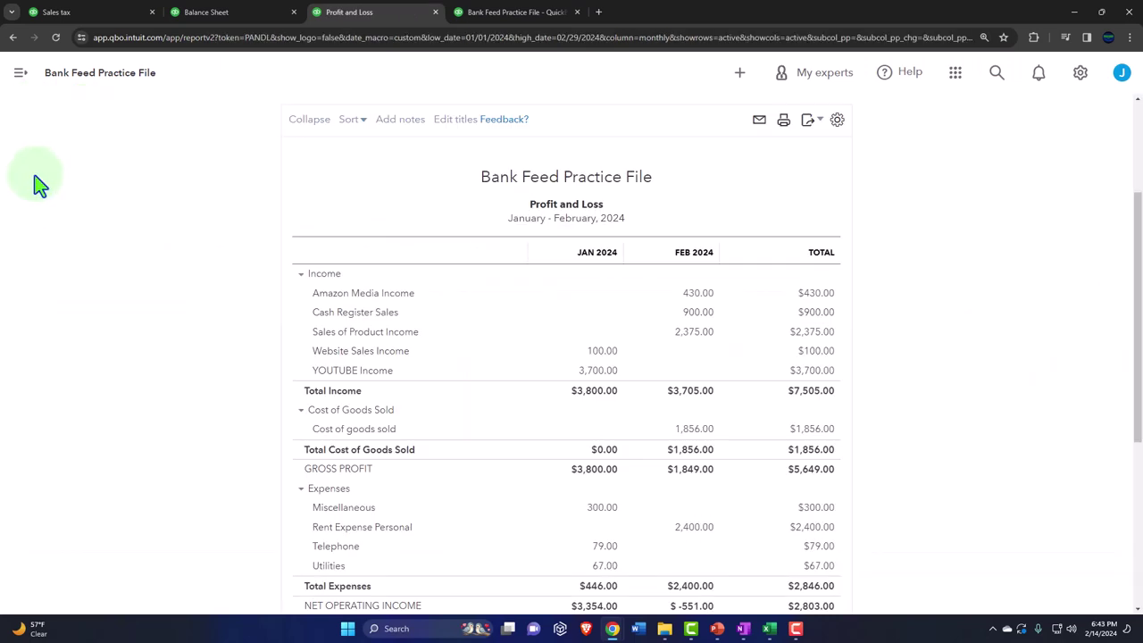
Check the sales tax liability on the Balance Sheet and review the transactions behind the February Inventory Asset balance.
{"action": "left_click", "coordinate": [211, 14]}
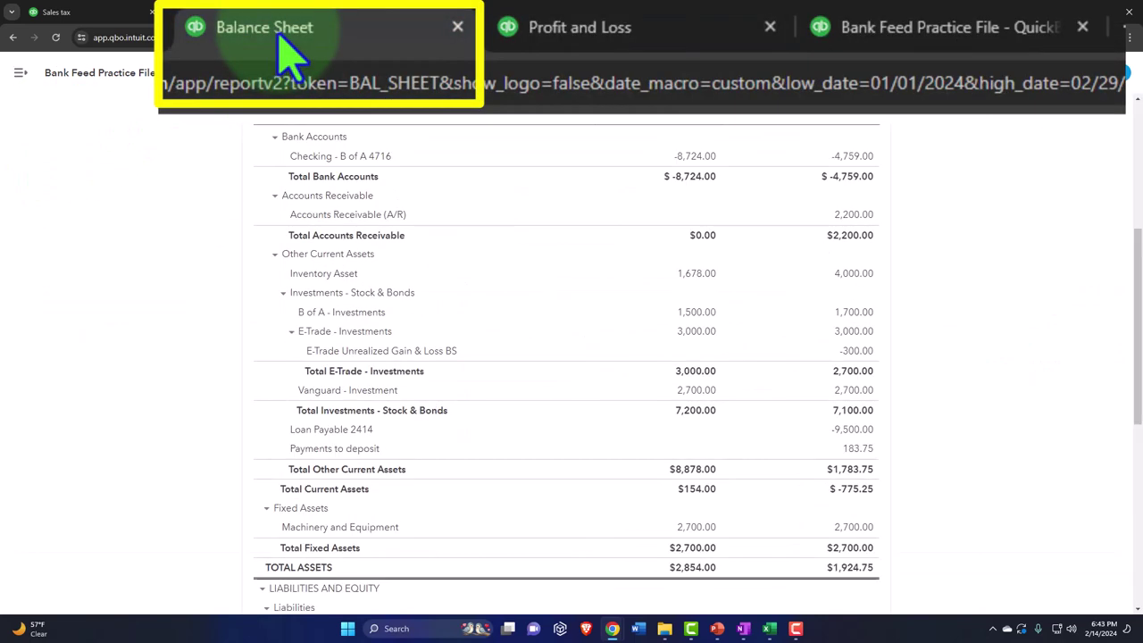
{"action": "scroll", "coordinate": [173, 345], "scroll_direction": "down", "scroll_amount": 5}
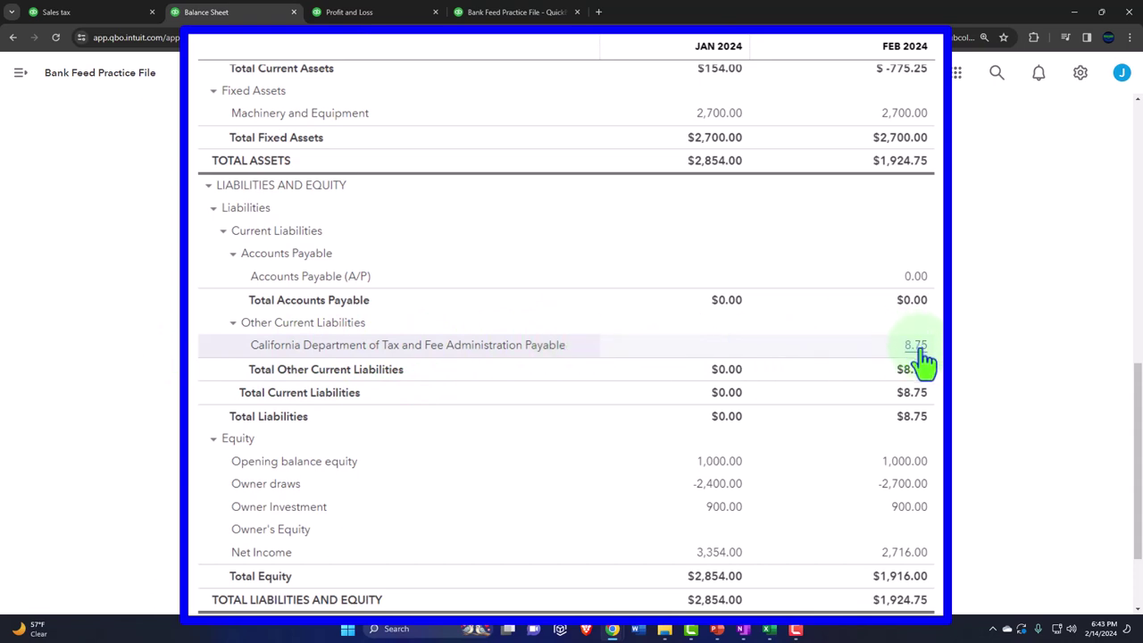
{"action": "scroll", "coordinate": [923, 362], "scroll_direction": "up", "scroll_amount": 6}
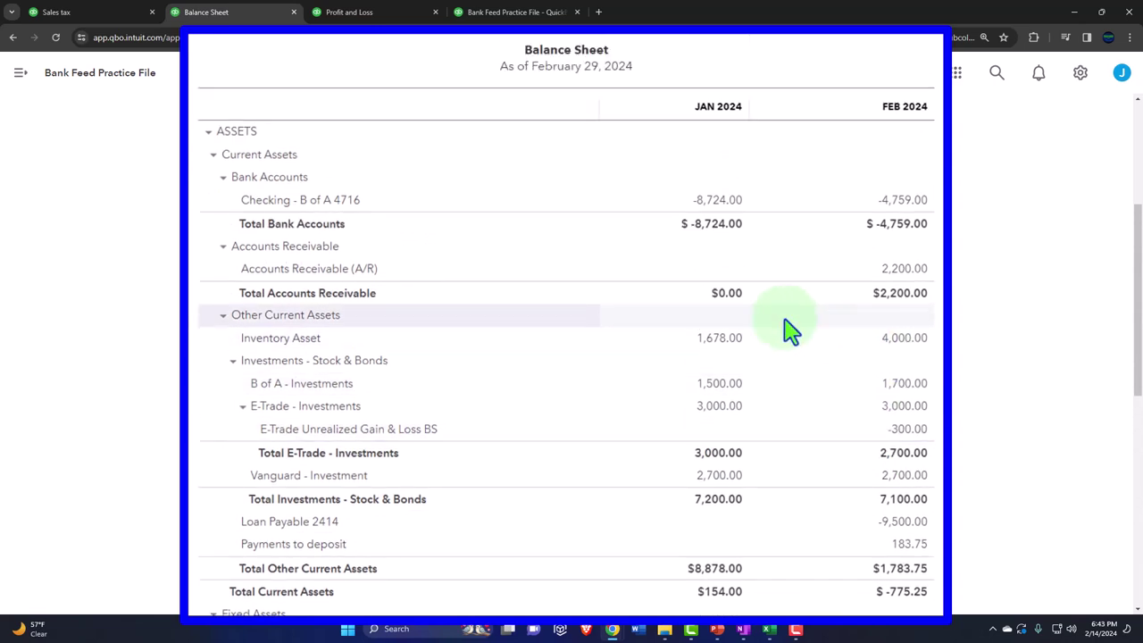
{"action": "left_click", "coordinate": [896, 348]}
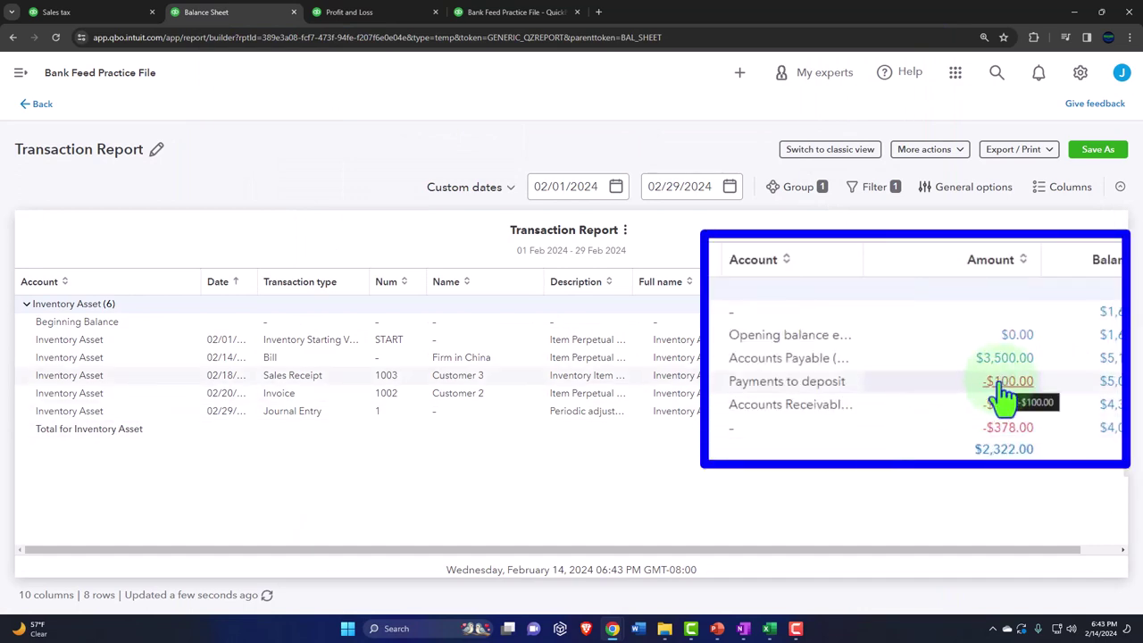
{"action": "left_click", "coordinate": [36, 106]}
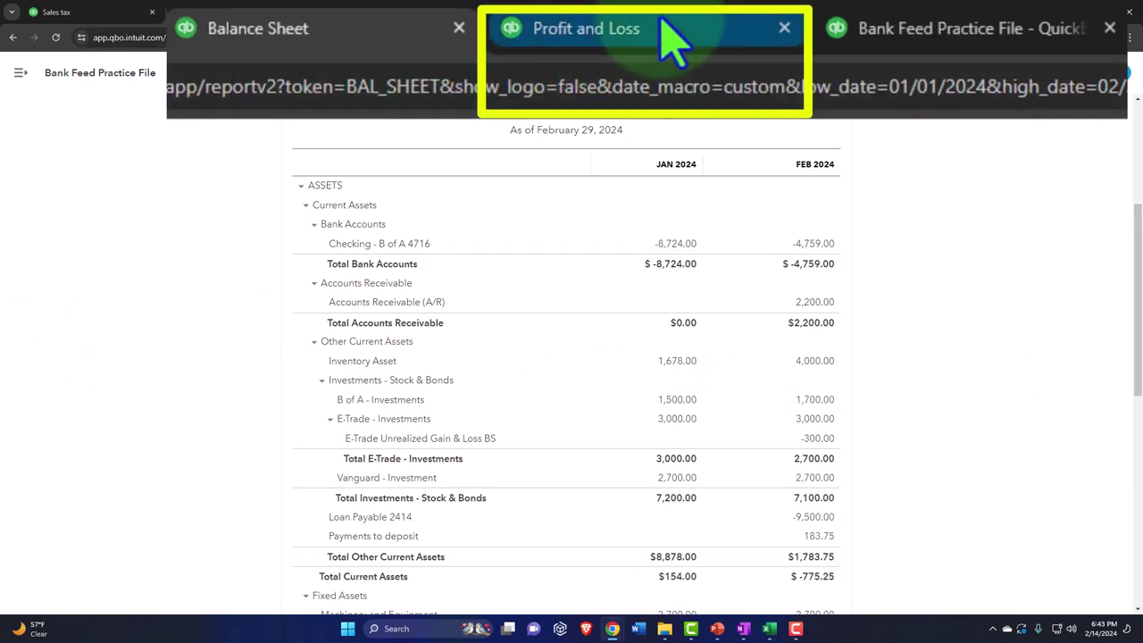
Review the transactions behind February Cost of goods sold on the Profit and Loss report and return to the report.
{"action": "left_click", "coordinate": [382, 13]}
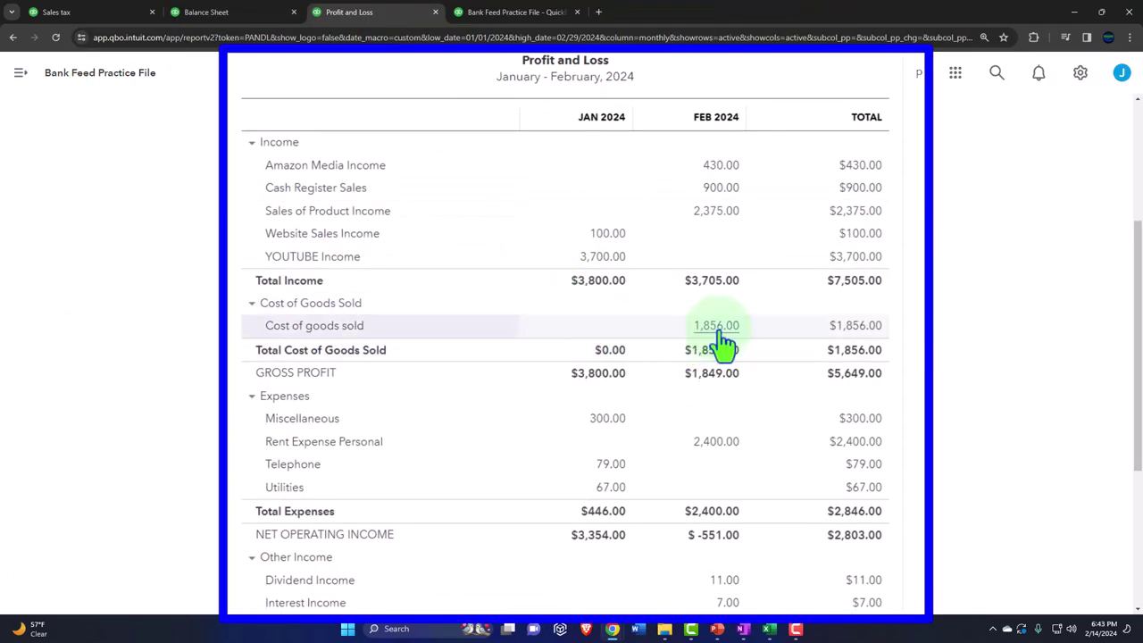
{"action": "left_click", "coordinate": [716, 327]}
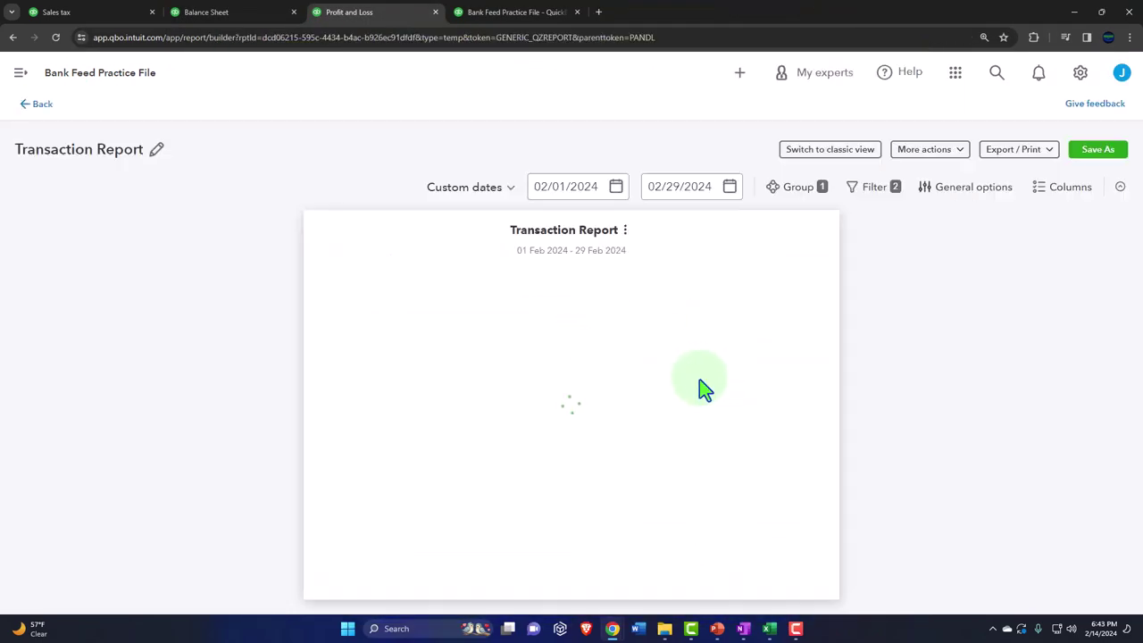
{"action": "key", "text": "ctrl+minus"}
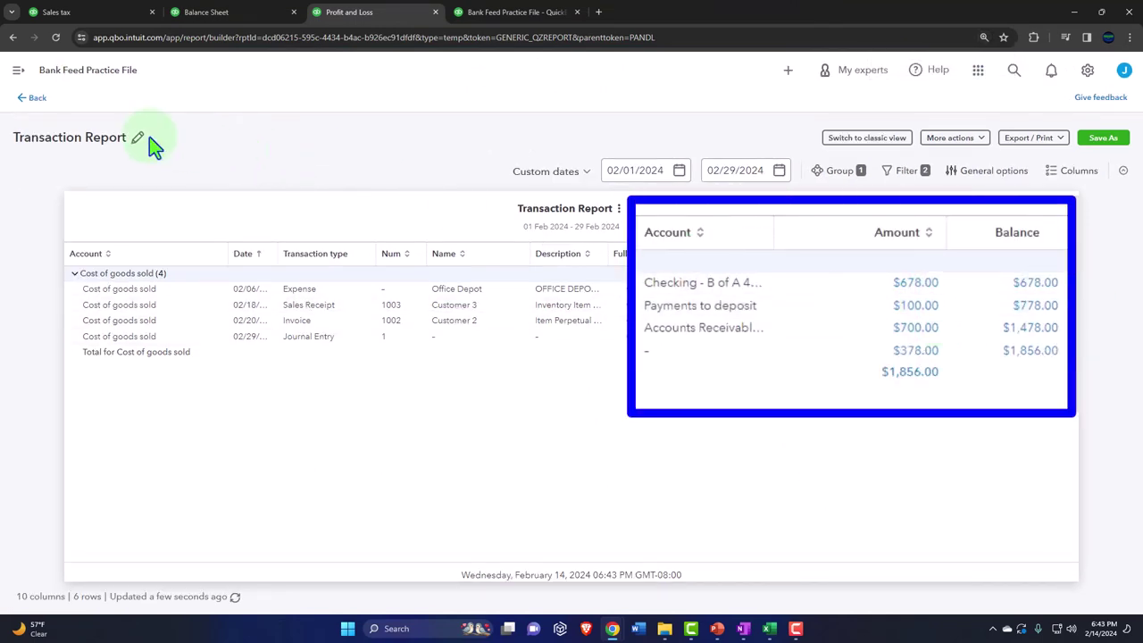
{"action": "left_click", "coordinate": [34, 100]}
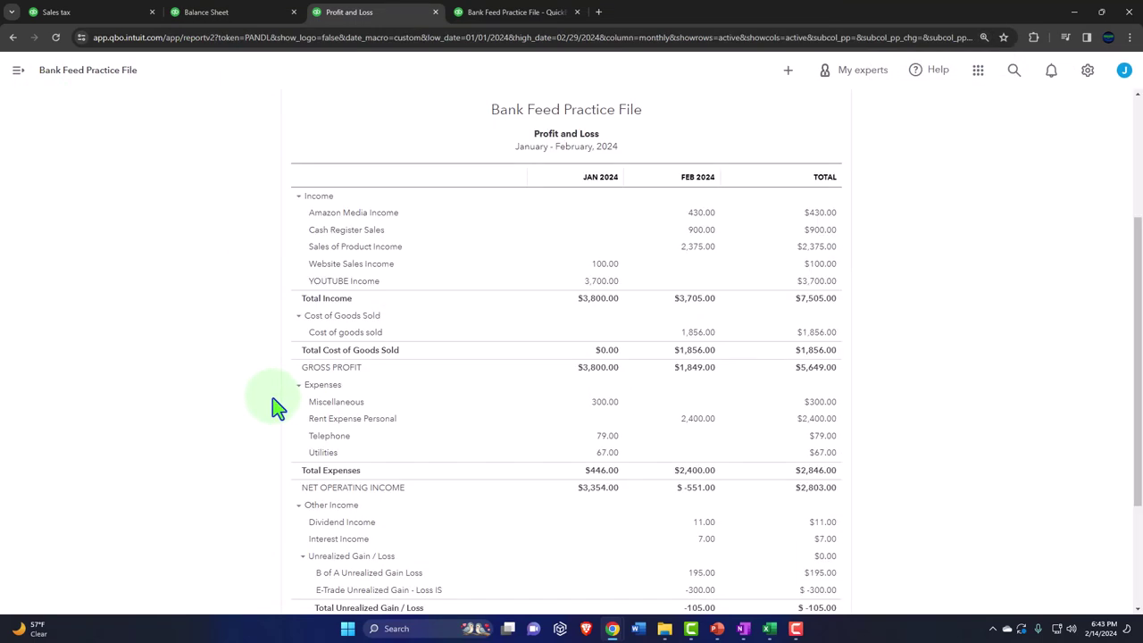
{"action": "key", "text": "ctrl+plus"}
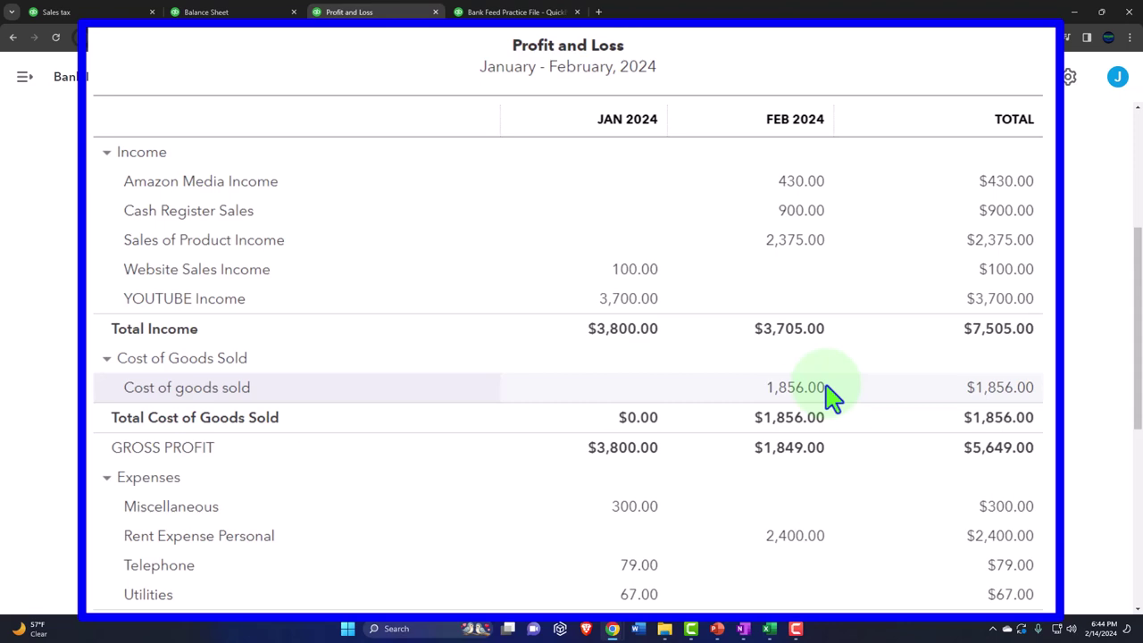
Examine the asset, liability and equity sections of the Balance Sheet for the effects of the sales receipt.
{"action": "left_click", "coordinate": [208, 11]}
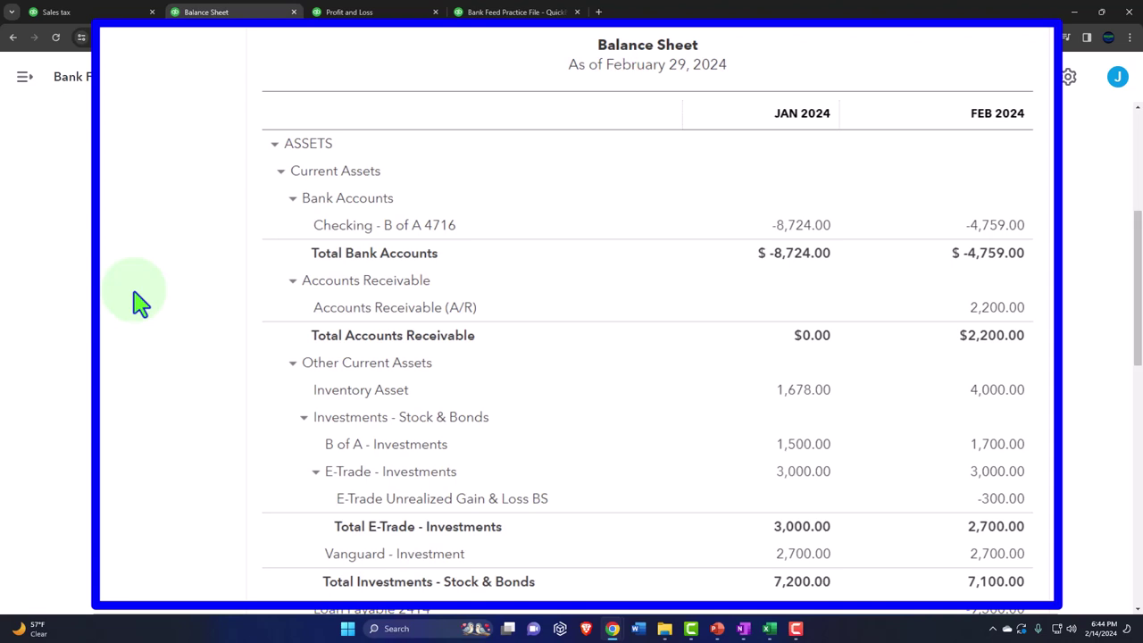
{"action": "scroll", "coordinate": [138, 302], "scroll_direction": "down", "scroll_amount": 5}
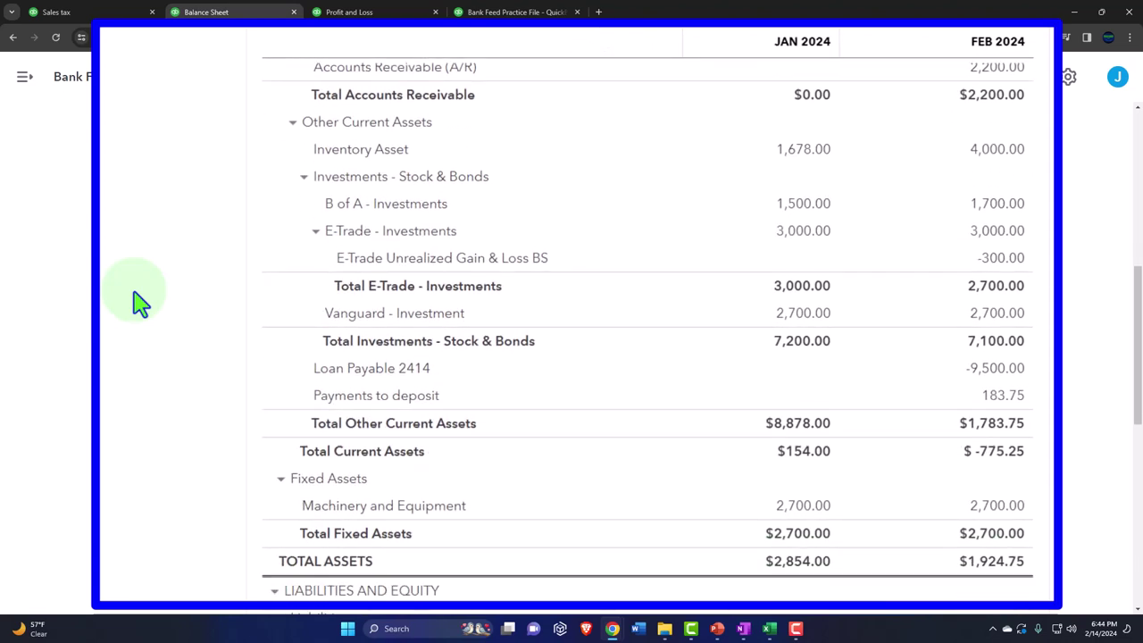
{"action": "scroll", "coordinate": [139, 302], "scroll_direction": "down", "scroll_amount": 3}
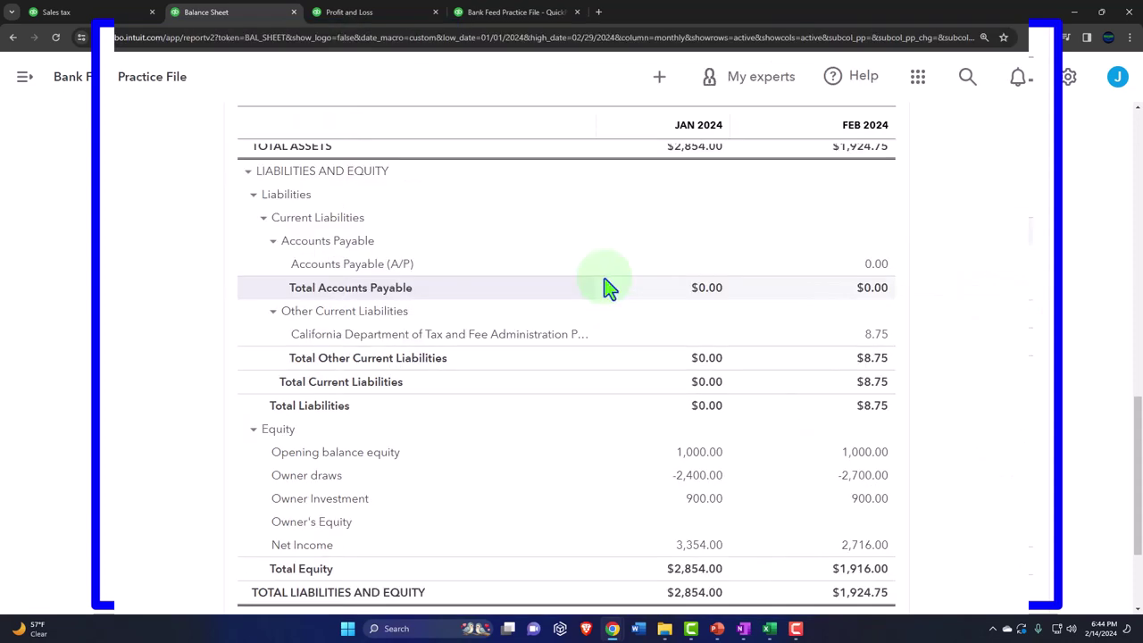
Return to the Sales Tax page and start a new sales receipt.
{"action": "left_click", "coordinate": [93, 15]}
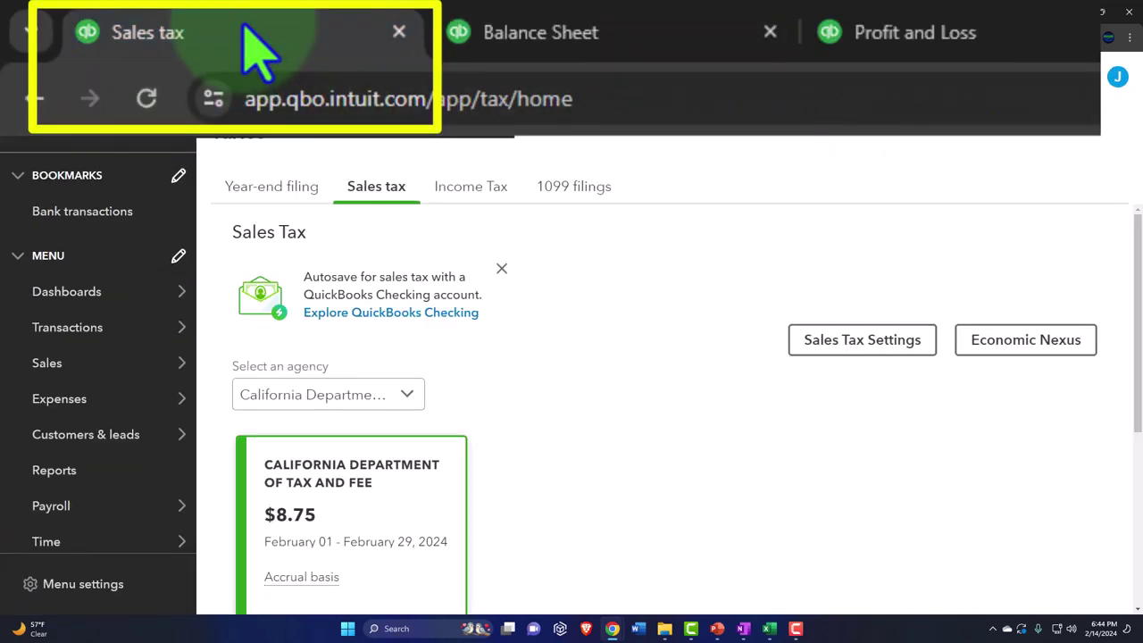
{"action": "left_click", "coordinate": [225, 90]}
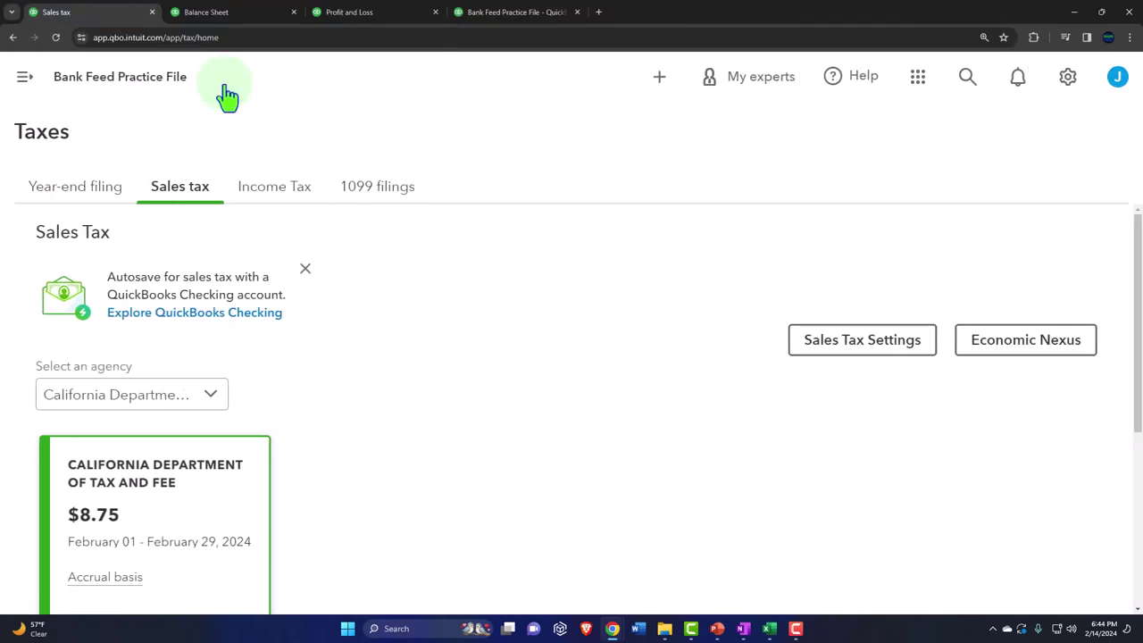
{"action": "left_click", "coordinate": [25, 78]}
{"action": "left_click", "coordinate": [50, 133]}
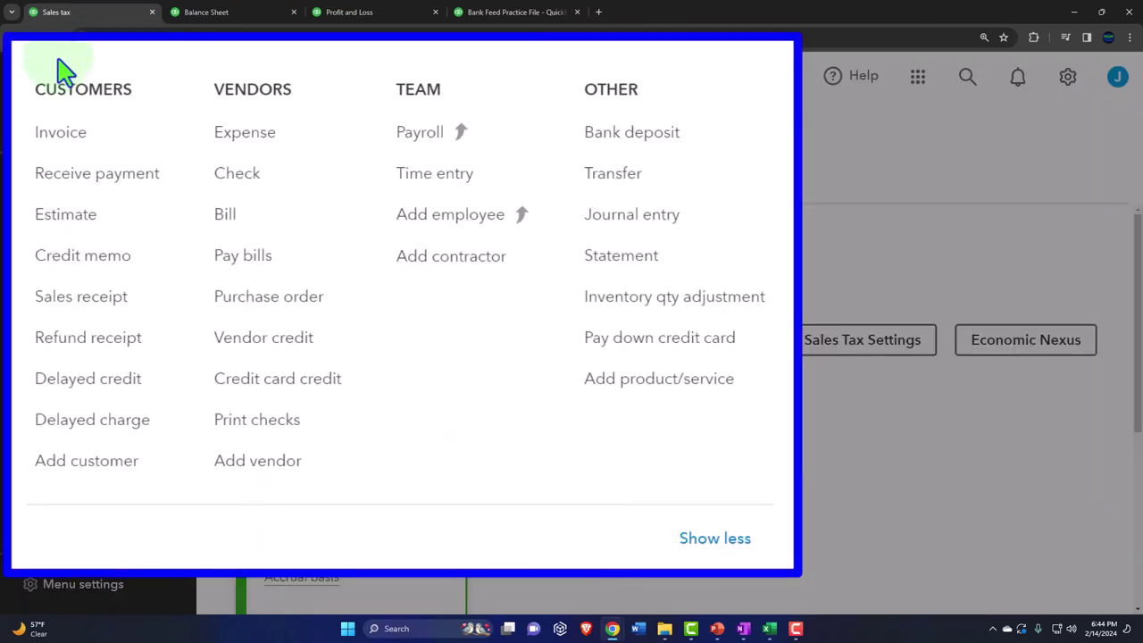
{"action": "left_click", "coordinate": [123, 312]}
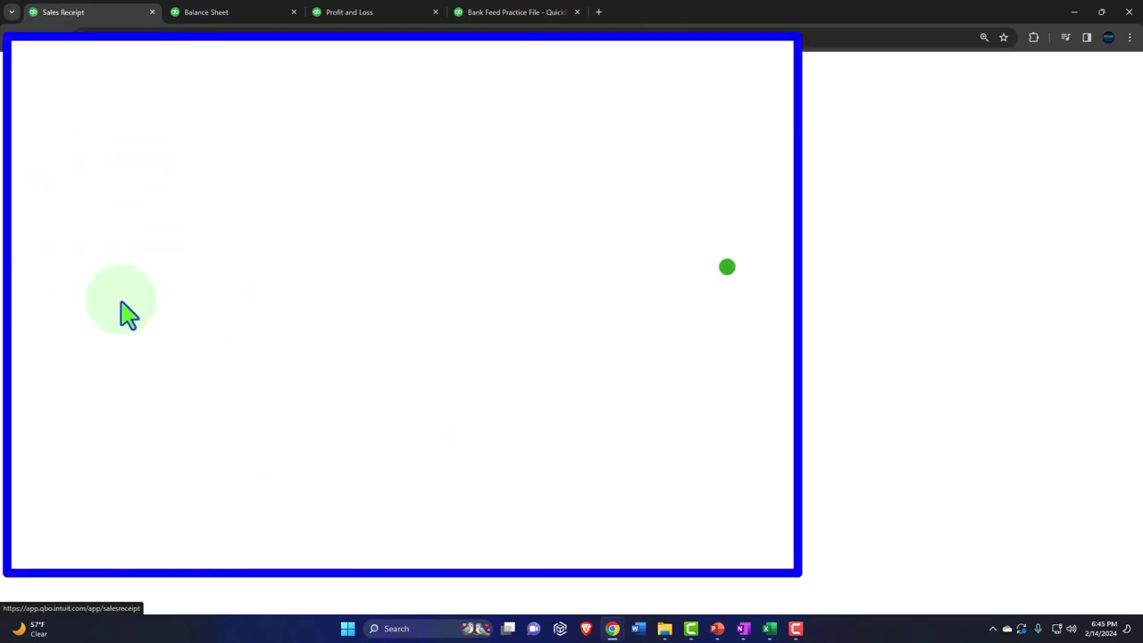
Choose Customer 2 as the customer on the new sales receipt.
{"action": "left_click", "coordinate": [153, 174]}
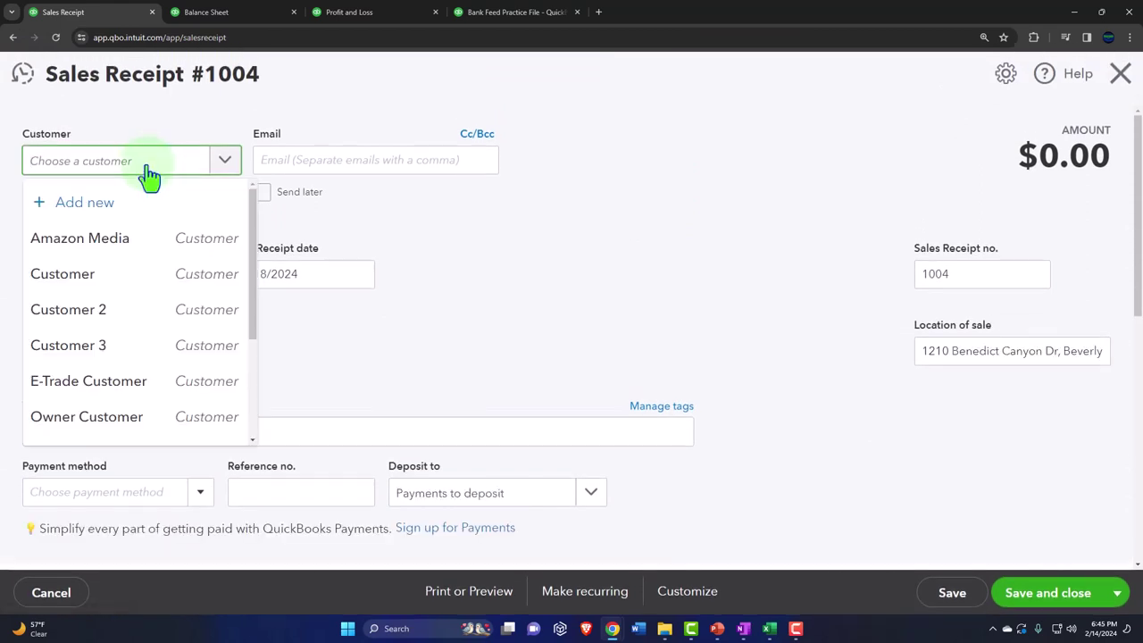
{"action": "type", "text": "Custo"}
{"action": "key", "text": "BackSpace"}
{"action": "type", "text": "to"}
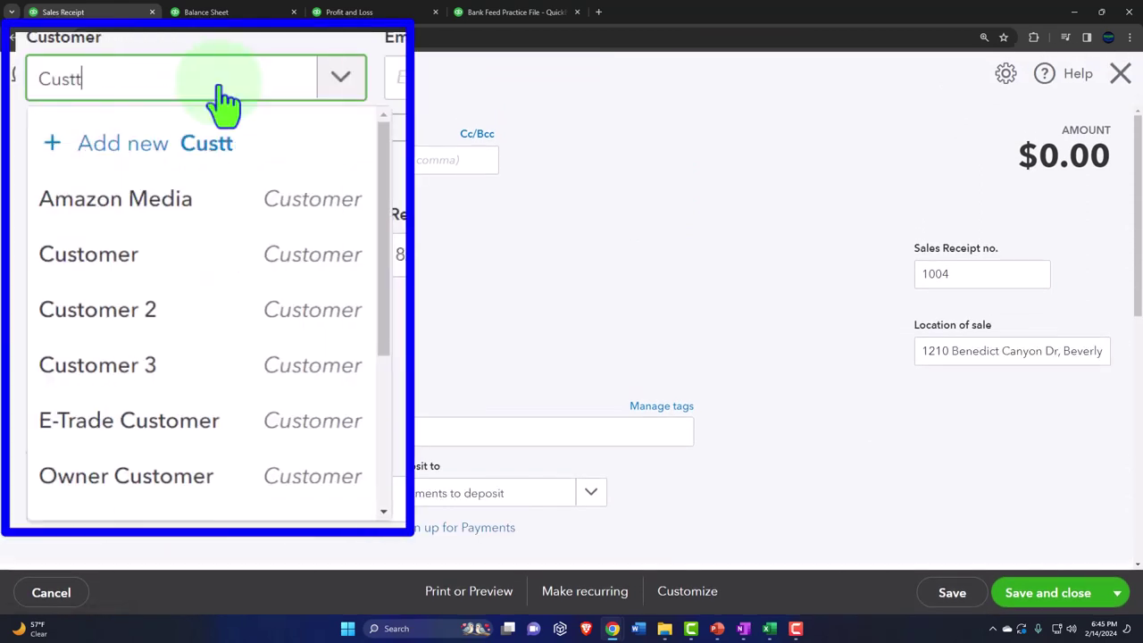
{"action": "key", "text": "BackSpace"}
{"action": "key", "text": "BackSpace"}
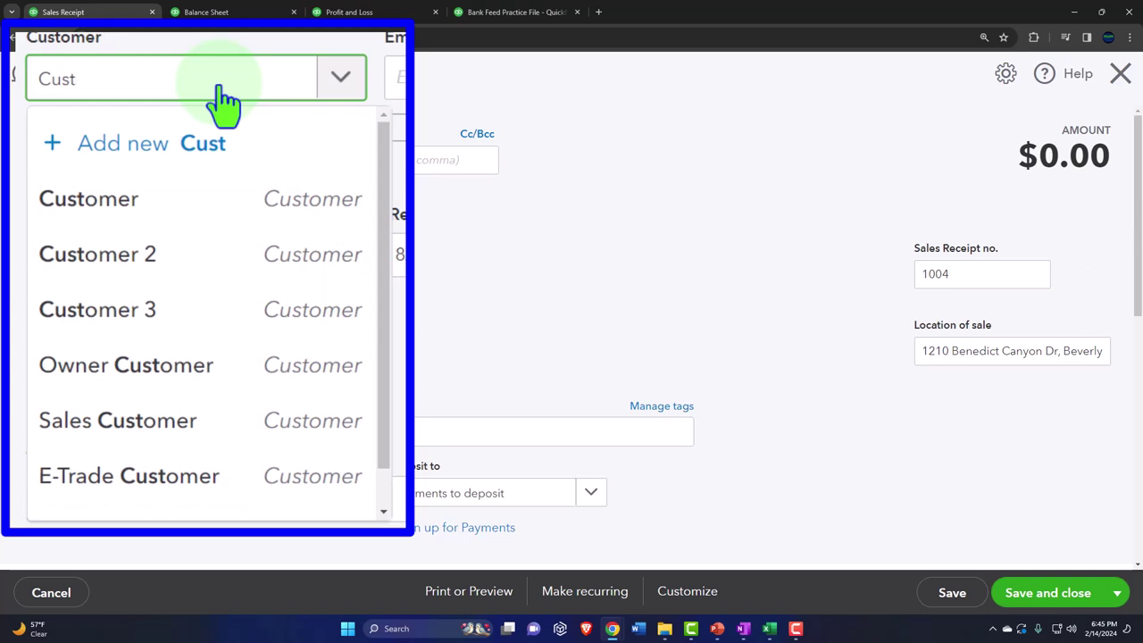
{"action": "left_click", "coordinate": [139, 257]}
Set the sales receipt date to 02/21/2024.
{"action": "key", "text": "Tab"}
{"action": "key", "text": "Tab"}
{"action": "key", "text": "Tab"}
{"action": "key", "text": "Tab"}
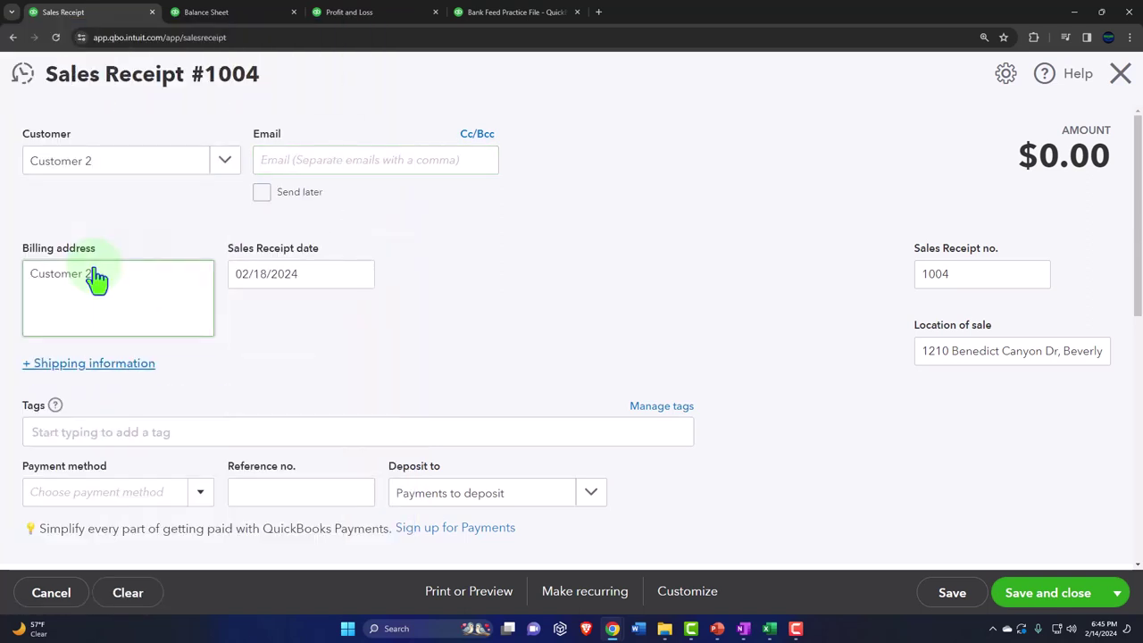
{"action": "key", "text": "plus"}
{"action": "key", "text": "plus"}
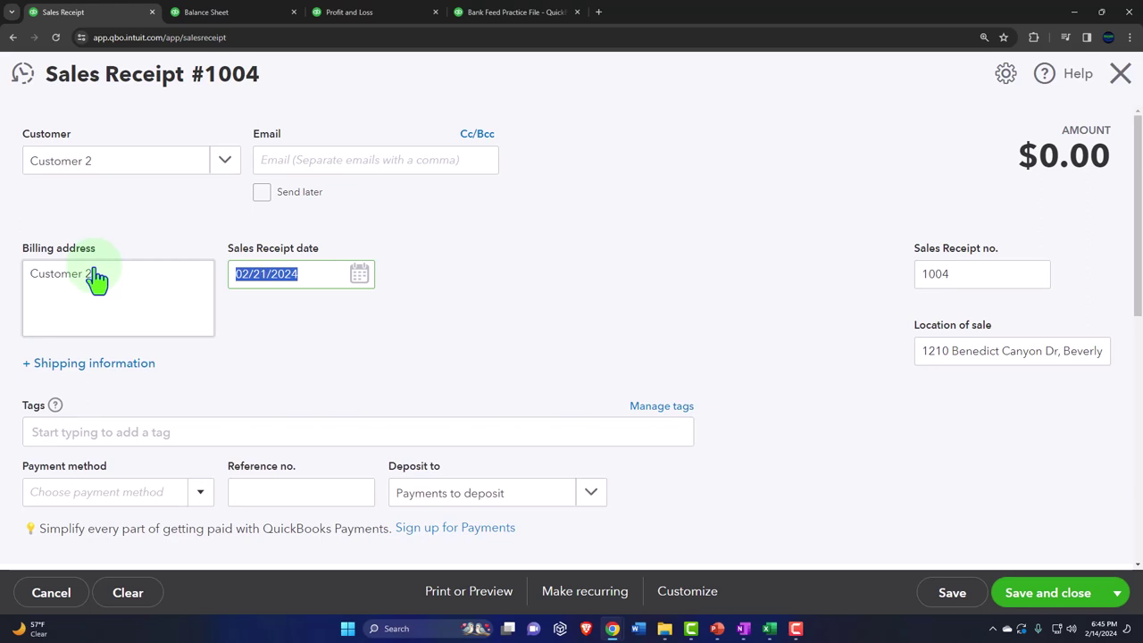
Set the payment method to Cash and keep Payments to deposit as the deposit account.
{"action": "key", "text": "Tab"}
{"action": "key", "text": "Tab"}
{"action": "key", "text": "Tab"}
{"action": "key", "text": "Tab"}
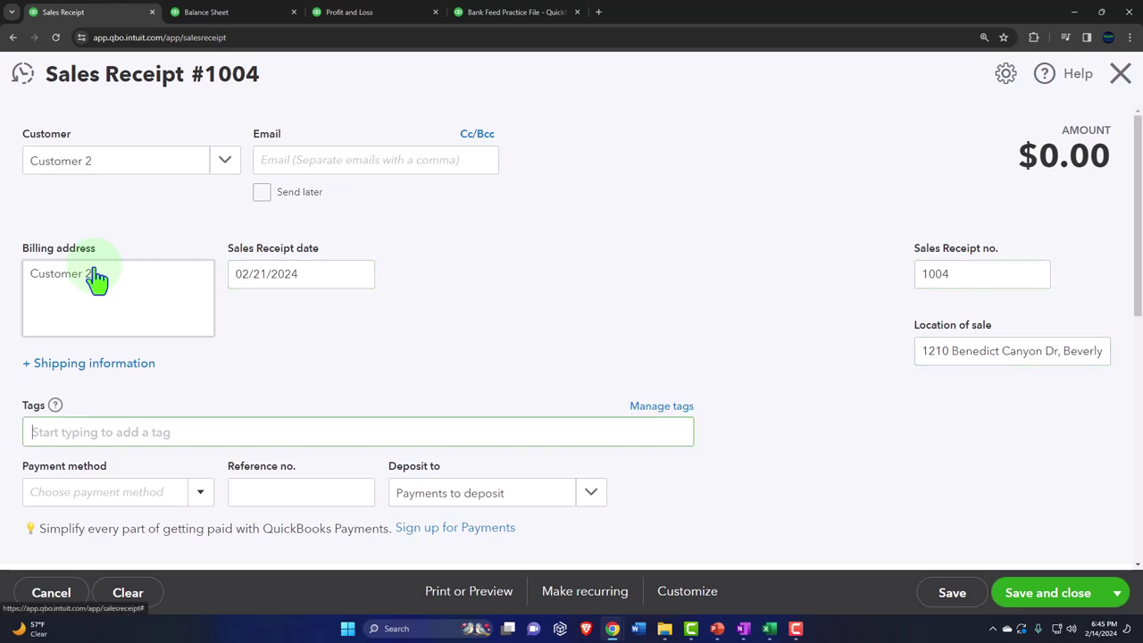
{"action": "scroll", "coordinate": [89, 295], "scroll_direction": "down", "scroll_amount": 2}
{"action": "left_click", "coordinate": [214, 314]}
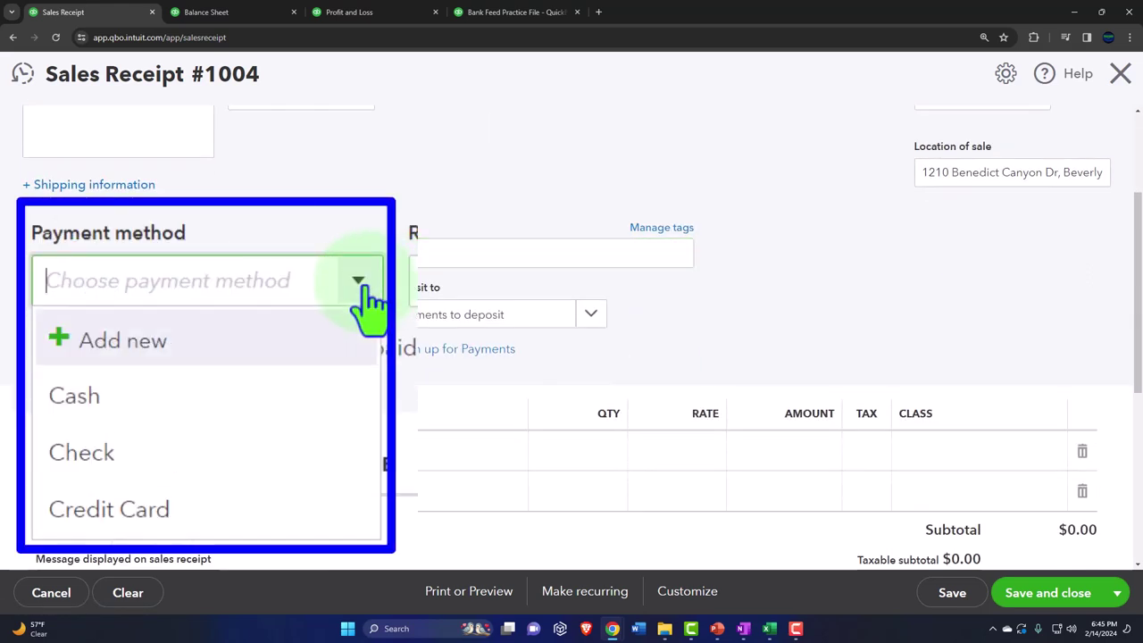
{"action": "left_click", "coordinate": [170, 382]}
{"action": "key", "text": "Tab"}
{"action": "key", "text": "Tab"}
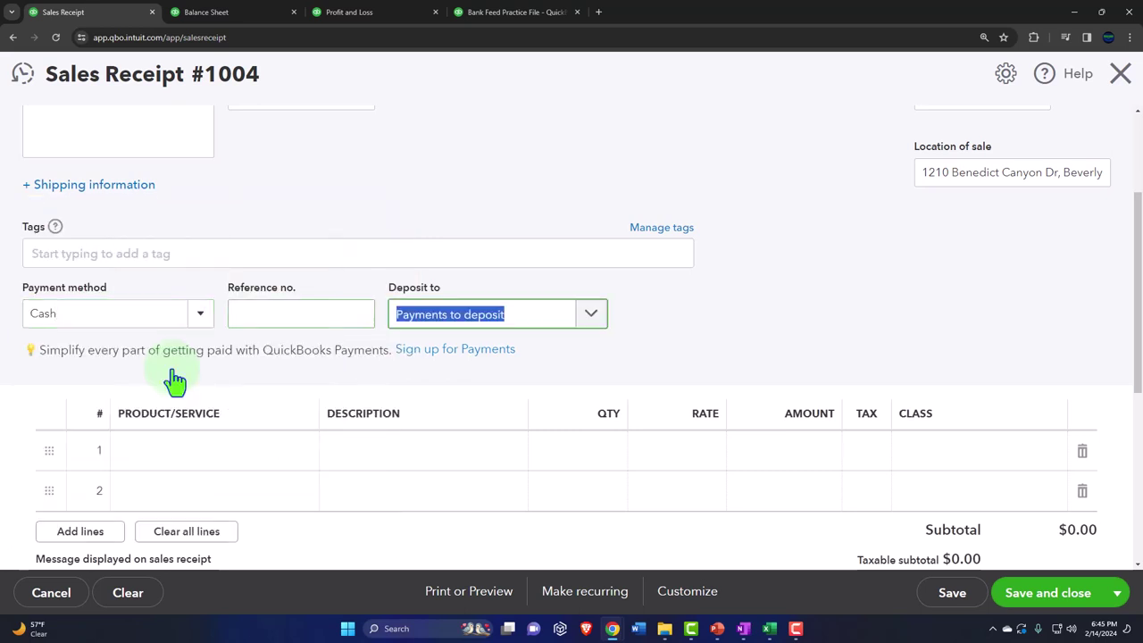
Open the product/service choices for the first line of the receipt.
{"action": "key", "text": "Tab"}
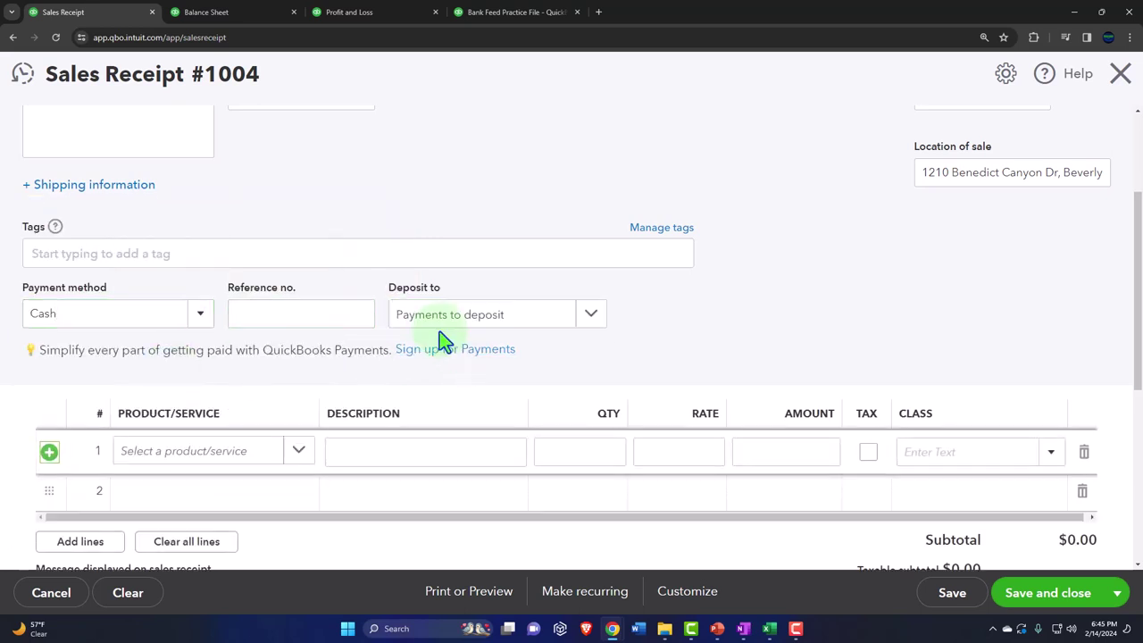
{"action": "scroll", "coordinate": [402, 331], "scroll_direction": "down", "scroll_amount": 2}
{"action": "left_click", "coordinate": [301, 274]}
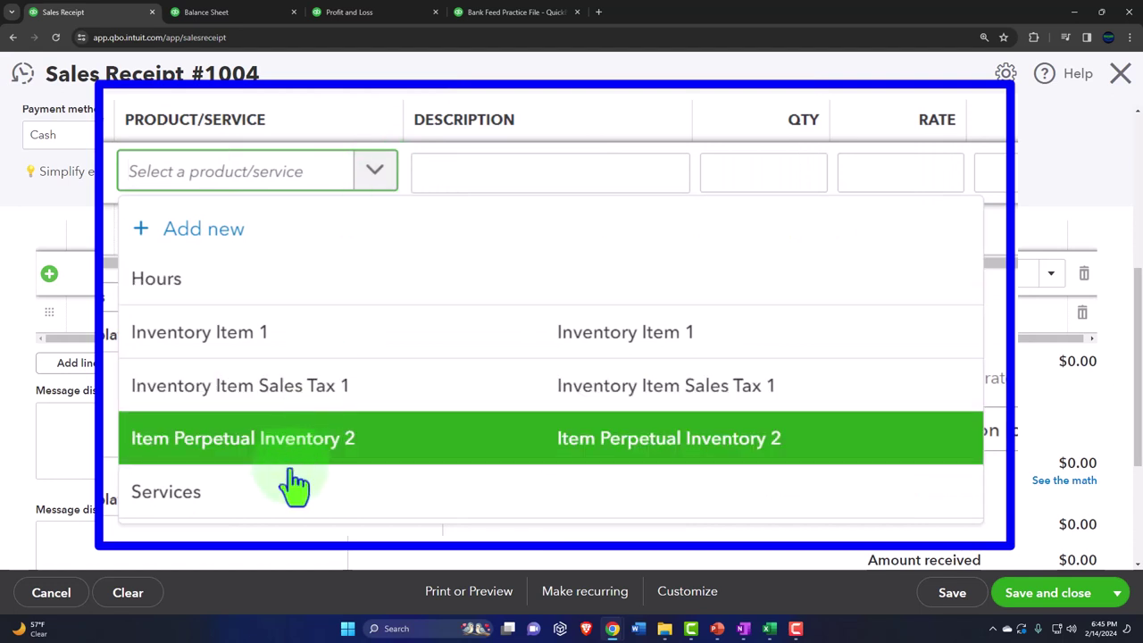
Add the Services item to the first line of the sales receipt with a rate of 50.
{"action": "left_click", "coordinate": [289, 498]}
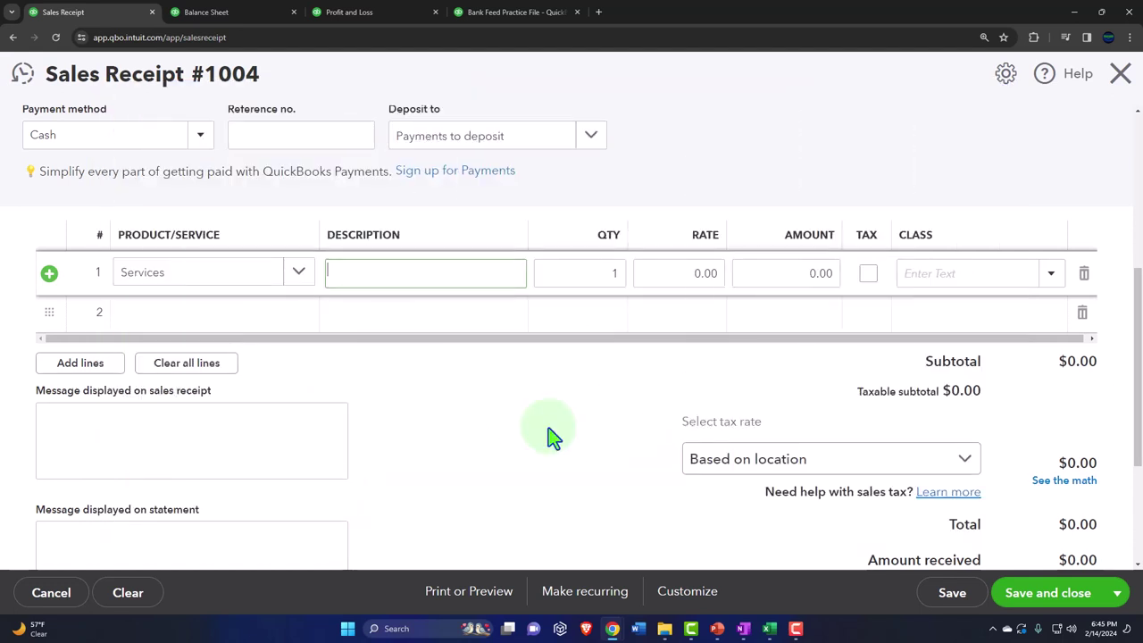
{"action": "key", "text": "Tab"}
{"action": "key", "text": "Tab"}
{"action": "type", "text": "50"}
{"action": "key", "text": "Tab"}
{"action": "key", "text": "Tab"}
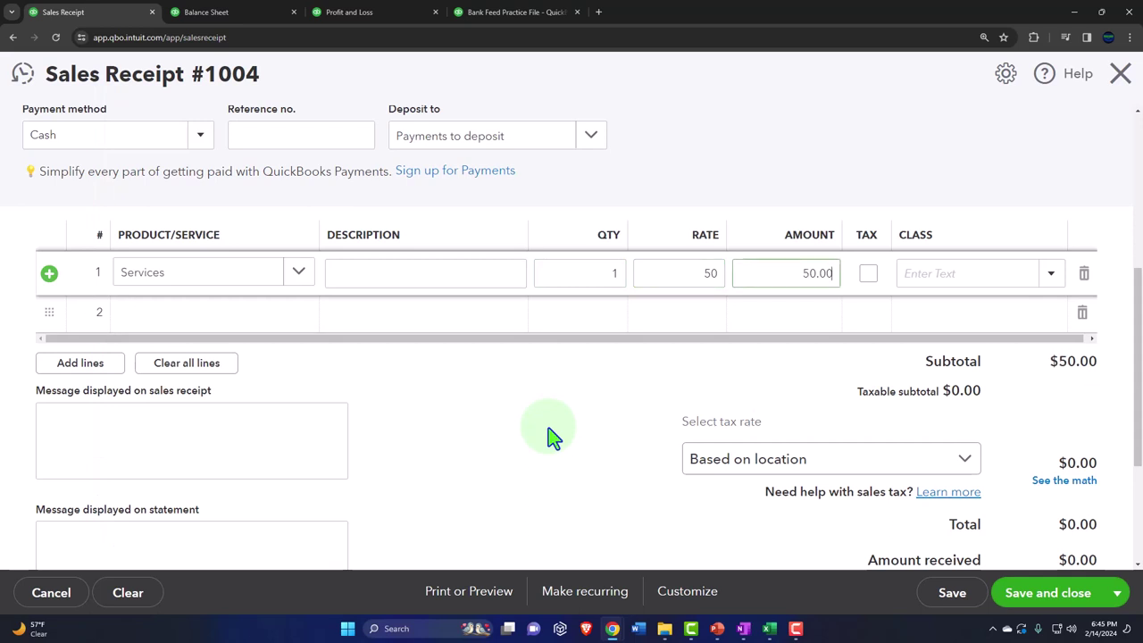
Review the sales receipt's line and totals, and save and close the receipt.
{"action": "scroll", "coordinate": [634, 459], "scroll_direction": "down", "scroll_amount": 2}
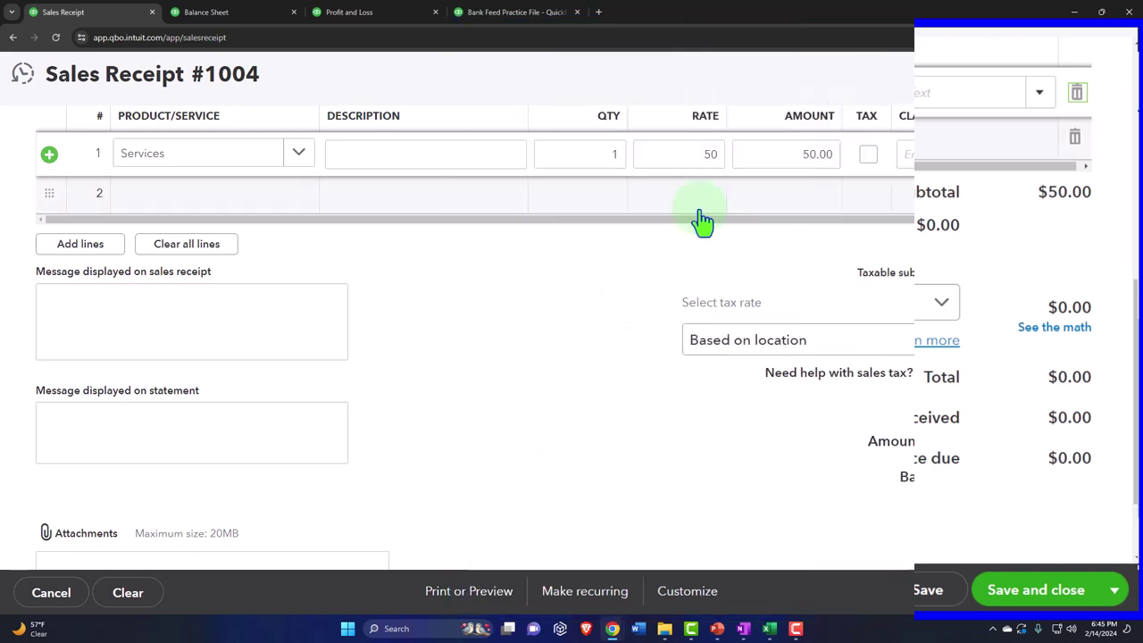
{"action": "scroll", "coordinate": [665, 231], "scroll_direction": "up", "scroll_amount": 1}
{"action": "scroll", "coordinate": [665, 231], "scroll_direction": "up", "scroll_amount": 1}
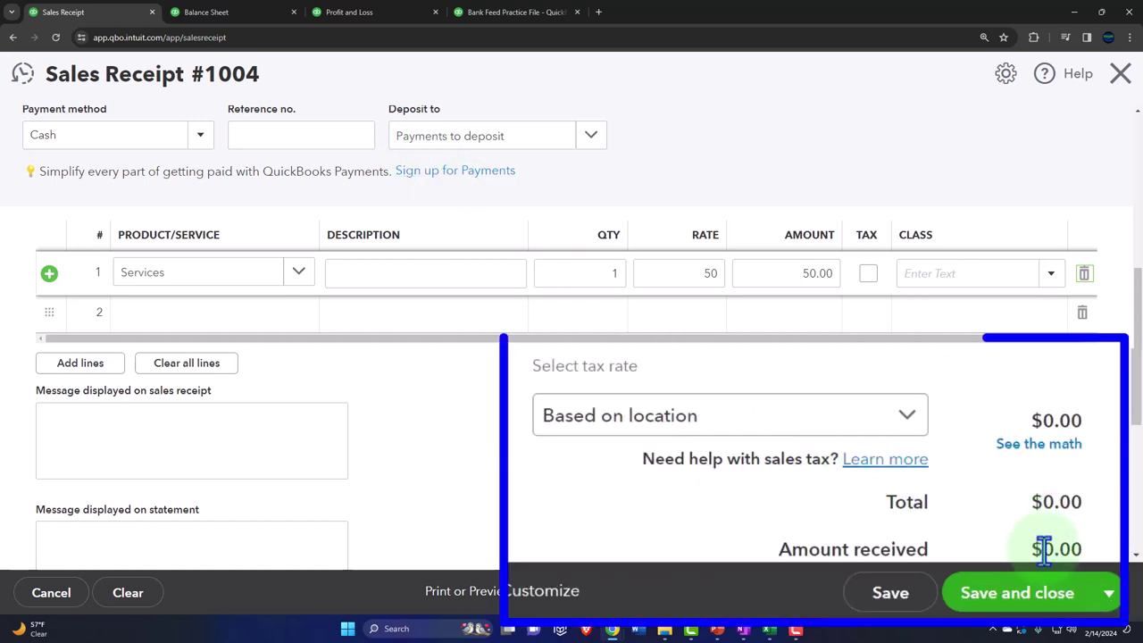
{"action": "left_click", "coordinate": [1041, 593]}
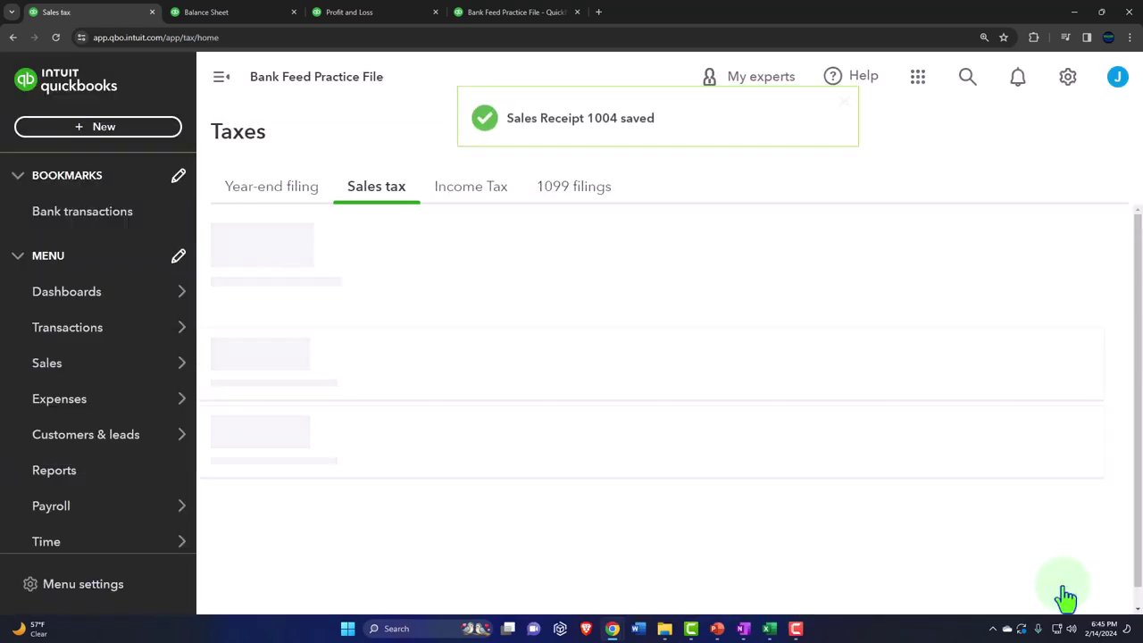
Refresh the Balance Sheet report and examine the February balance of Payments to deposit.
{"action": "left_click", "coordinate": [206, 11]}
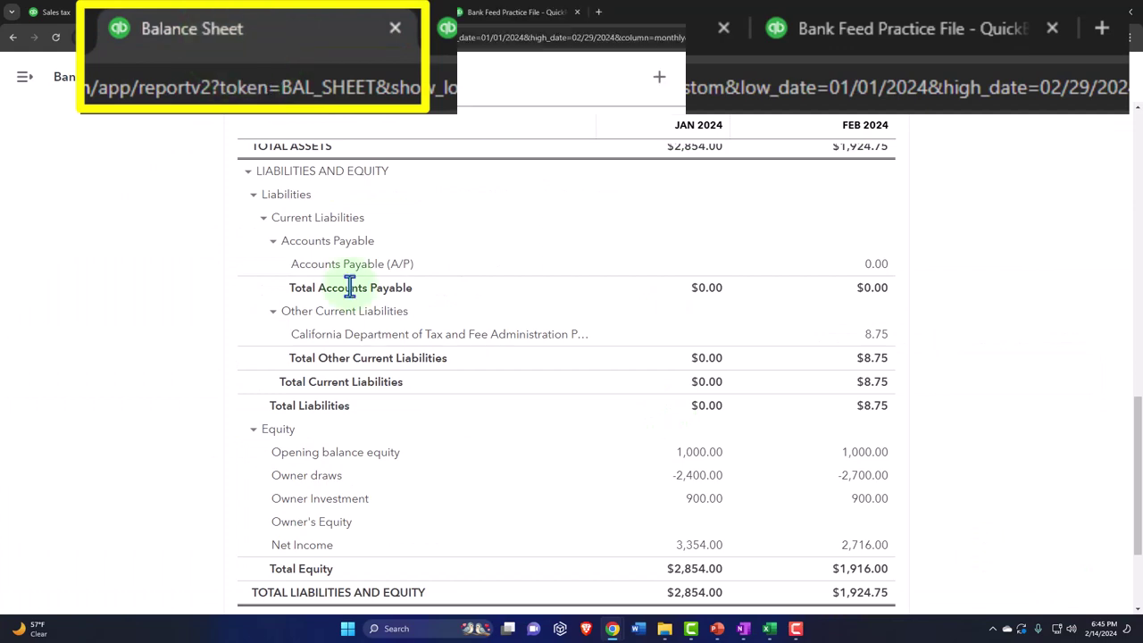
{"action": "scroll", "coordinate": [474, 390], "scroll_direction": "up", "scroll_amount": 5}
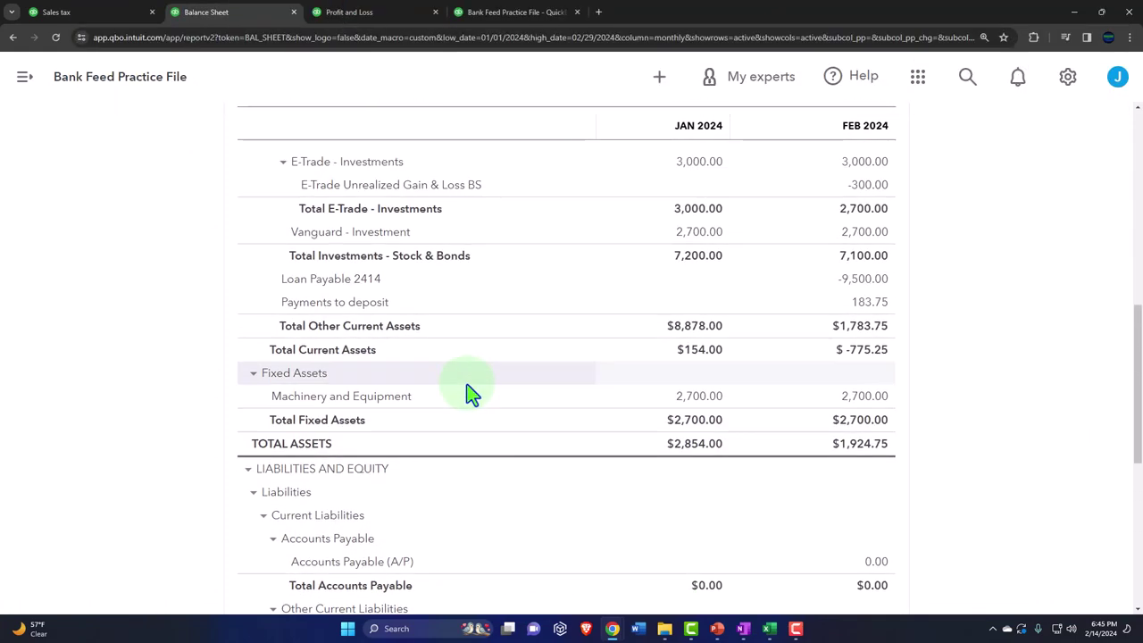
{"action": "key", "text": "ctrl+plus"}
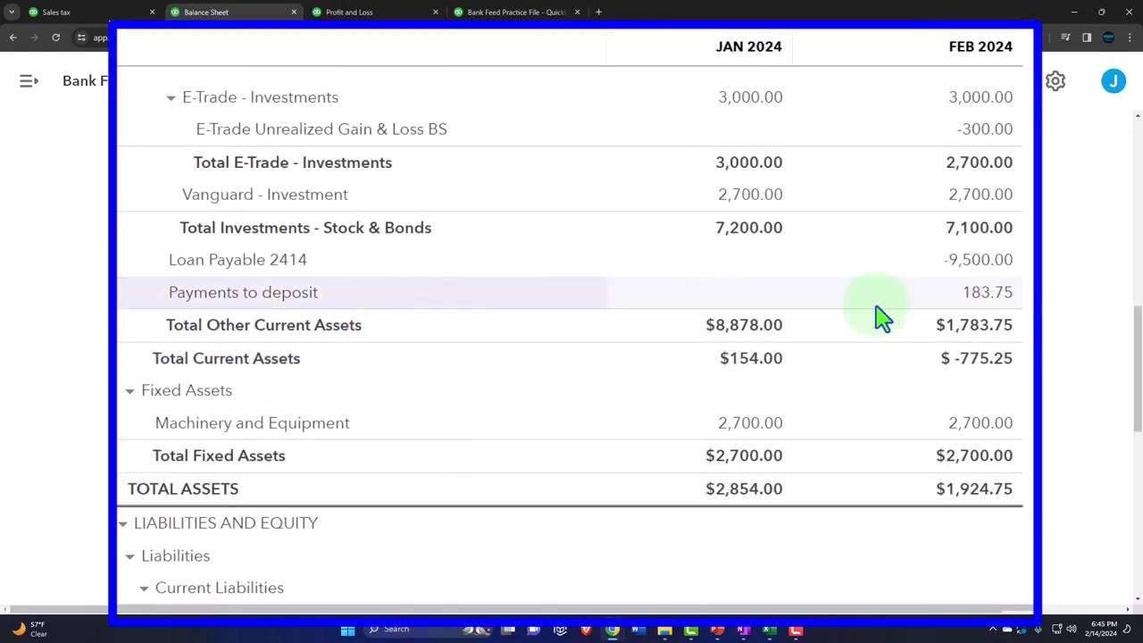
{"action": "scroll", "coordinate": [992, 314], "scroll_direction": "up", "scroll_amount": 8}
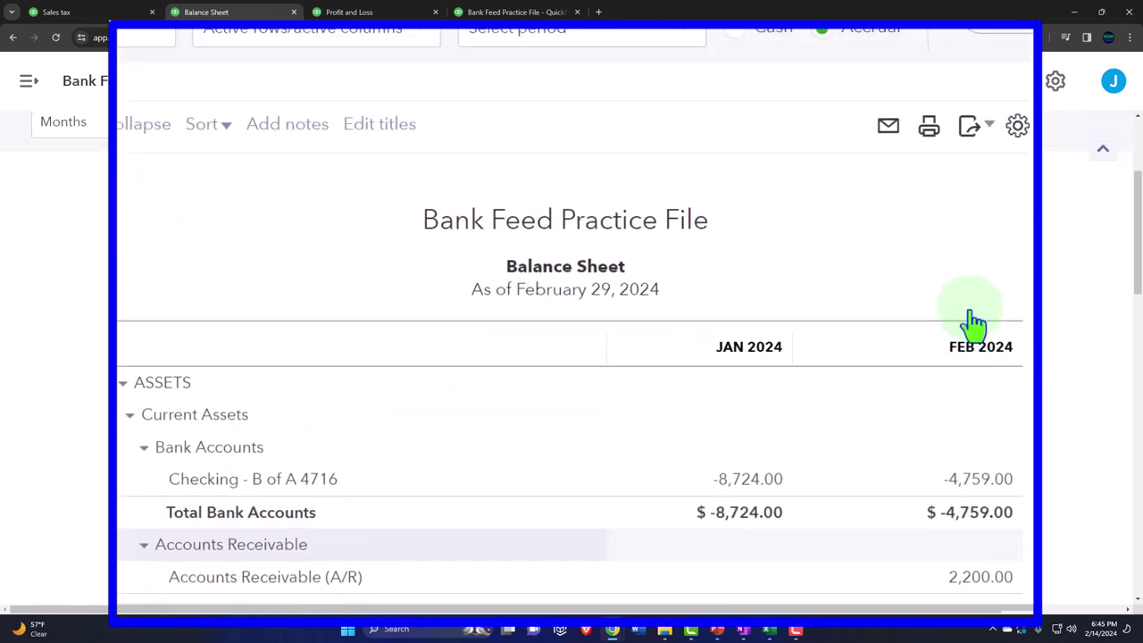
{"action": "left_click", "coordinate": [940, 137]}
{"action": "scroll", "coordinate": [972, 544], "scroll_direction": "down", "scroll_amount": 5}
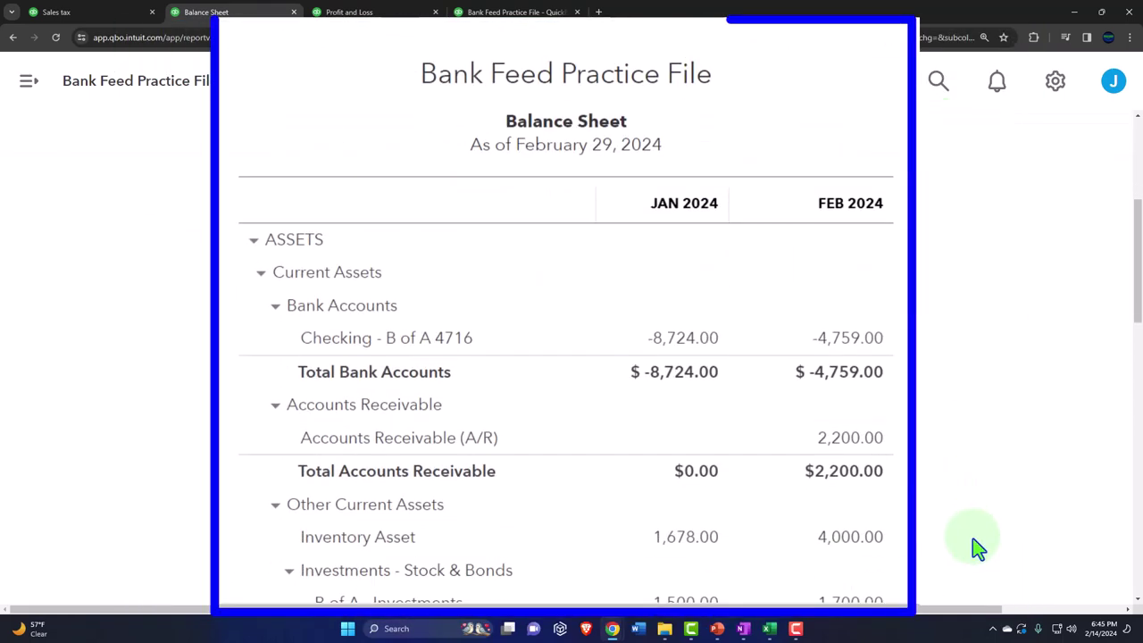
{"action": "scroll", "coordinate": [978, 546], "scroll_direction": "up", "scroll_amount": 3}
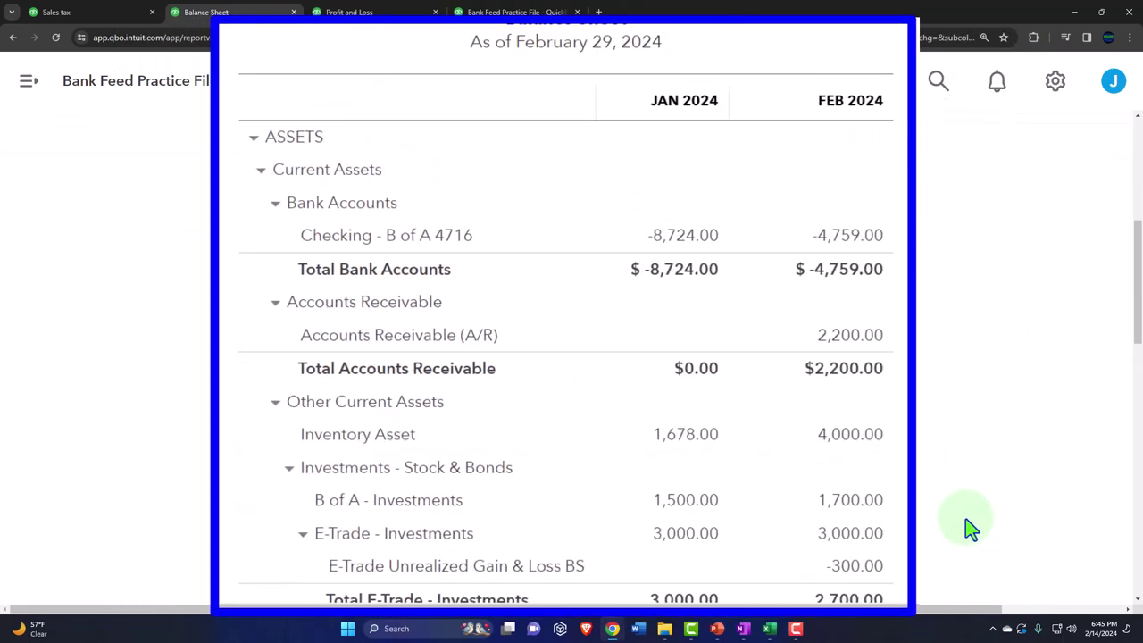
{"action": "scroll", "coordinate": [973, 536], "scroll_direction": "down", "scroll_amount": 4}
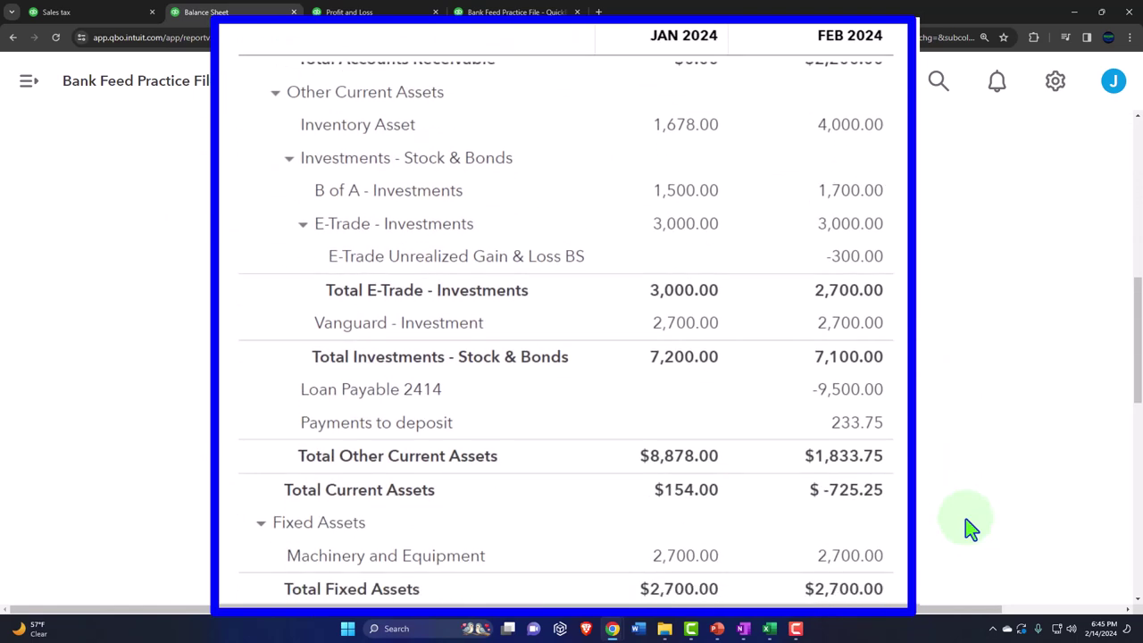
Open the transaction report behind the February Payments to deposit balance, with all of its columns in view.
{"action": "left_click", "coordinate": [848, 429]}
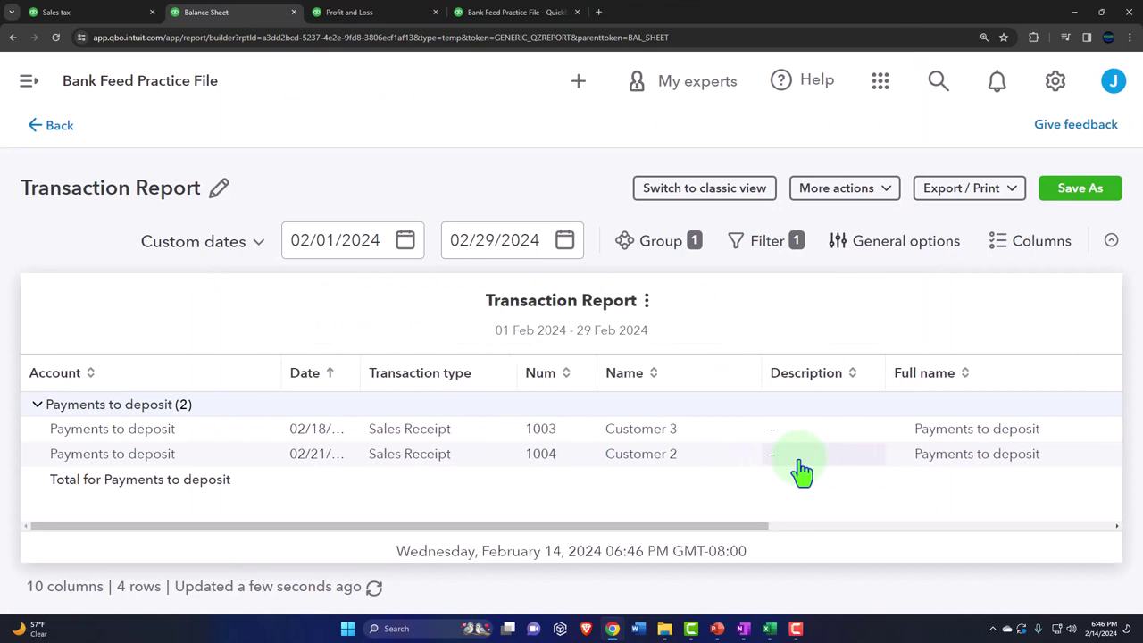
{"action": "key", "text": "ctrl+minus"}
{"action": "key", "text": "ctrl+minus"}
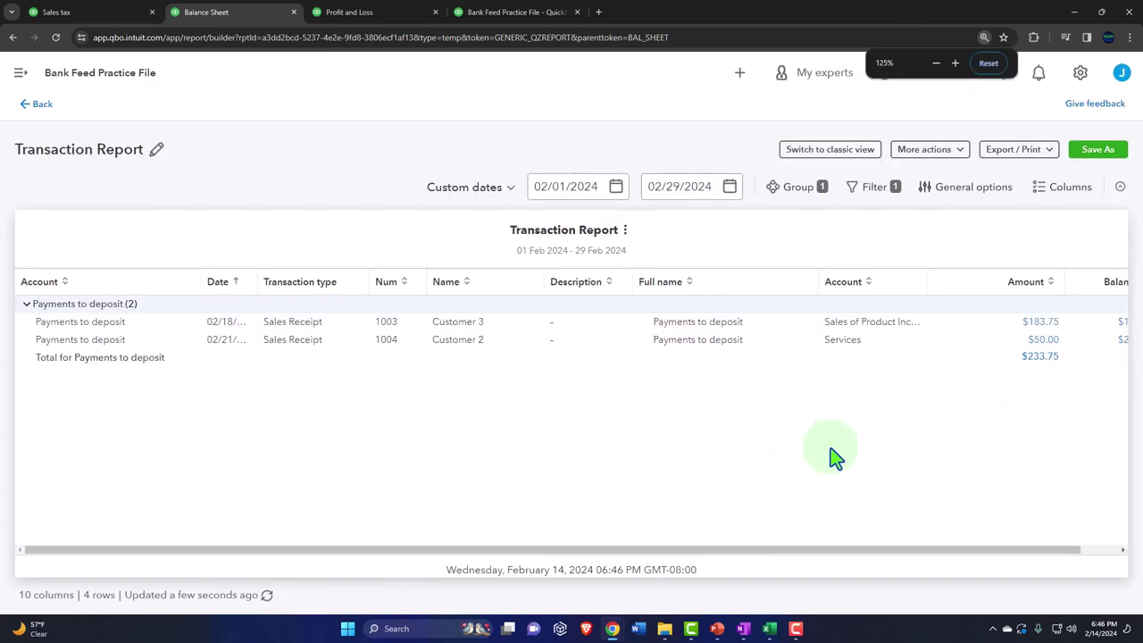
{"action": "key", "text": "ctrl+minus"}
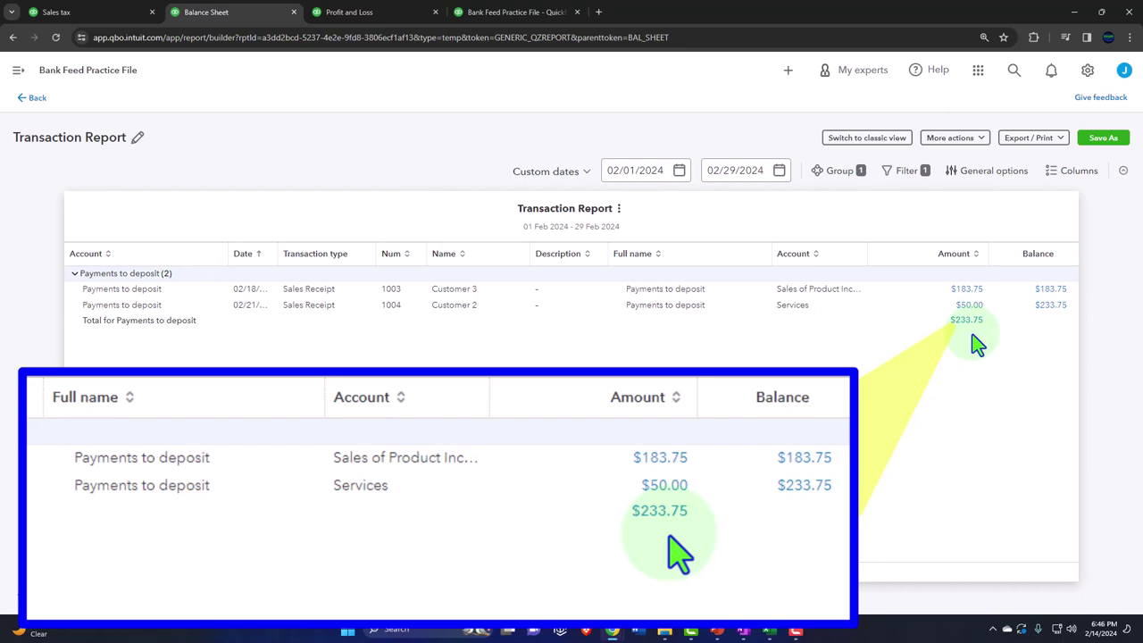
Open the bank transactions page and examine the checking account entries waiting for review.
{"action": "left_click", "coordinate": [112, 19]}
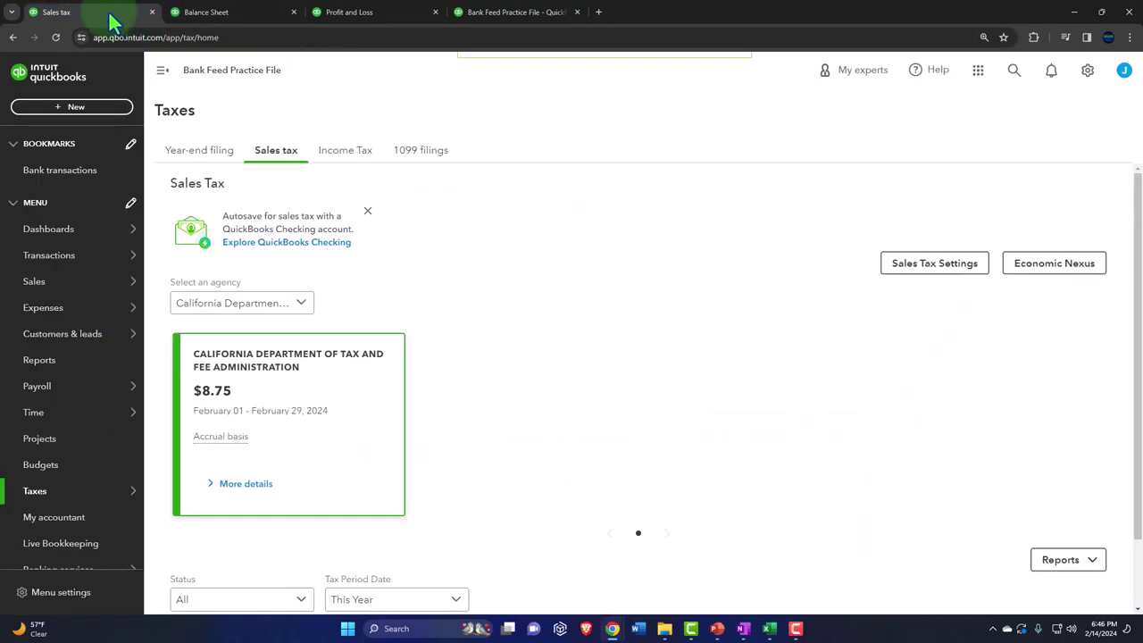
{"action": "mouse_move", "coordinate": [79, 230]}
{"action": "left_click", "coordinate": [65, 258]}
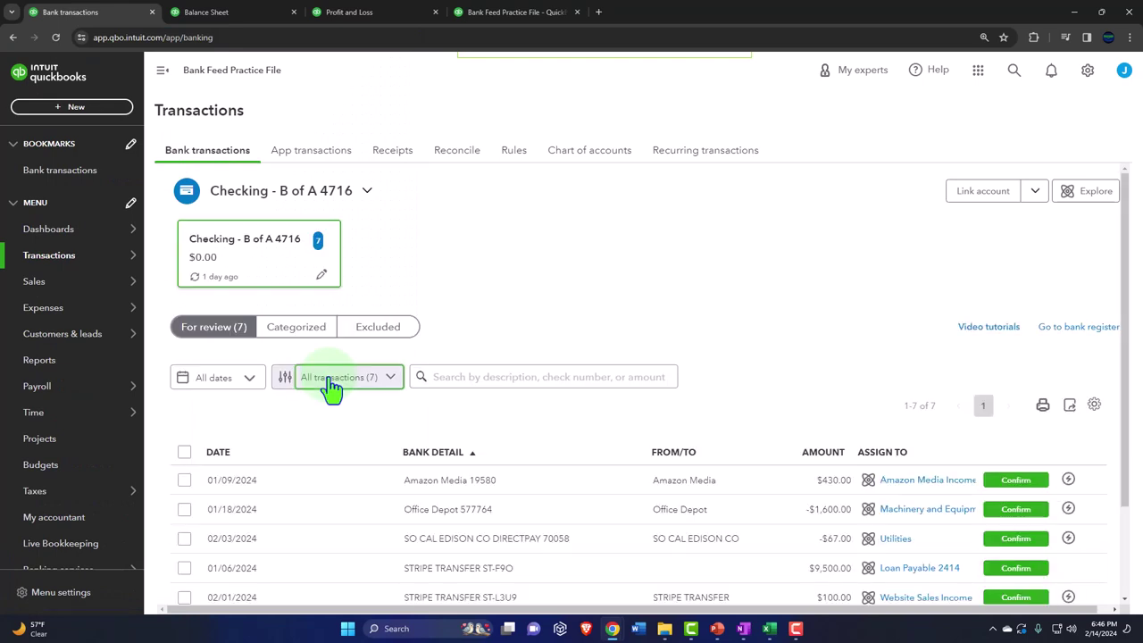
{"action": "scroll", "coordinate": [327, 387], "scroll_direction": "down", "scroll_amount": 2}
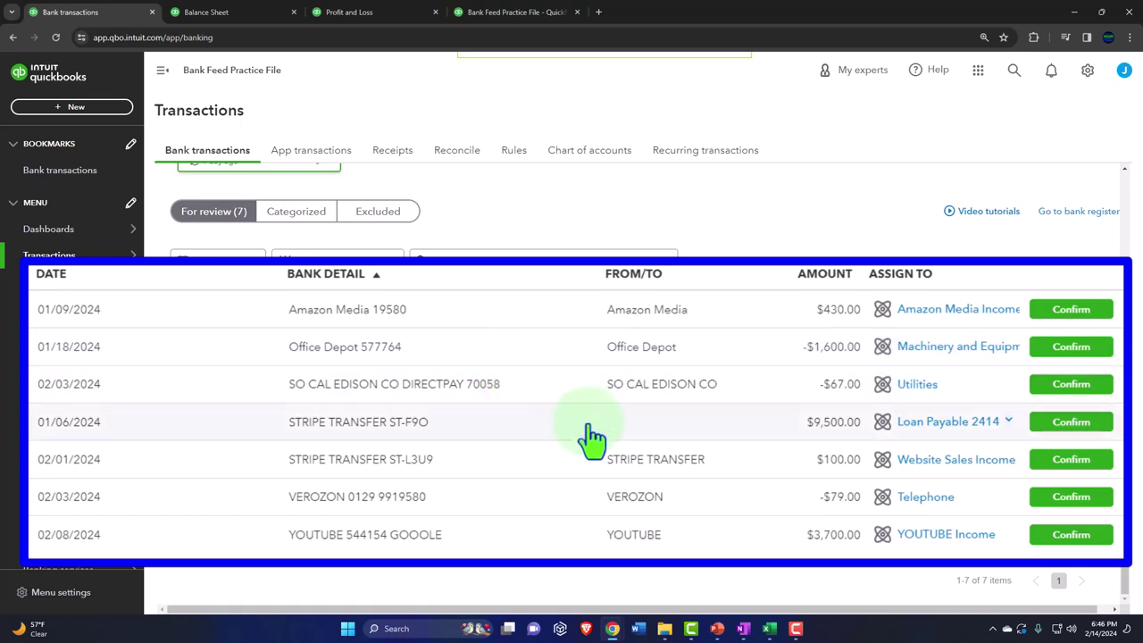
Switch to the blank Excel workbook and enter the headings Date, Amount and Descripton in cells A1 to C1.
{"action": "left_click", "coordinate": [769, 629]}
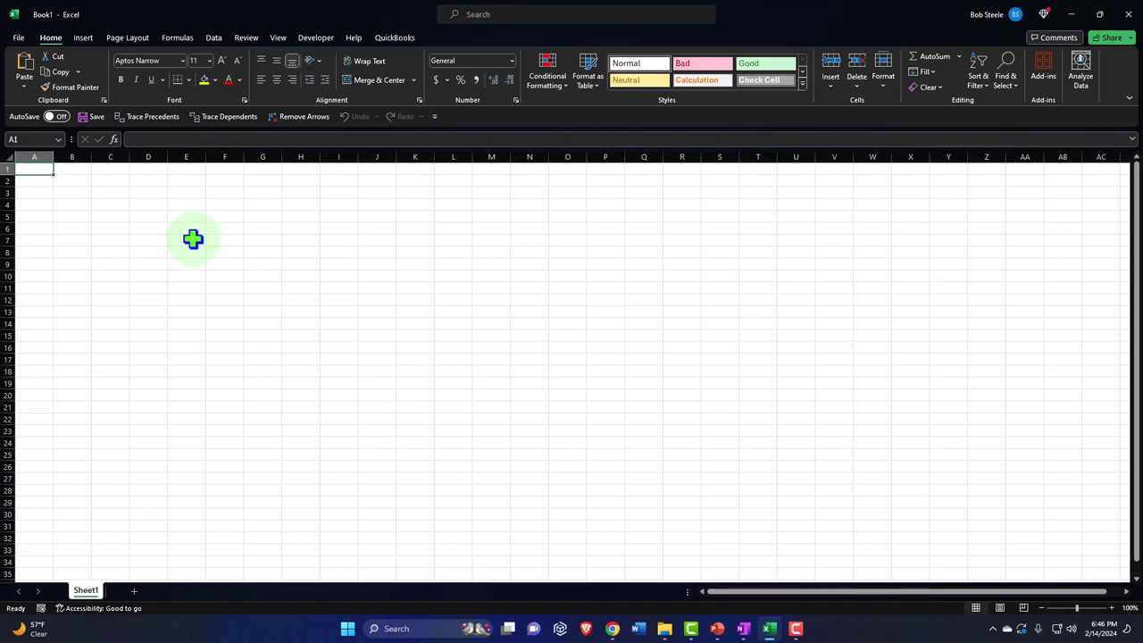
{"action": "scroll", "coordinate": [193, 238], "scroll_direction": "up", "scroll_amount": 8}
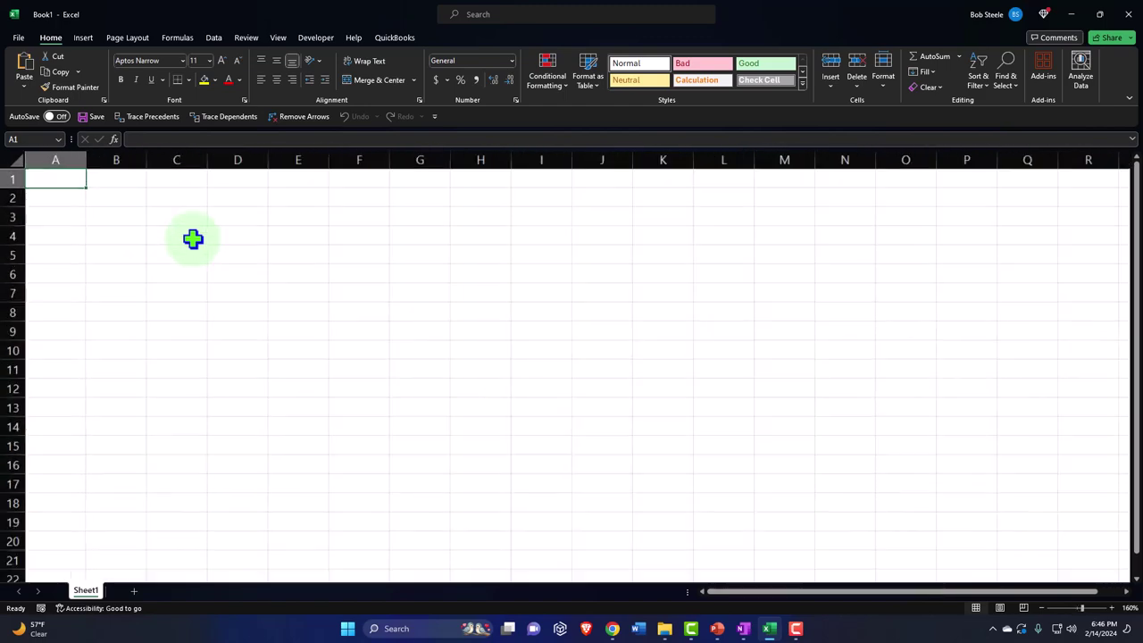
{"action": "type", "text": "Date"}
{"action": "key", "text": "Tab"}
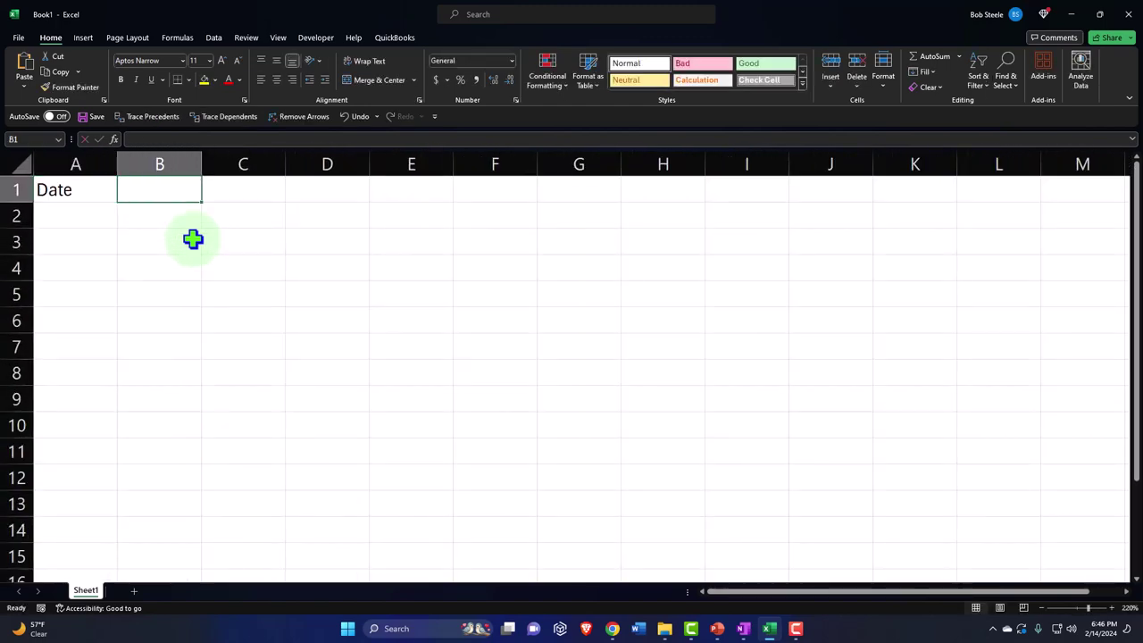
{"action": "type", "text": "Ao"}
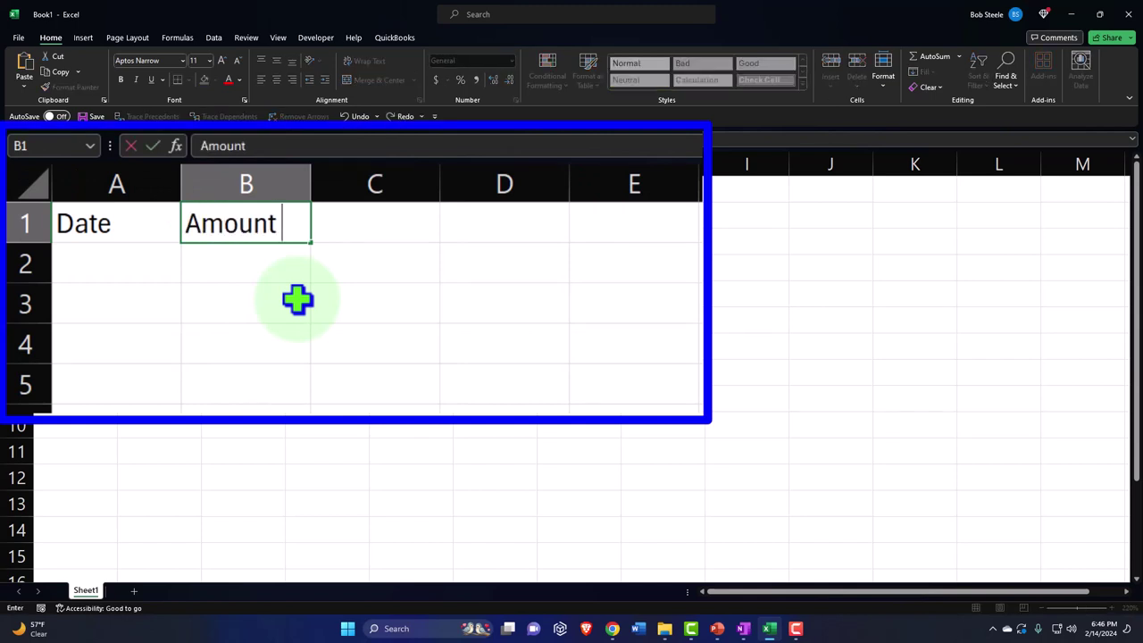
{"action": "key", "text": "Tab"}
{"action": "type", "text": "De"}
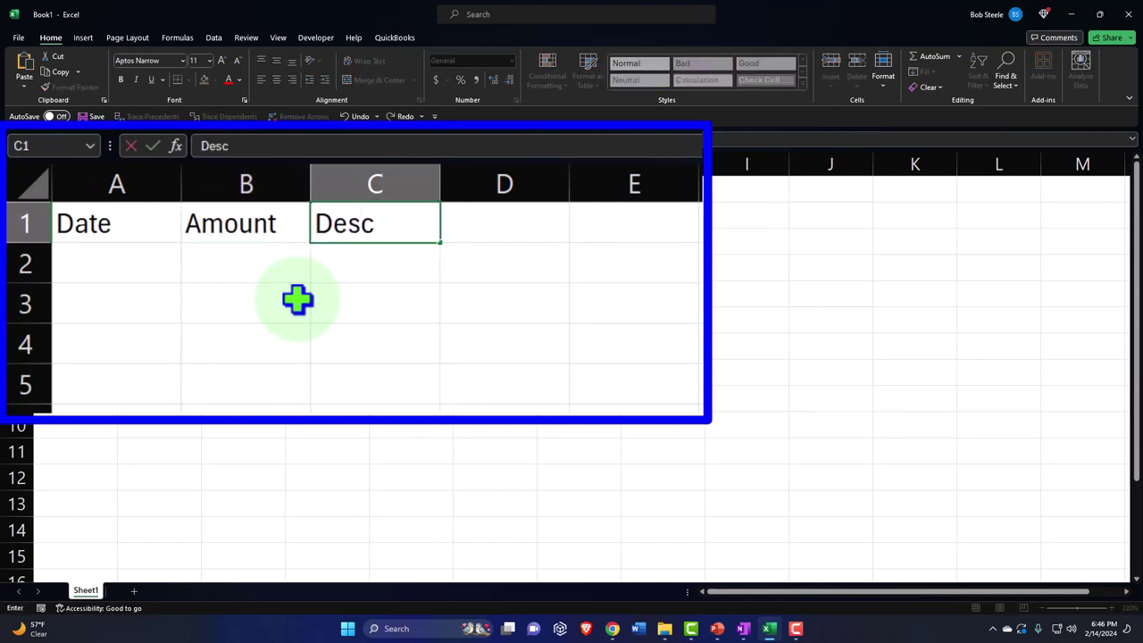
{"action": "type", "text": "scripton"}
{"action": "key", "text": "Return"}
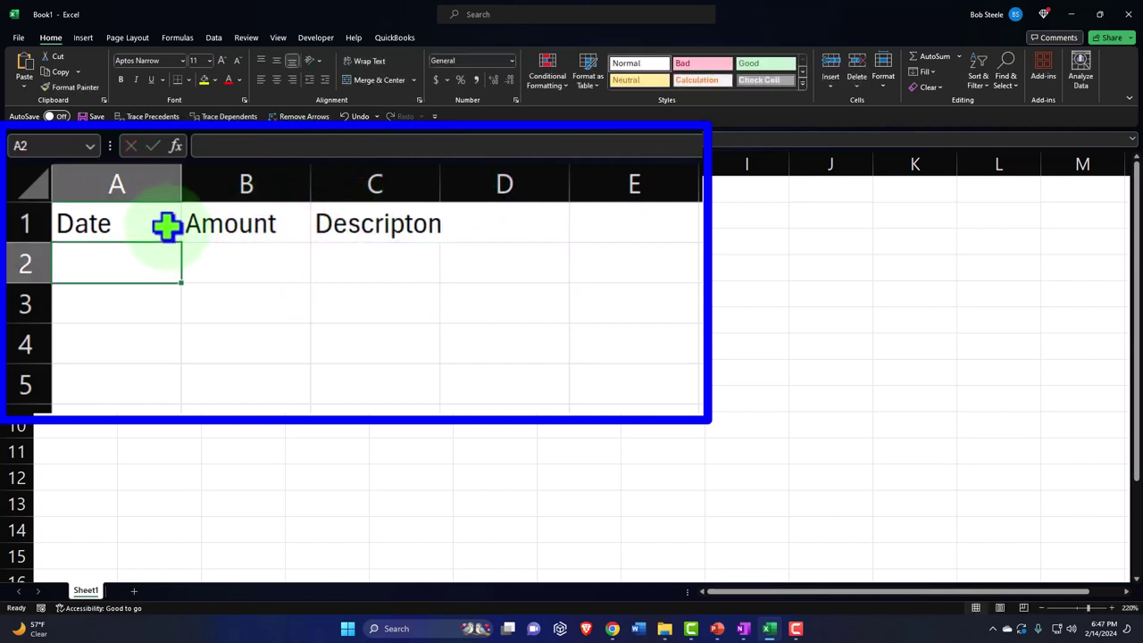
Spell-check the headings in A1:C1 and correct the misspelled one to Description.
{"action": "left_click_drag", "start_coordinate": [166, 226], "coordinate": [345, 219]}
{"action": "left_click", "coordinate": [278, 38]}
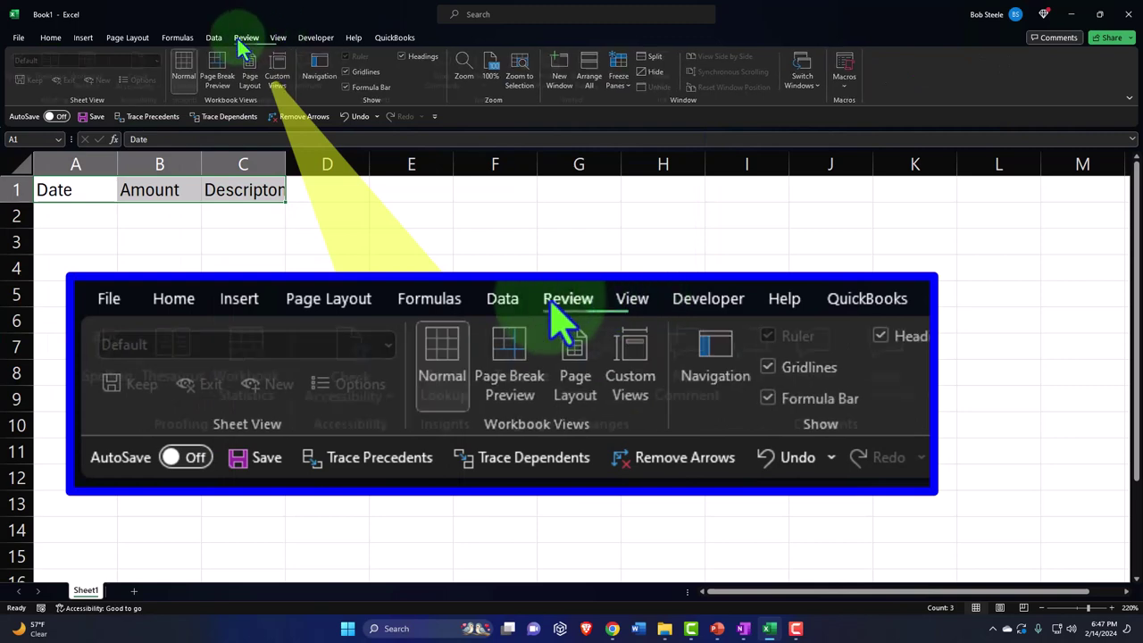
{"action": "left_click", "coordinate": [246, 38]}
{"action": "left_click", "coordinate": [25, 67]}
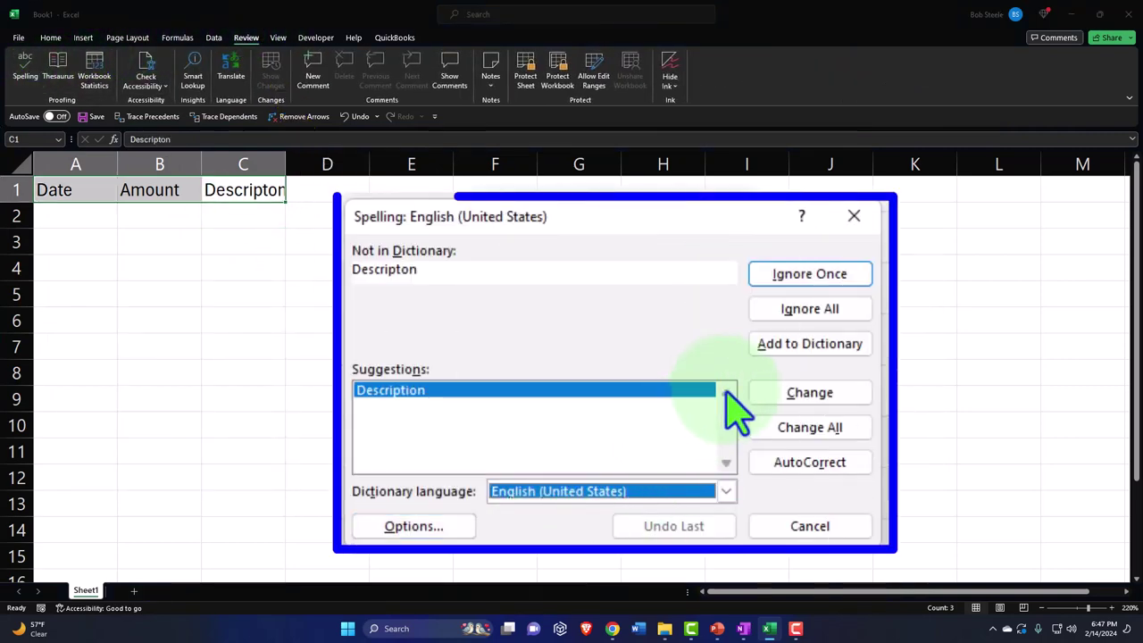
{"action": "left_click", "coordinate": [797, 400]}
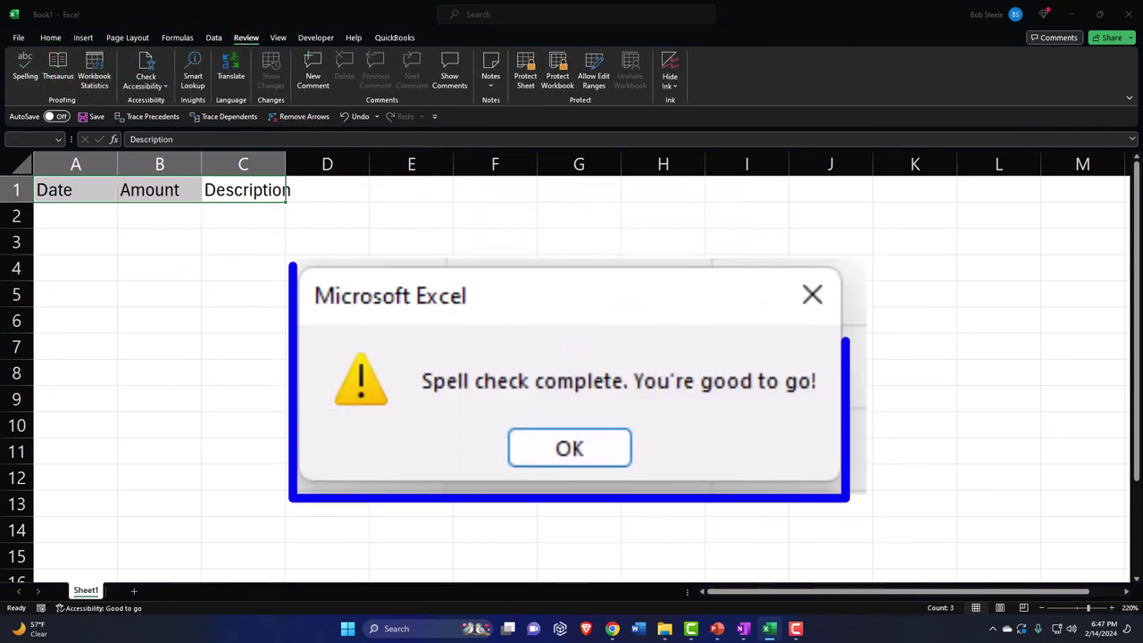
{"action": "key", "text": "Return"}
Switch to QuickBooks and check the sales receipt dates in the Payments to deposit transaction report.
{"action": "left_click", "coordinate": [770, 630]}
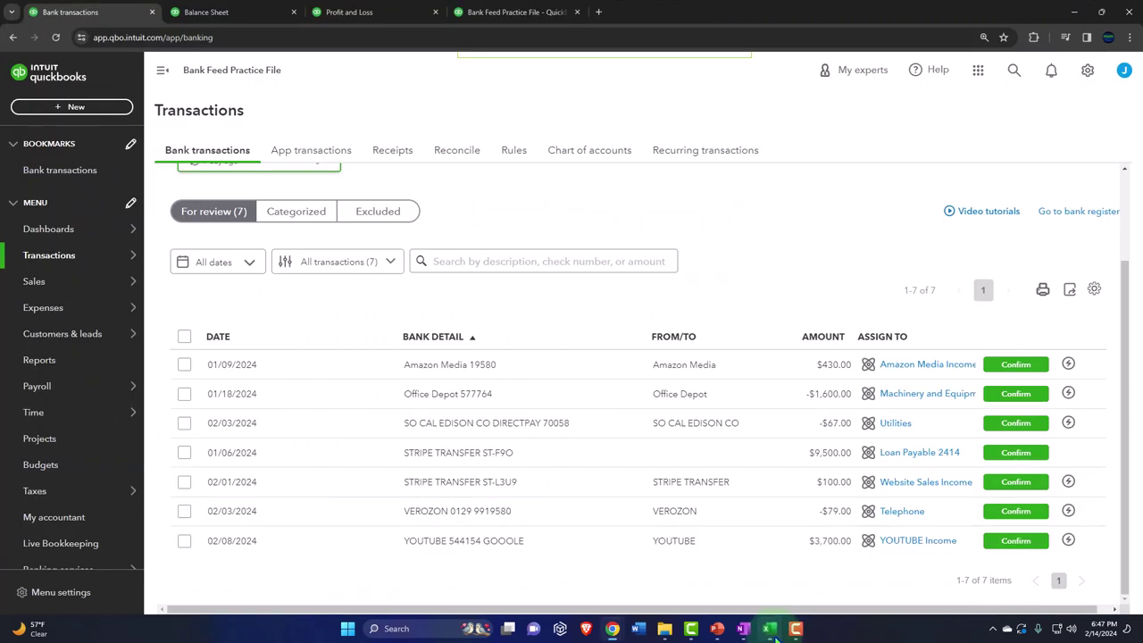
{"action": "left_click", "coordinate": [196, 13]}
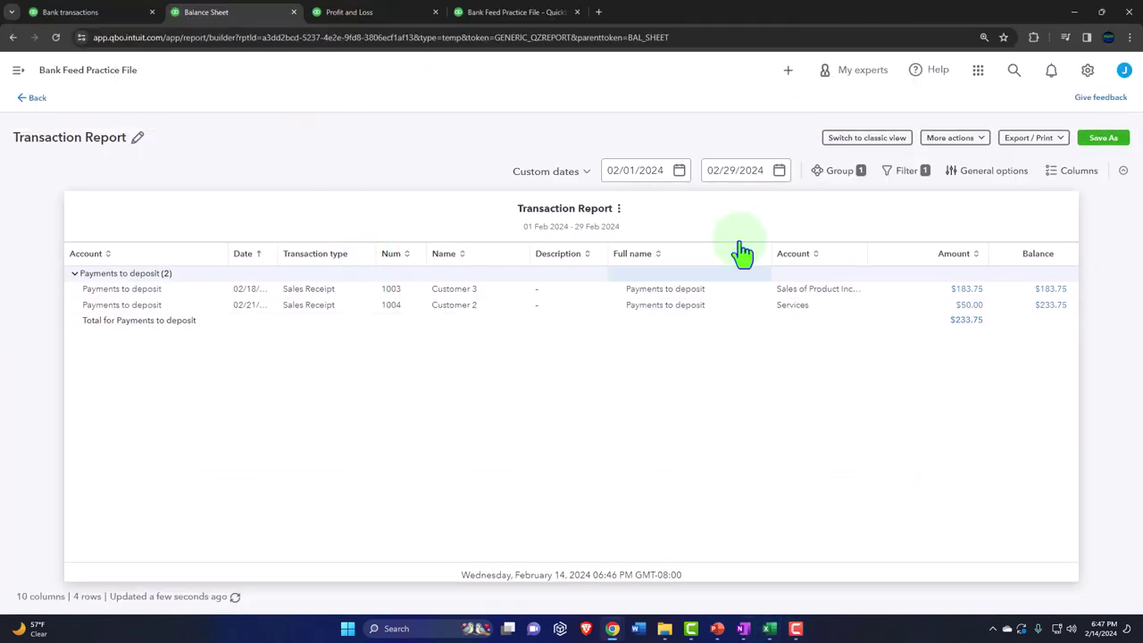
{"action": "left_click", "coordinate": [1074, 11]}
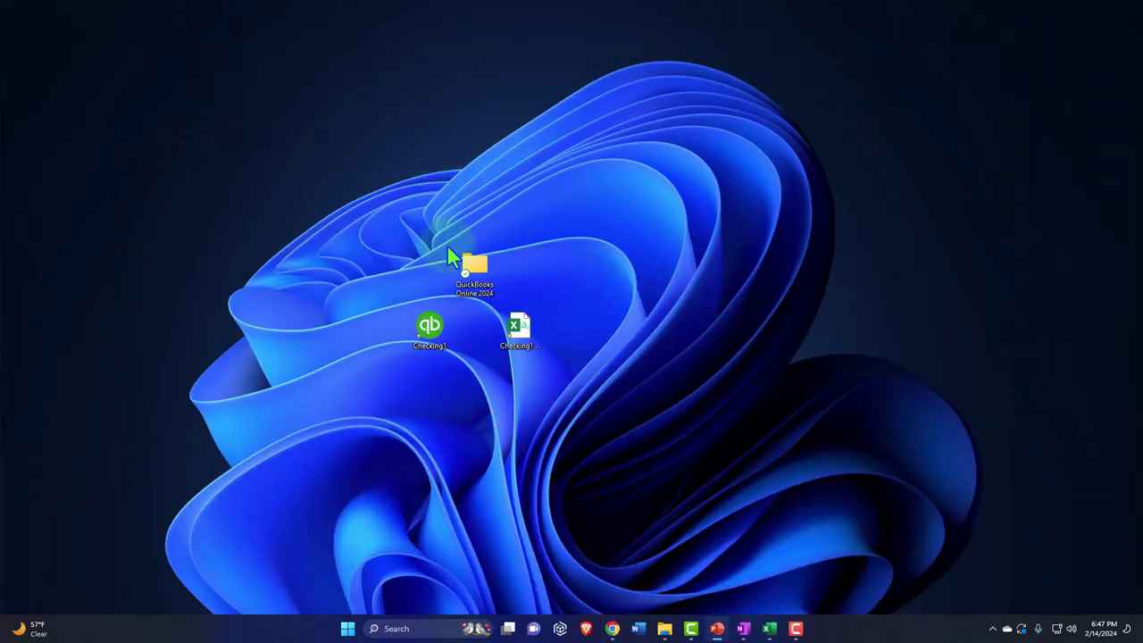
Switch back to the Excel workbook and enter the date 2/21/2024 in cell A2.
{"action": "left_click", "coordinate": [770, 629]}
{"action": "left_click", "coordinate": [142, 291]}
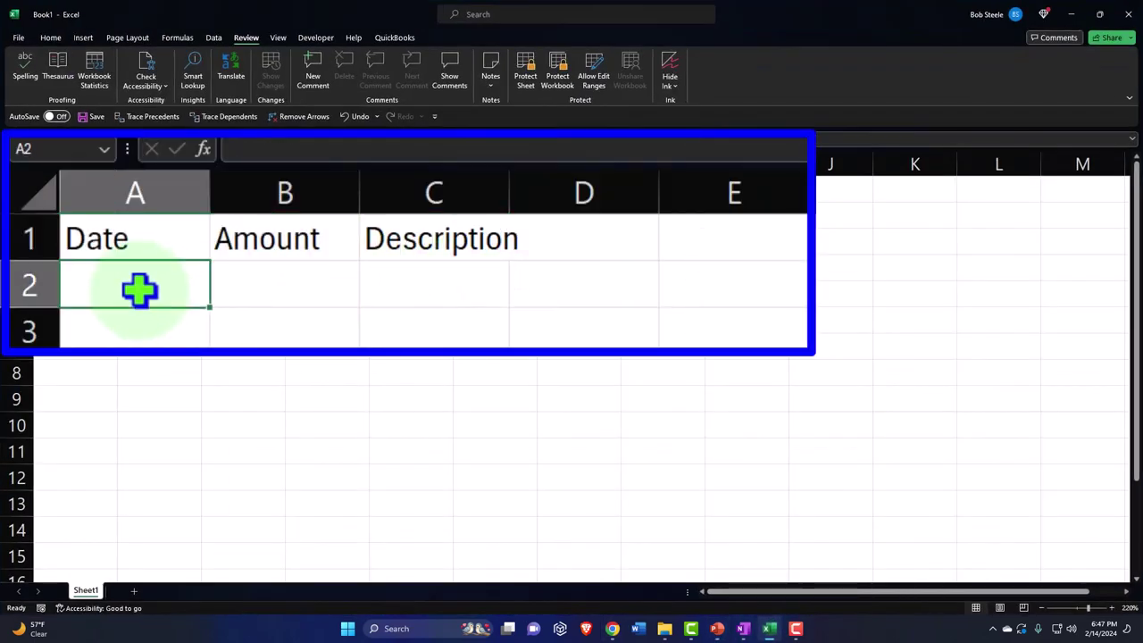
{"action": "type", "text": "2/21/"}
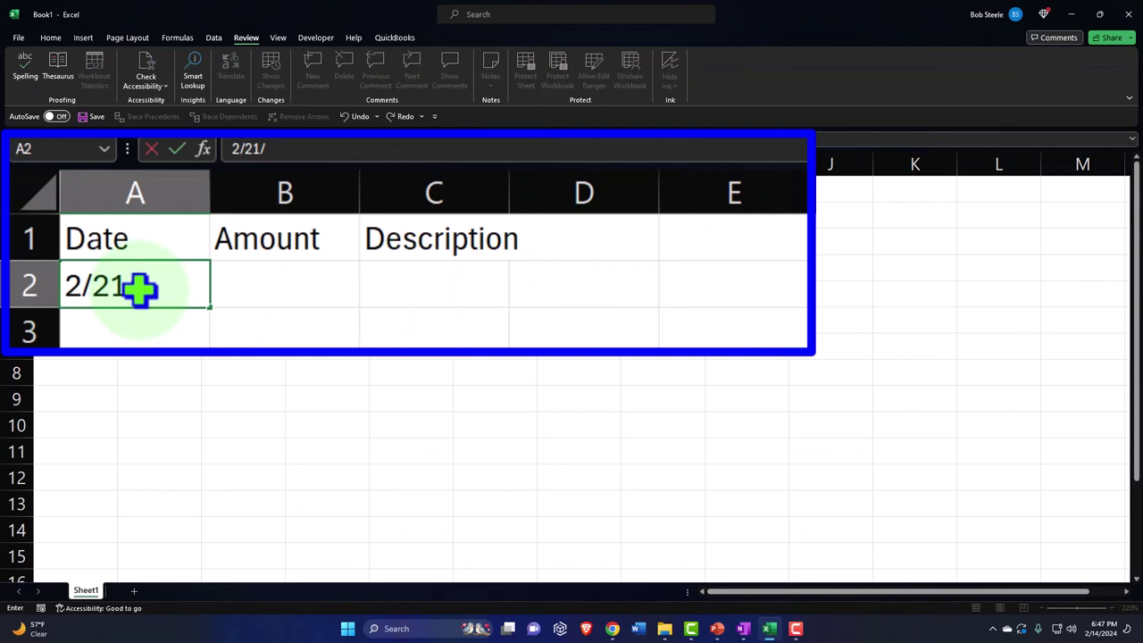
{"action": "type", "text": "2024"}
{"action": "key", "text": "Tab"}
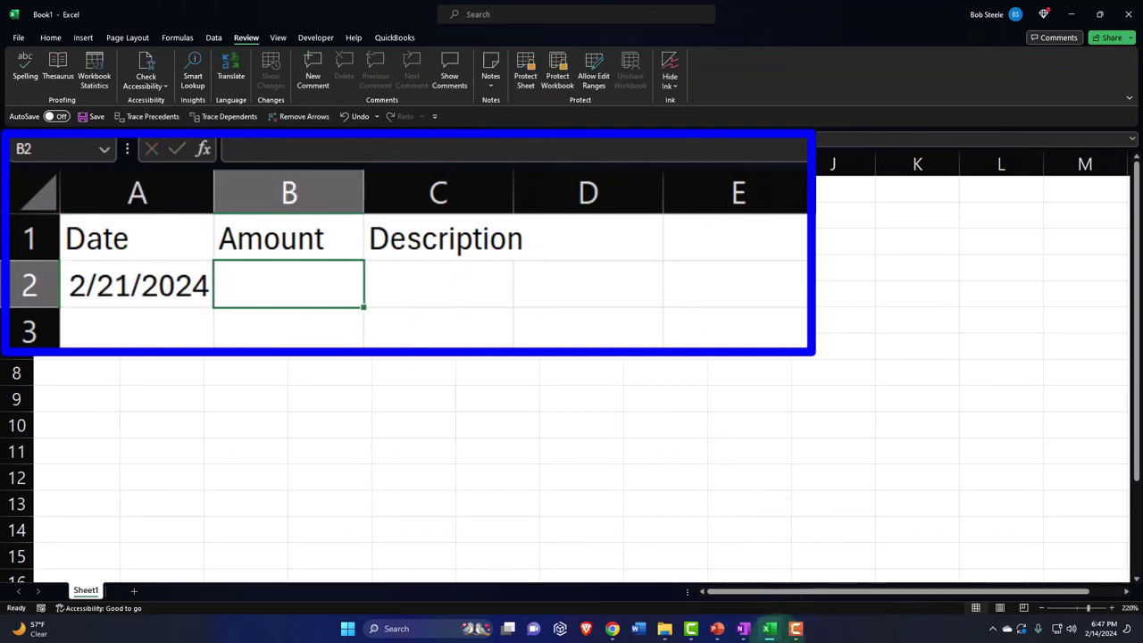
Return to the QuickBooks transaction report and check the total amount for Payments to deposit.
{"action": "left_click", "coordinate": [770, 629]}
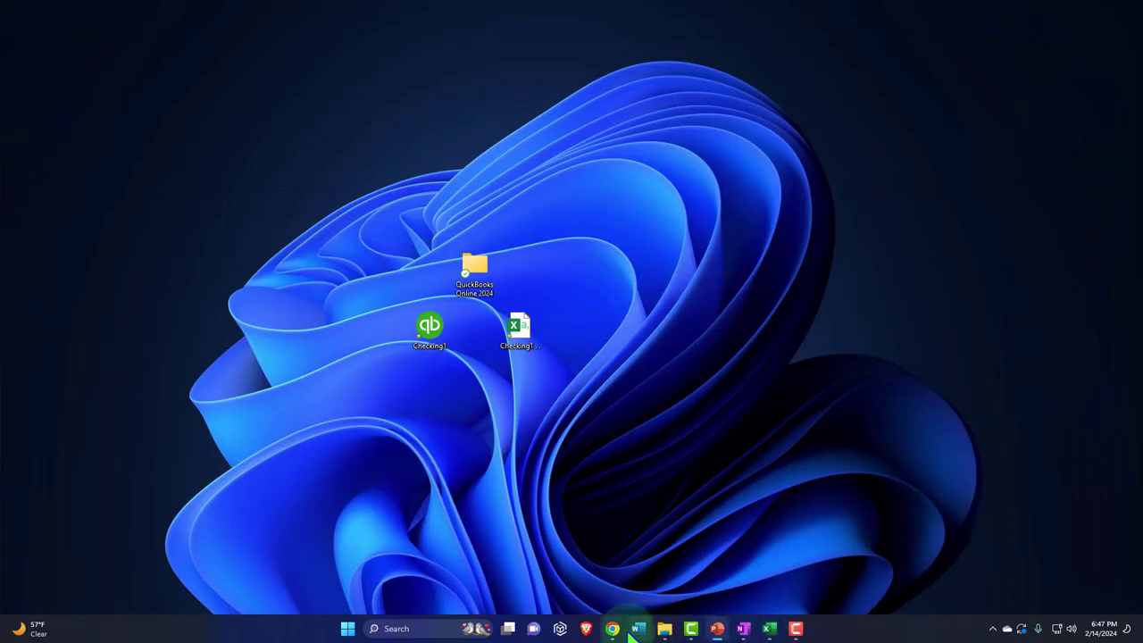
{"action": "mouse_move", "coordinate": [612, 631]}
{"action": "left_click", "coordinate": [581, 561]}
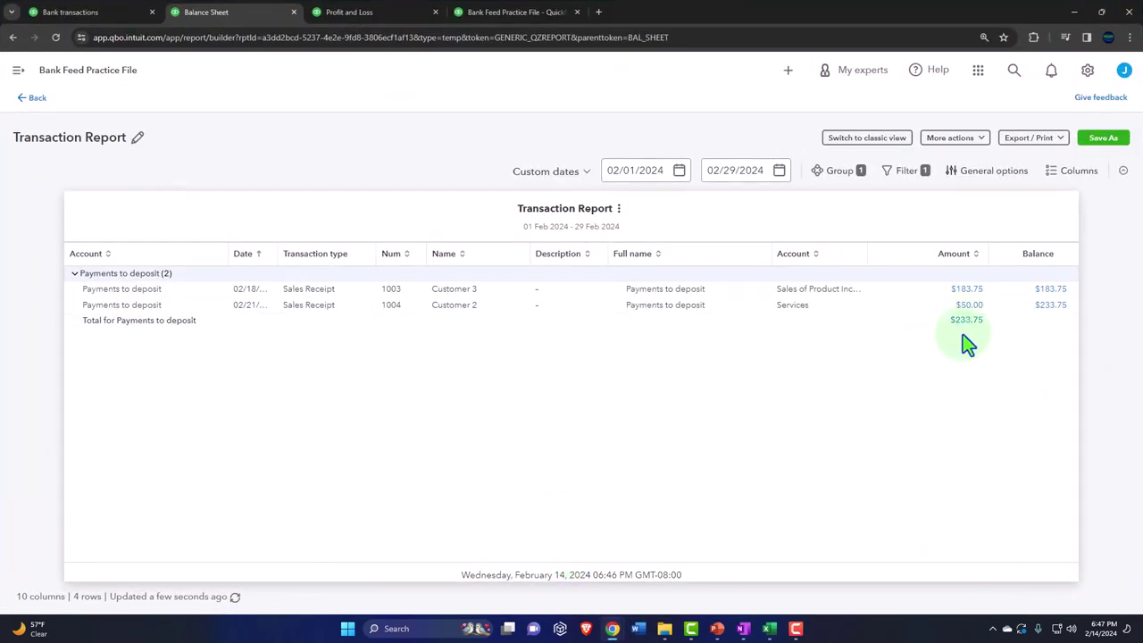
Switch to the Excel workbook and enter the amount 233.75 in B2 and the description Cash Deposit in C2.
{"action": "left_click", "coordinate": [1072, 16]}
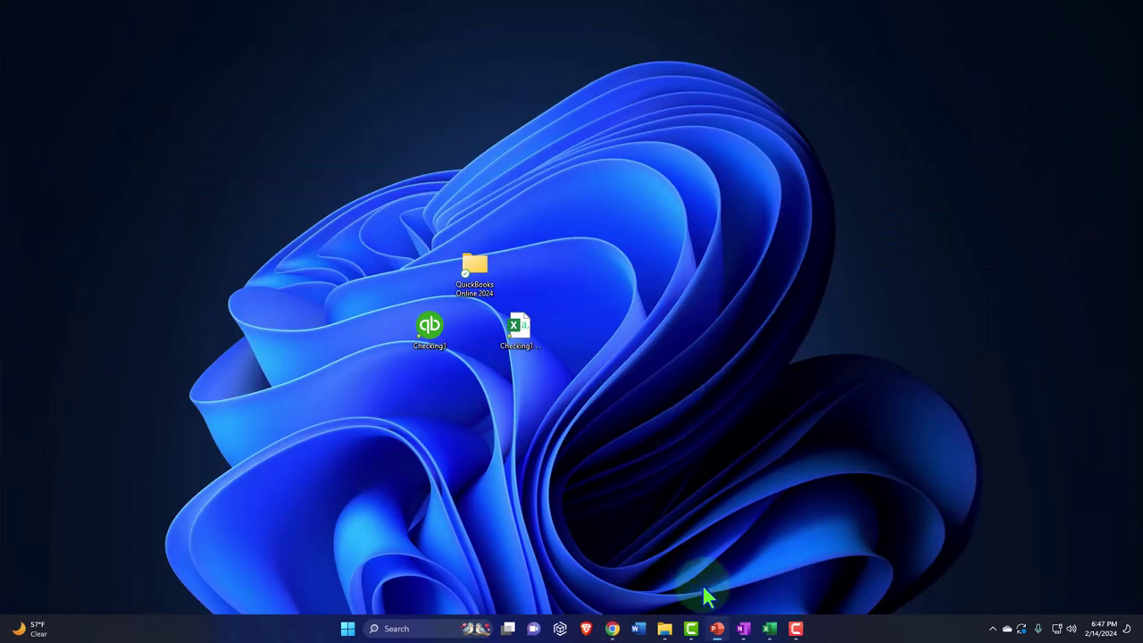
{"action": "left_click", "coordinate": [769, 629]}
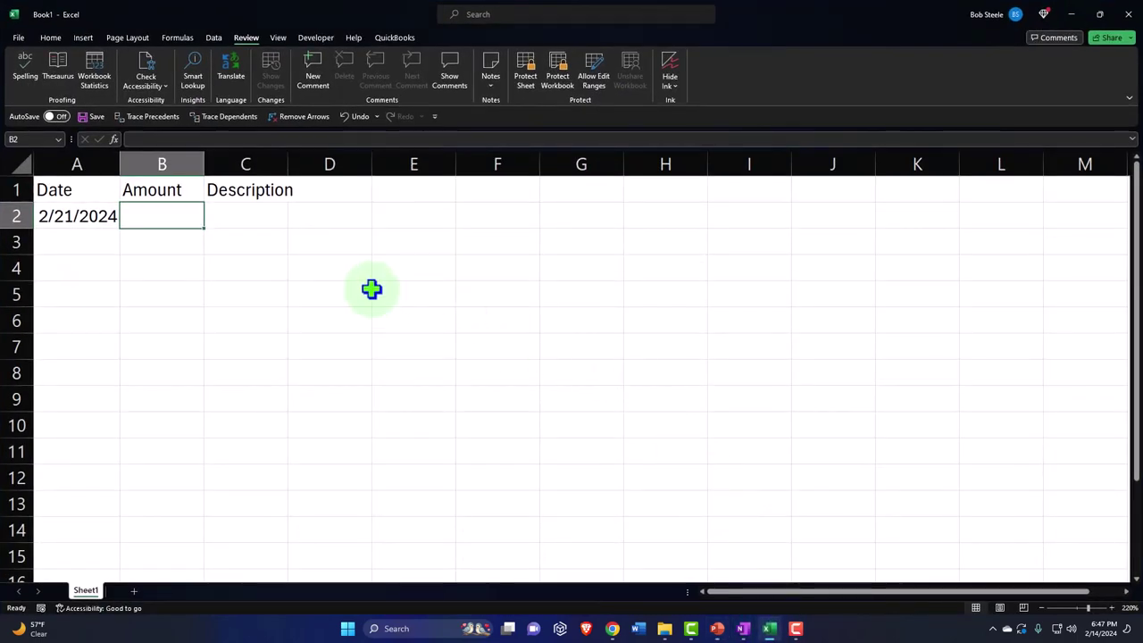
{"action": "type", "text": "233."}
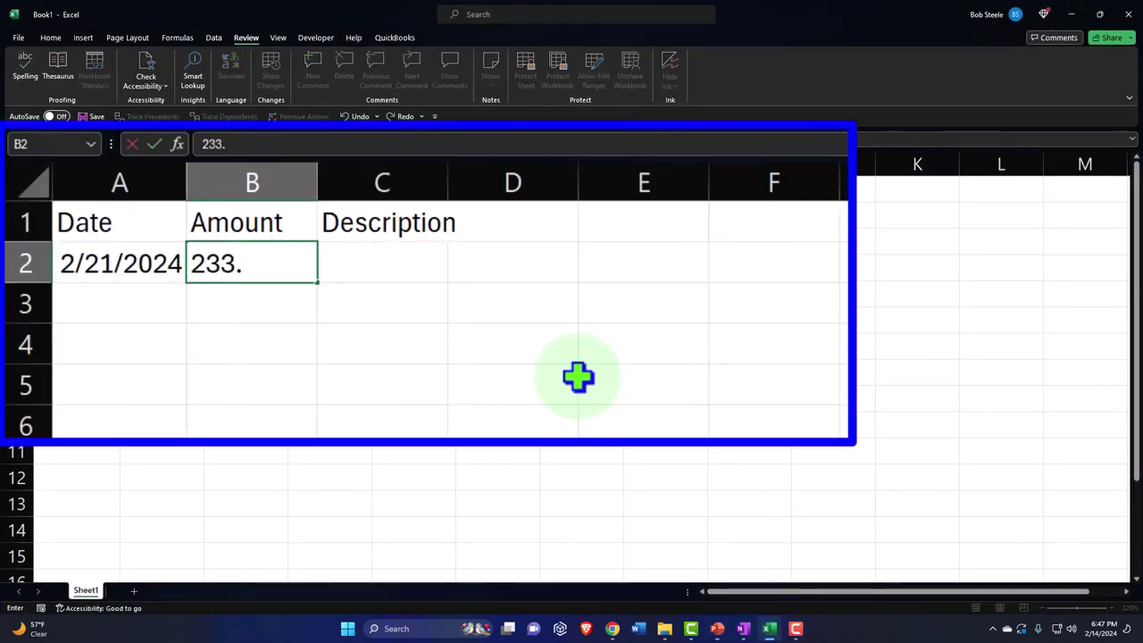
{"action": "type", "text": "75"}
{"action": "key", "text": "Tab"}
{"action": "type", "text": "DCash"}
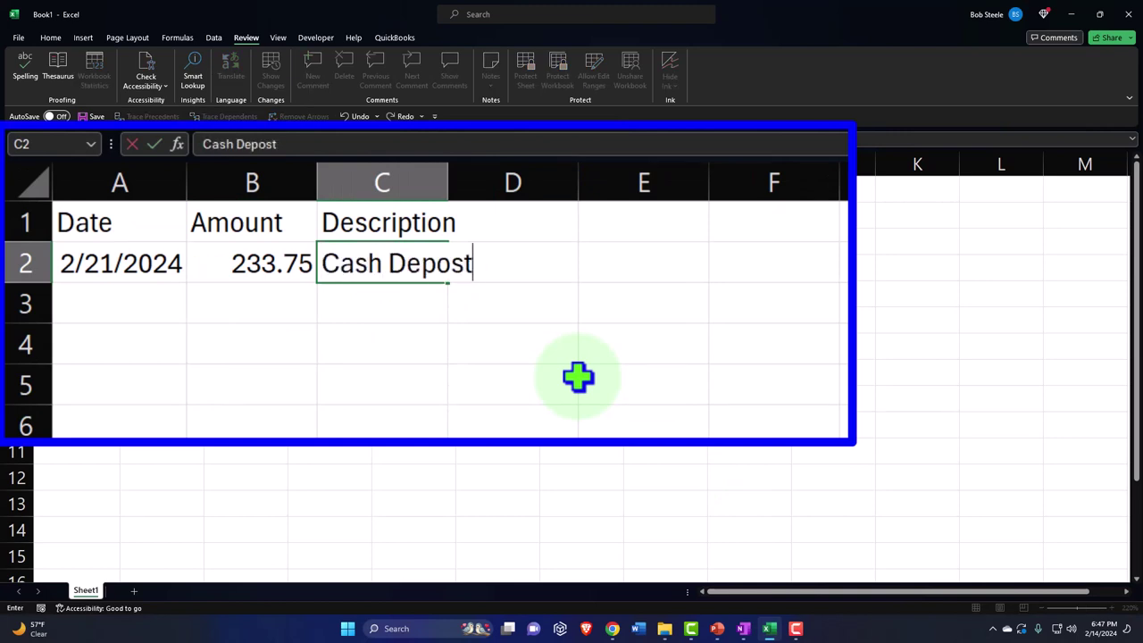
{"action": "key", "text": "Return"}
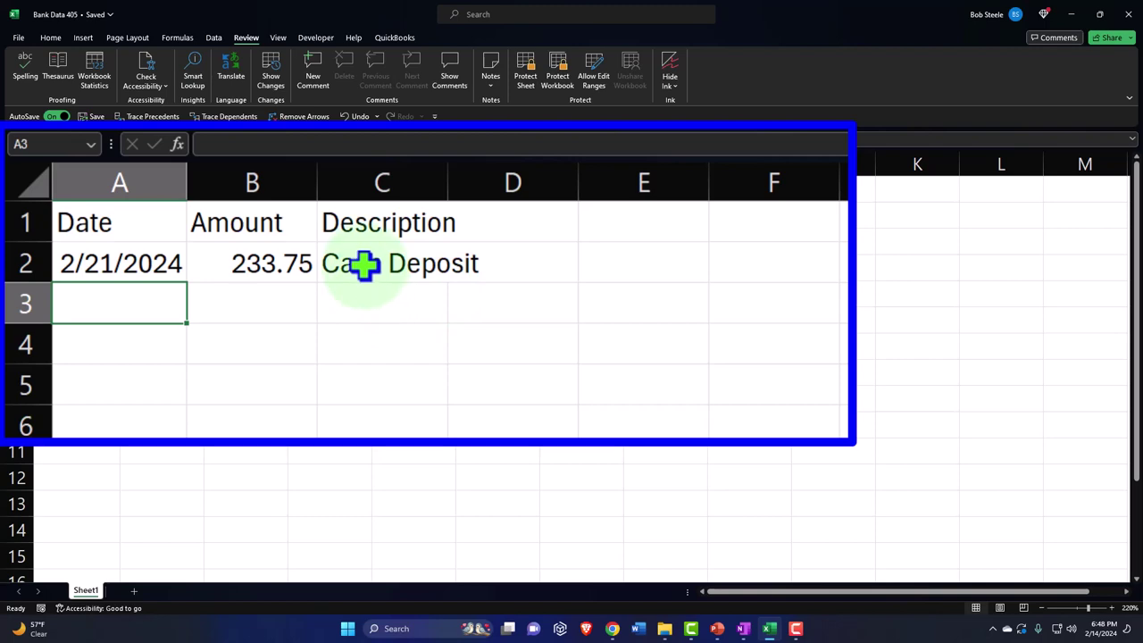
Save a copy of the workbook as Bank Data 405 in CSV (Comma delimited) format and close the workbook.
{"action": "left_click", "coordinate": [18, 38]}
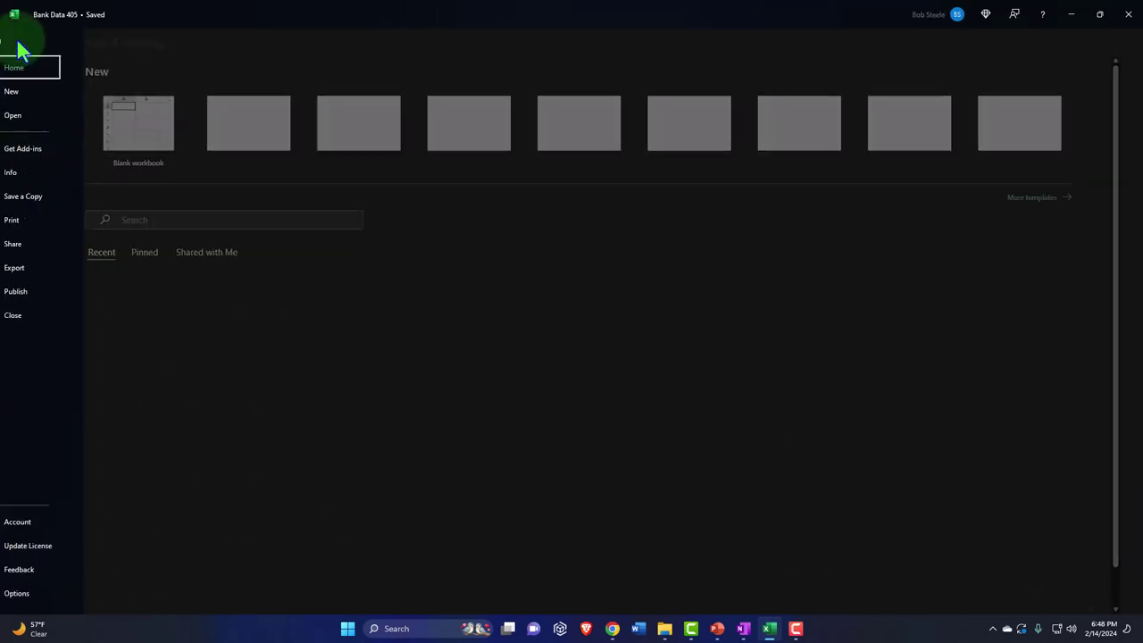
{"action": "left_click", "coordinate": [45, 196]}
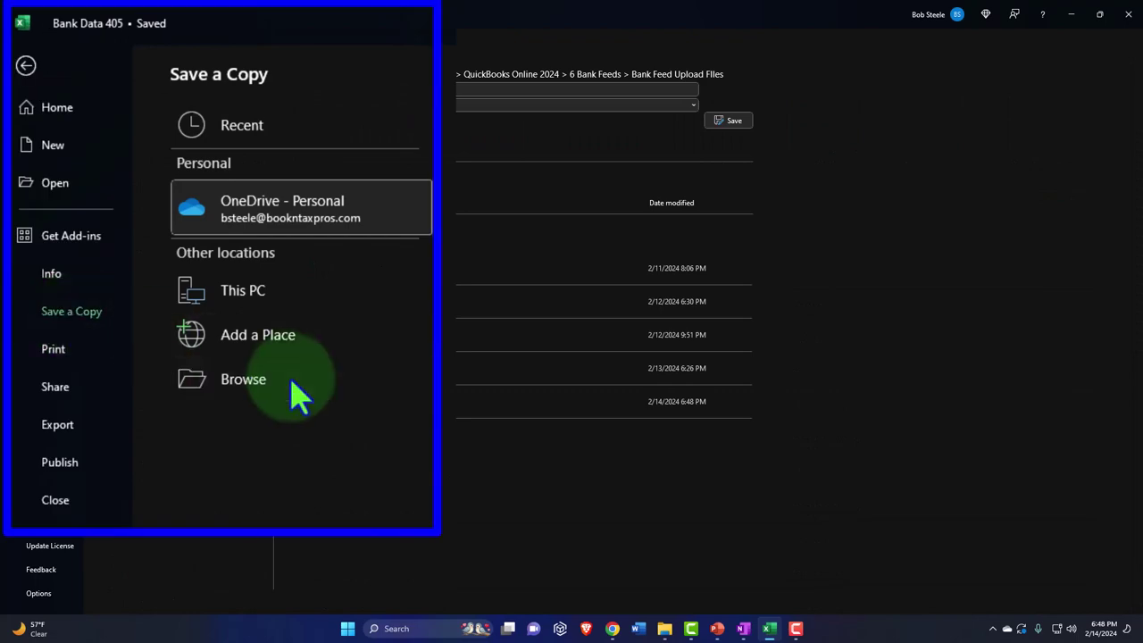
{"action": "left_click", "coordinate": [183, 241]}
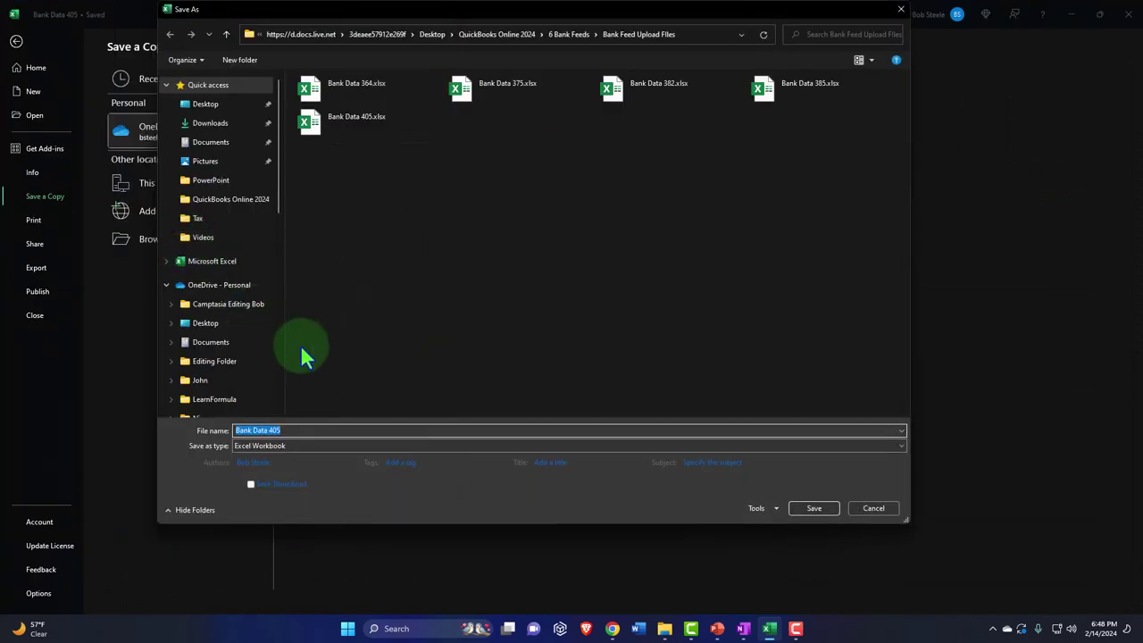
{"action": "left_click", "coordinate": [313, 446]}
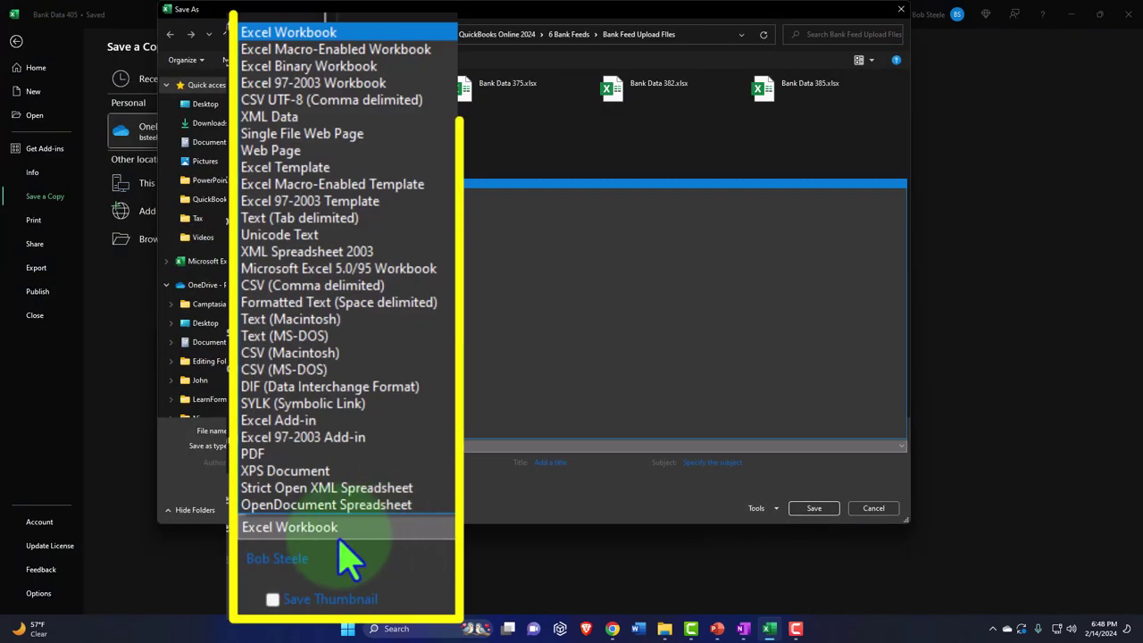
{"action": "left_click", "coordinate": [299, 285]}
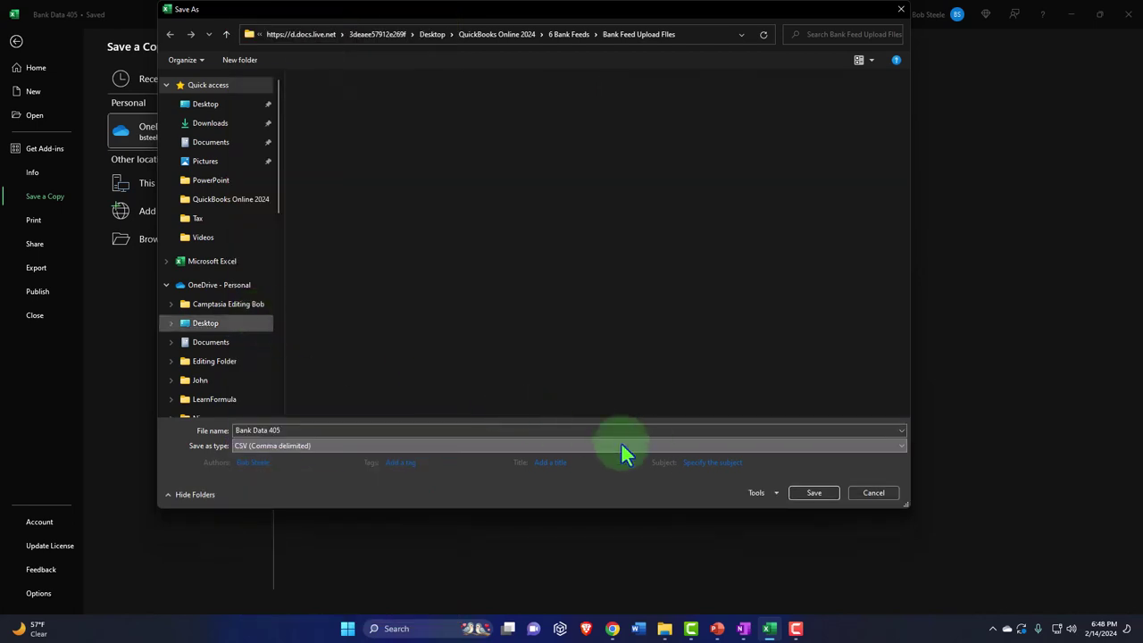
{"action": "left_click", "coordinate": [809, 496]}
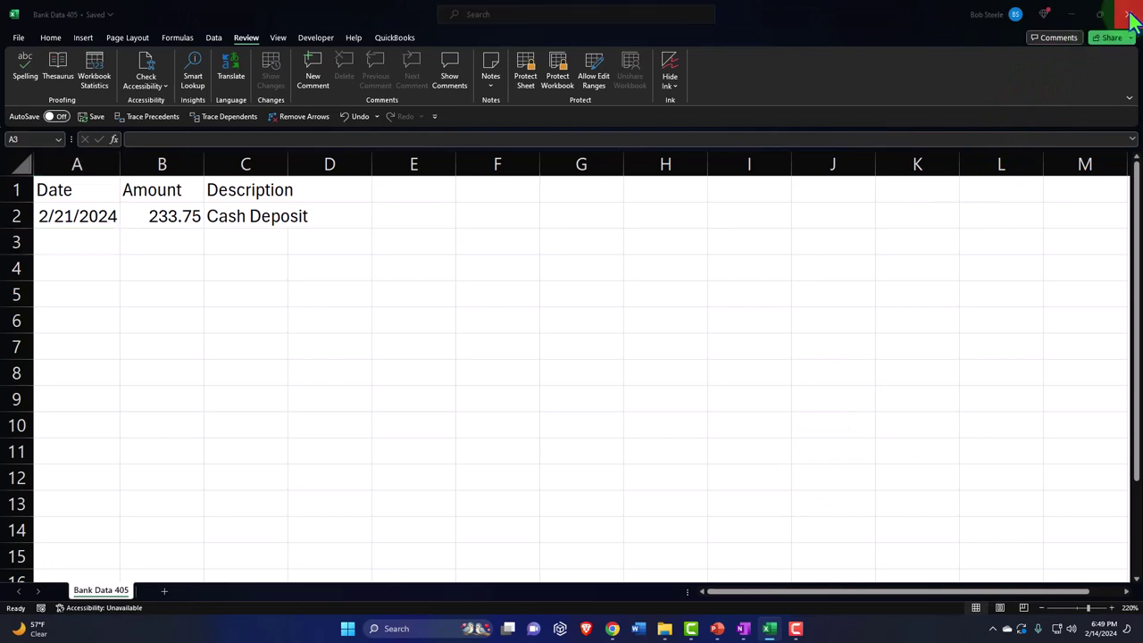
{"action": "left_click", "coordinate": [1128, 14]}
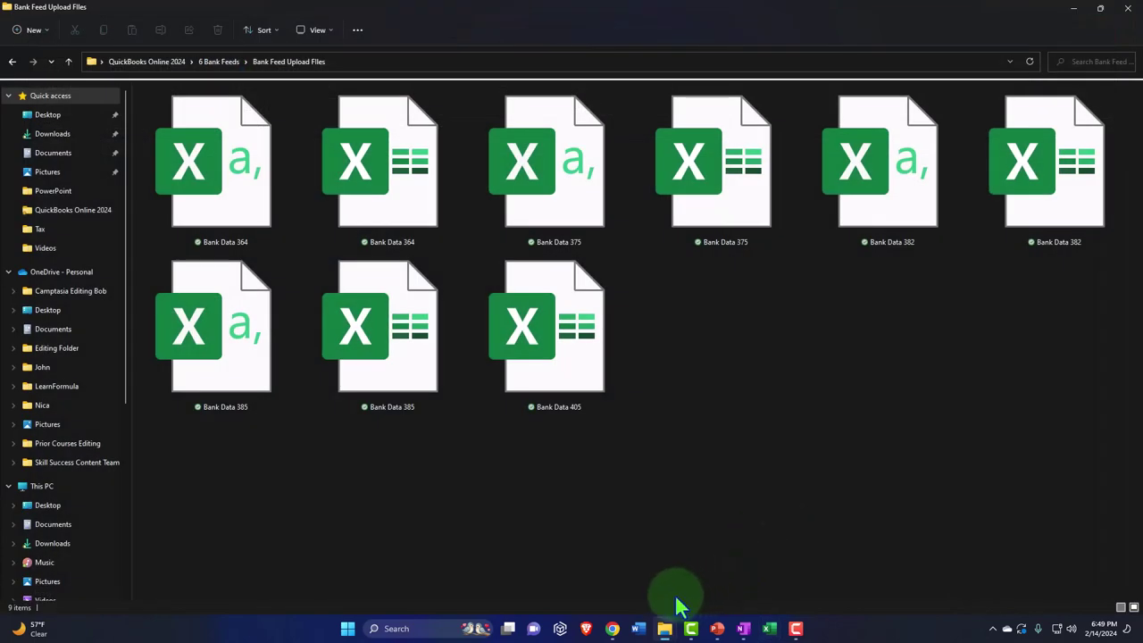
Switch to QuickBooks and start a file upload to import bank transactions from the Bank transactions page.
{"action": "mouse_move", "coordinate": [613, 627]}
{"action": "left_click", "coordinate": [578, 574]}
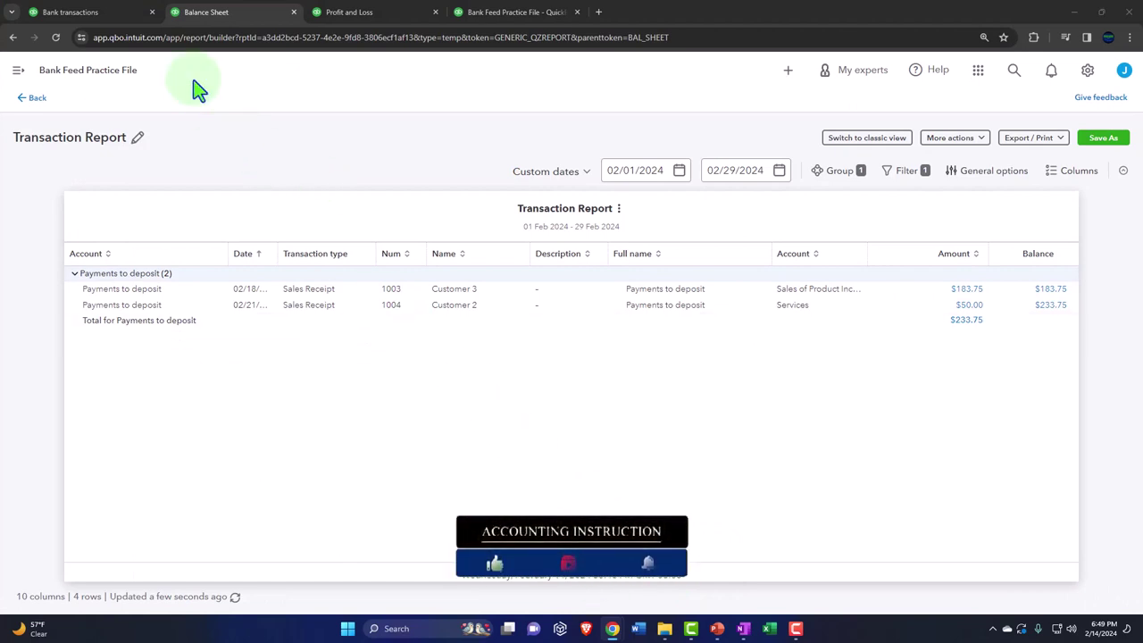
{"action": "left_click", "coordinate": [71, 11]}
{"action": "mouse_move", "coordinate": [32, 257]}
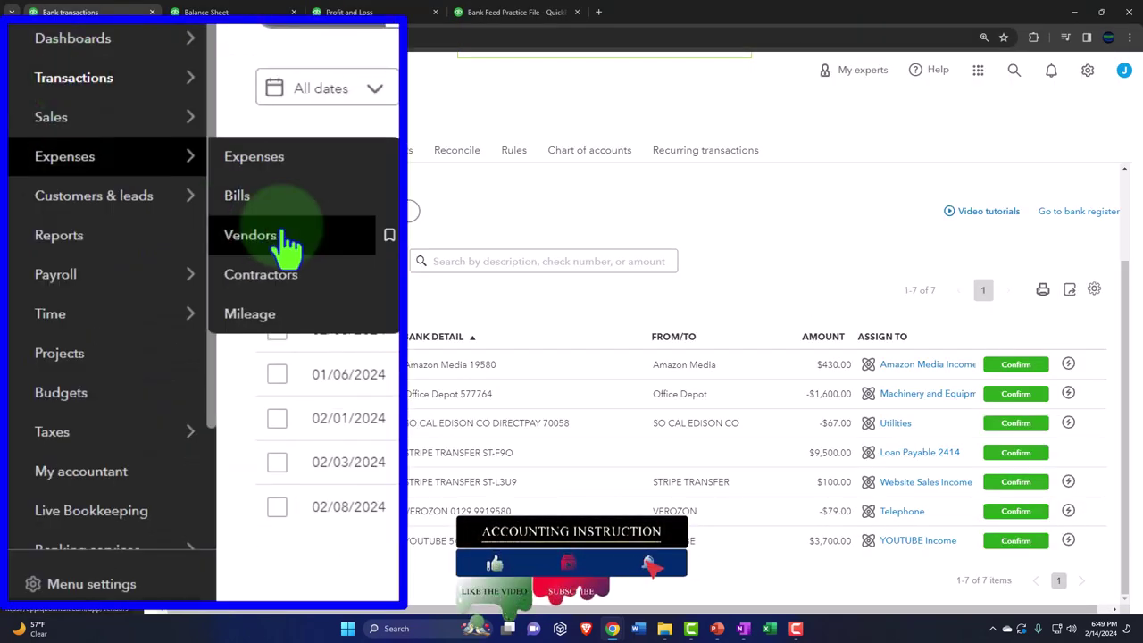
{"action": "key", "text": "ctrl+plus"}
{"action": "left_click", "coordinate": [185, 74]}
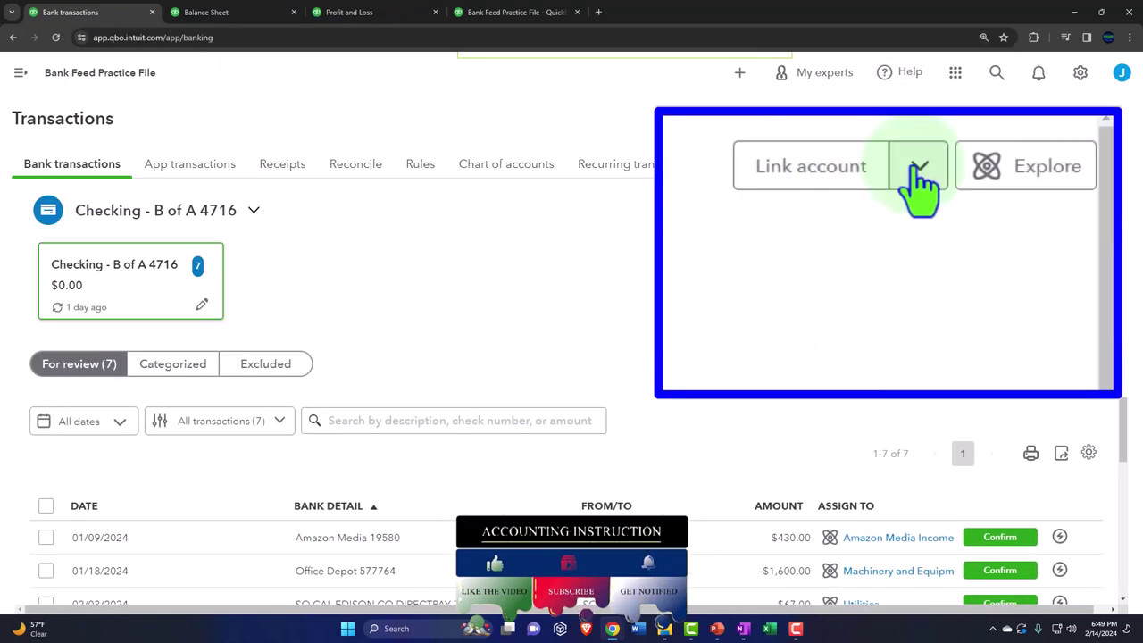
{"action": "left_click", "coordinate": [919, 168]}
{"action": "left_click", "coordinate": [804, 234]}
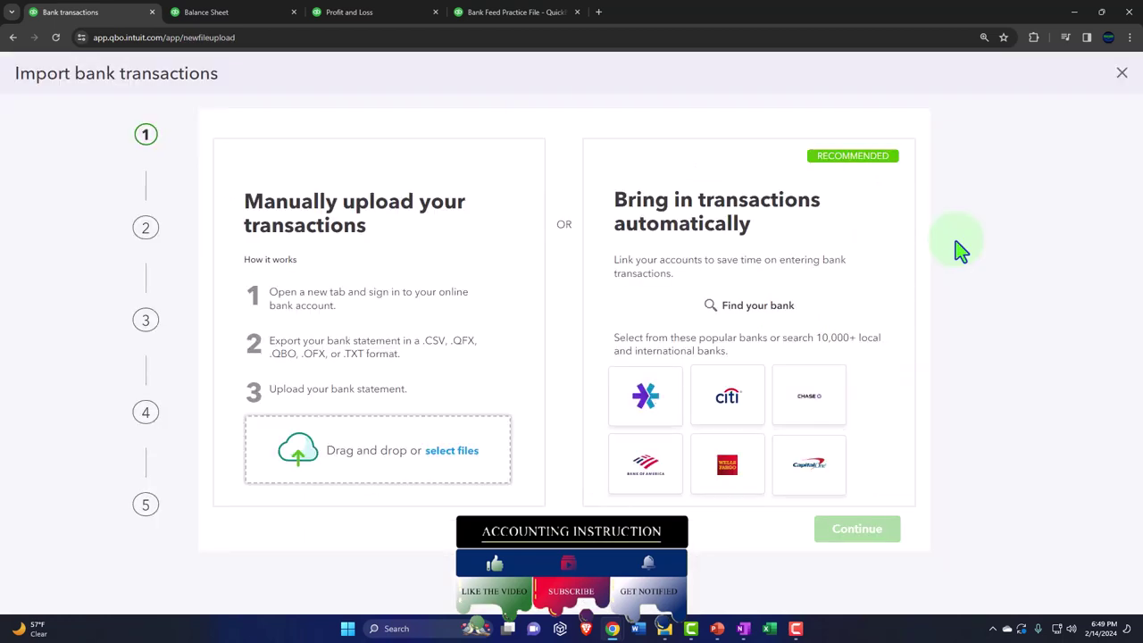
Choose Bank Data 405.csv from the Bank Feed Upload Files folder, using the path copied from File Explorer, as the file to upload.
{"action": "left_click", "coordinate": [452, 452]}
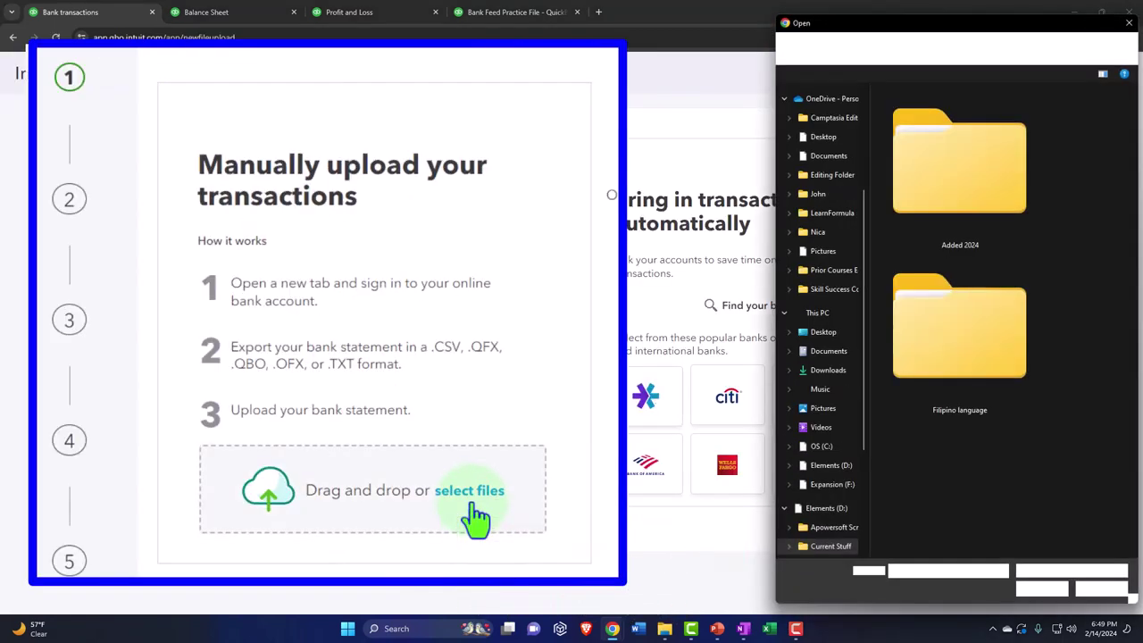
{"action": "mouse_move", "coordinate": [664, 628]}
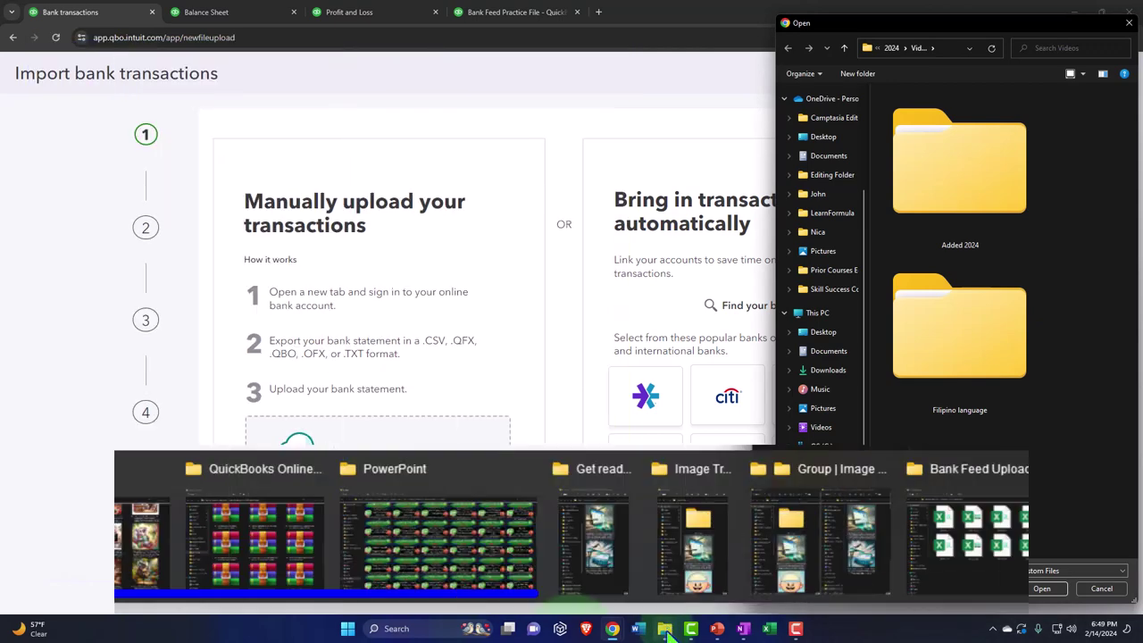
{"action": "left_click", "coordinate": [1005, 527]}
{"action": "left_click", "coordinate": [596, 62]}
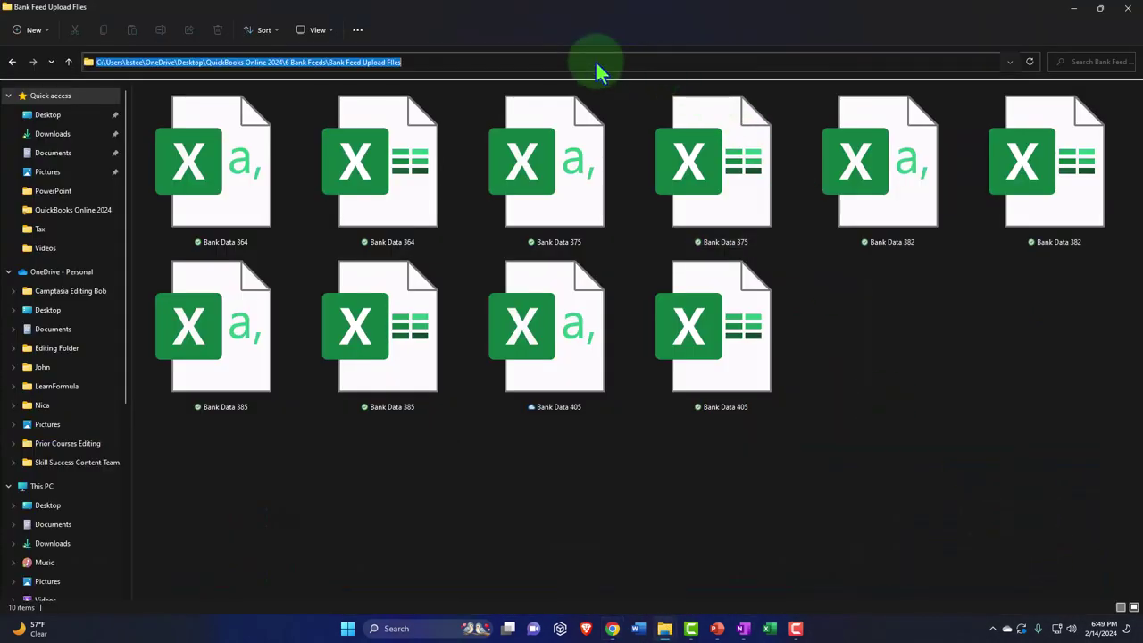
{"action": "left_click", "coordinate": [1079, 8]}
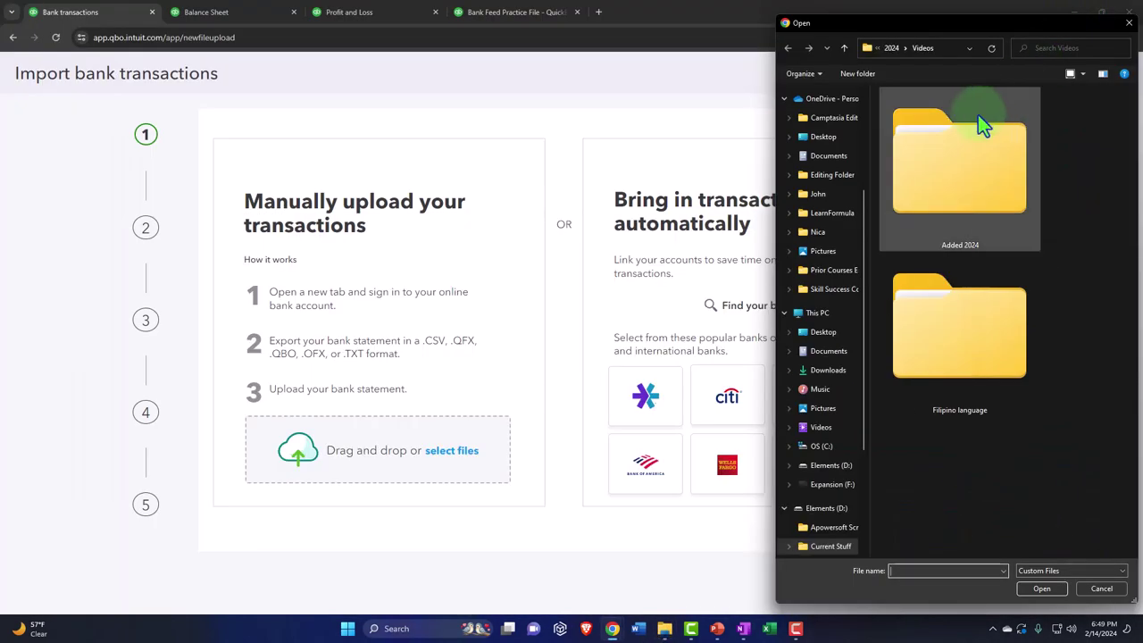
{"action": "key", "text": "ctrl+v"}
{"action": "key", "text": "Return"}
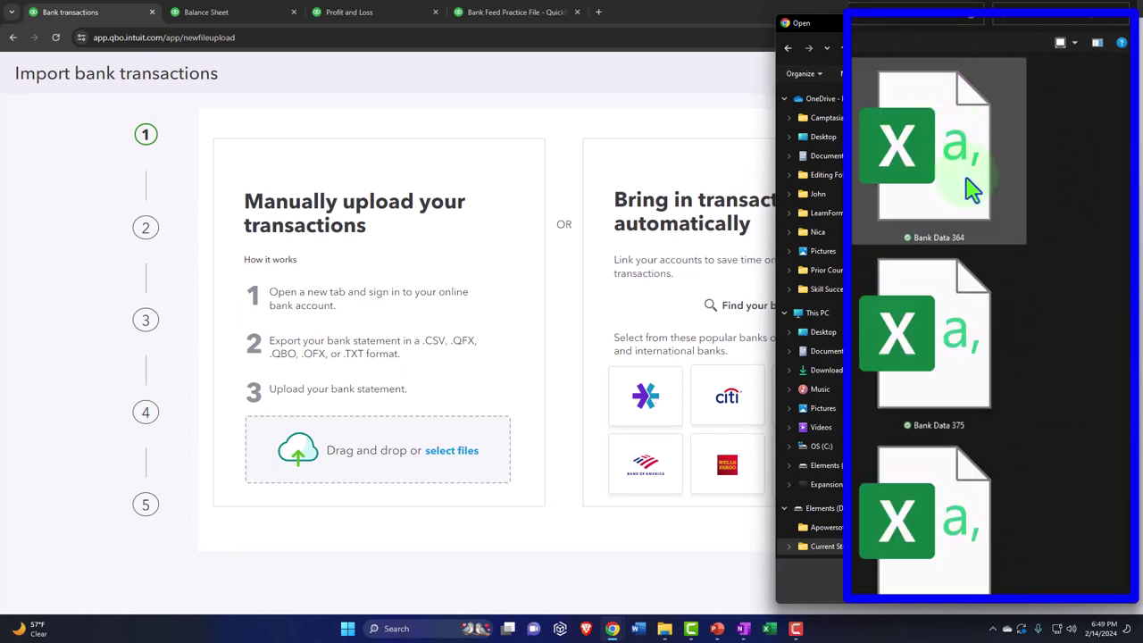
{"action": "scroll", "coordinate": [951, 223], "scroll_direction": "down", "scroll_amount": 1}
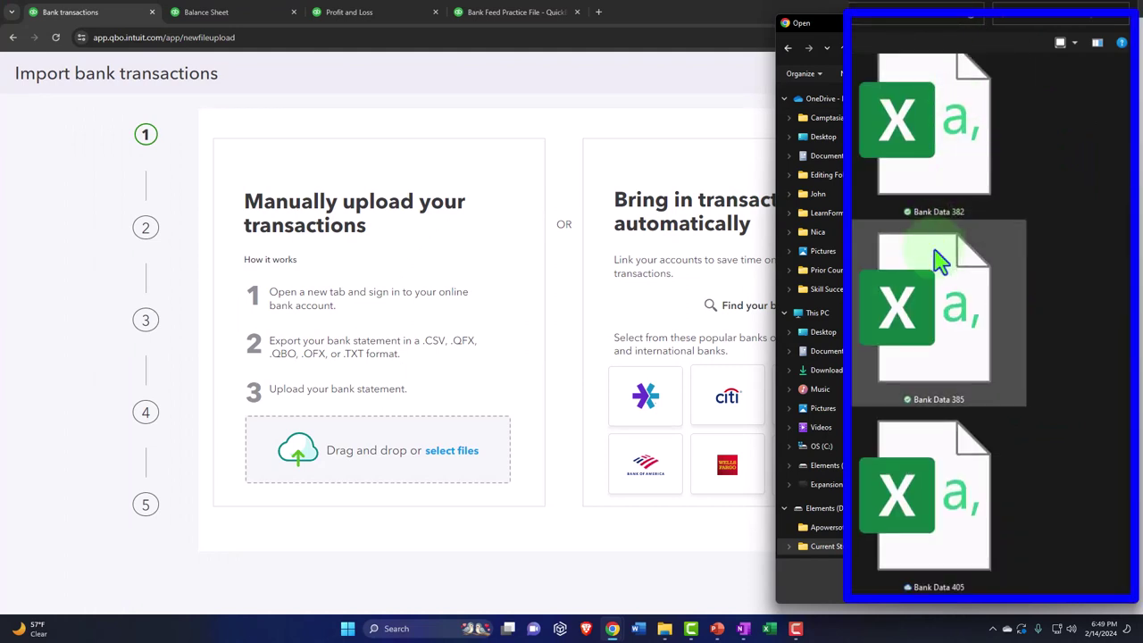
{"action": "double_click", "coordinate": [984, 516]}
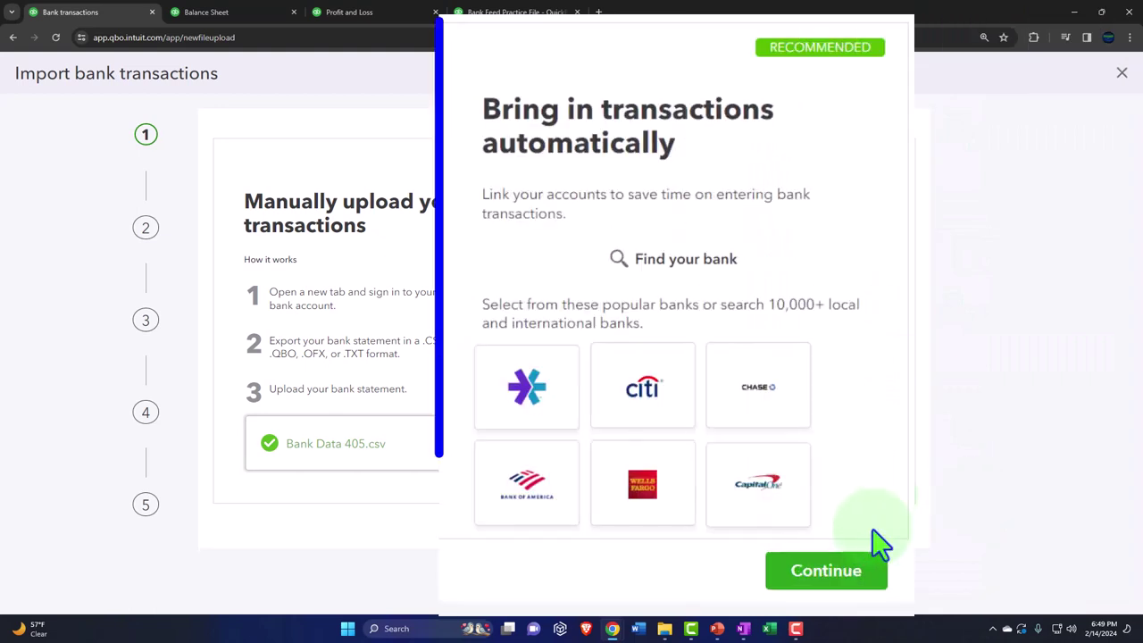
Continue the import and assign the uploaded file to the Checking - B of A account.
{"action": "left_click", "coordinate": [860, 576]}
{"action": "left_click", "coordinate": [342, 307]}
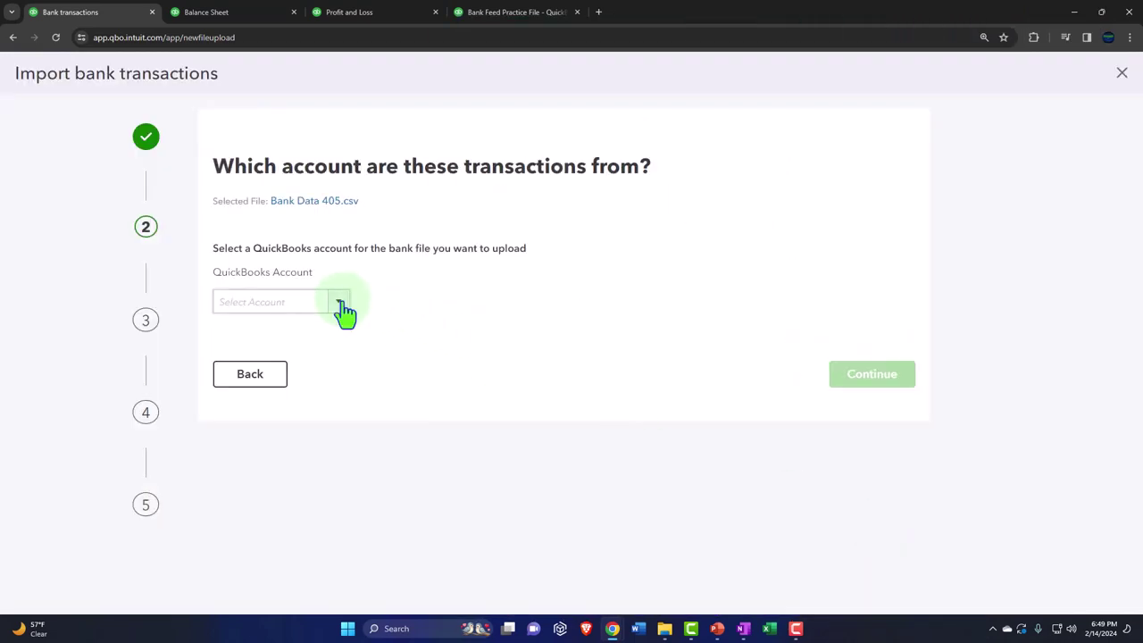
{"action": "left_click", "coordinate": [284, 354]}
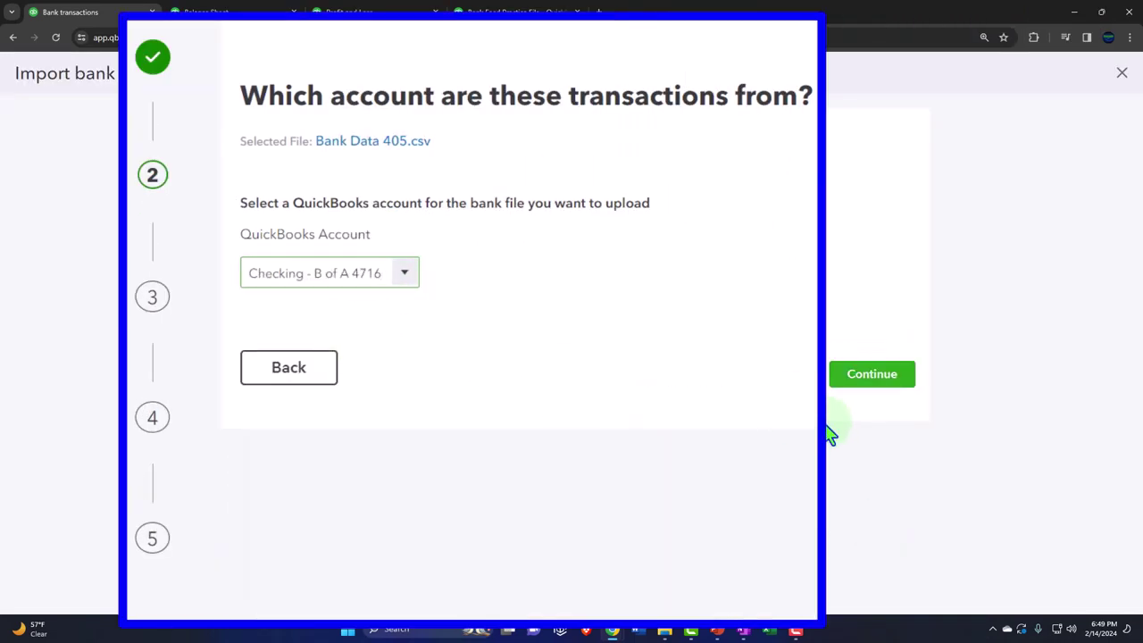
{"action": "left_click", "coordinate": [871, 375]}
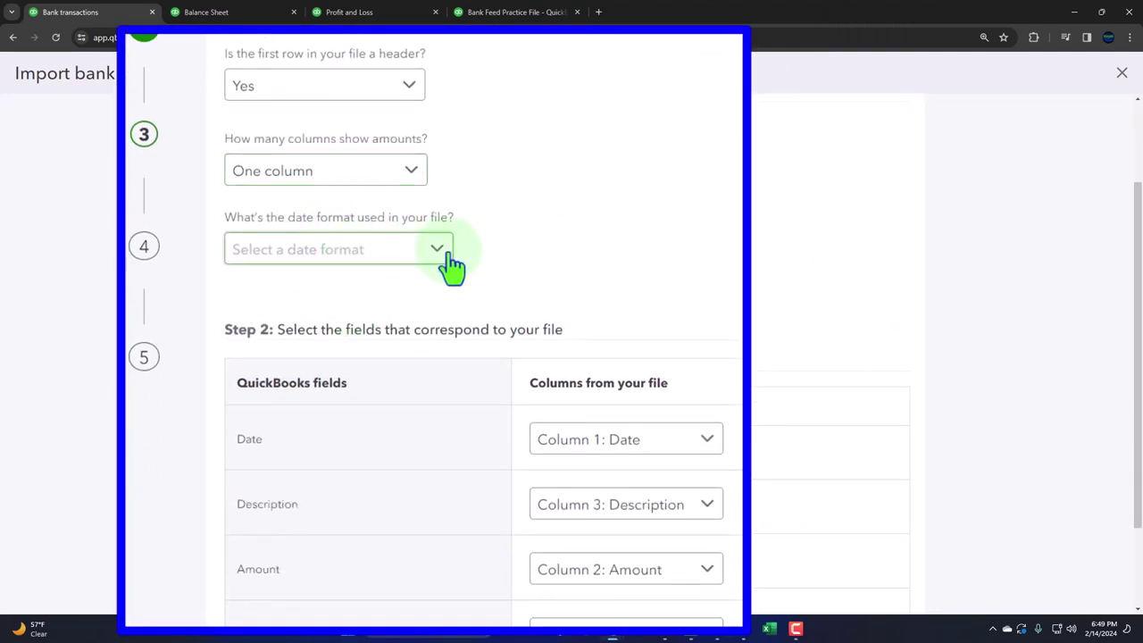
Set the file's date format to MM/dd/yyyy and accept the column mapping for date, description and amount.
{"action": "left_click", "coordinate": [439, 254]}
{"action": "left_click", "coordinate": [377, 296]}
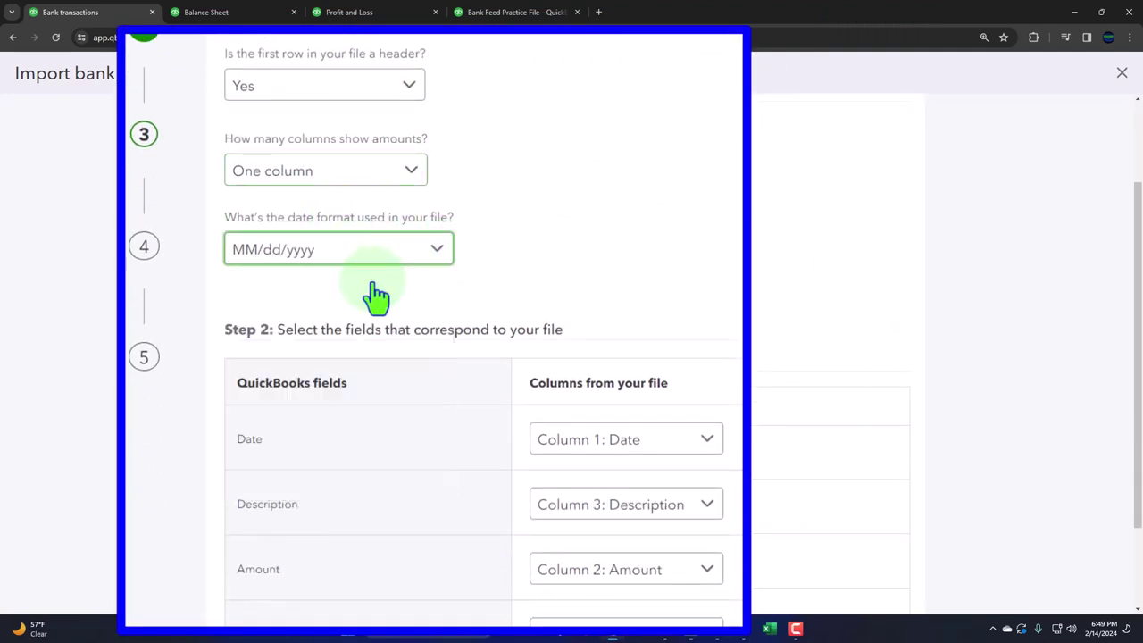
{"action": "scroll", "coordinate": [377, 295], "scroll_direction": "down", "scroll_amount": 2}
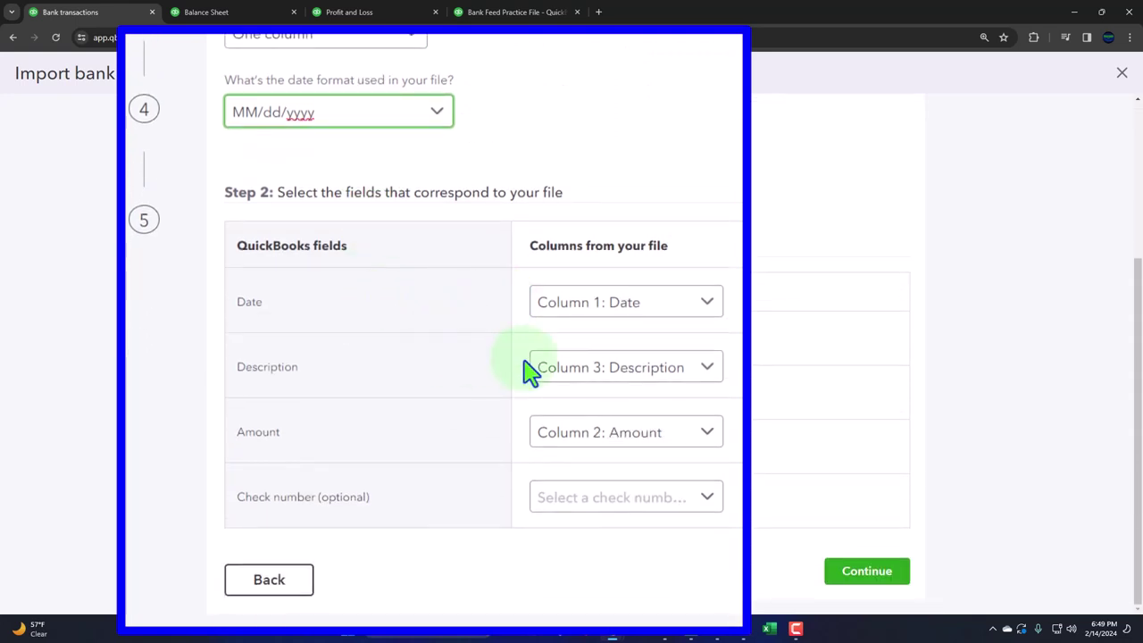
{"action": "left_click", "coordinate": [862, 572]}
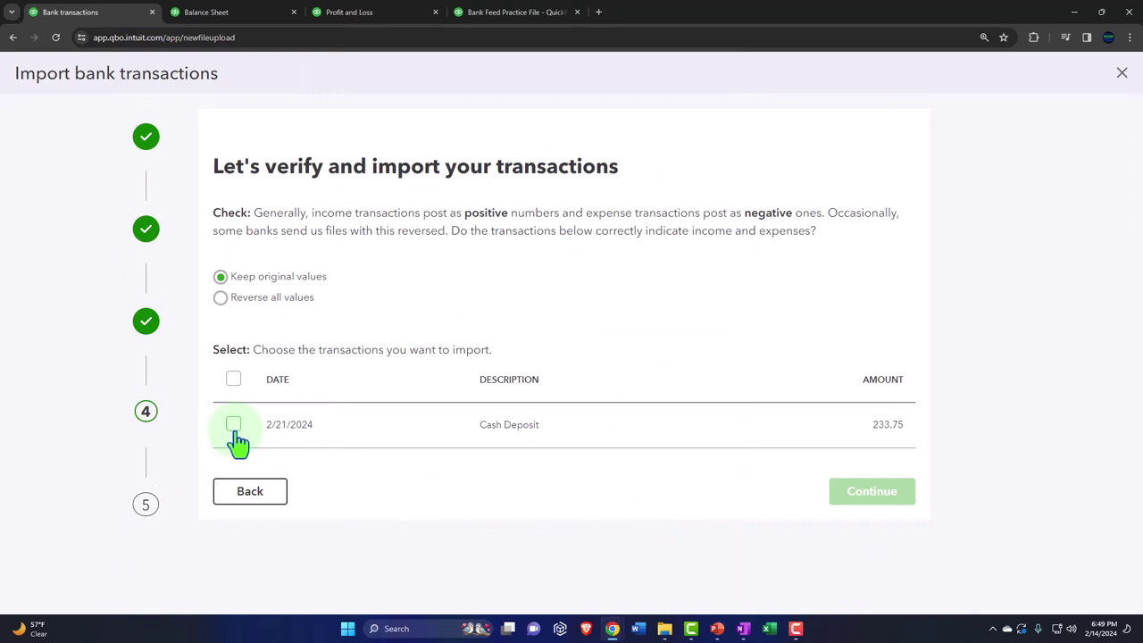
Select the 2/21/2024 Cash Deposit transaction, import it with its original values and finish the import.
{"action": "left_click", "coordinate": [234, 429]}
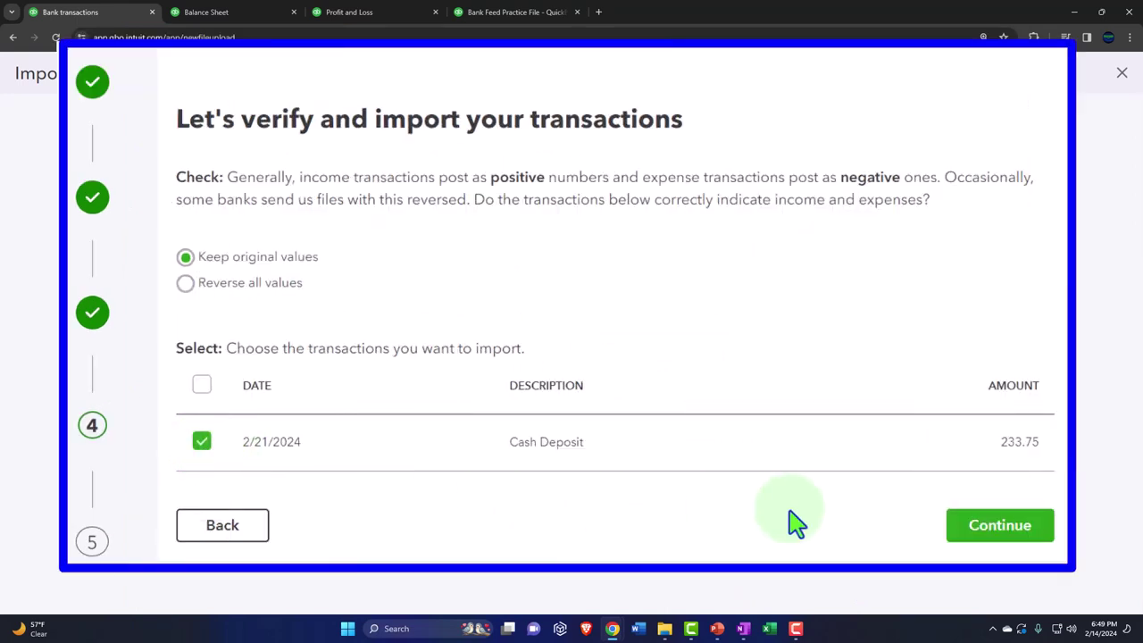
{"action": "left_click", "coordinate": [988, 527]}
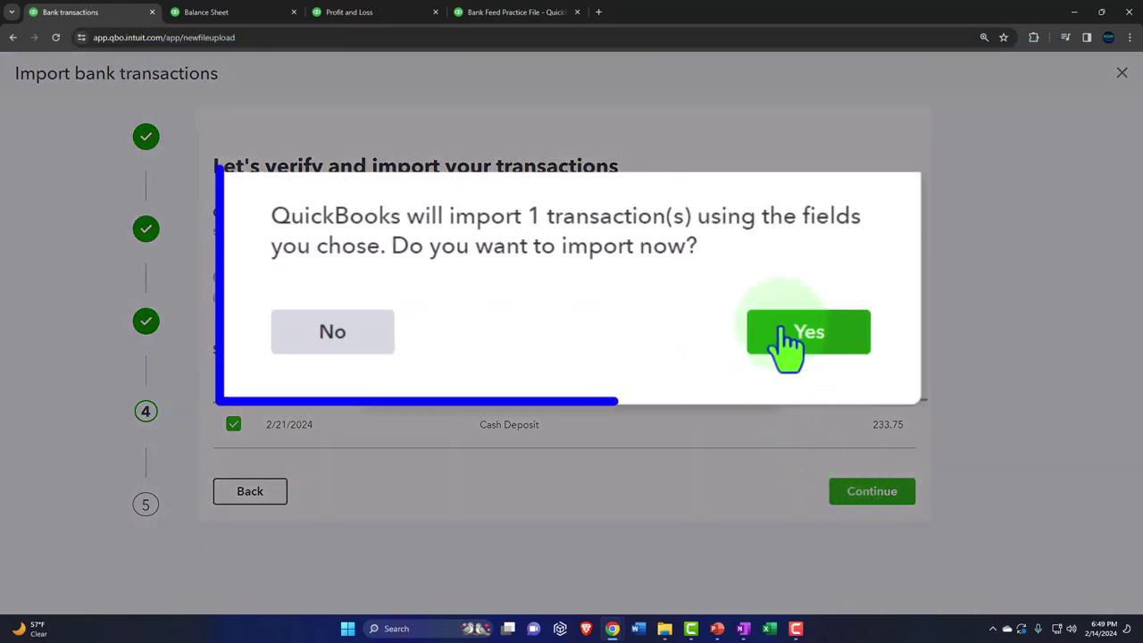
{"action": "left_click", "coordinate": [715, 361]}
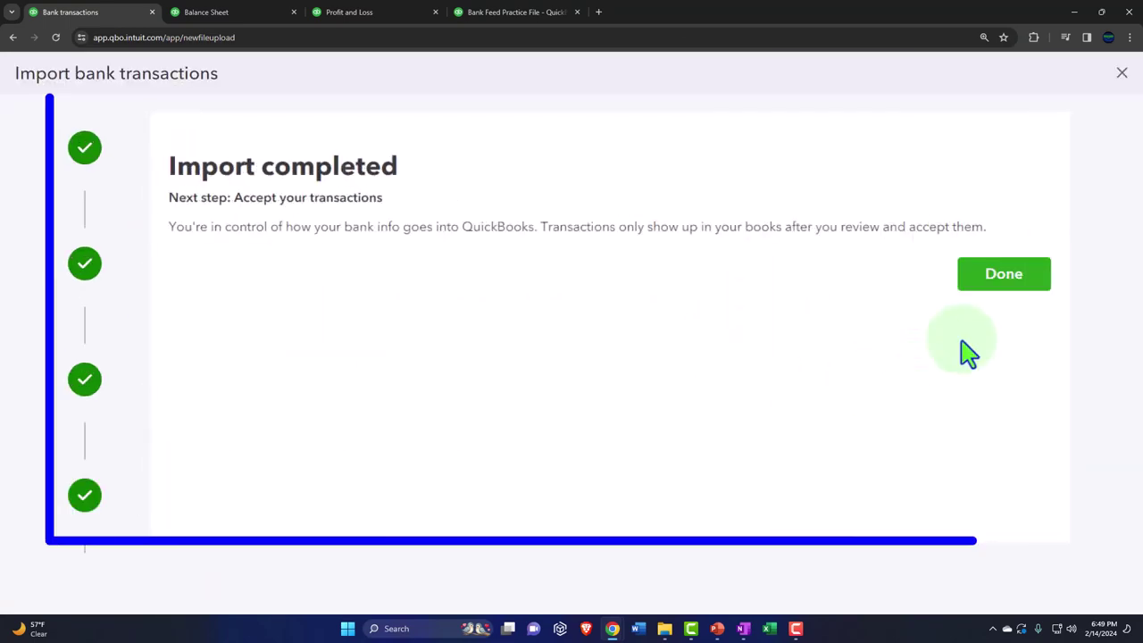
{"action": "left_click", "coordinate": [877, 236]}
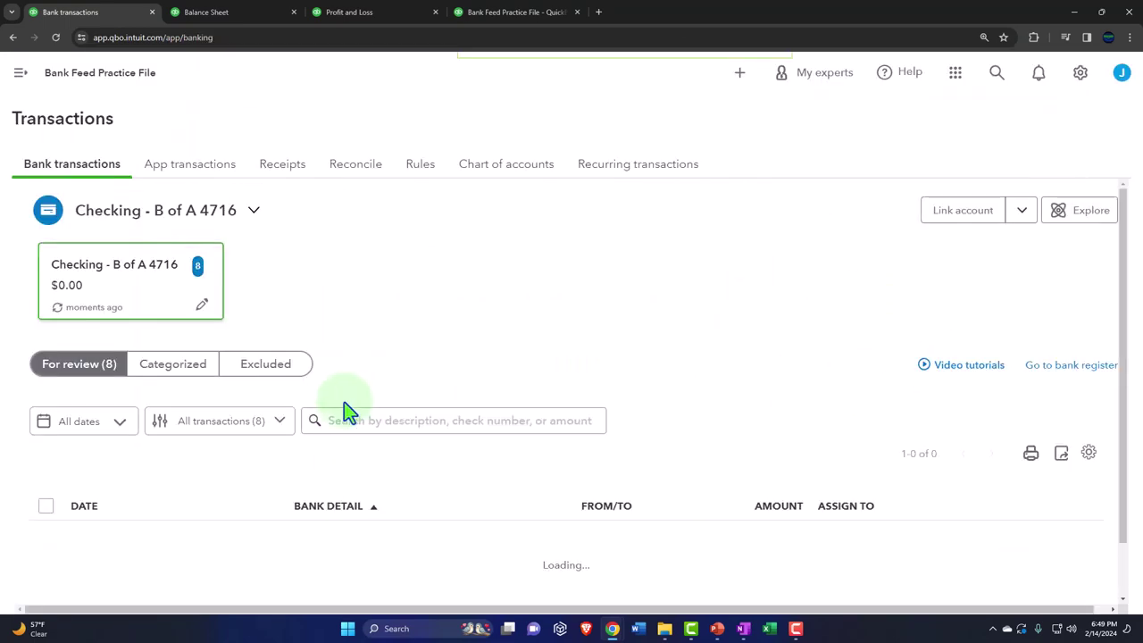
Examine the suggested sales receipt matches for the 02/21/2024 Cash Deposit and leave the match window without saving.
{"action": "scroll", "coordinate": [318, 376], "scroll_direction": "down", "scroll_amount": 3}
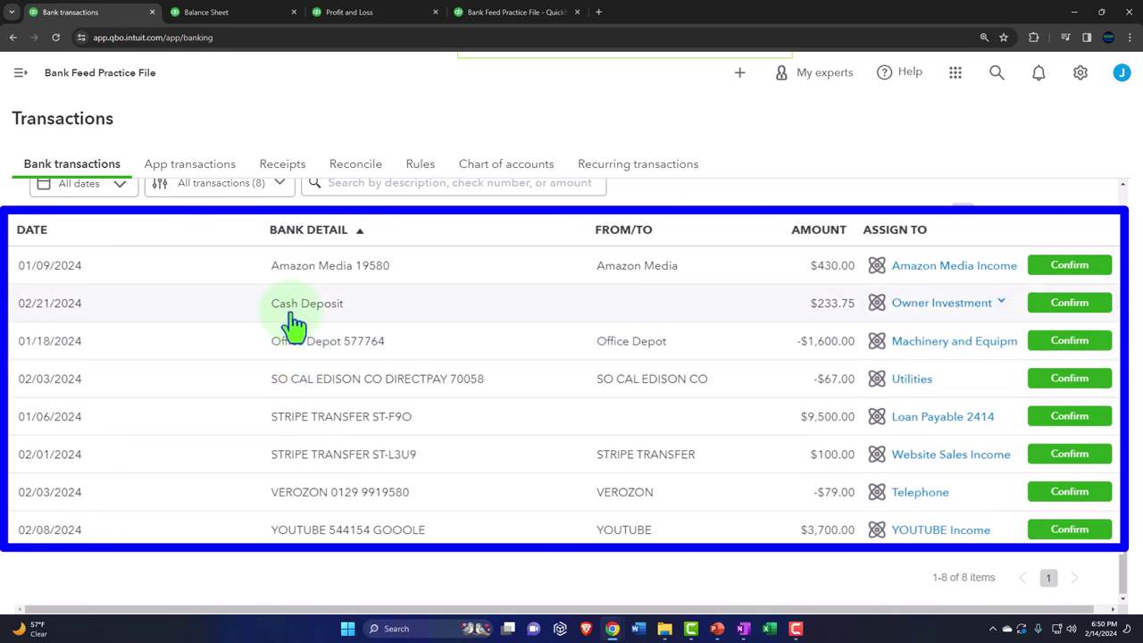
{"action": "left_click", "coordinate": [295, 317]}
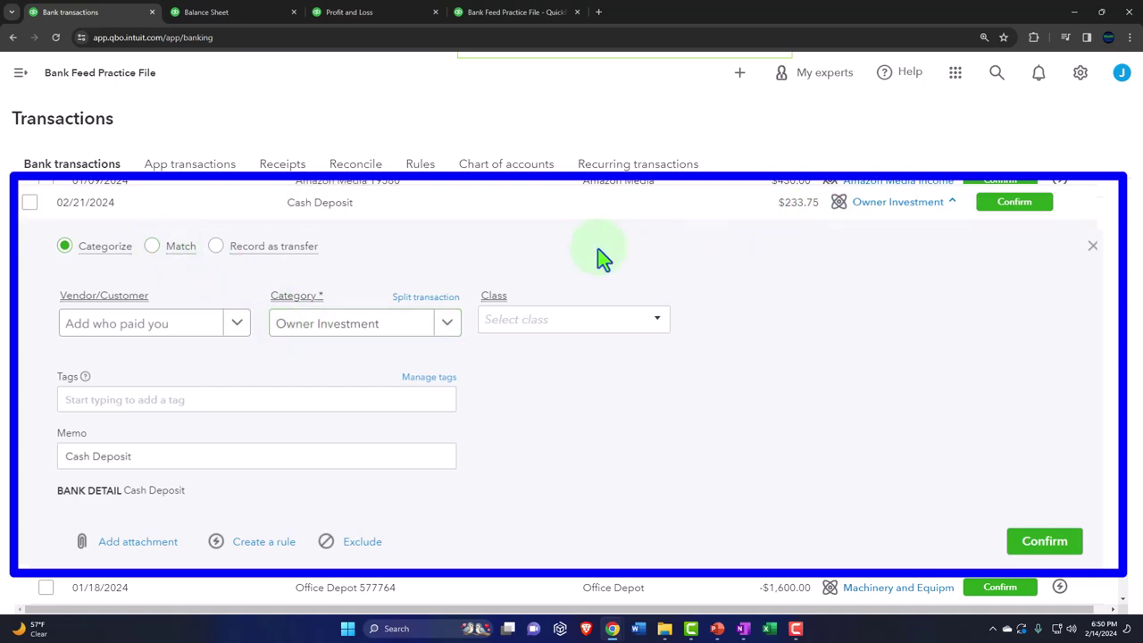
{"action": "left_click", "coordinate": [164, 254]}
{"action": "scroll", "coordinate": [167, 259], "scroll_direction": "down", "scroll_amount": 1}
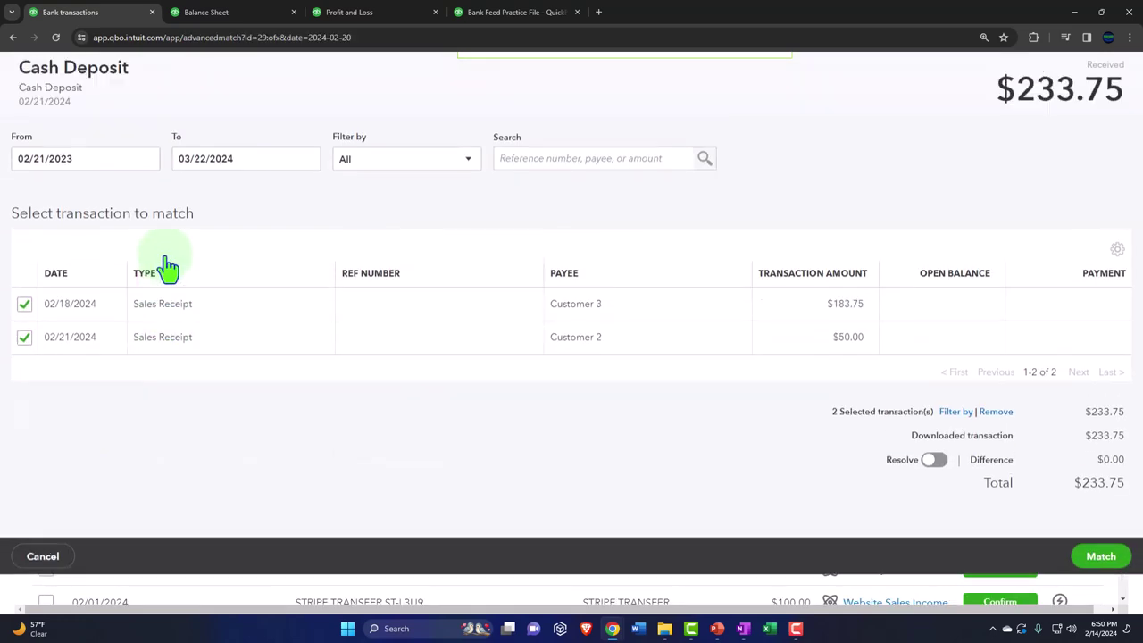
{"action": "scroll", "coordinate": [671, 383], "scroll_direction": "down", "scroll_amount": 1}
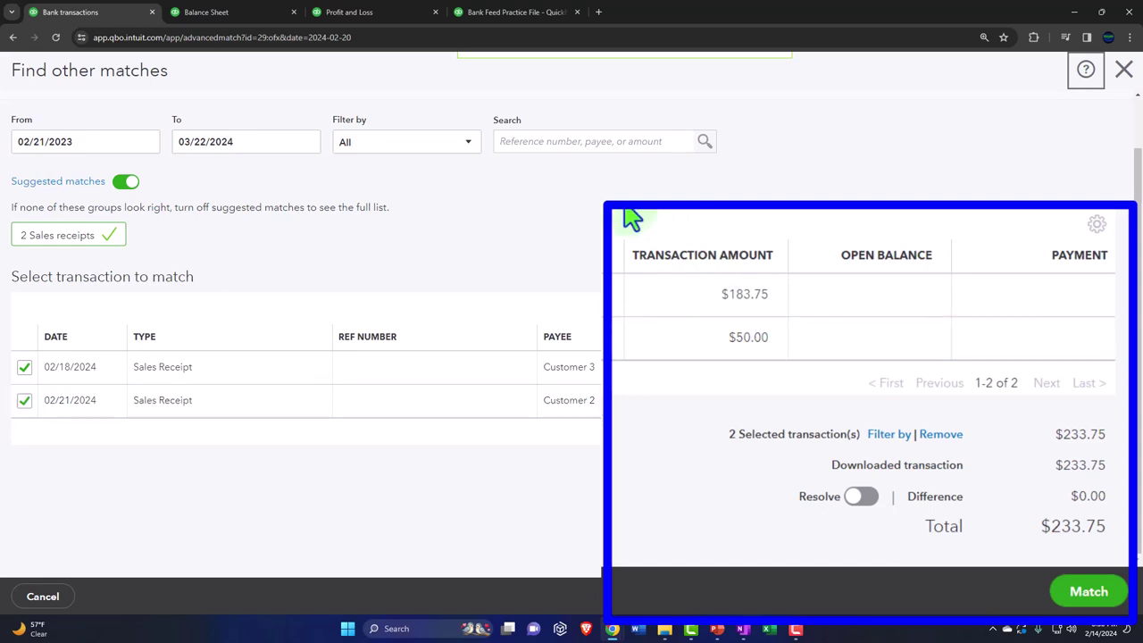
{"action": "left_click", "coordinate": [1124, 70]}
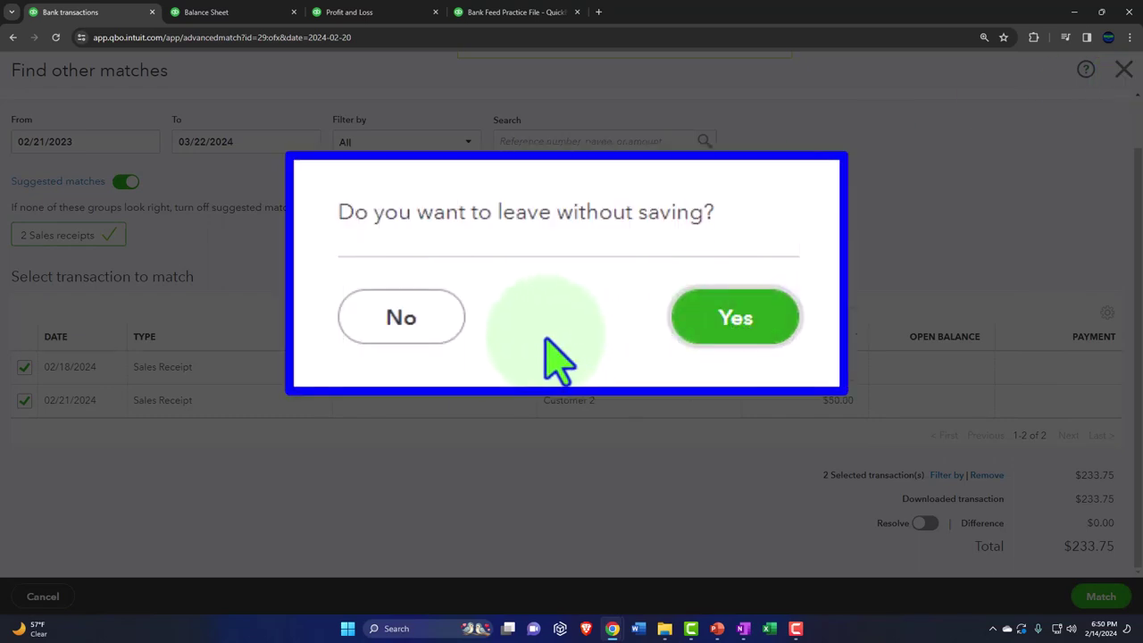
{"action": "left_click", "coordinate": [737, 341]}
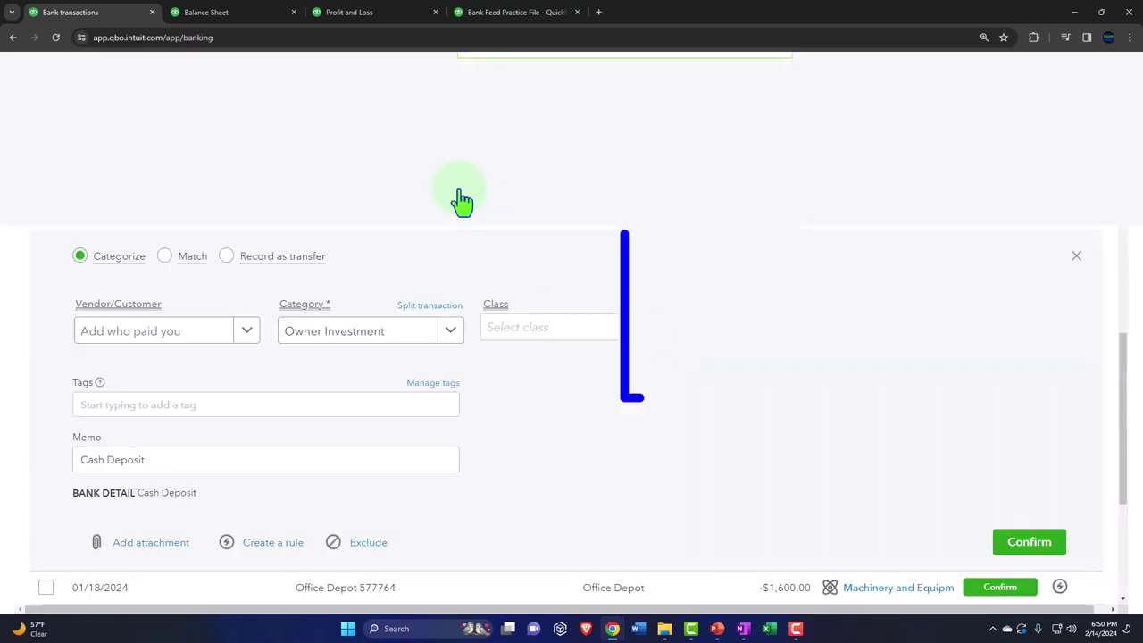
Return from the transaction report to the balance sheet and examine the February Payments to deposit amount.
{"action": "left_click", "coordinate": [243, 14]}
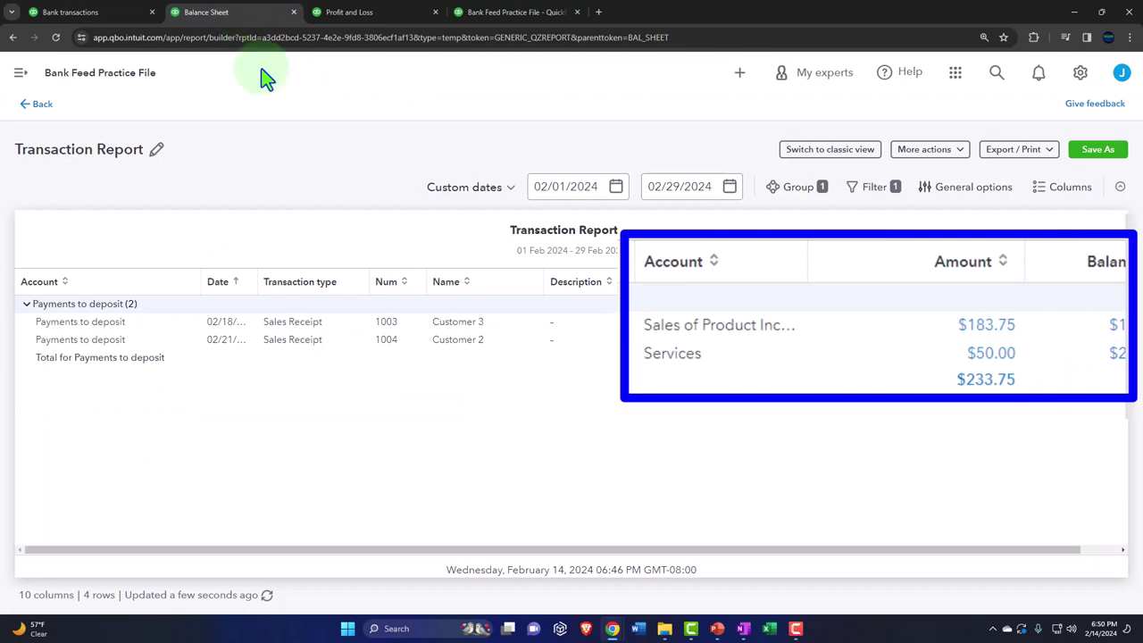
{"action": "left_click", "coordinate": [31, 109]}
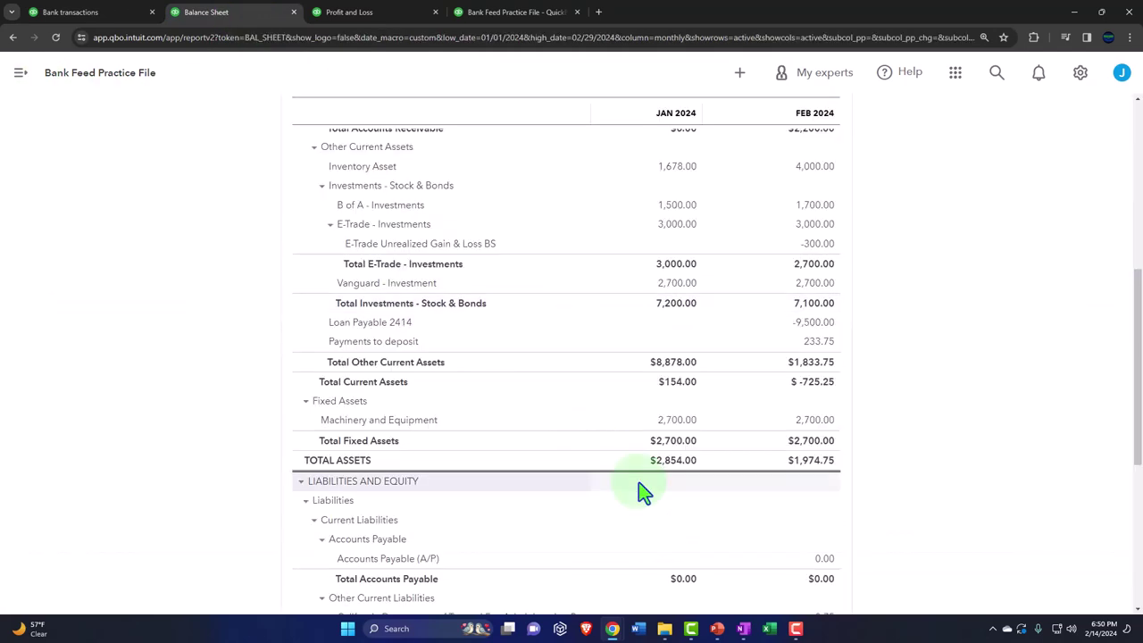
{"action": "key", "text": "ctrl+plus"}
{"action": "key", "text": "ctrl+plus"}
{"action": "key", "text": "ctrl+plus"}
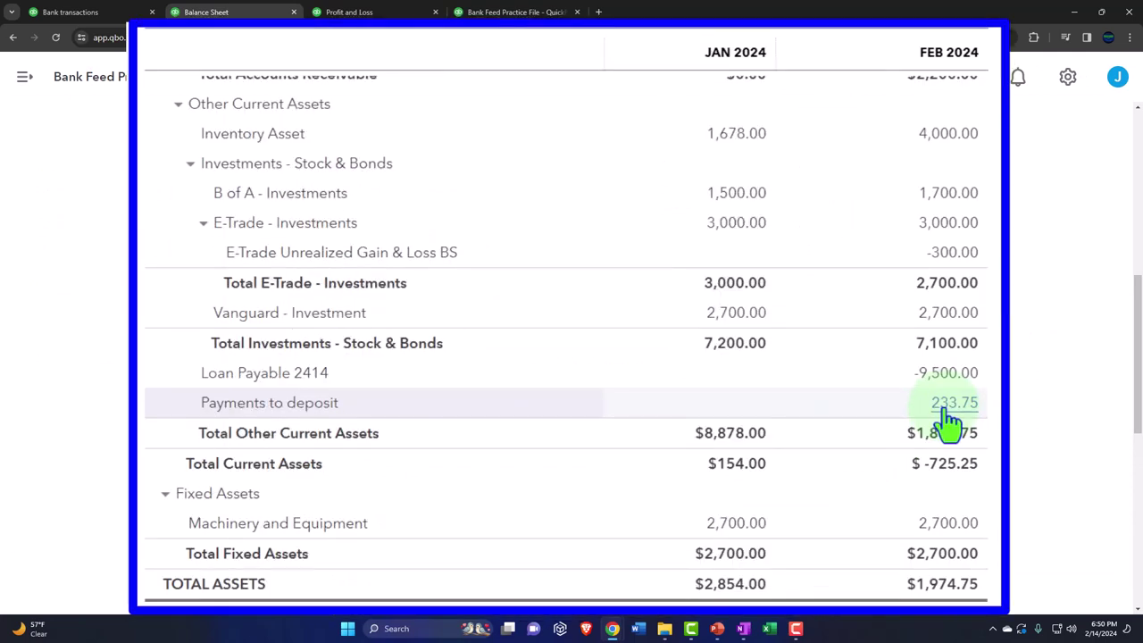
{"action": "scroll", "coordinate": [949, 420], "scroll_direction": "up", "scroll_amount": 1}
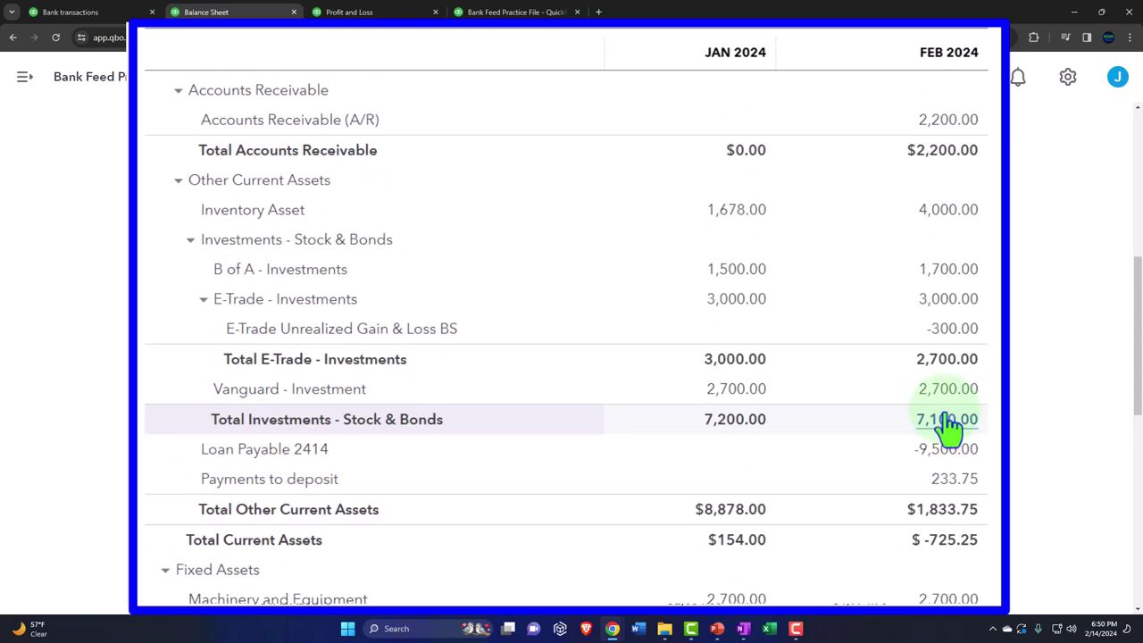
Start a new bank deposit from the bank transactions page and include the Customer 2 and Customer 3 sales receipts.
{"action": "left_click", "coordinate": [100, 13]}
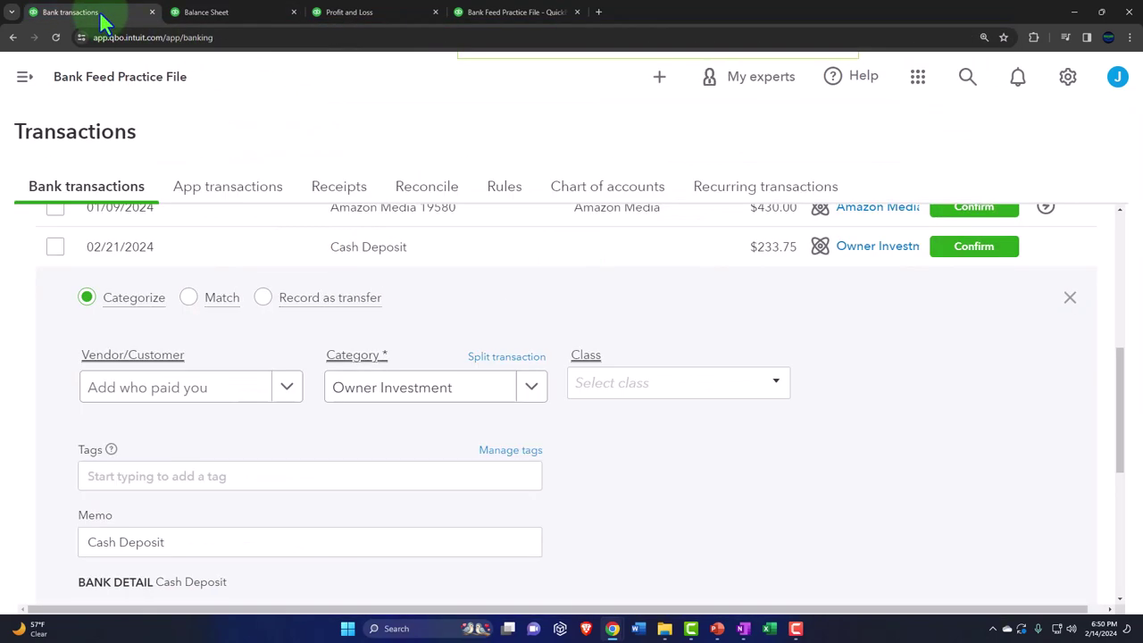
{"action": "scroll", "coordinate": [253, 286], "scroll_direction": "up", "scroll_amount": 3}
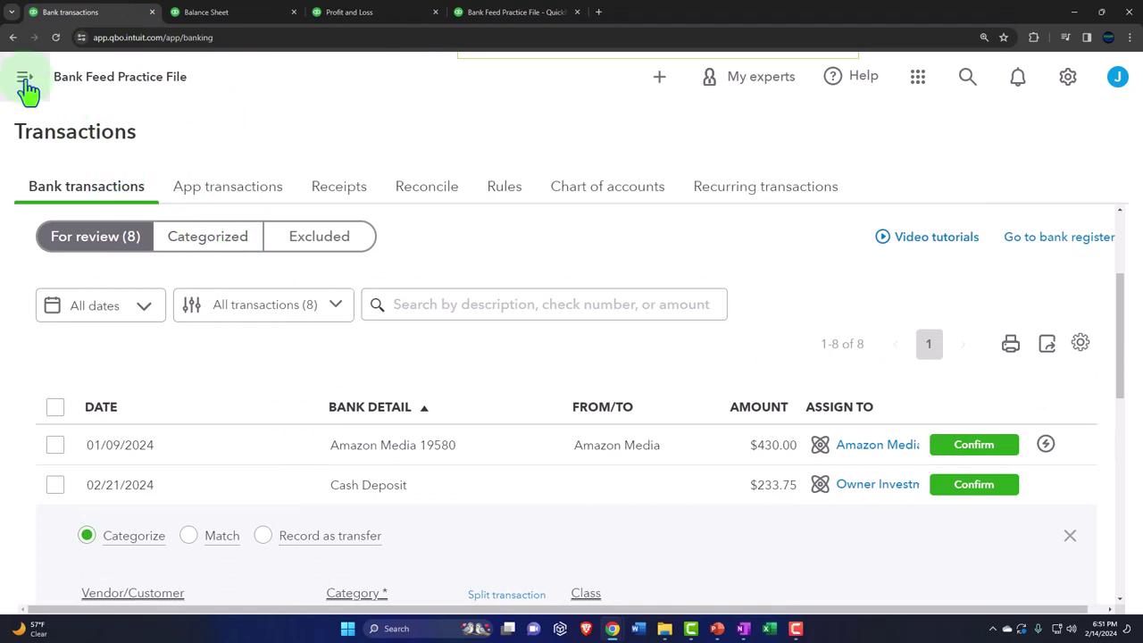
{"action": "left_click", "coordinate": [659, 78]}
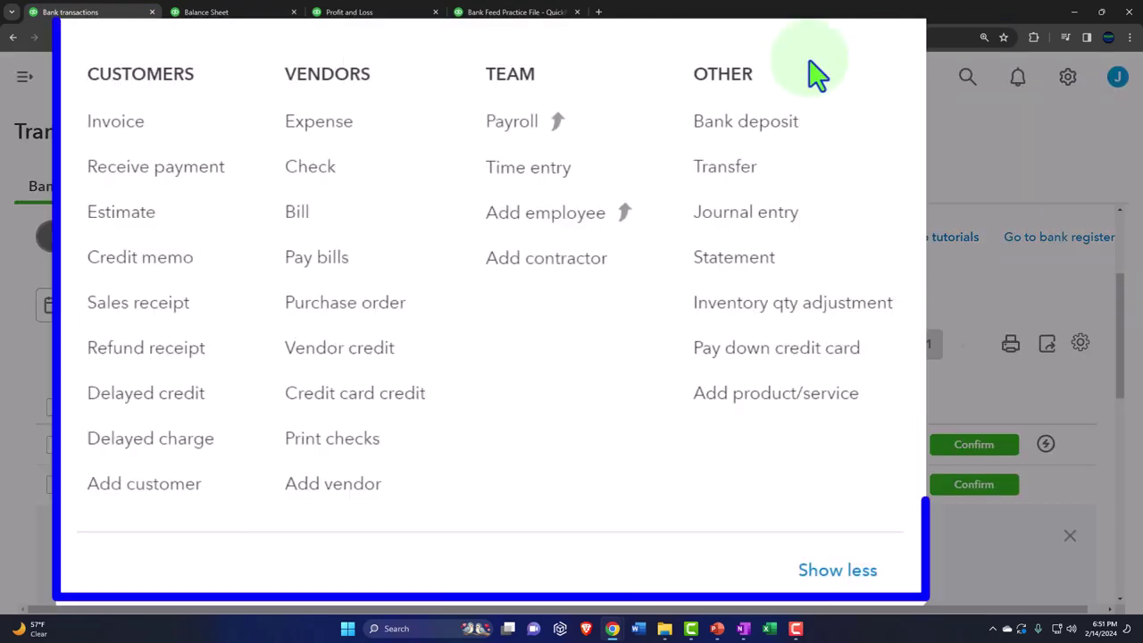
{"action": "left_click", "coordinate": [551, 194]}
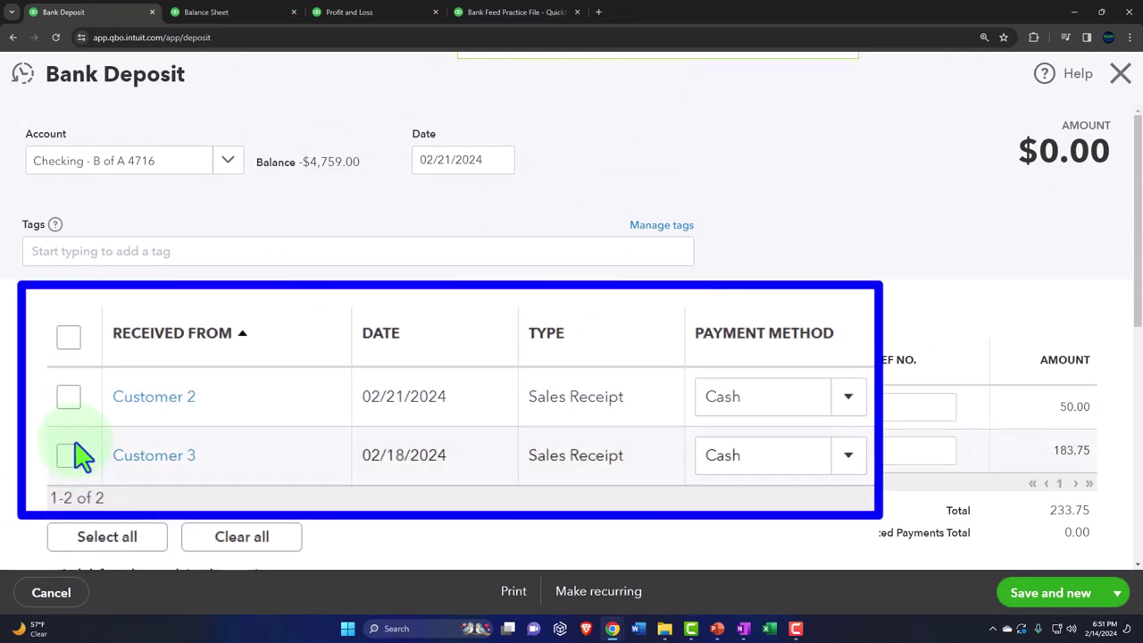
{"action": "left_click", "coordinate": [72, 457]}
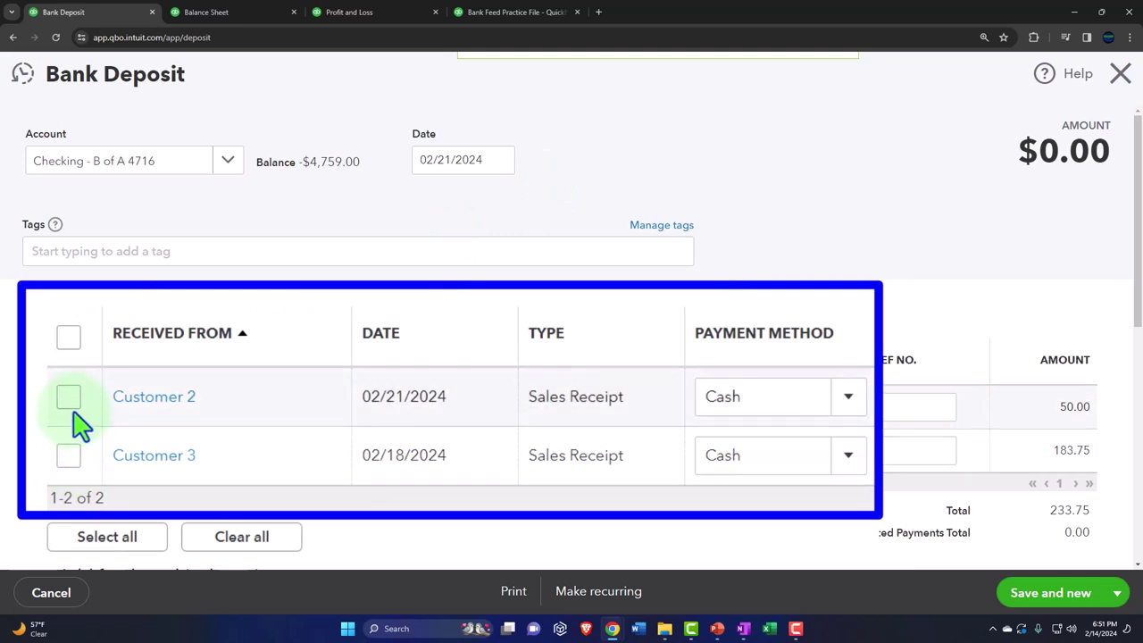
{"action": "left_click", "coordinate": [70, 399]}
{"action": "left_click", "coordinate": [71, 459]}
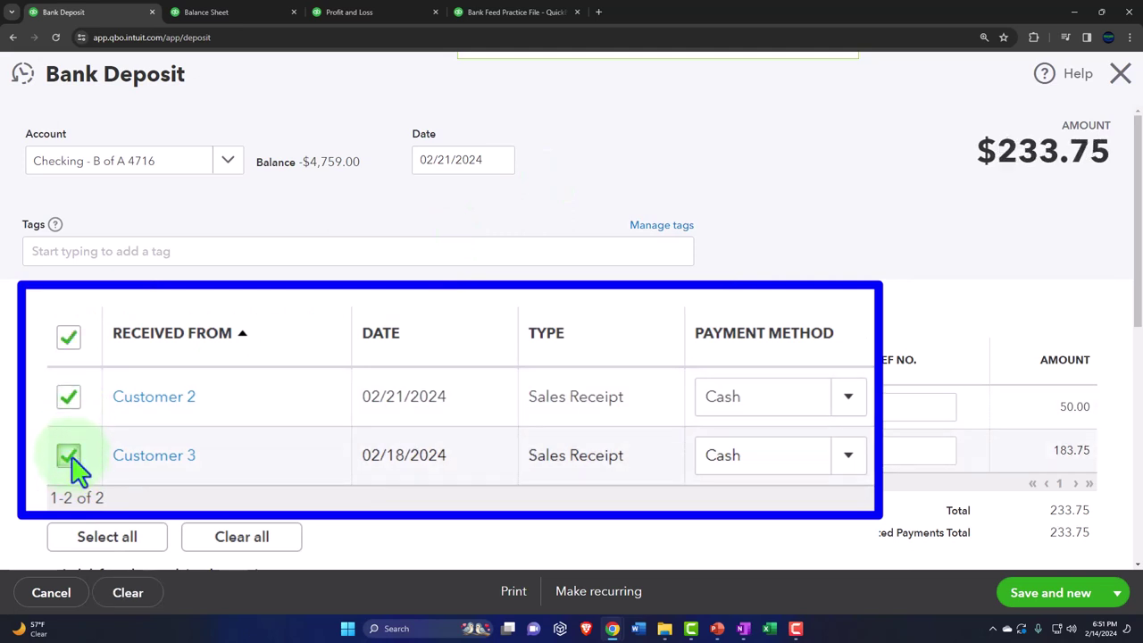
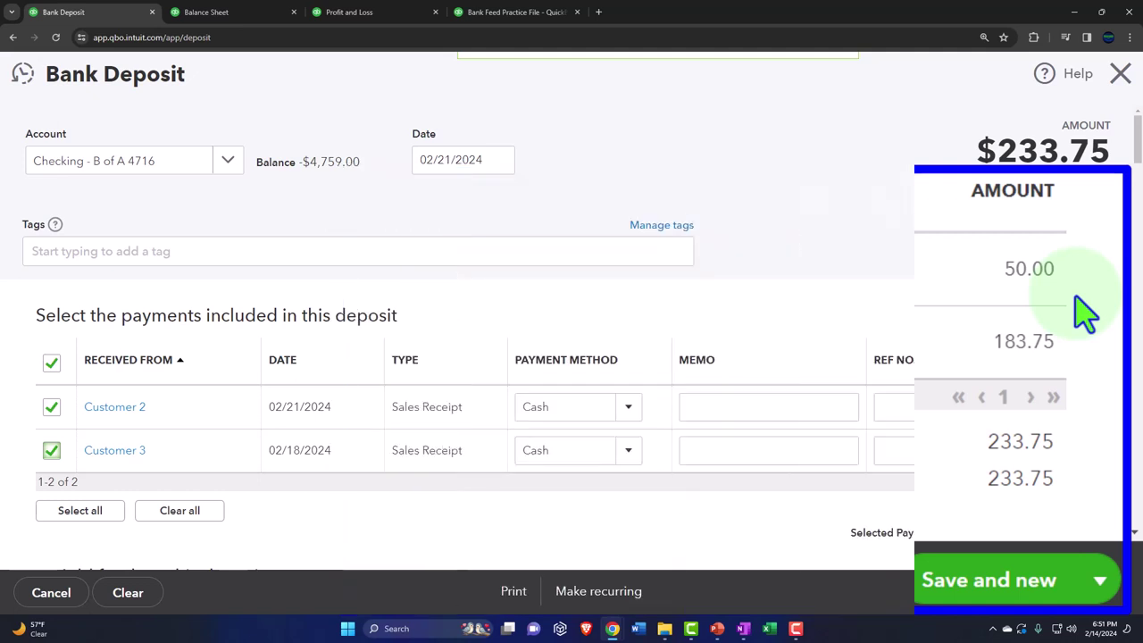
Start adding a new account named Bank Charge in the first line of the deposit's additional funds.
{"action": "scroll", "coordinate": [1102, 434], "scroll_direction": "down", "scroll_amount": 2}
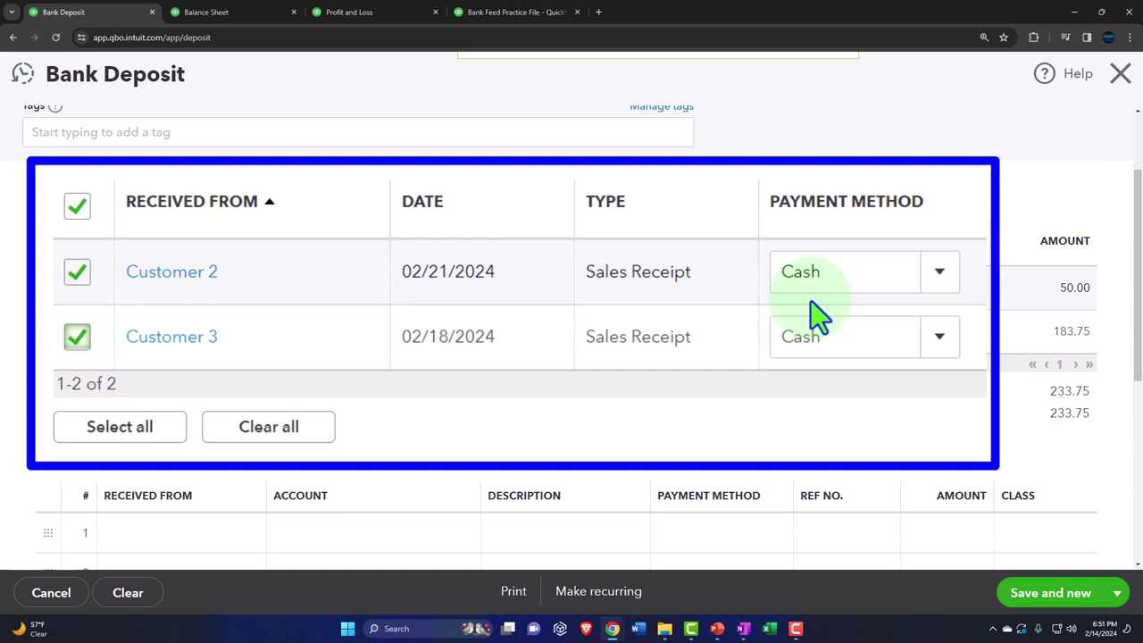
{"action": "scroll", "coordinate": [813, 313], "scroll_direction": "down", "scroll_amount": 2}
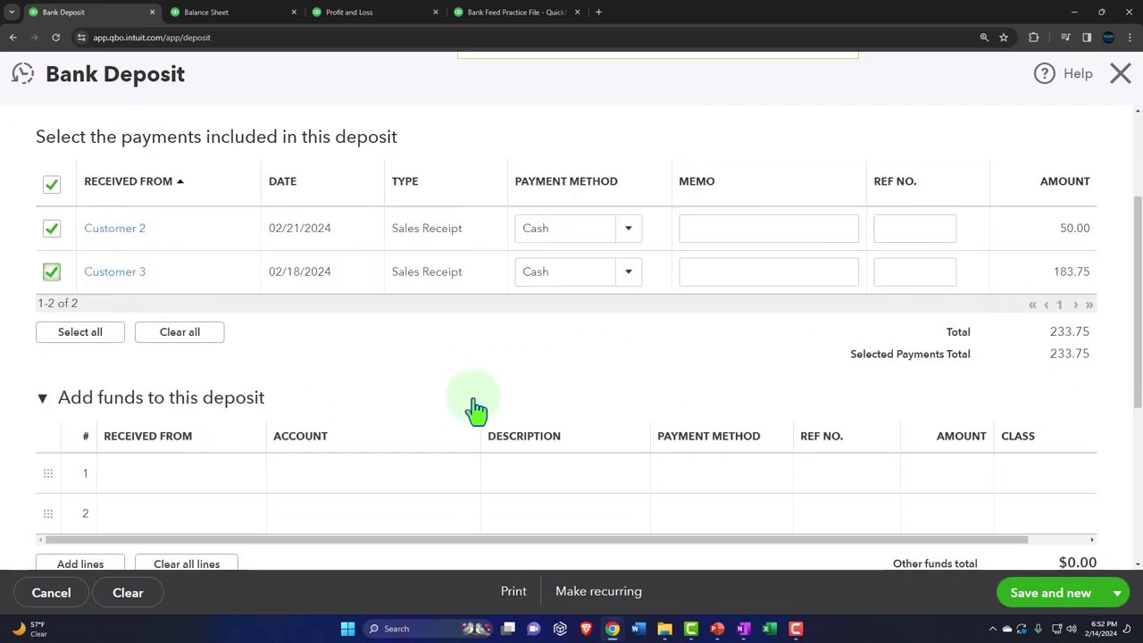
{"action": "left_click", "coordinate": [342, 489]}
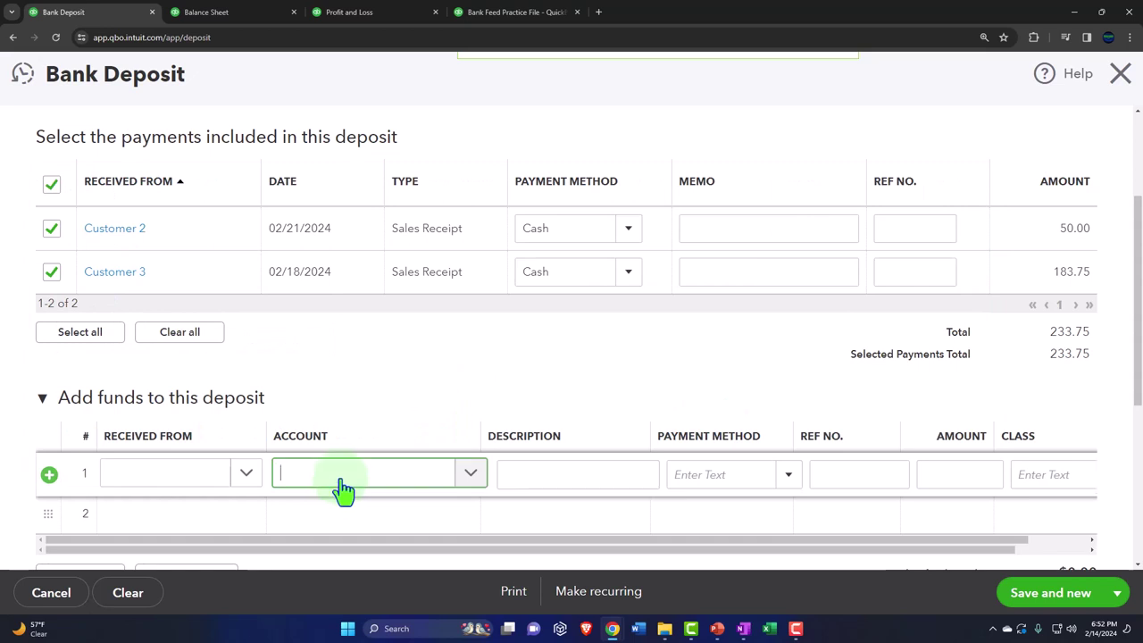
{"action": "type", "text": "ba"}
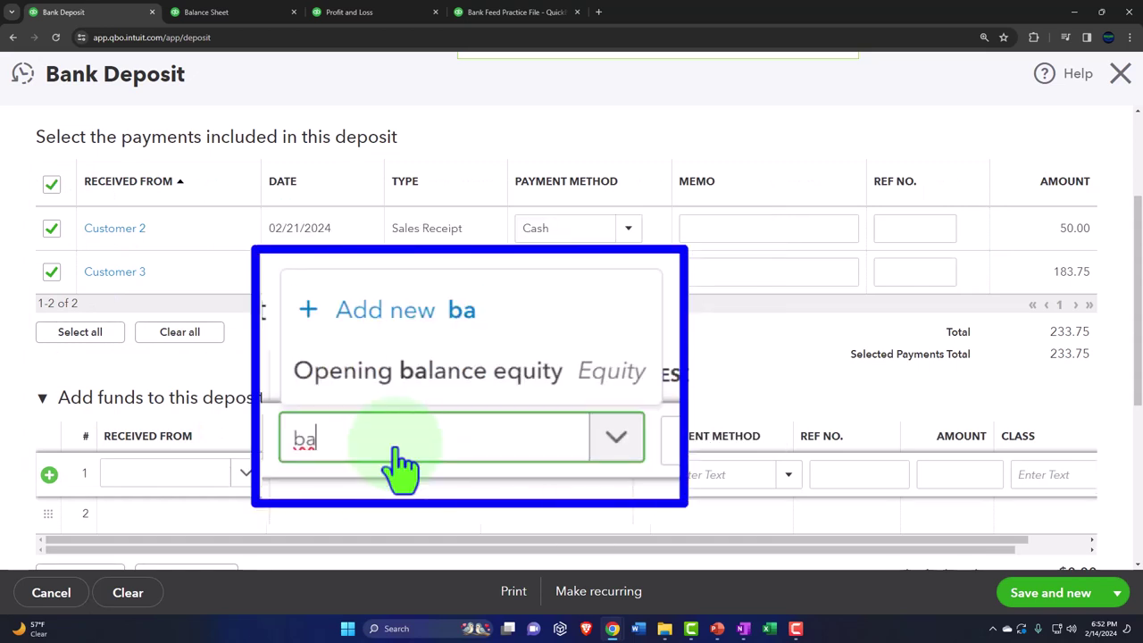
{"action": "key", "text": "BackSpace"}
{"action": "key", "text": "BackSpace"}
{"action": "type", "text": "Bank"}
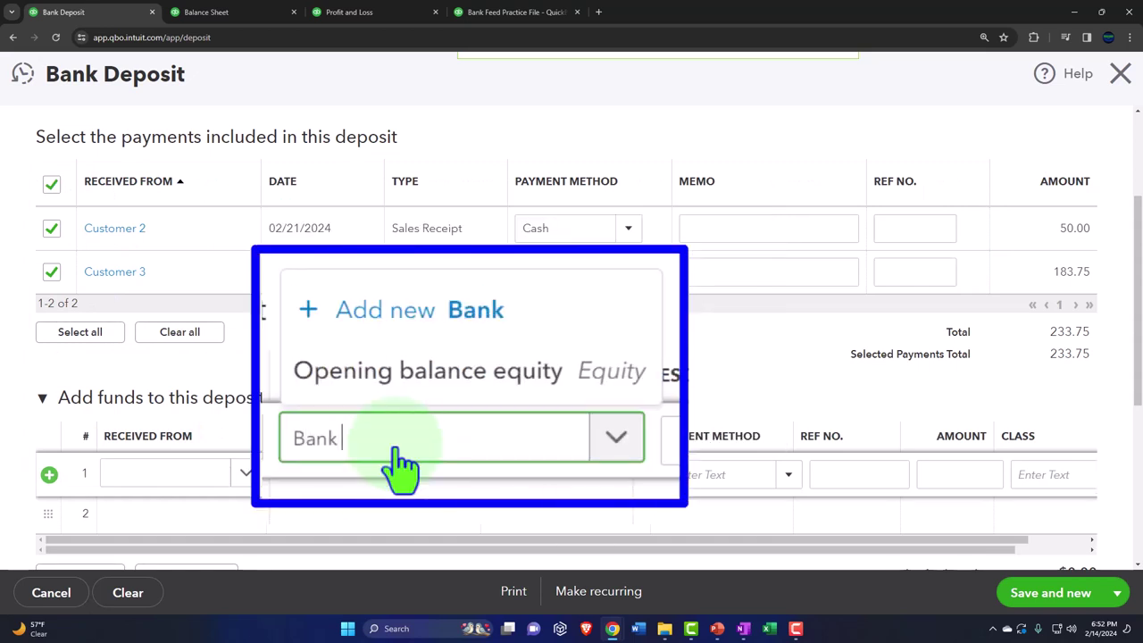
{"action": "type", "text": " Charge"}
{"action": "key", "text": "Tab"}
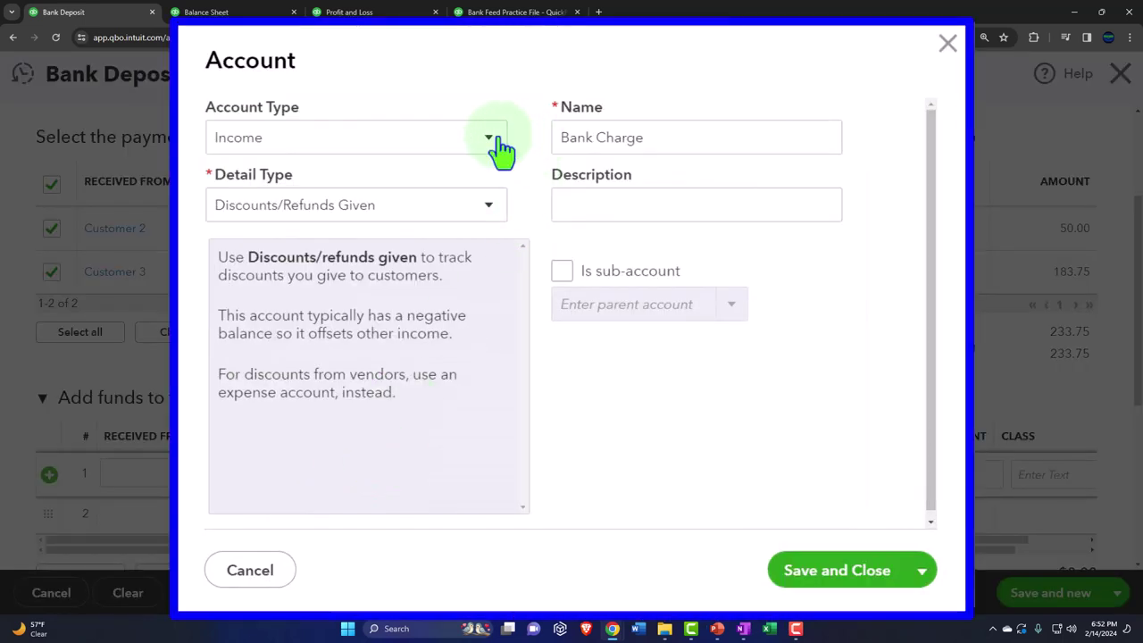
Set the new account's type to Expenses and its detail type to Bank Charges, and save it.
{"action": "left_click", "coordinate": [507, 182]}
{"action": "scroll", "coordinate": [434, 331], "scroll_direction": "down", "scroll_amount": 3}
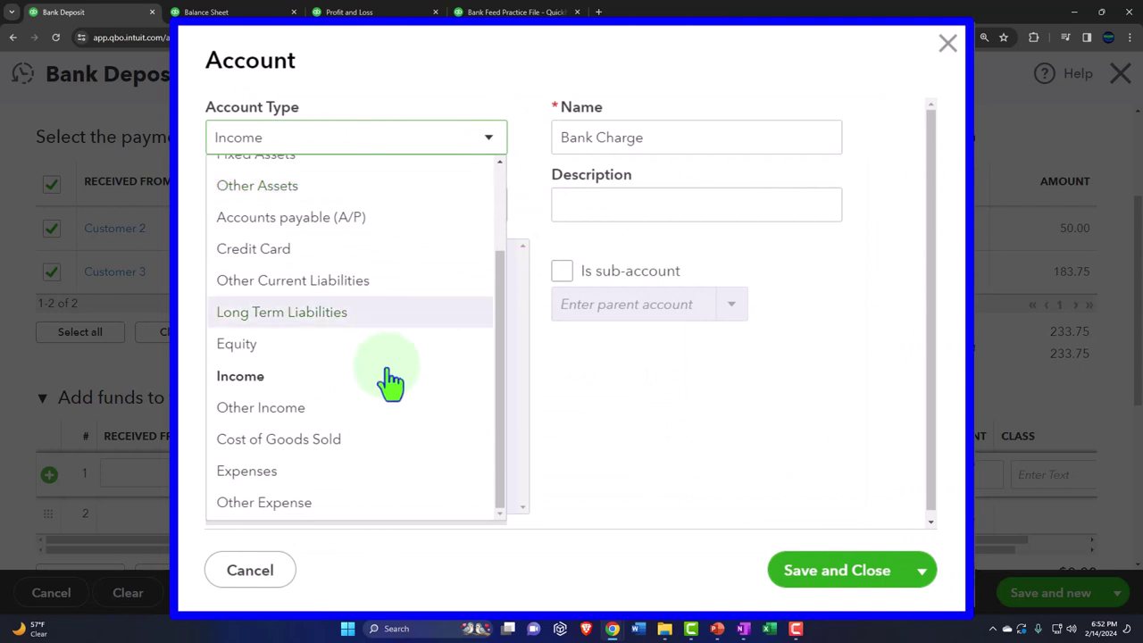
{"action": "left_click", "coordinate": [314, 484]}
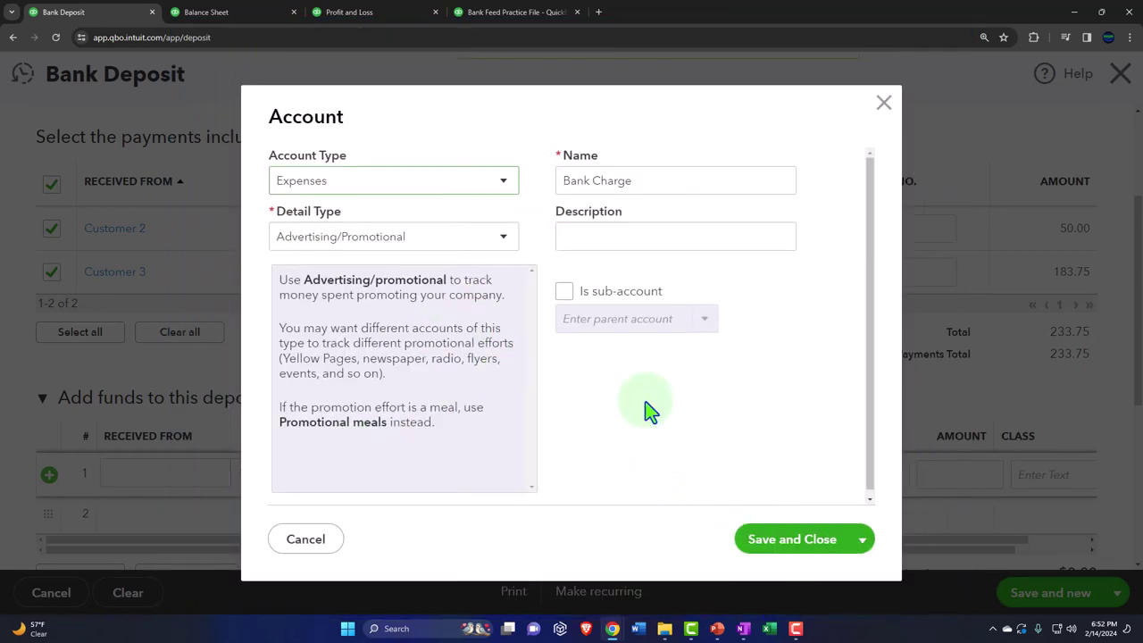
{"action": "left_click", "coordinate": [496, 248]}
{"action": "left_click", "coordinate": [465, 349]}
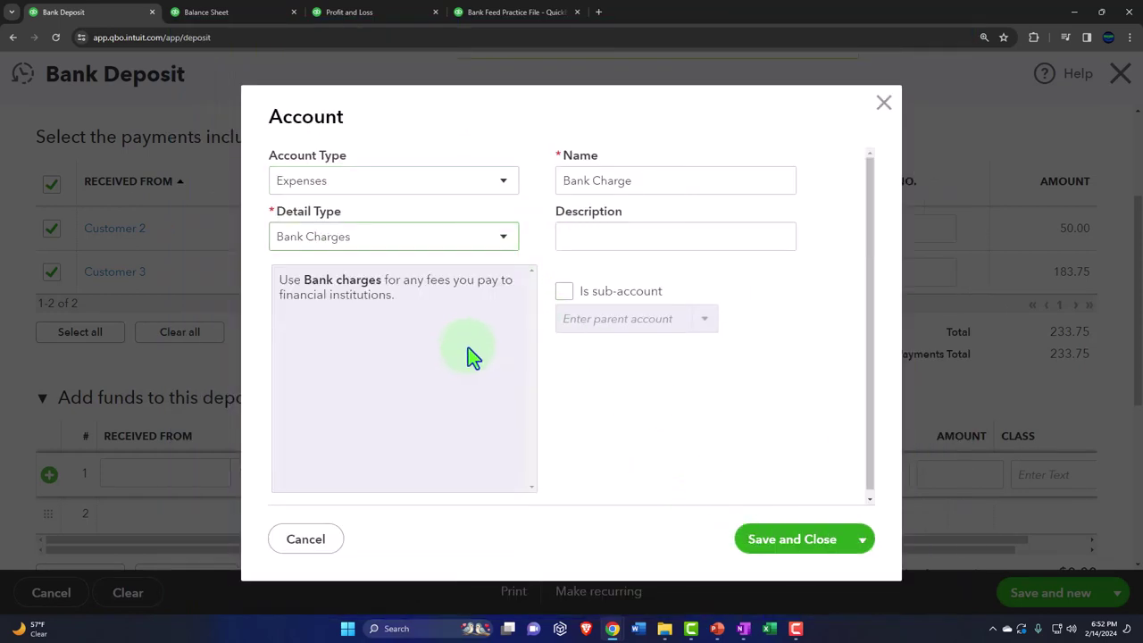
{"action": "left_click", "coordinate": [806, 543]}
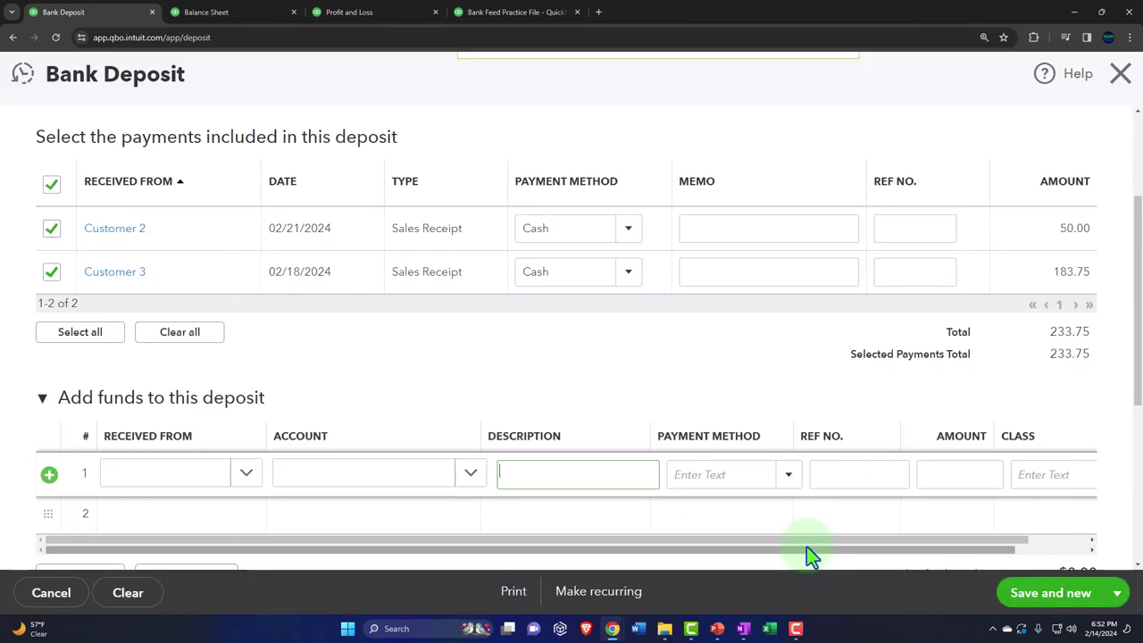
Enter an amount of -5 on the Bank Charge line and check the deposit's total.
{"action": "left_click", "coordinate": [976, 477]}
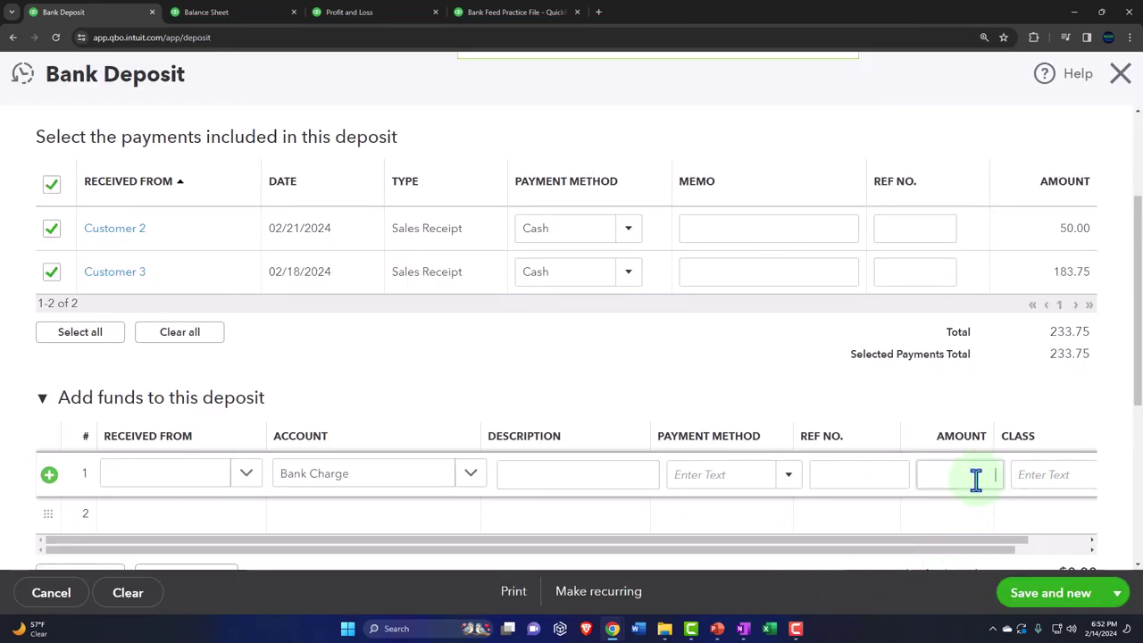
{"action": "type", "text": "-5"}
{"action": "key", "text": "Tab"}
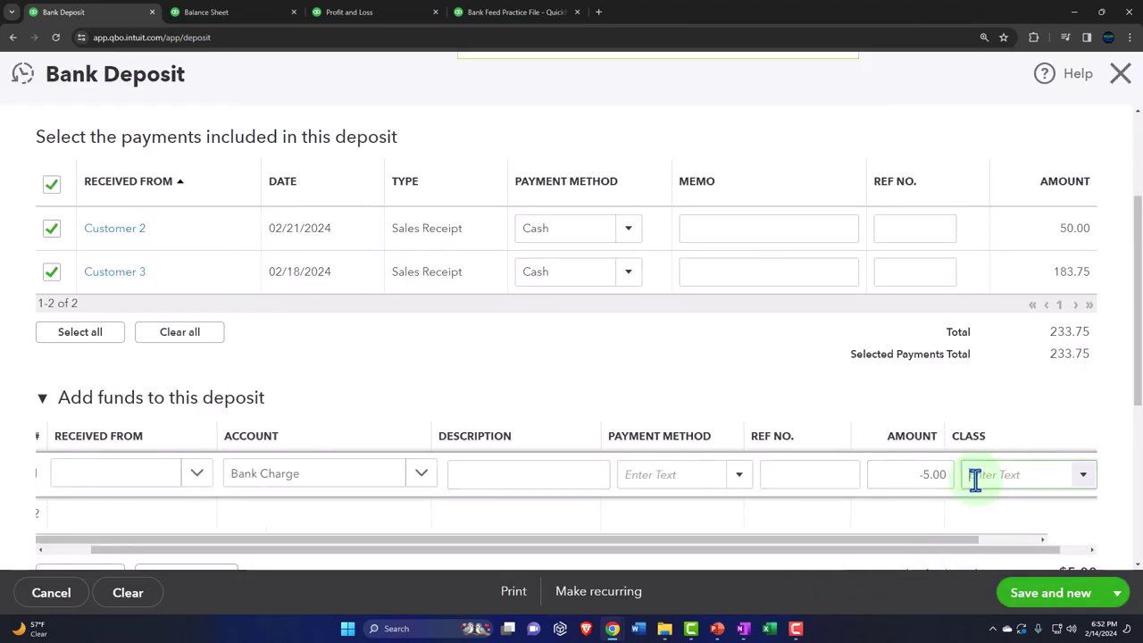
{"action": "scroll", "coordinate": [882, 433], "scroll_direction": "down", "scroll_amount": 2}
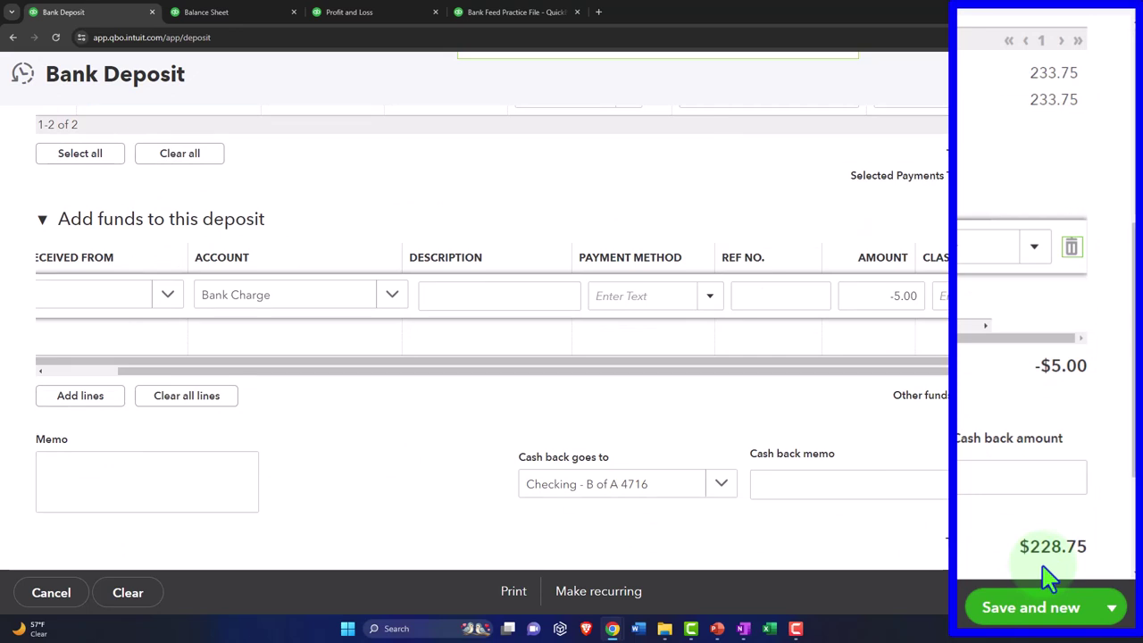
{"action": "scroll", "coordinate": [1048, 577], "scroll_direction": "up", "scroll_amount": 1}
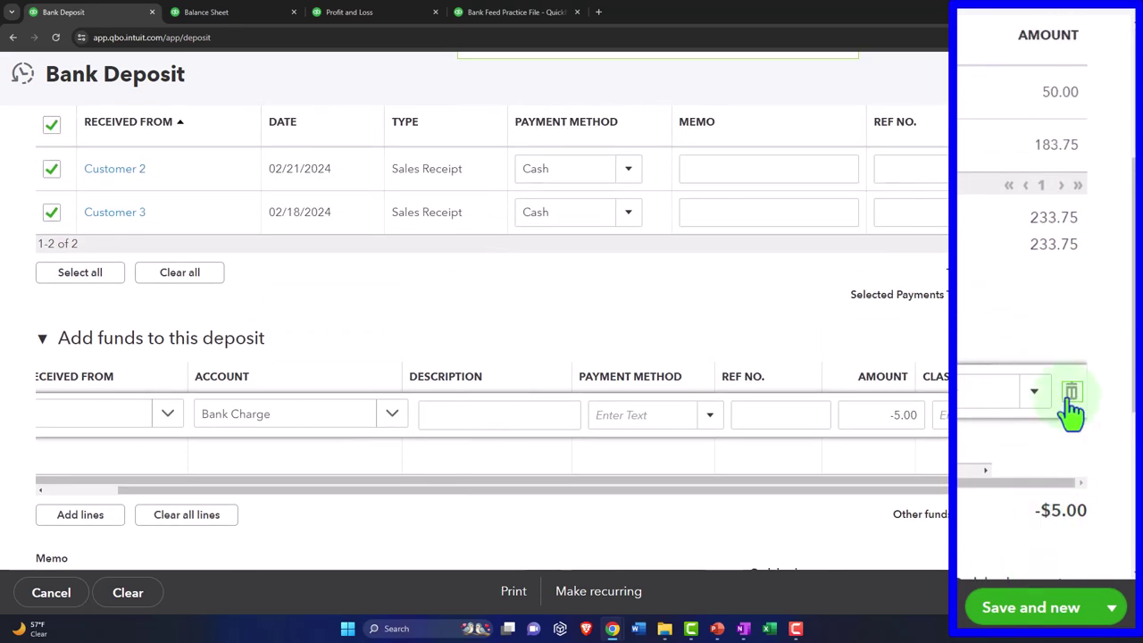
Delete the Bank Charge line from the deposit, and save and close the deposit.
{"action": "left_click", "coordinate": [1070, 395]}
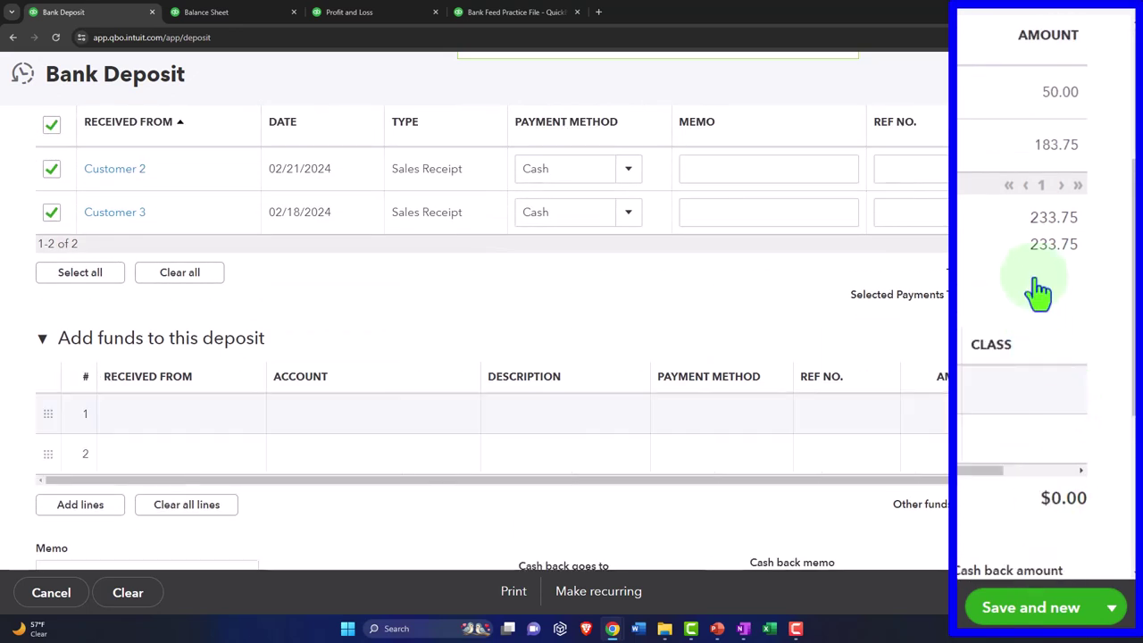
{"action": "left_click", "coordinate": [1112, 608]}
{"action": "left_click", "coordinate": [1005, 570]}
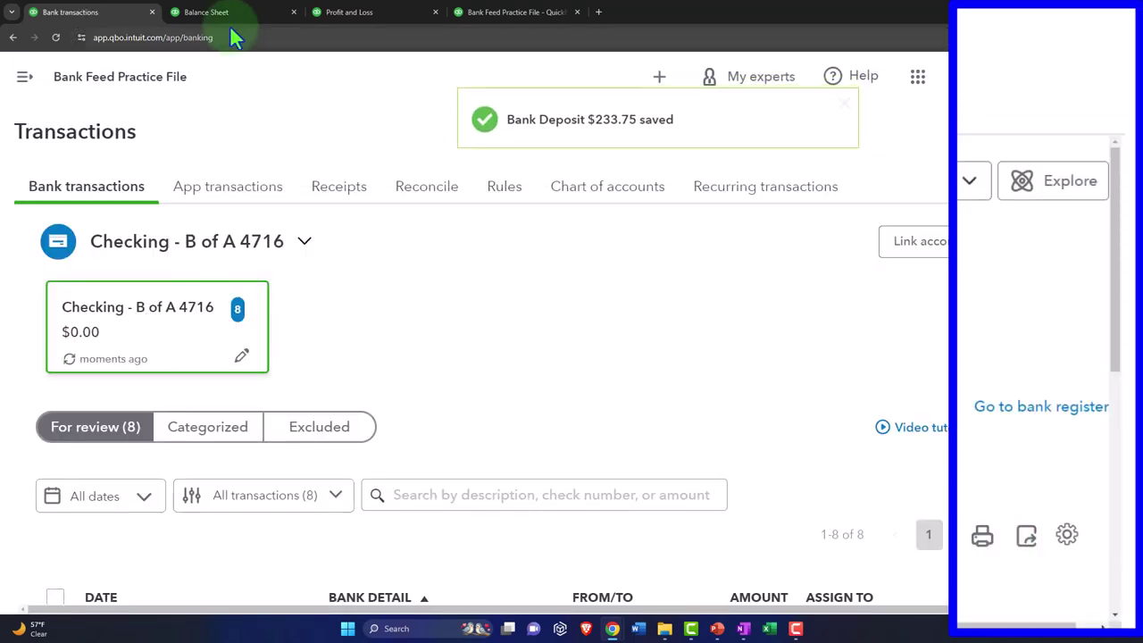
Refresh the balance sheet as of February 29, 2024 and examine the Checking - B of A balance.
{"action": "left_click", "coordinate": [221, 22]}
{"action": "scroll", "coordinate": [467, 324], "scroll_direction": "up", "scroll_amount": 5}
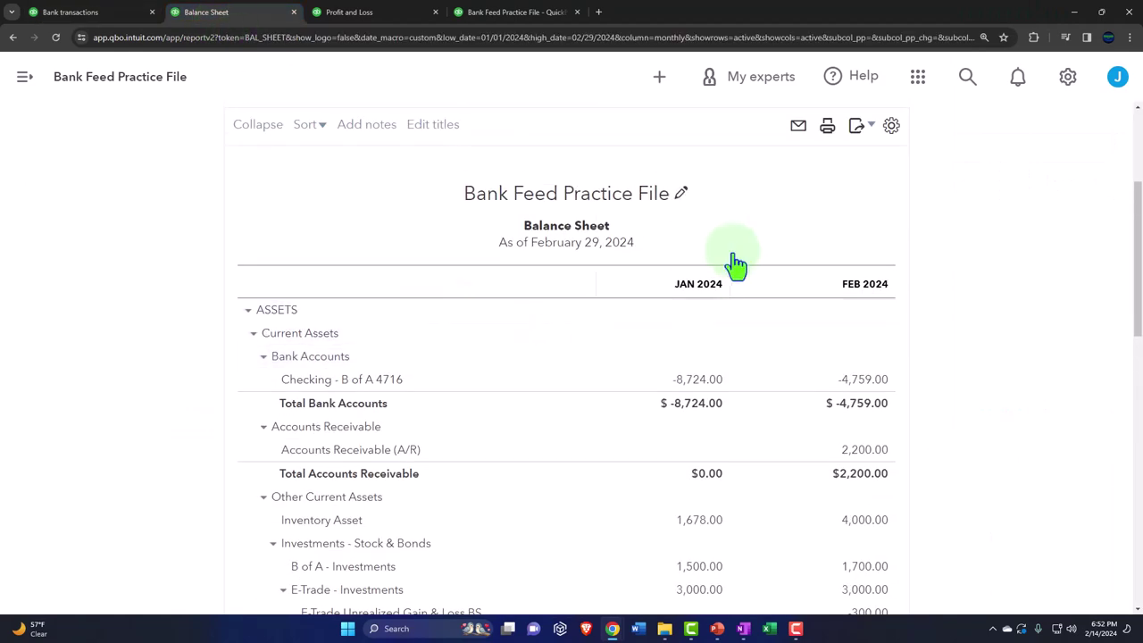
{"action": "left_click", "coordinate": [792, 229]}
{"action": "key", "text": "ctrl+plus"}
{"action": "key", "text": "ctrl+plus"}
{"action": "key", "text": "ctrl+plus"}
{"action": "key", "text": "ctrl+plus"}
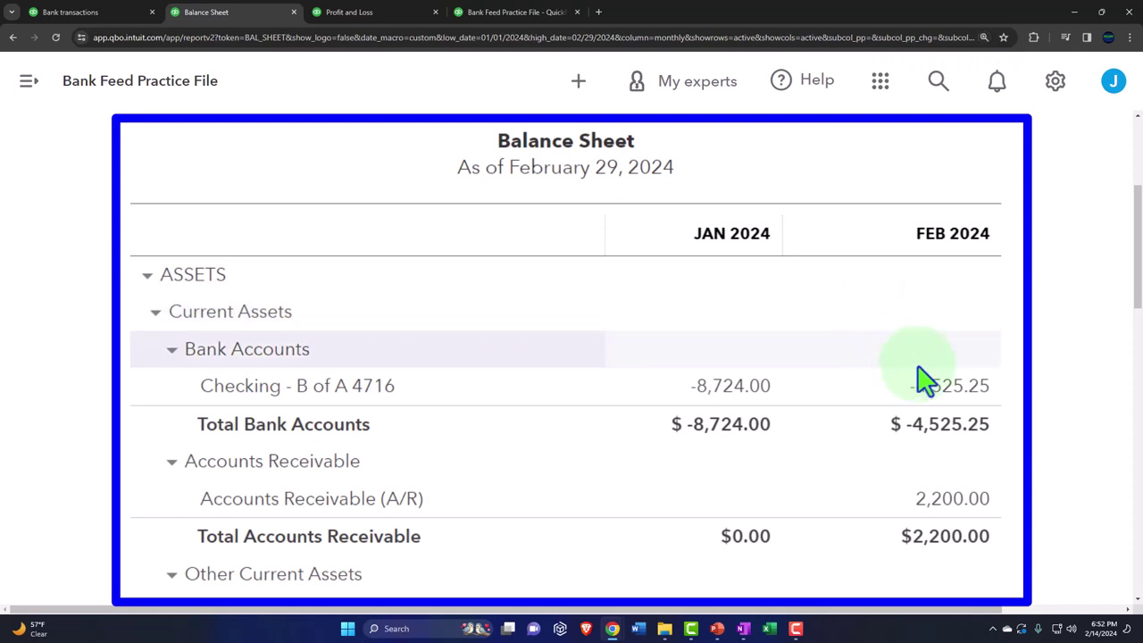
Open the February transaction detail behind the Checking - B of A balance, examine the deposits, and return to the balance sheet.
{"action": "left_click", "coordinate": [942, 393]}
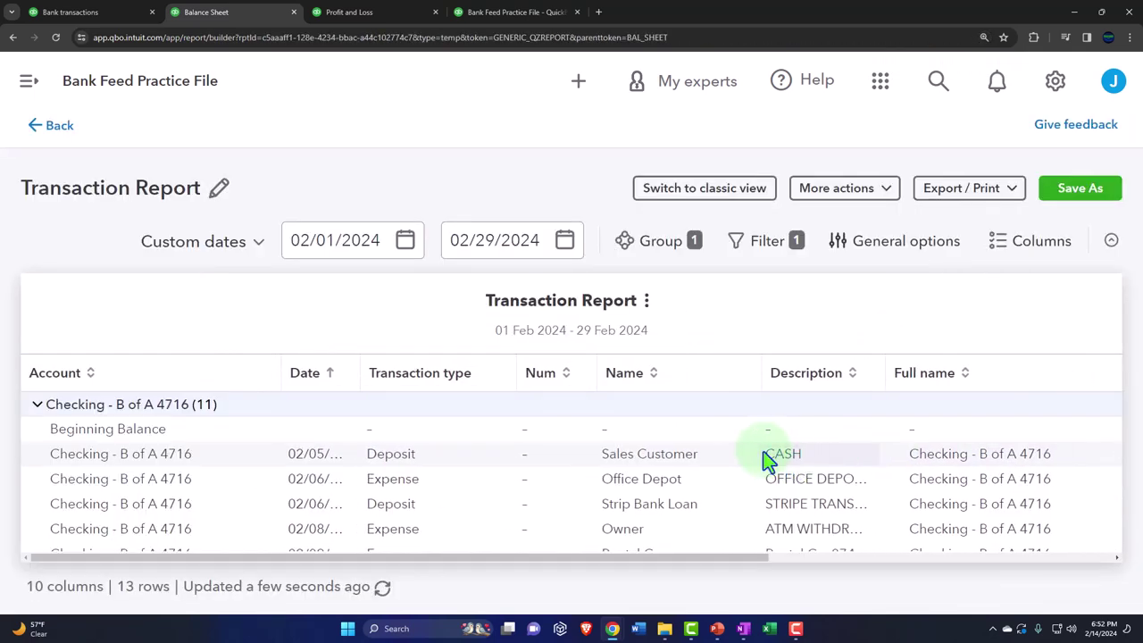
{"action": "key", "text": "ctrl+minus"}
{"action": "key", "text": "ctrl+minus"}
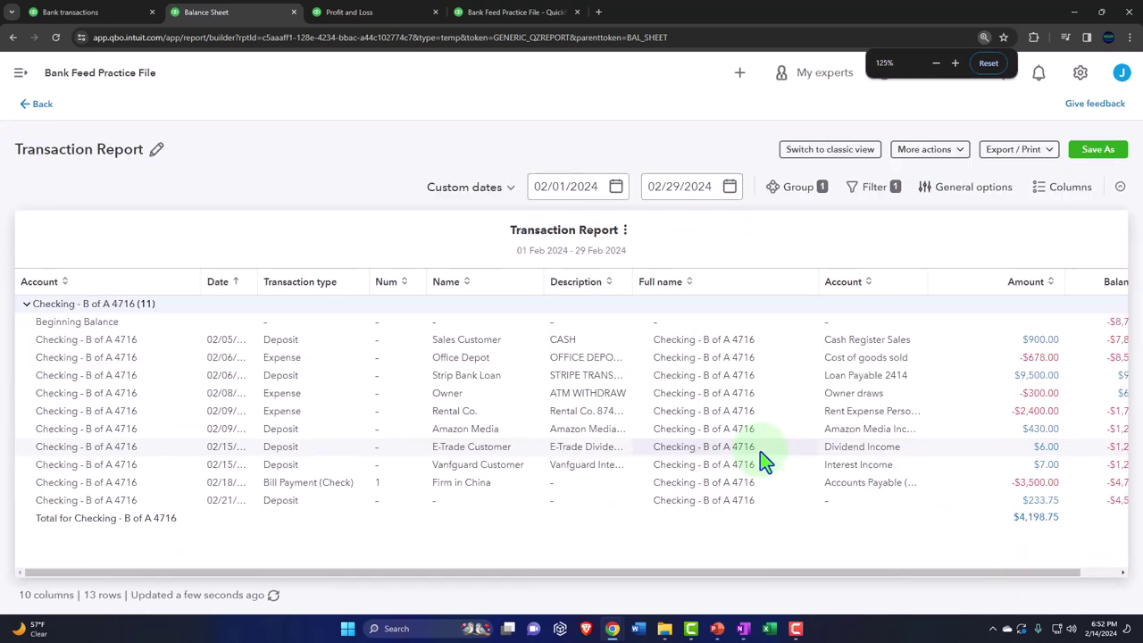
{"action": "left_click", "coordinate": [42, 105]}
{"action": "key", "text": "ctrl+plus"}
{"action": "key", "text": "ctrl+plus"}
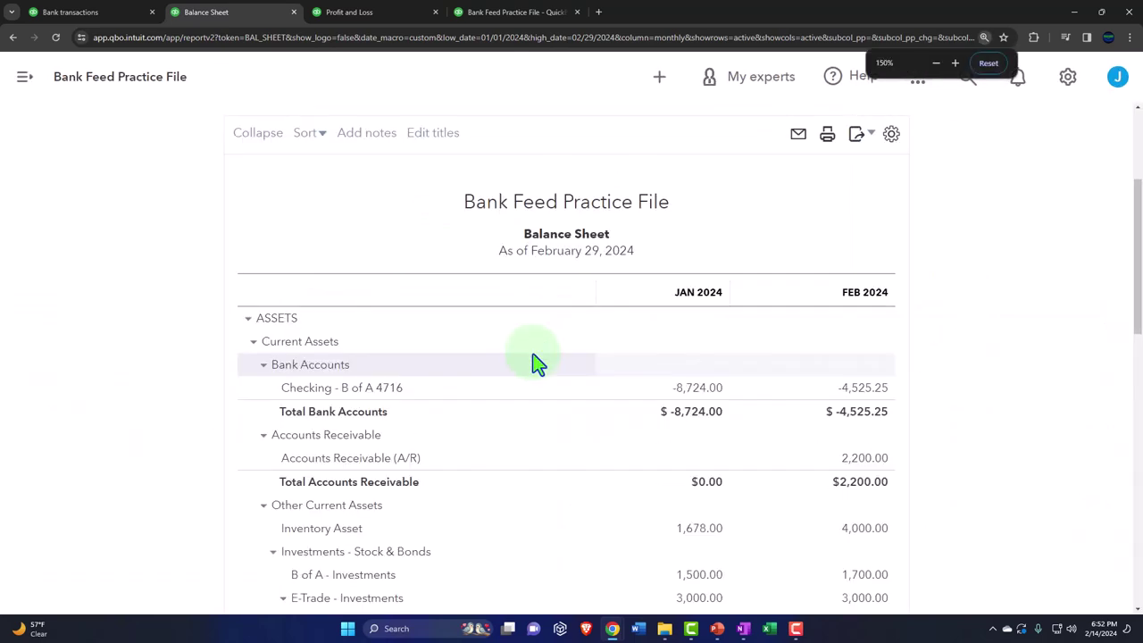
Open the February detail of the Payments to deposit account, examine the sales receipts against the deposit lines, and return to the balance sheet.
{"action": "scroll", "coordinate": [532, 366], "scroll_direction": "down", "scroll_amount": 3}
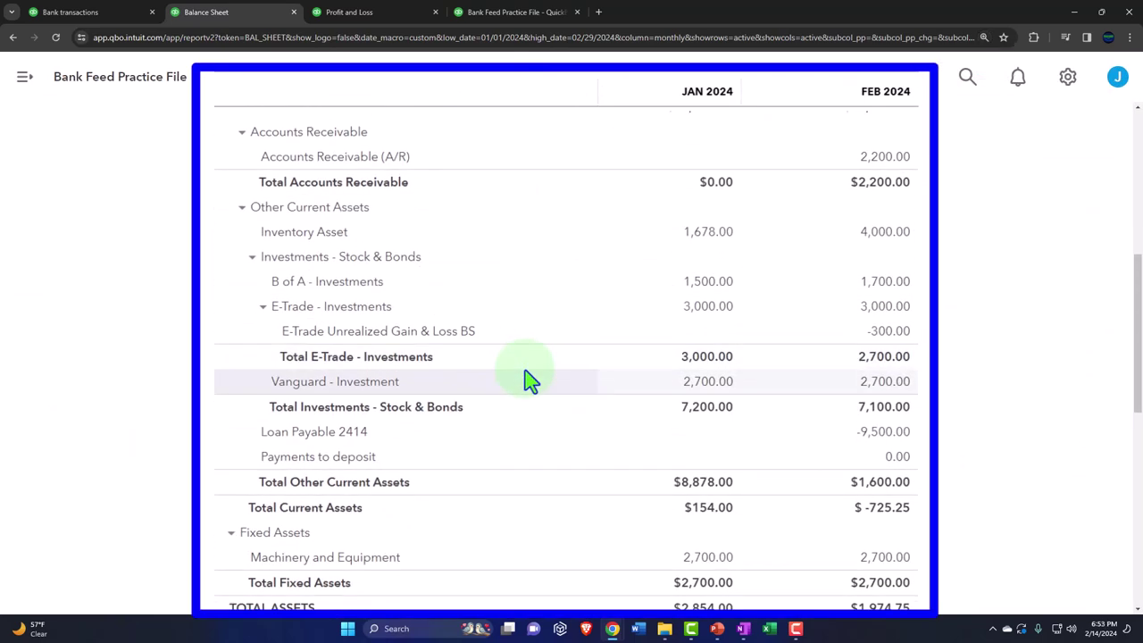
{"action": "left_click", "coordinate": [896, 461]}
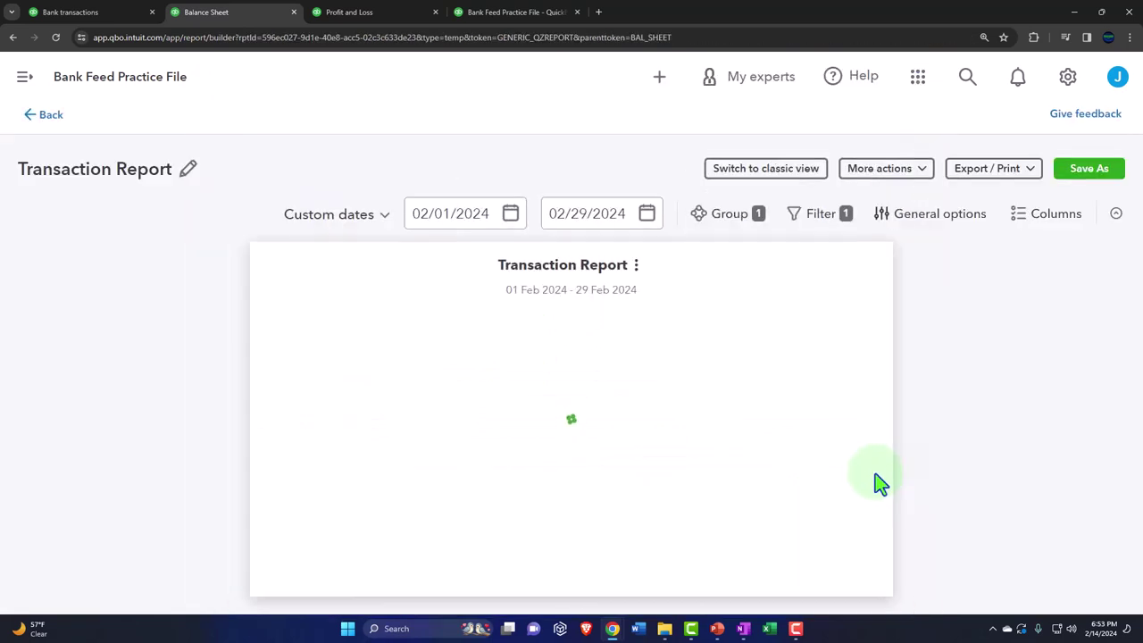
{"action": "key", "text": "ctrl+minus"}
{"action": "key", "text": "ctrl+minus"}
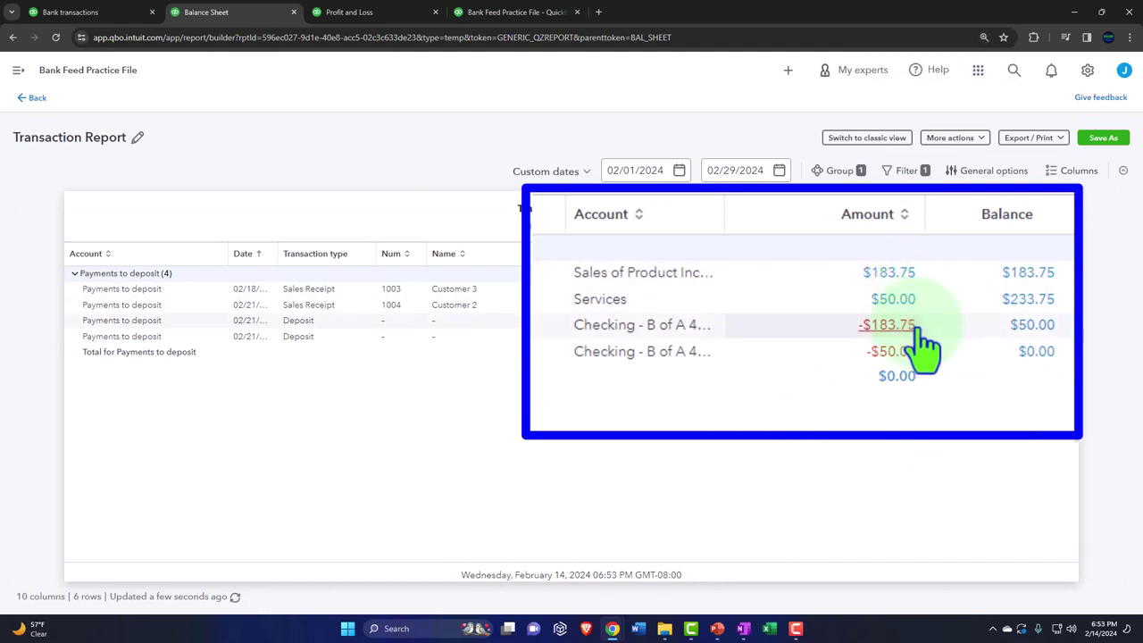
{"action": "left_click", "coordinate": [34, 100]}
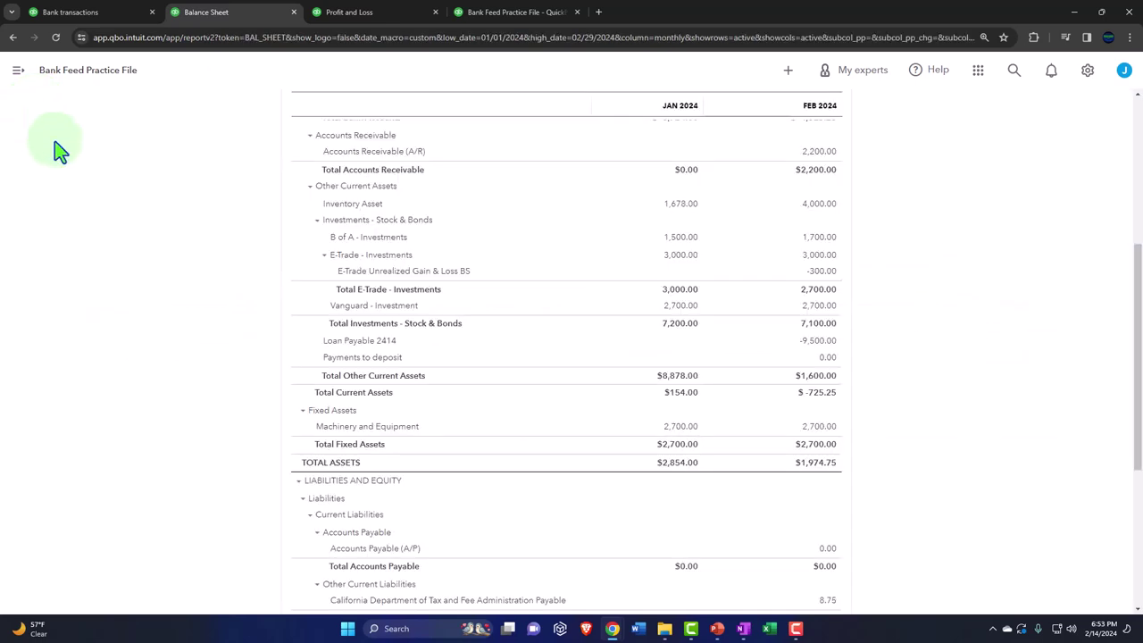
{"action": "key", "text": "ctrl+plus"}
{"action": "key", "text": "ctrl+plus"}
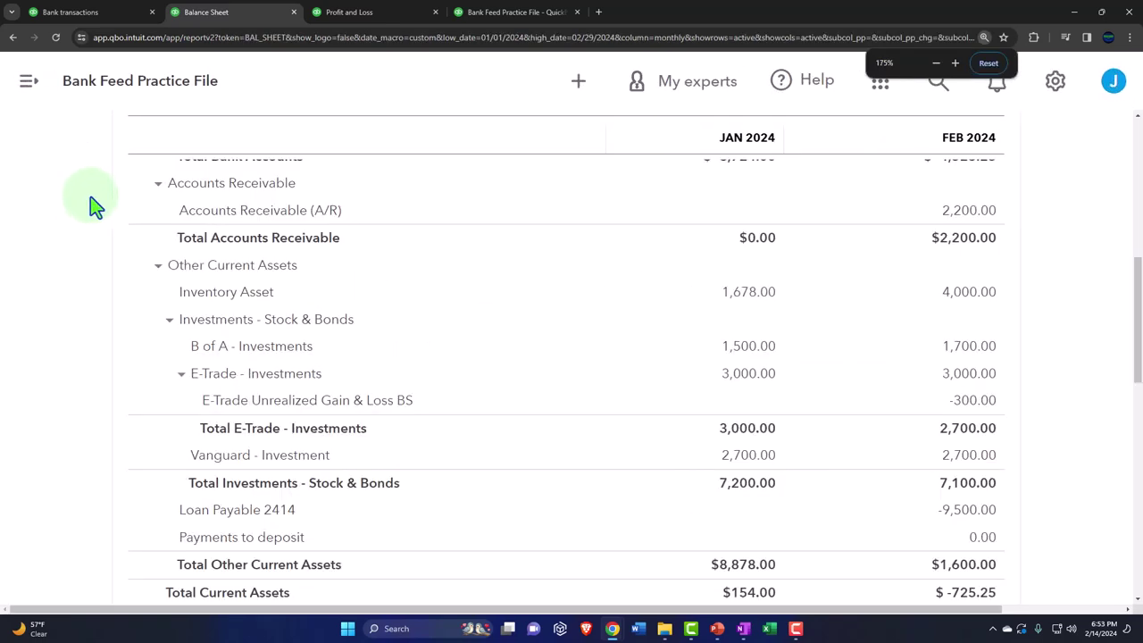
Go to the bank transactions page and reload it to update the matches found for the checking account.
{"action": "left_click", "coordinate": [89, 13]}
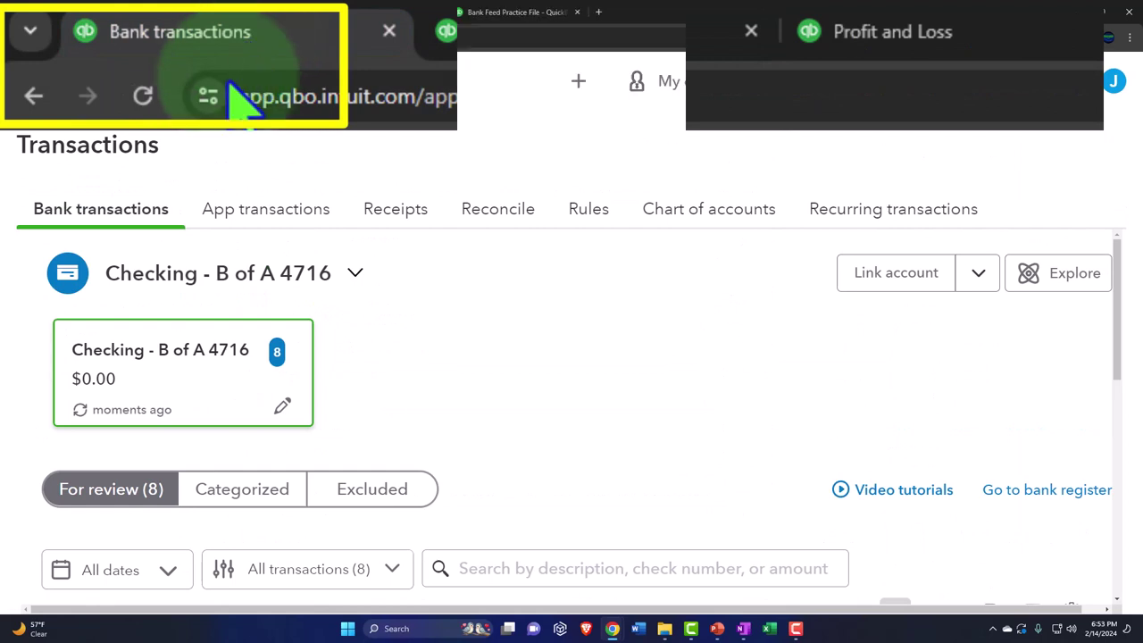
{"action": "key", "text": "ctrl+minus"}
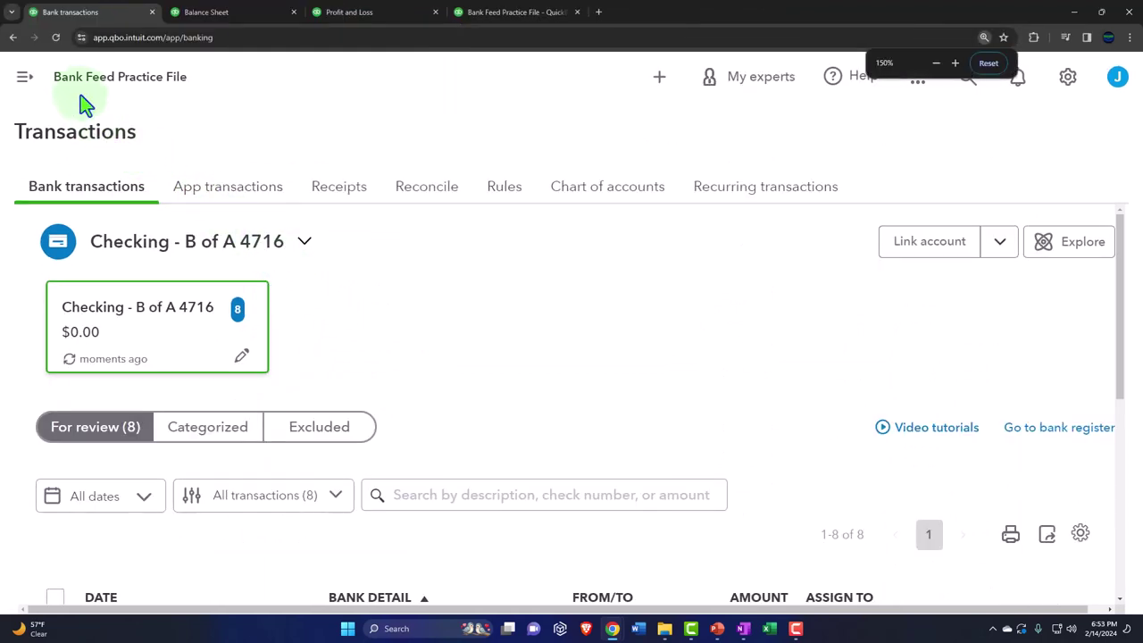
{"action": "left_click", "coordinate": [55, 37]}
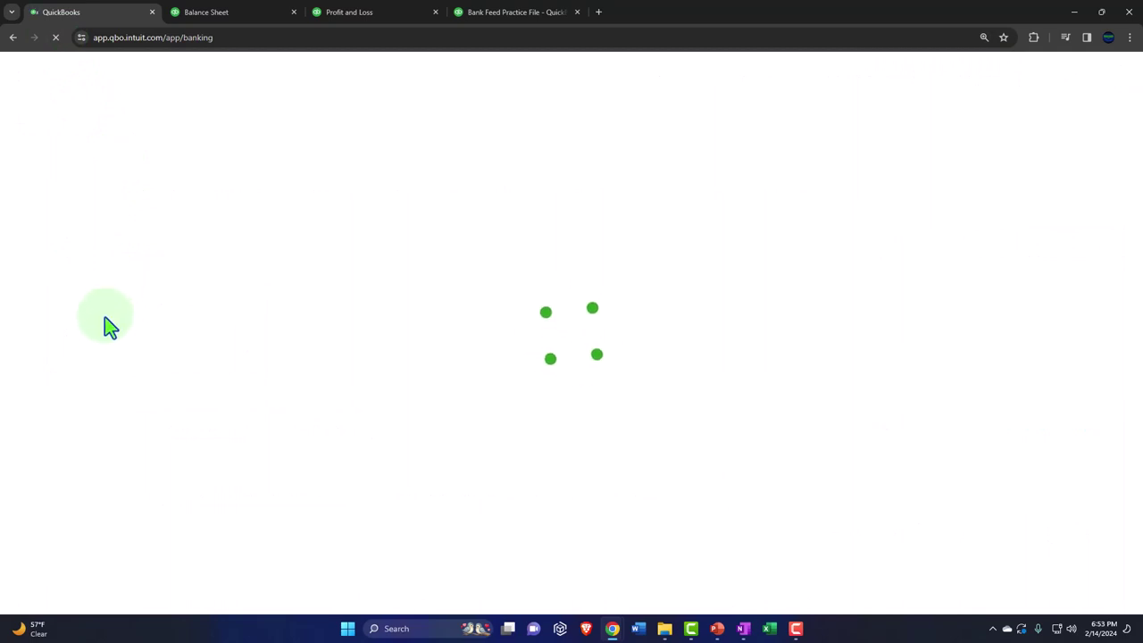
{"action": "left_click", "coordinate": [221, 78]}
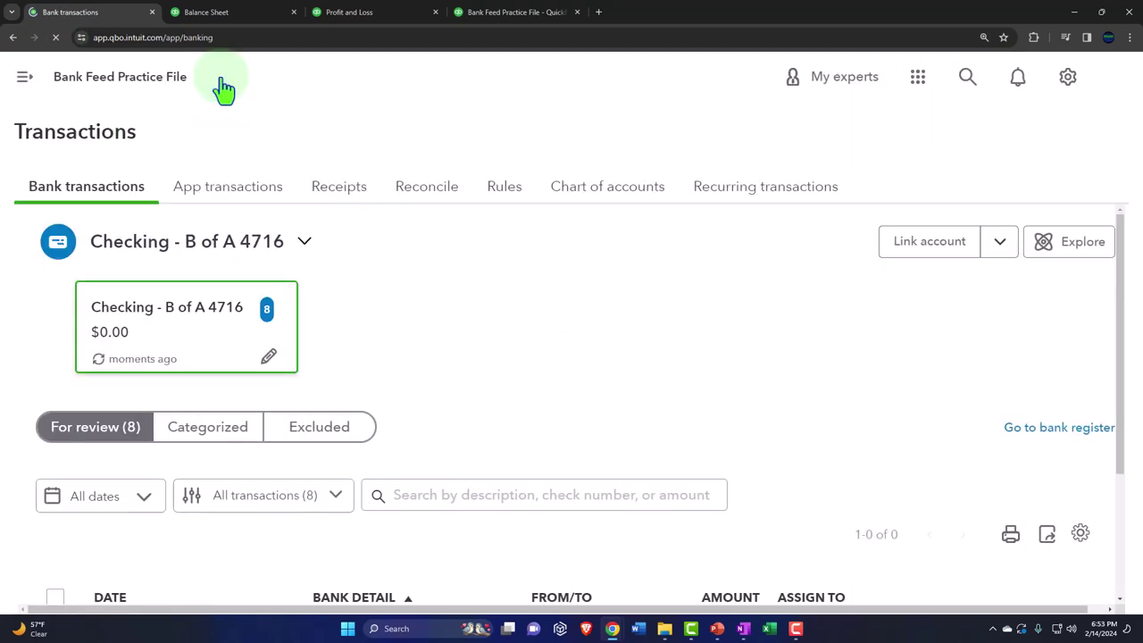
Expand the 02/21/2024 Cash Deposit in the bank feed, check its suggested deposit, and accept the match.
{"action": "scroll", "coordinate": [201, 304], "scroll_direction": "down", "scroll_amount": 2}
{"action": "scroll", "coordinate": [198, 311], "scroll_direction": "down", "scroll_amount": 2}
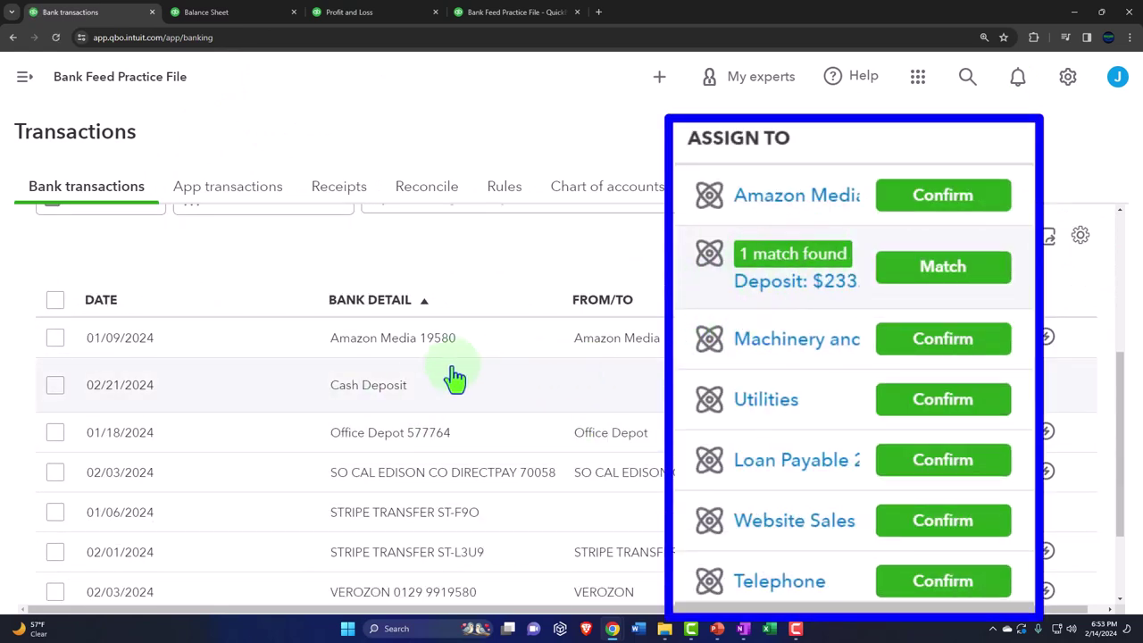
{"action": "left_click", "coordinate": [424, 393]}
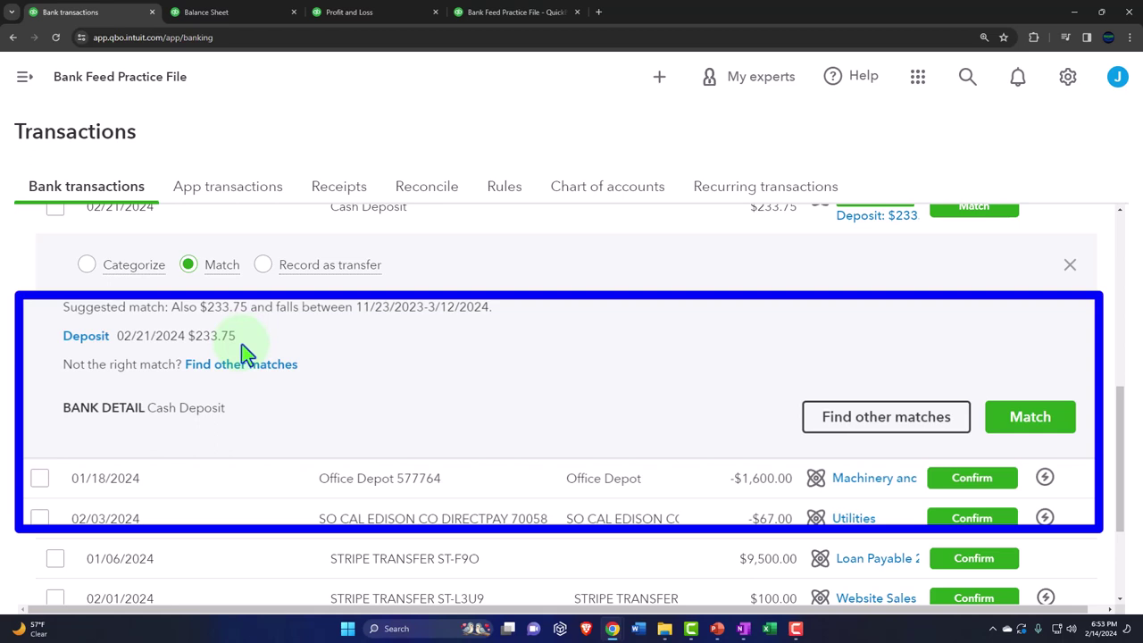
{"action": "scroll", "coordinate": [245, 352], "scroll_direction": "up", "scroll_amount": 1}
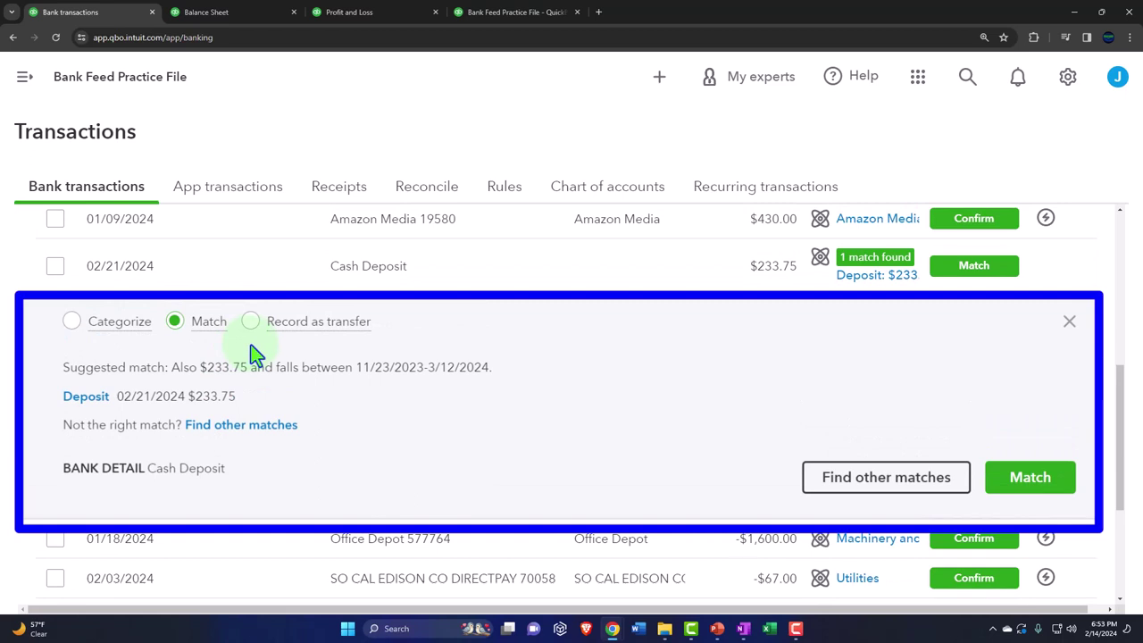
{"action": "left_click", "coordinate": [1028, 478]}
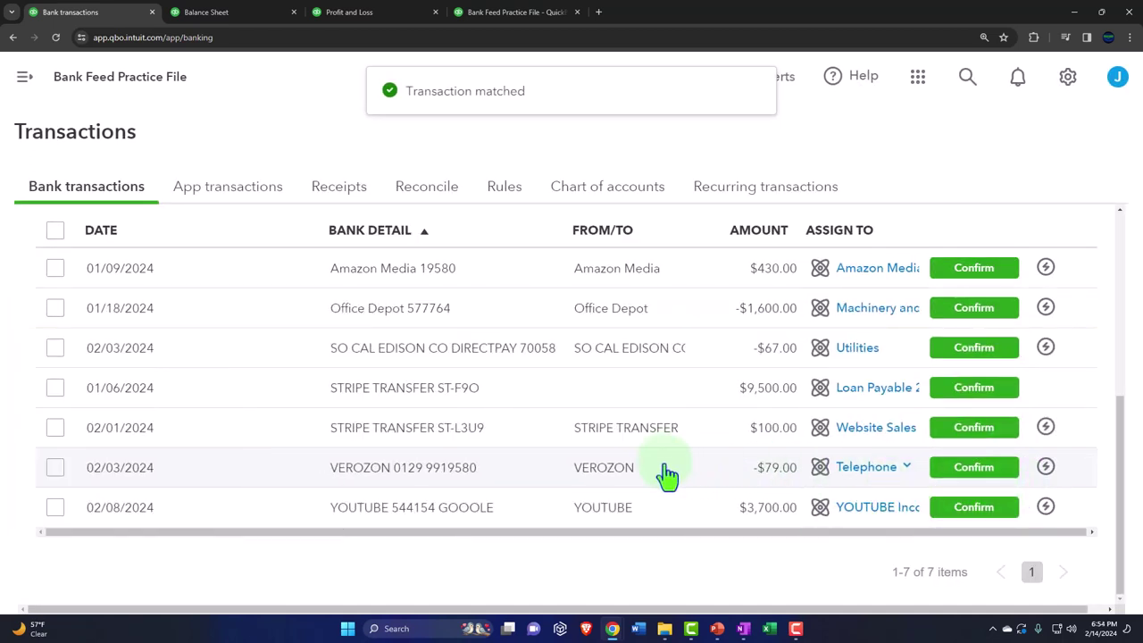
{"action": "scroll", "coordinate": [666, 207], "scroll_direction": "up", "scroll_amount": 3}
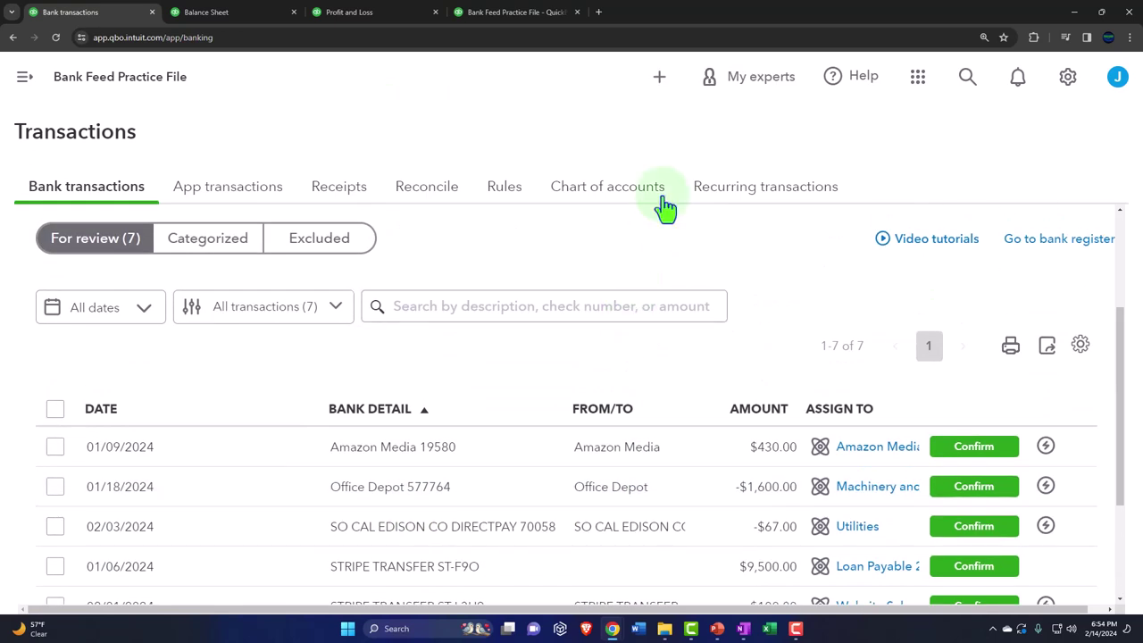
{"action": "left_click", "coordinate": [659, 79]}
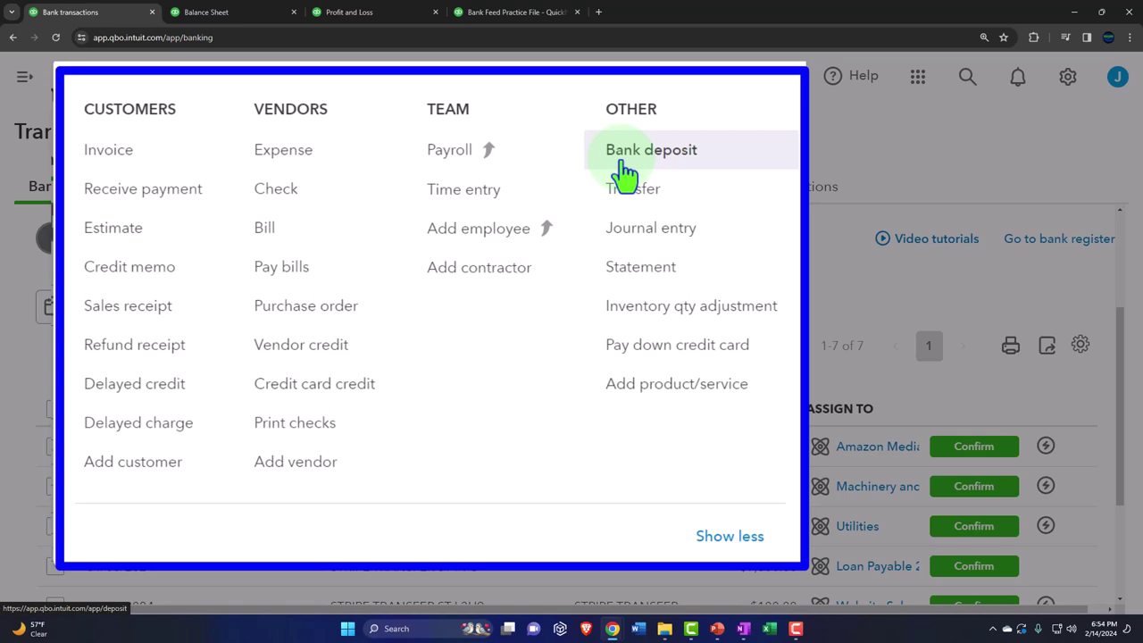
{"action": "left_click", "coordinate": [908, 143]}
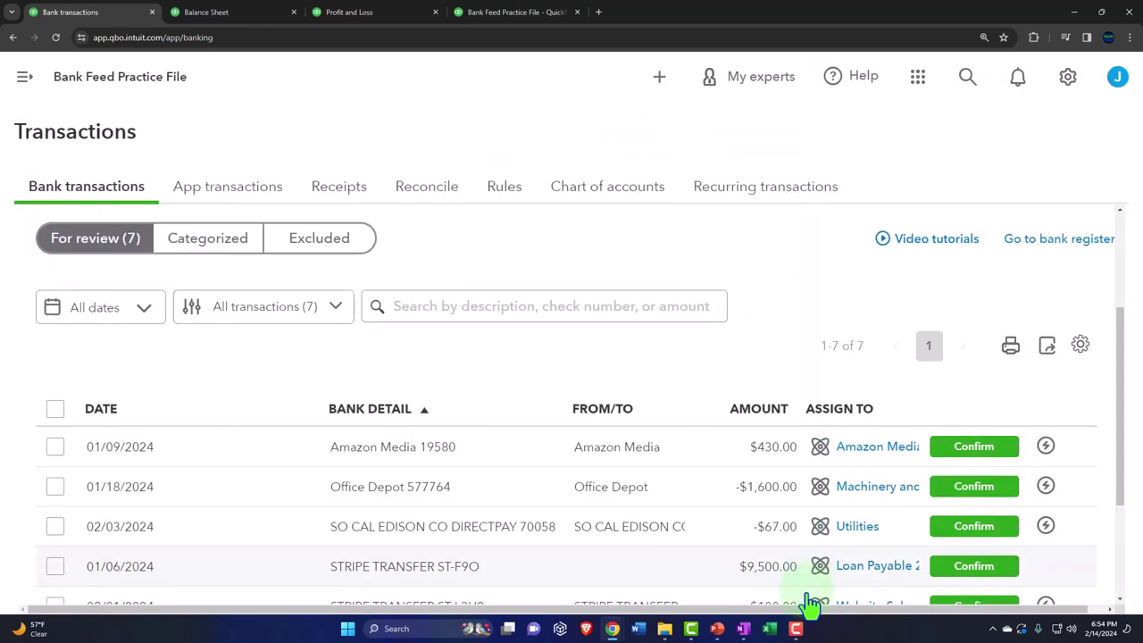
Switch to Excel and create a blank workbook.
{"action": "left_click", "coordinate": [773, 630]}
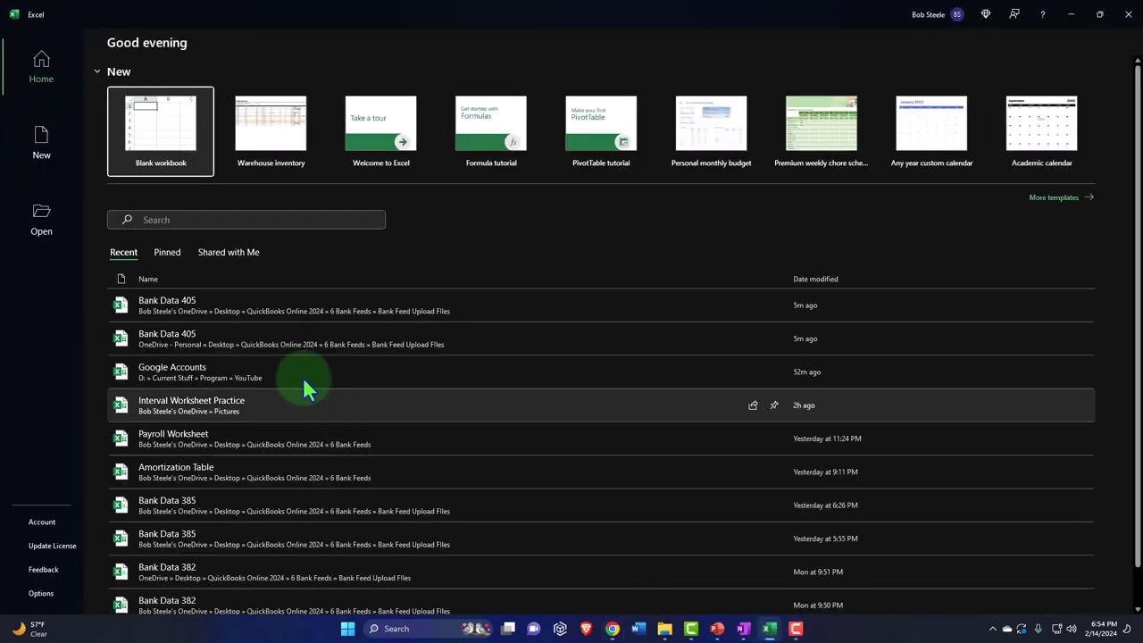
{"action": "left_click", "coordinate": [192, 148]}
{"action": "left_click", "coordinate": [190, 298]}
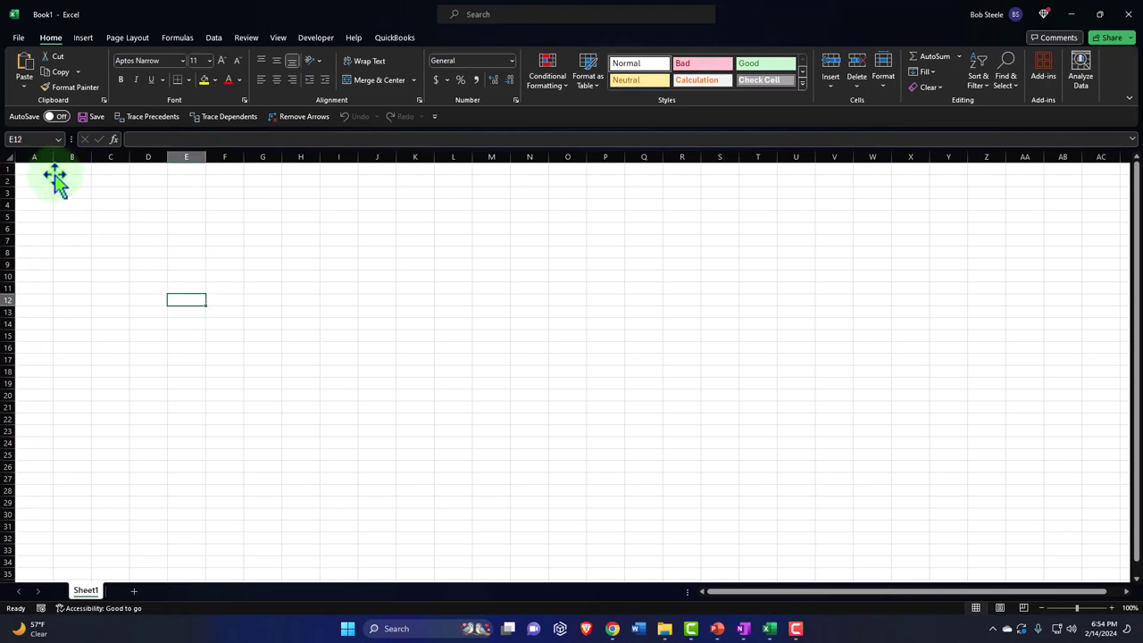
Format all worksheet cells as Currency with two decimal places, no symbol, and negative numbers in red parentheses.
{"action": "left_click", "coordinate": [11, 155]}
{"action": "right_click", "coordinate": [127, 255]}
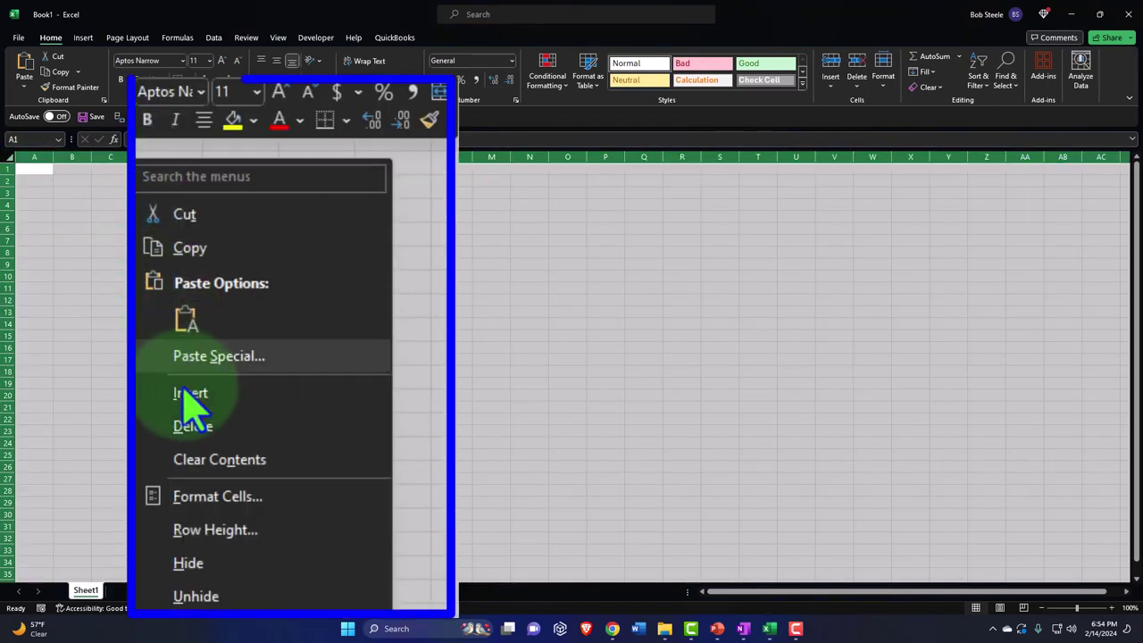
{"action": "left_click", "coordinate": [165, 417]}
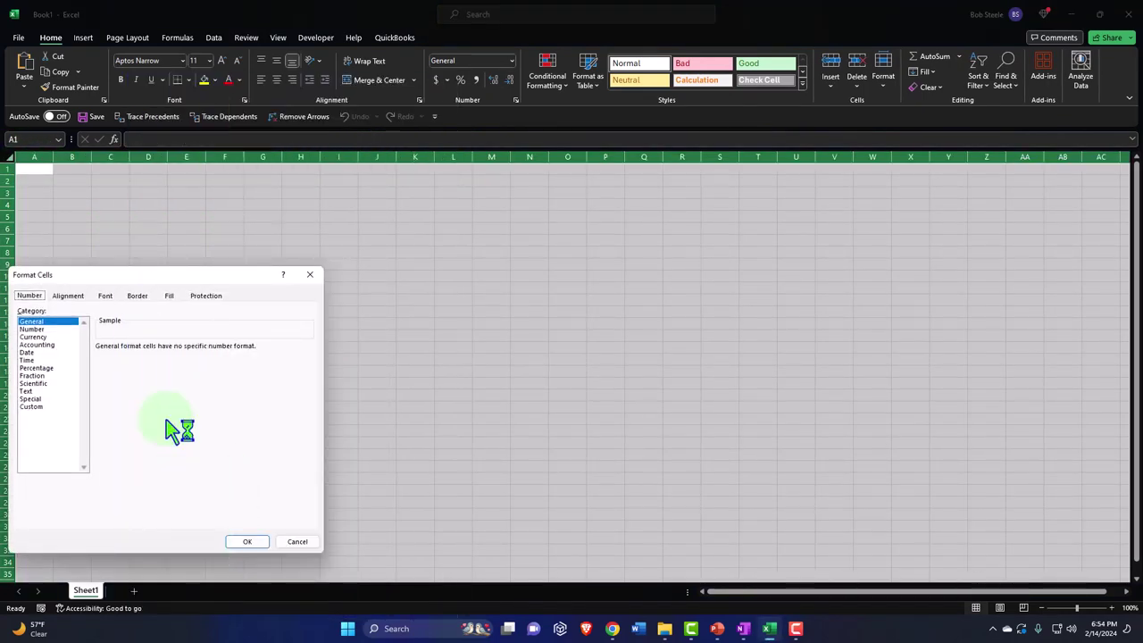
{"action": "left_click", "coordinate": [33, 337]}
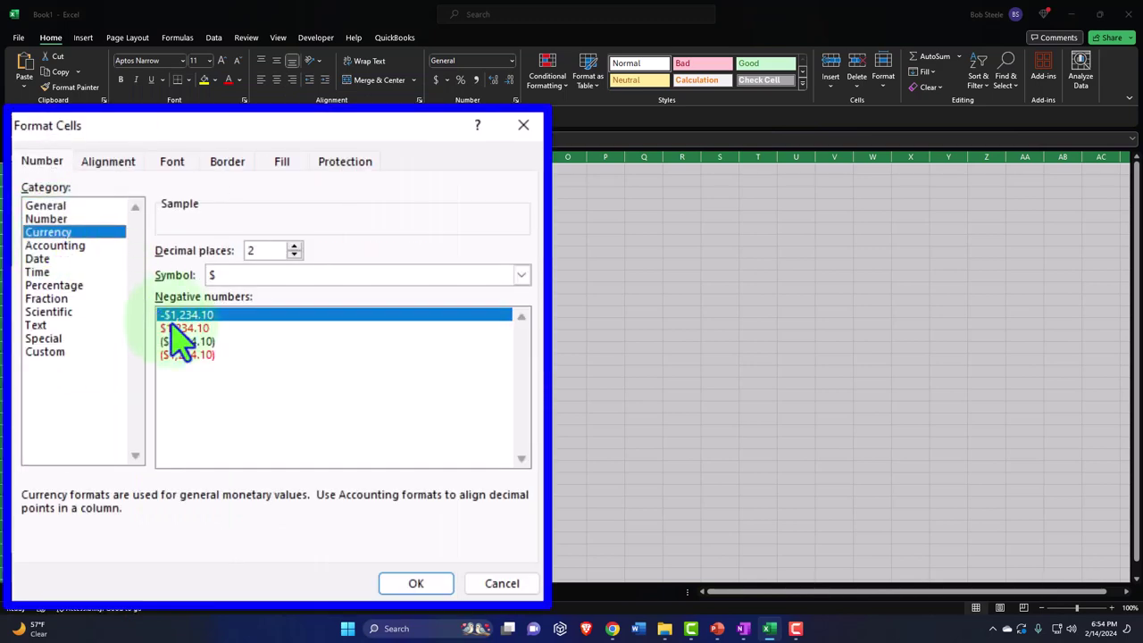
{"action": "left_click", "coordinate": [114, 409]}
{"action": "left_click", "coordinate": [280, 277]}
{"action": "left_click", "coordinate": [283, 289]}
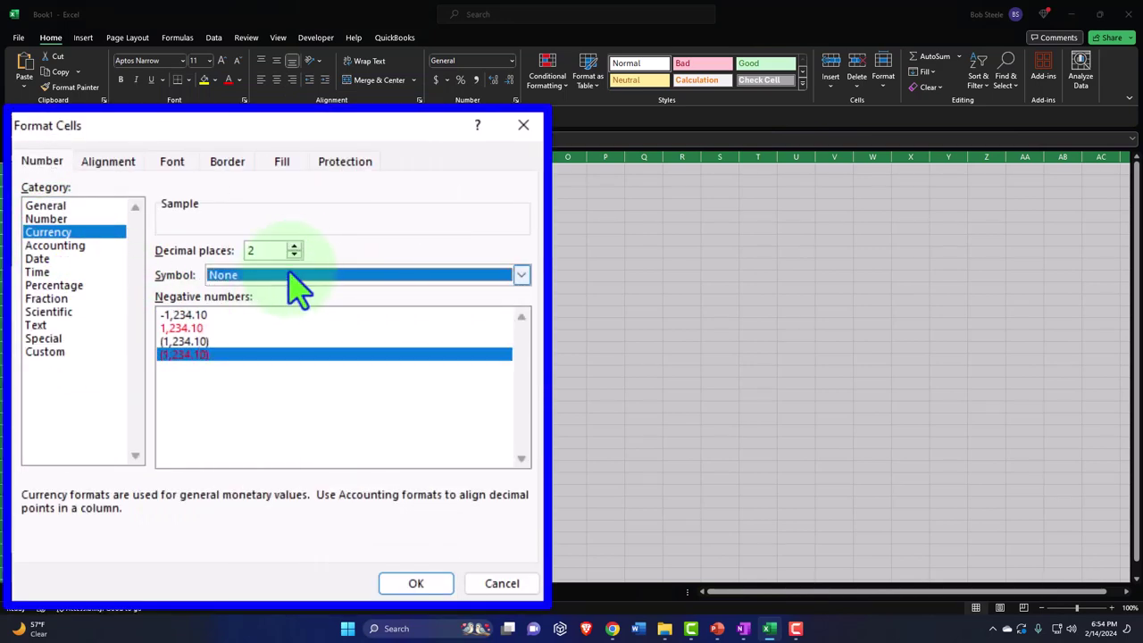
{"action": "left_click", "coordinate": [419, 583]}
Make all cells of the worksheet bold.
{"action": "scroll", "coordinate": [212, 350], "scroll_direction": "up", "scroll_amount": 9}
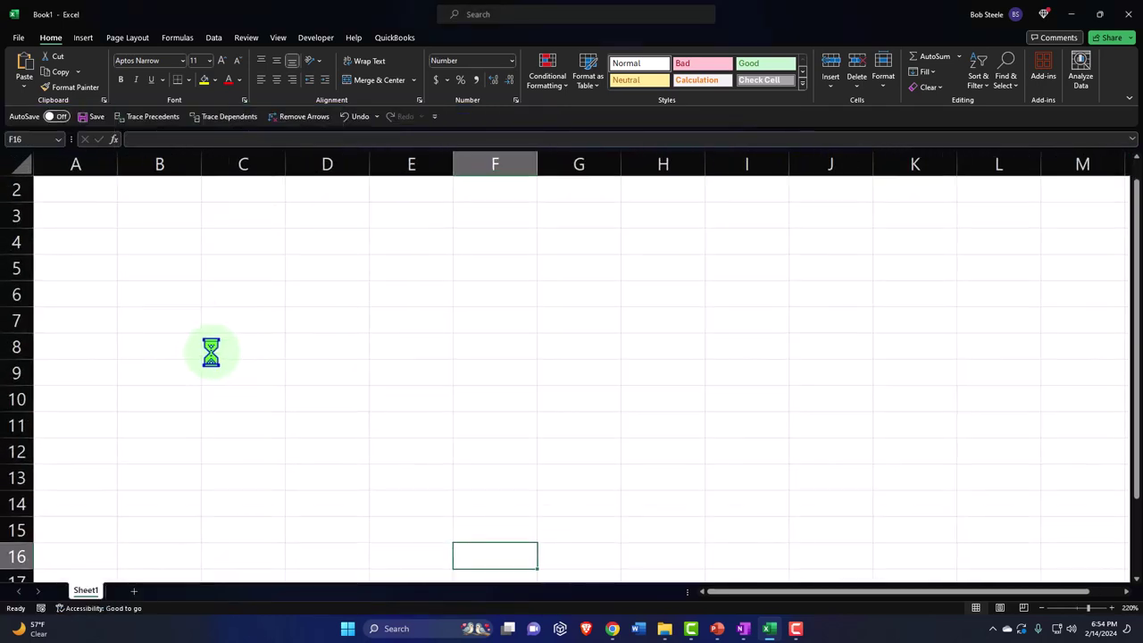
{"action": "left_click", "coordinate": [44, 189]}
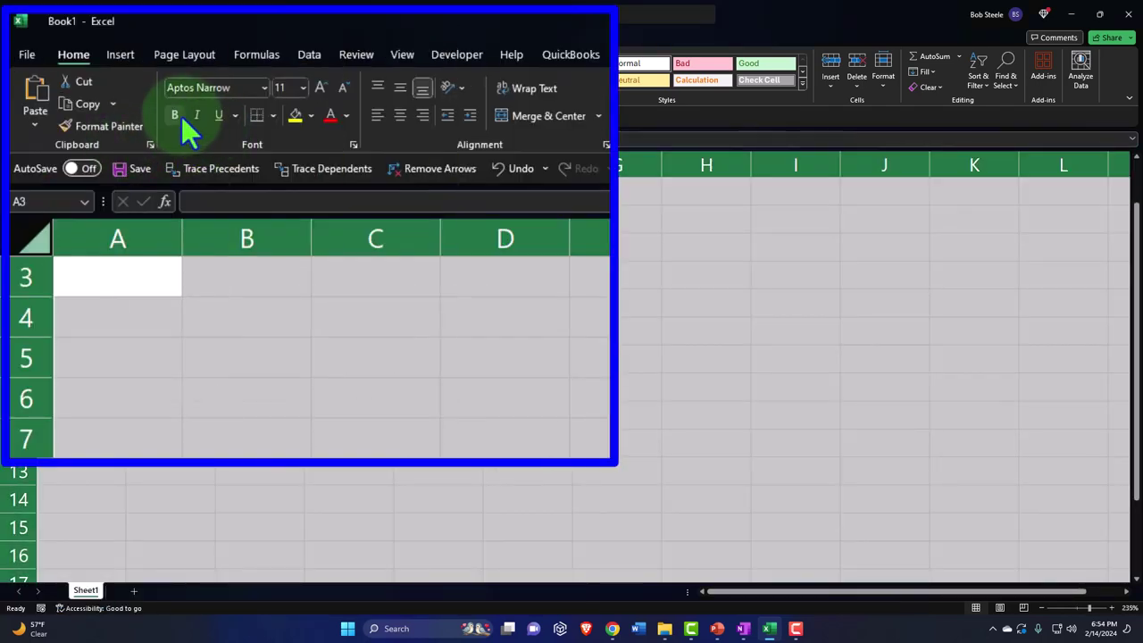
{"action": "scroll", "coordinate": [148, 273], "scroll_direction": "up", "scroll_amount": 1}
Enter the label "Sales" in A1 and the amount 500 in B1.
{"action": "left_click", "coordinate": [82, 192]}
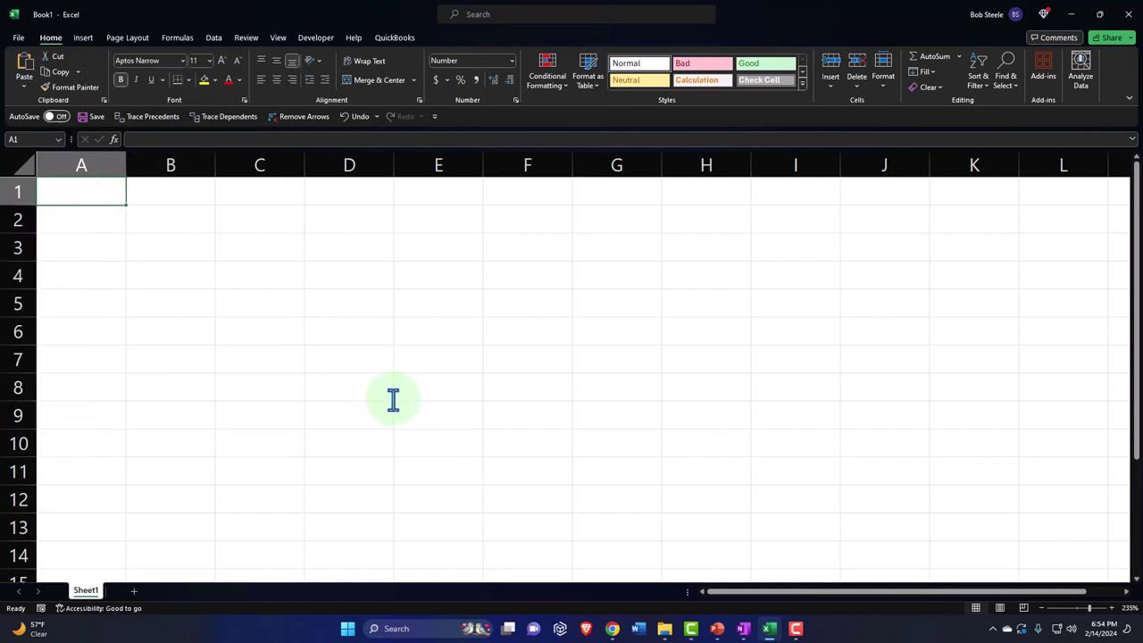
{"action": "type", "text": "Sales"}
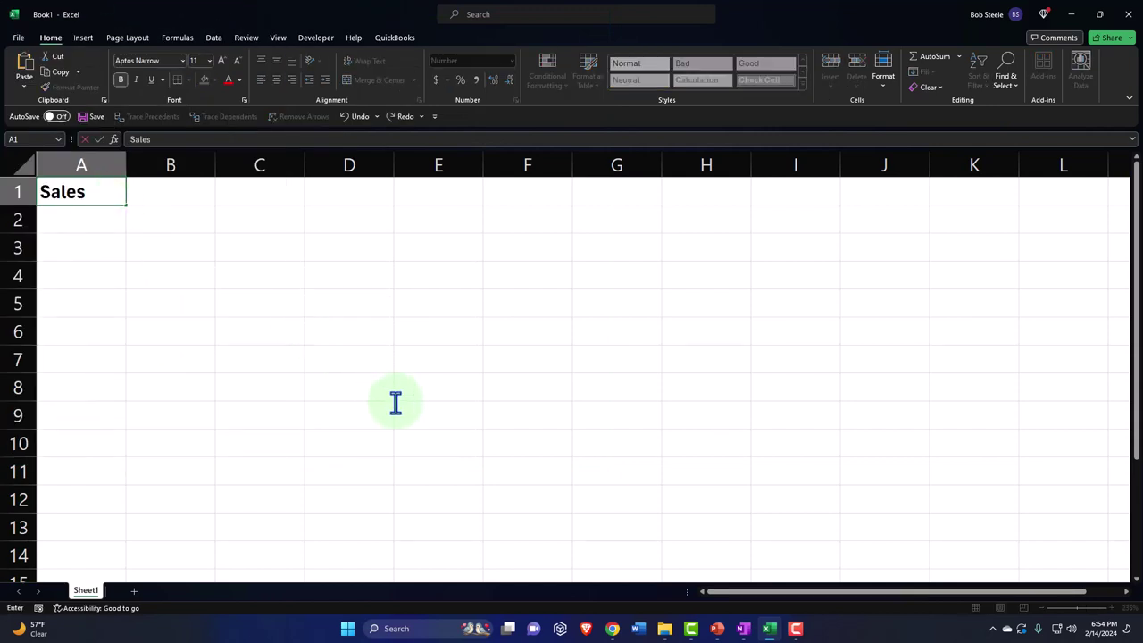
{"action": "key", "text": "Tab"}
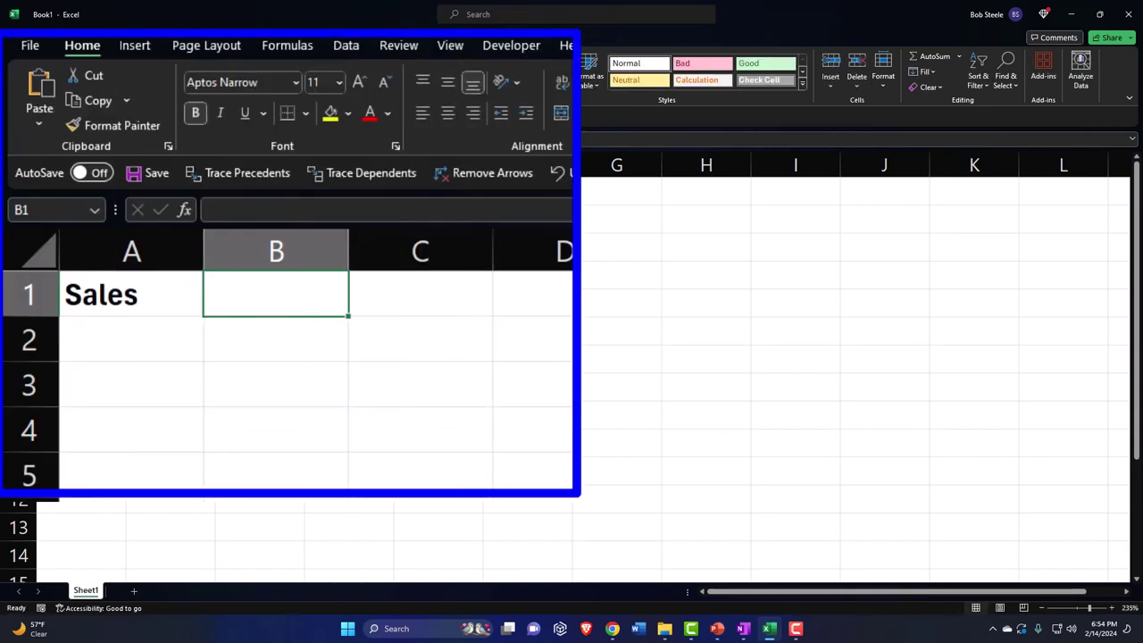
{"action": "type", "text": "500"}
{"action": "key", "text": "Return"}
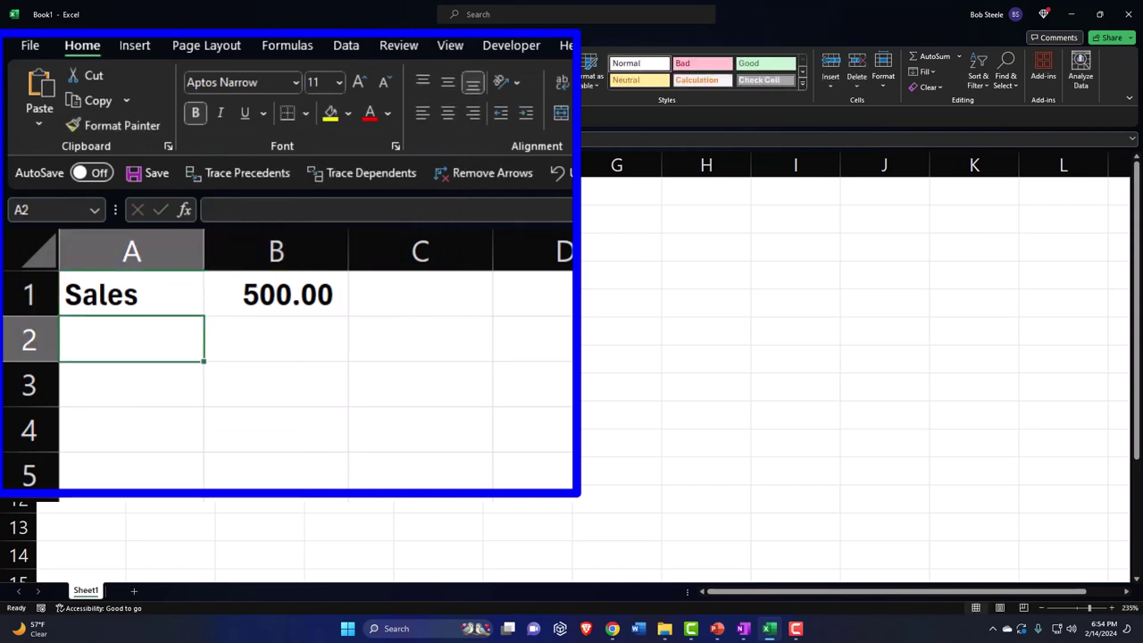
Enter the label "Sales tax rate" in A2 and widen column A to fit it.
{"action": "type", "text": "Sales ta"}
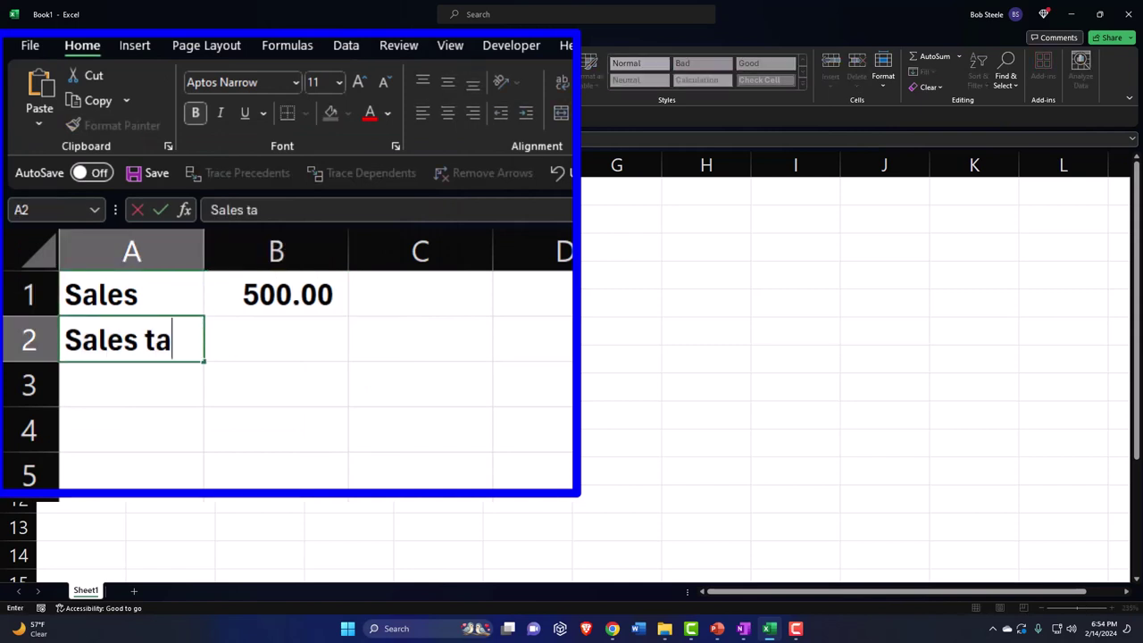
{"action": "type", "text": "x rate"}
{"action": "key", "text": "Tab"}
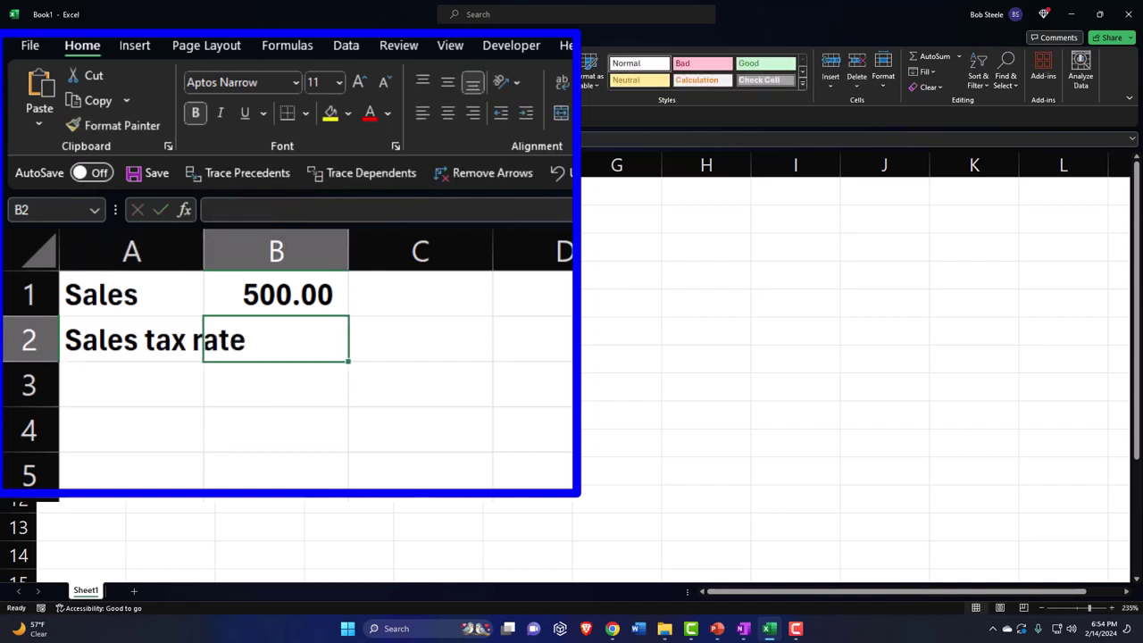
{"action": "left_click_drag", "start_coordinate": [203, 243], "coordinate": [274, 238]}
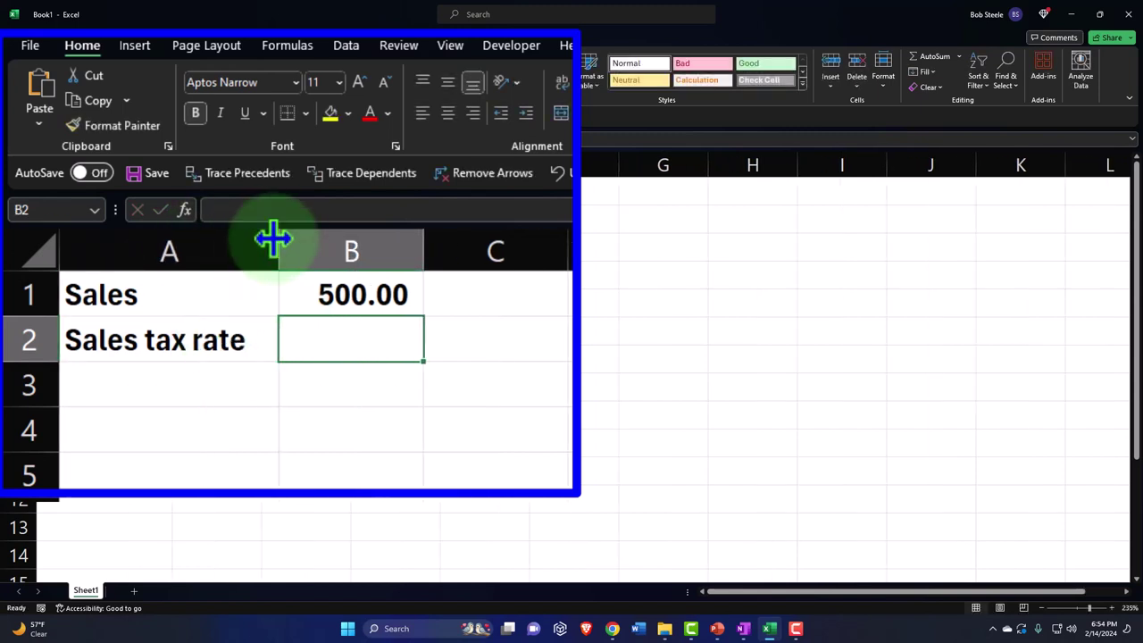
Enter the sales tax rate .05 in B2 and reselect that cell.
{"action": "type", "text": ".05"}
{"action": "key", "text": "Return"}
{"action": "key", "text": "Up"}
{"action": "key", "text": "Right"}
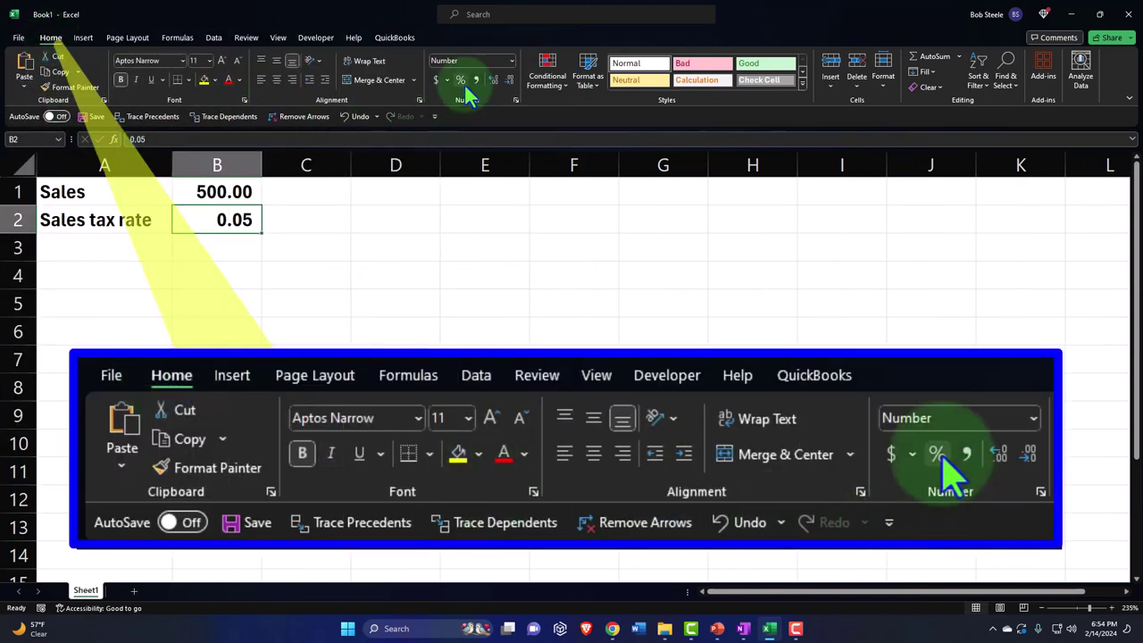
Format the sales tax rate in B2 as a percentage and enter the label "Sales tax" in A3.
{"action": "left_click", "coordinate": [460, 80]}
{"action": "key", "text": "Down"}
{"action": "key", "text": "Left"}
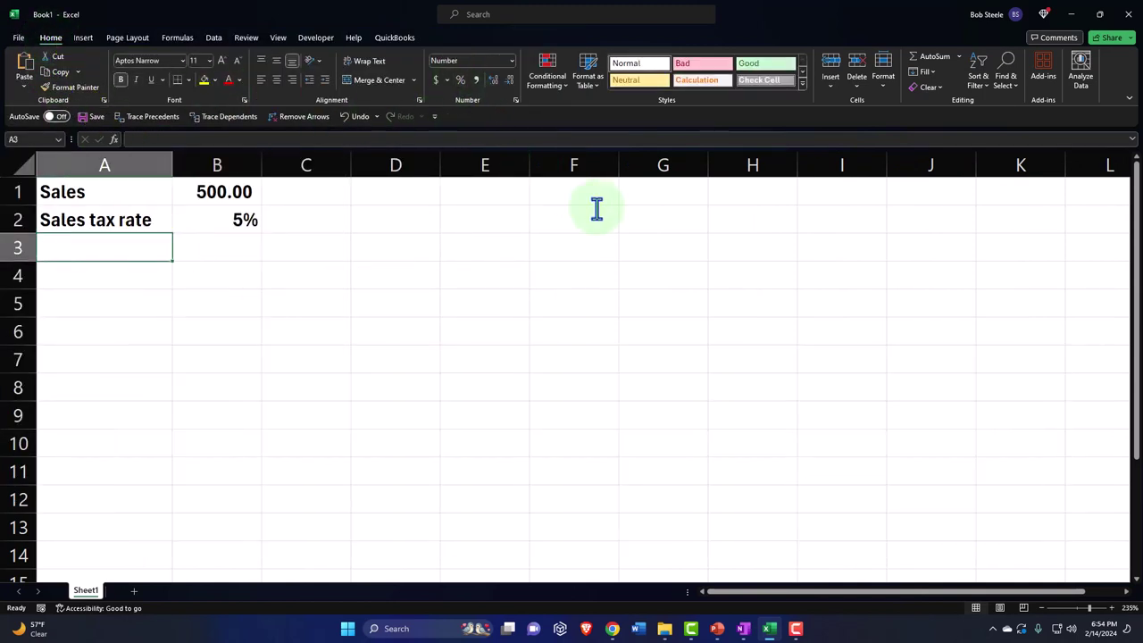
{"action": "type", "text": "Sales "}
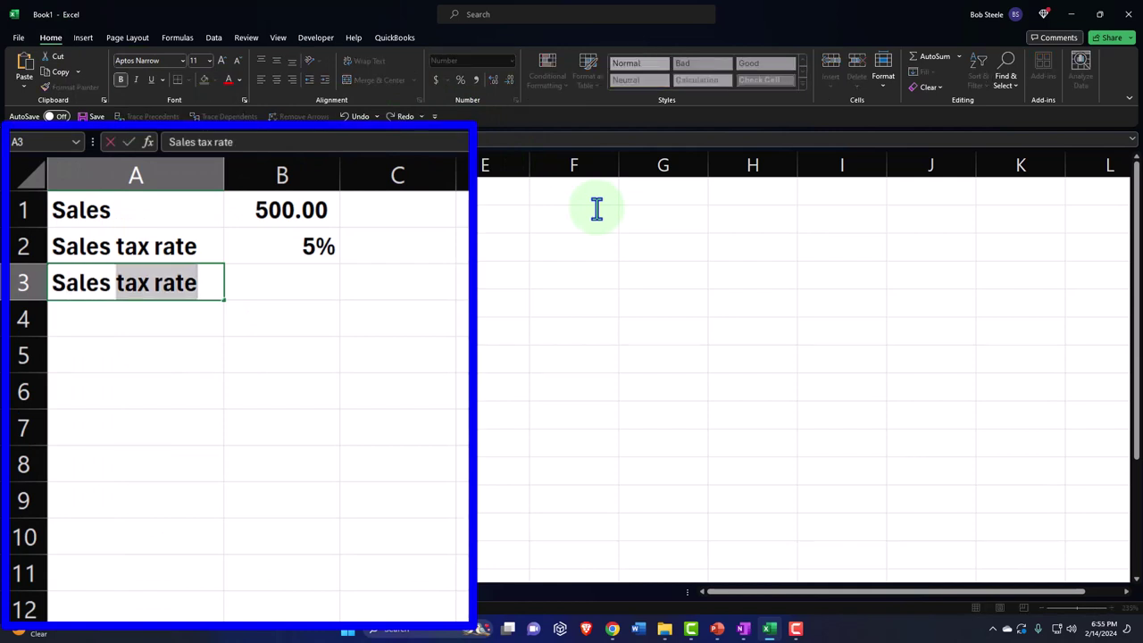
{"action": "type", "text": "tax"}
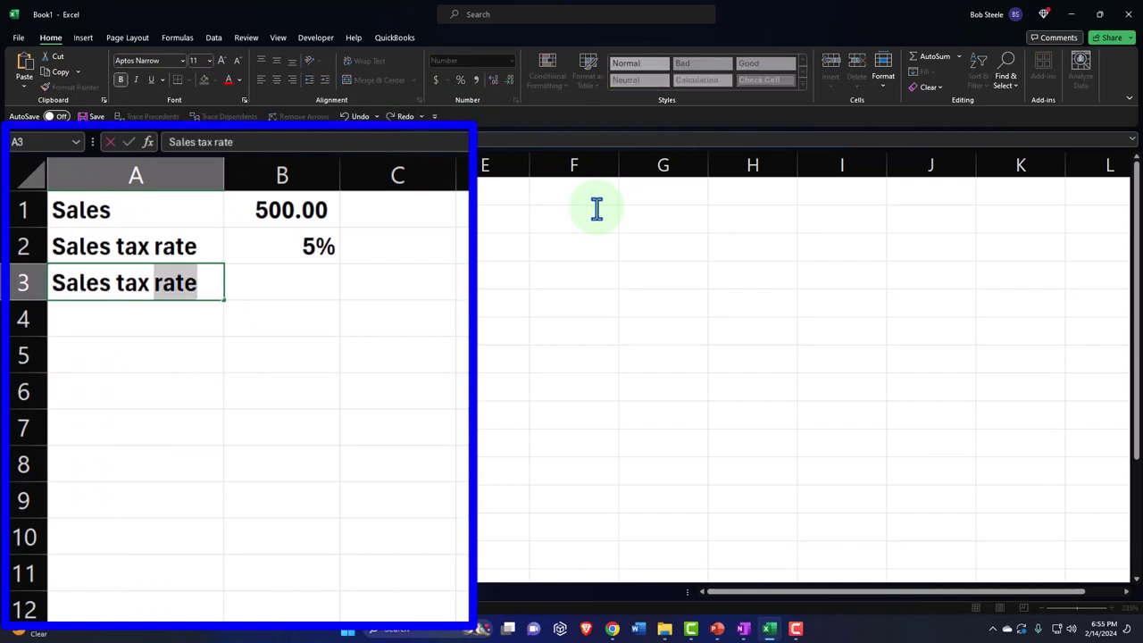
{"action": "key", "text": "BackSpace"}
{"action": "key", "text": "Tab"}
Calculate the sales tax in B3 with the formula =B1*B2.
{"action": "type", "text": "="}
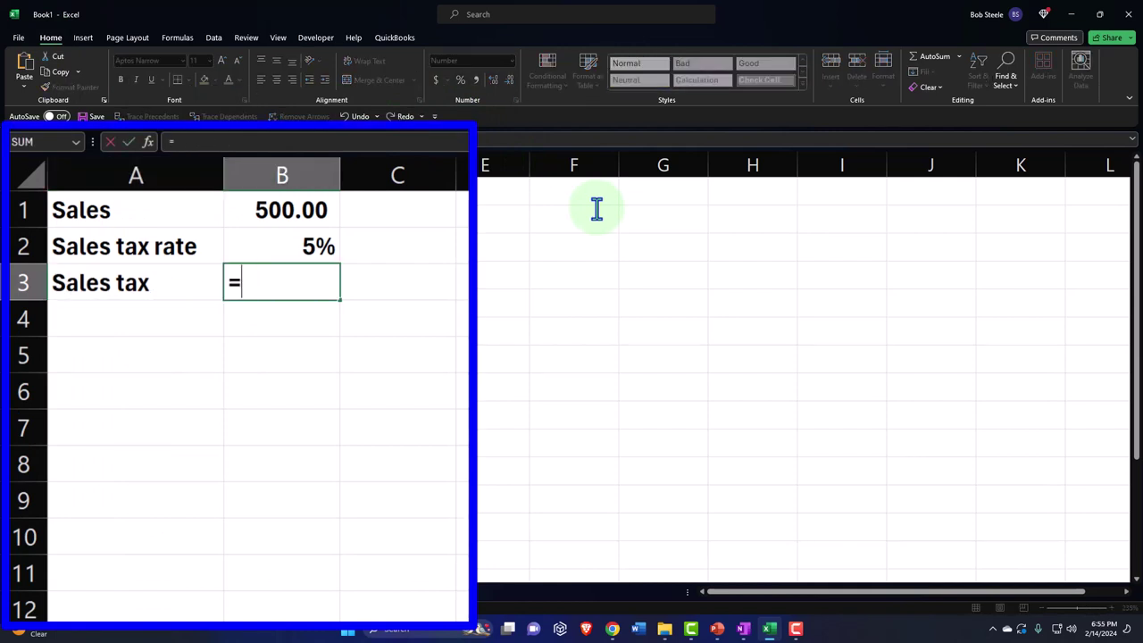
{"action": "key", "text": "Up"}
{"action": "key", "text": "Up"}
{"action": "type", "text": "*"}
{"action": "key", "text": "Up"}
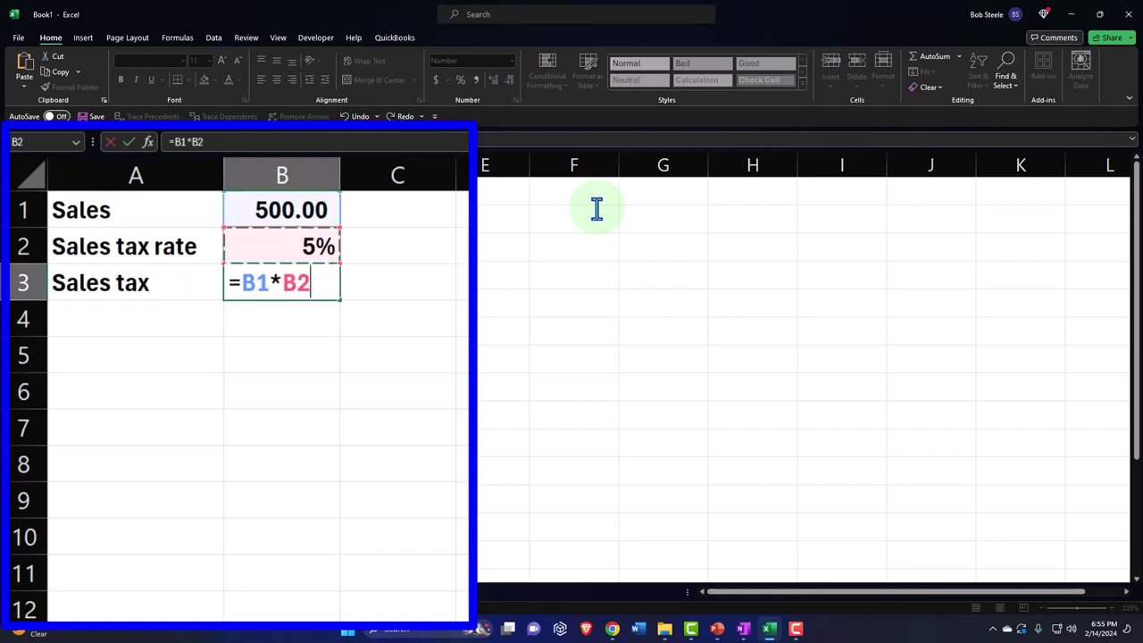
{"action": "key", "text": "Return"}
Underline the tax rate in B2 and enter the label "Cash collected" in A4.
{"action": "left_click", "coordinate": [299, 250]}
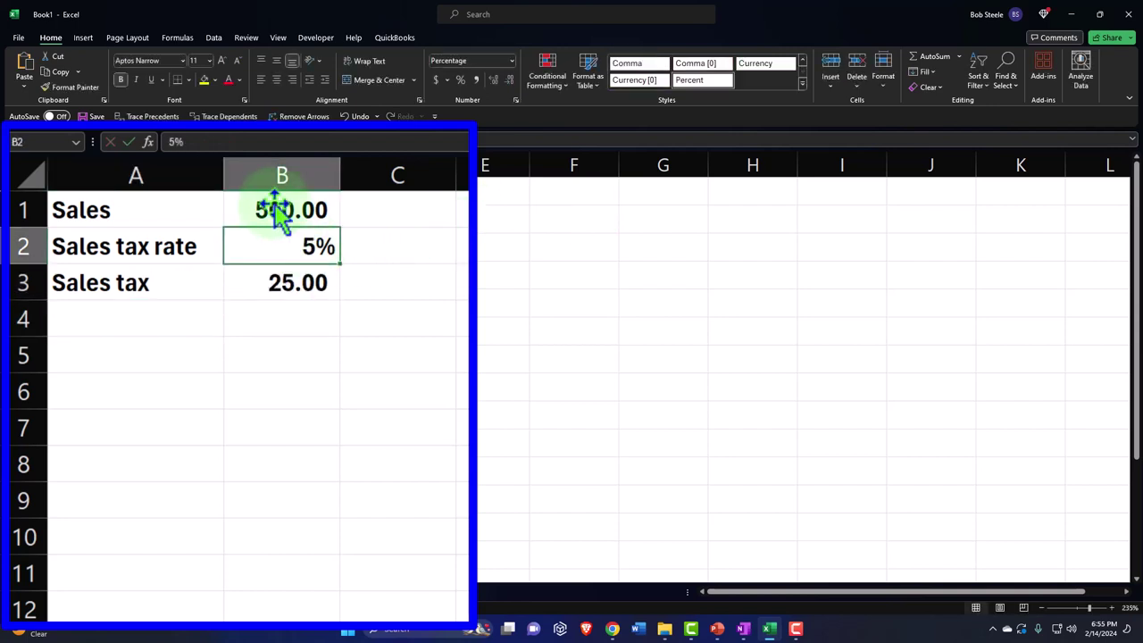
{"action": "left_click", "coordinate": [150, 79]}
{"action": "left_click", "coordinate": [170, 320]}
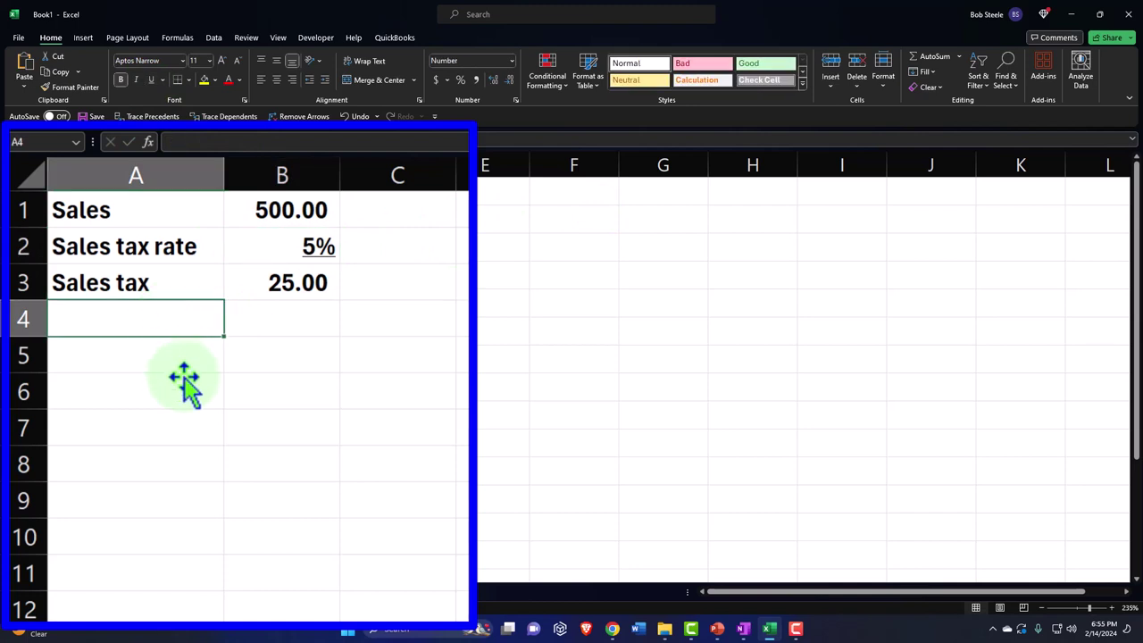
{"action": "type", "text": "C"}
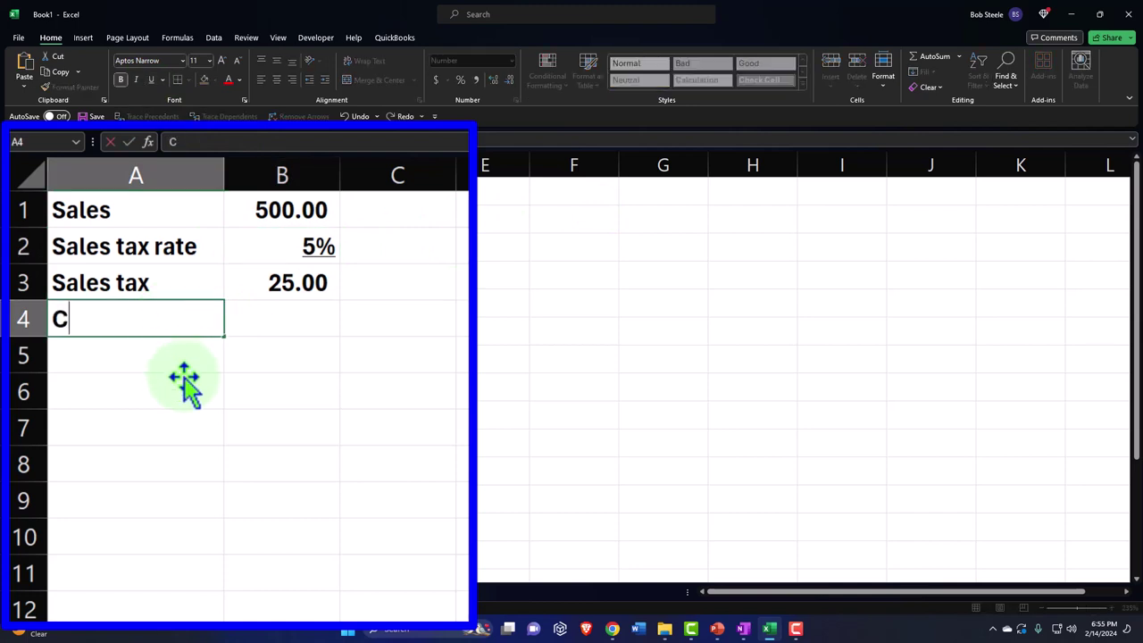
{"action": "type", "text": "ash collected"}
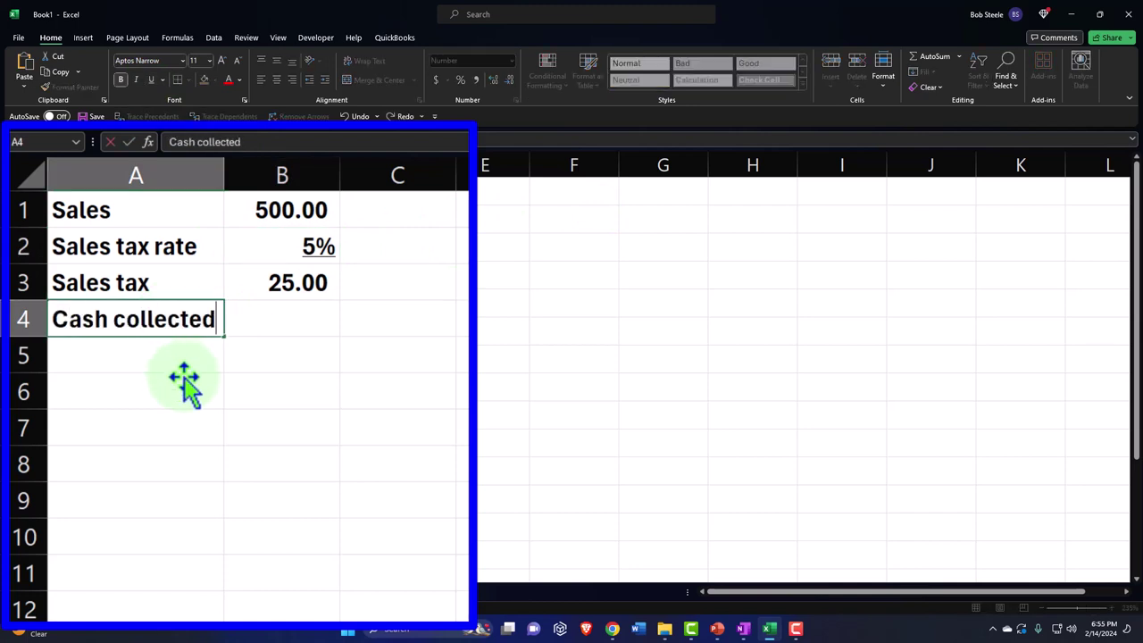
{"action": "key", "text": "Tab"}
Calculate the cash collected in B4 with the formula =B1+B3.
{"action": "type", "text": "="}
{"action": "key", "text": "Up"}
{"action": "key", "text": "Up"}
{"action": "key", "text": "Up"}
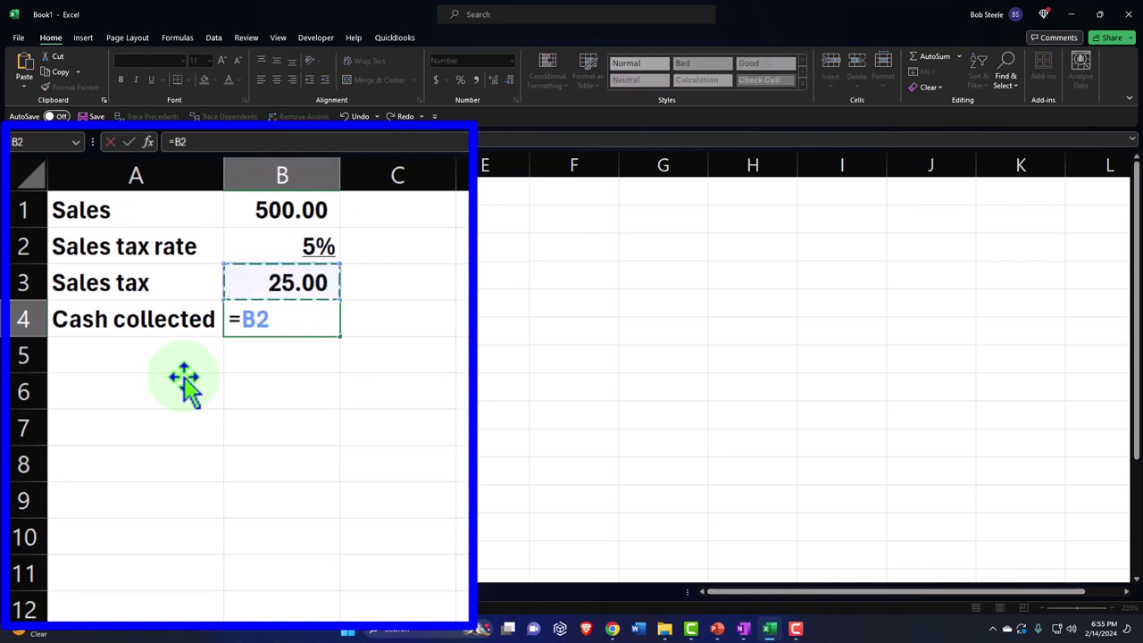
{"action": "type", "text": "+"}
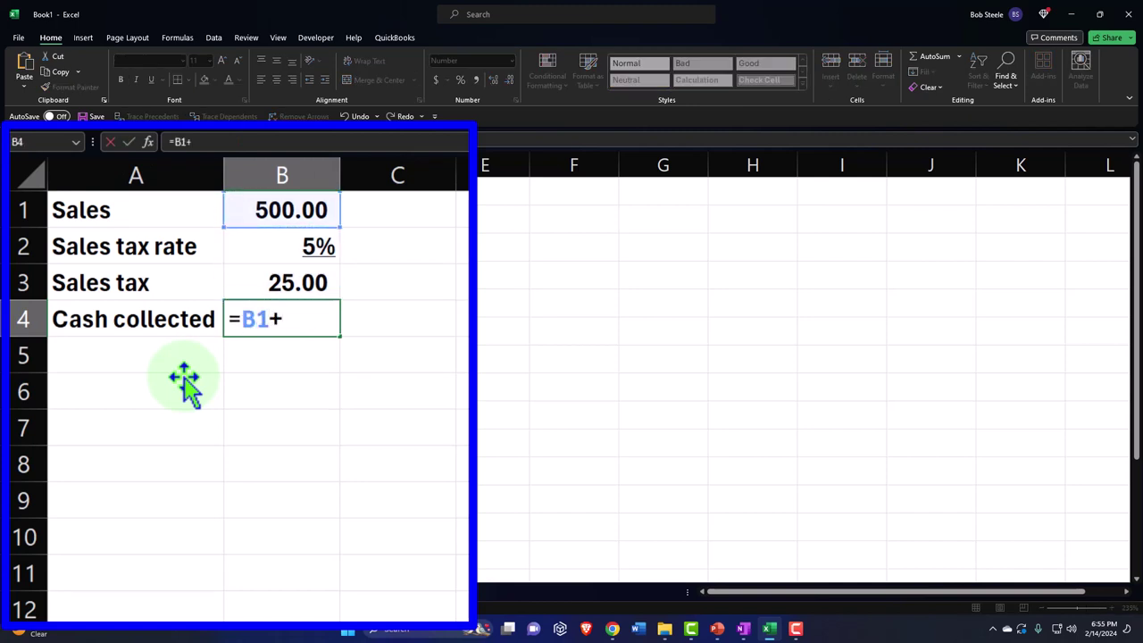
{"action": "key", "text": "Up"}
{"action": "key", "text": "Return"}
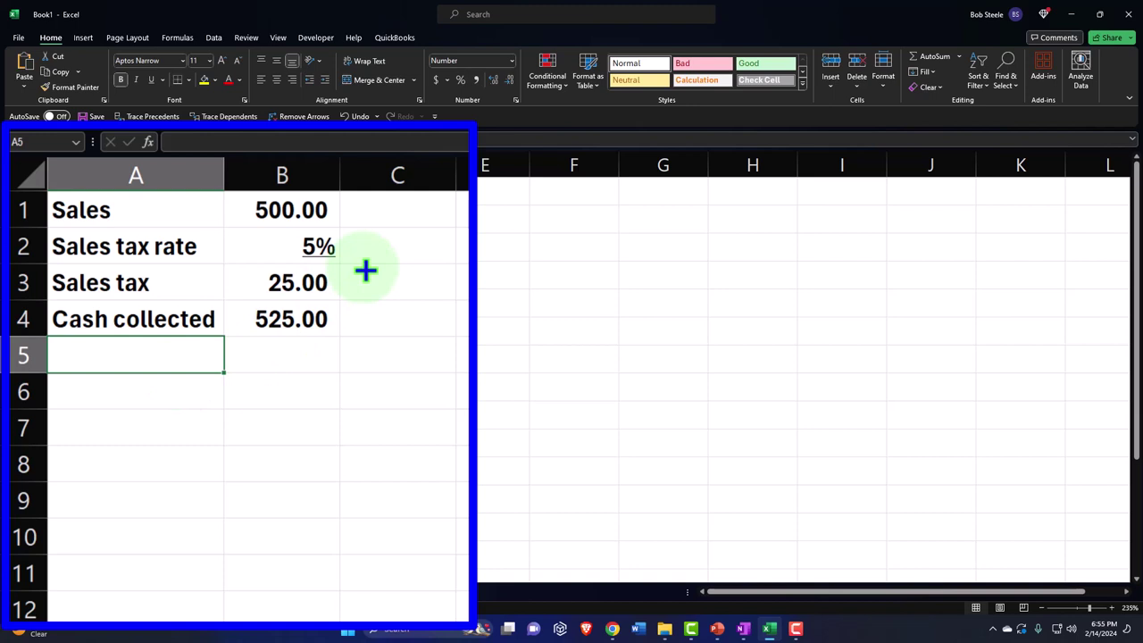
Widen column C slightly and enter the label "Sales" with the amount 500 in A7 and B7.
{"action": "mouse_move", "coordinate": [456, 170]}
{"action": "left_mouse_down"}
{"action": "mouse_move", "coordinate": [388, 173]}
{"action": "mouse_move", "coordinate": [472, 175]}
{"action": "left_mouse_up"}
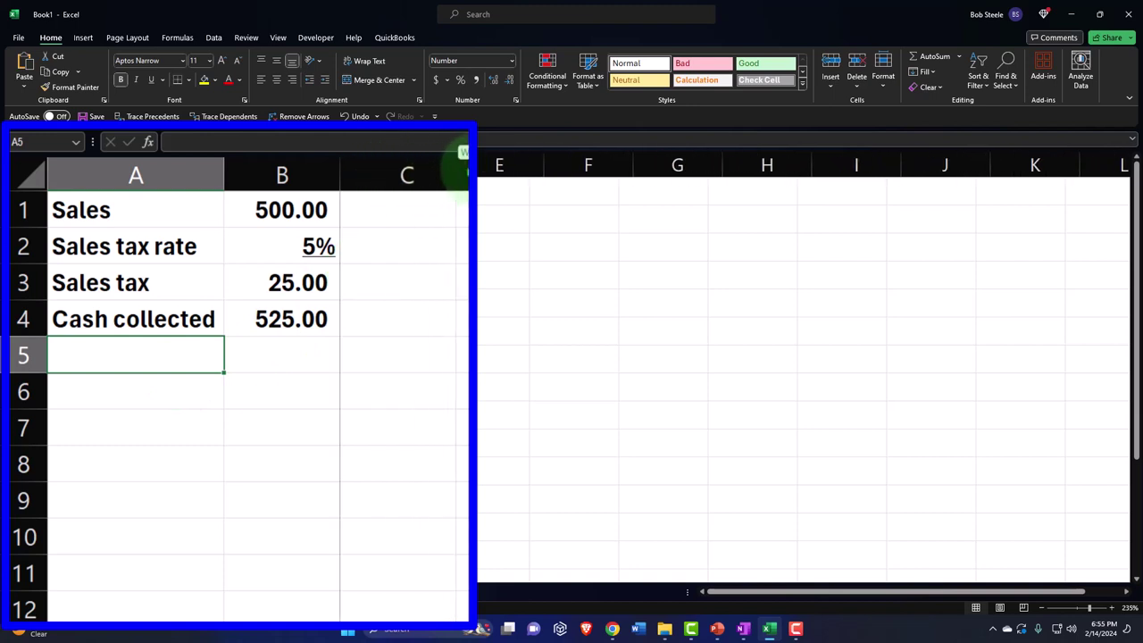
{"action": "left_click", "coordinate": [105, 413]}
{"action": "left_click", "coordinate": [91, 401]}
{"action": "left_click", "coordinate": [100, 437]}
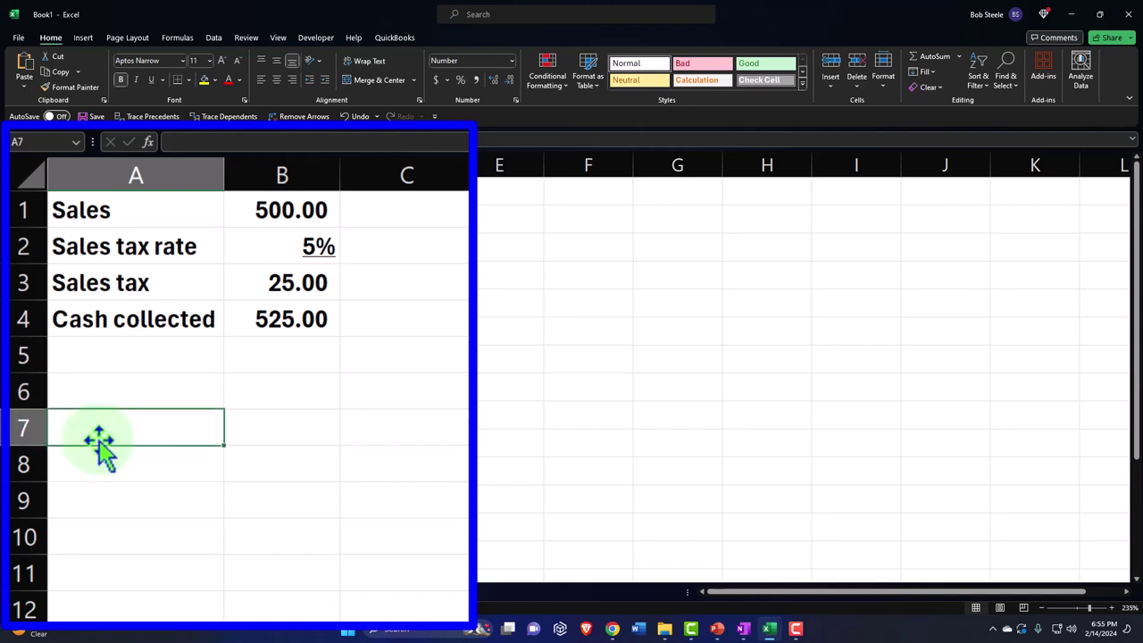
{"action": "type", "text": "Sales"}
{"action": "key", "text": "Tab"}
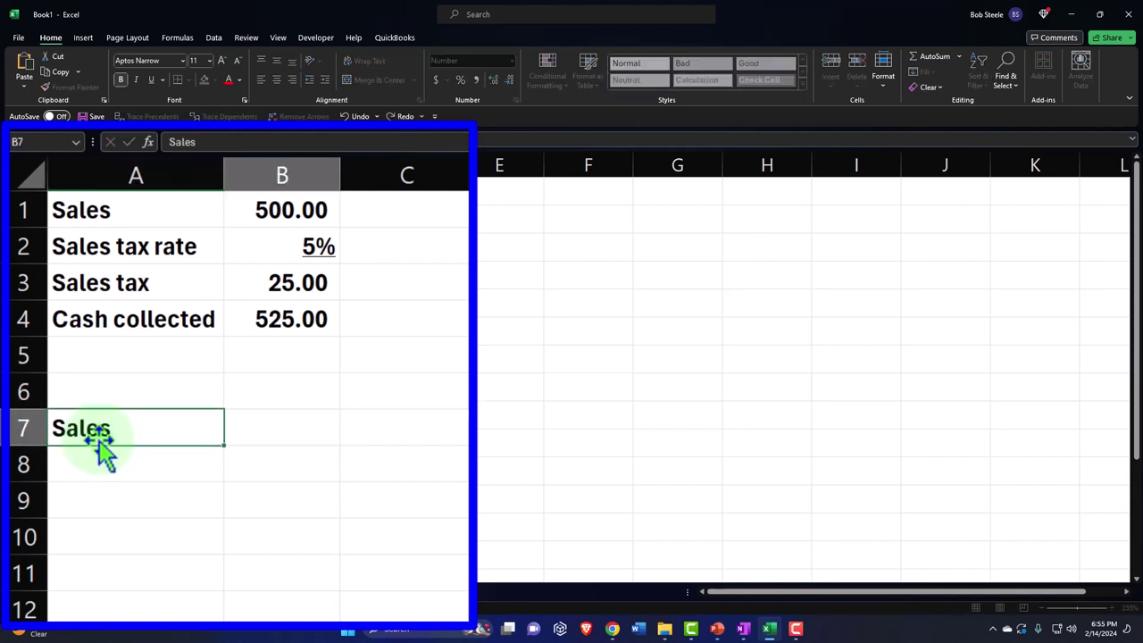
{"action": "type", "text": "500"}
{"action": "key", "text": "Return"}
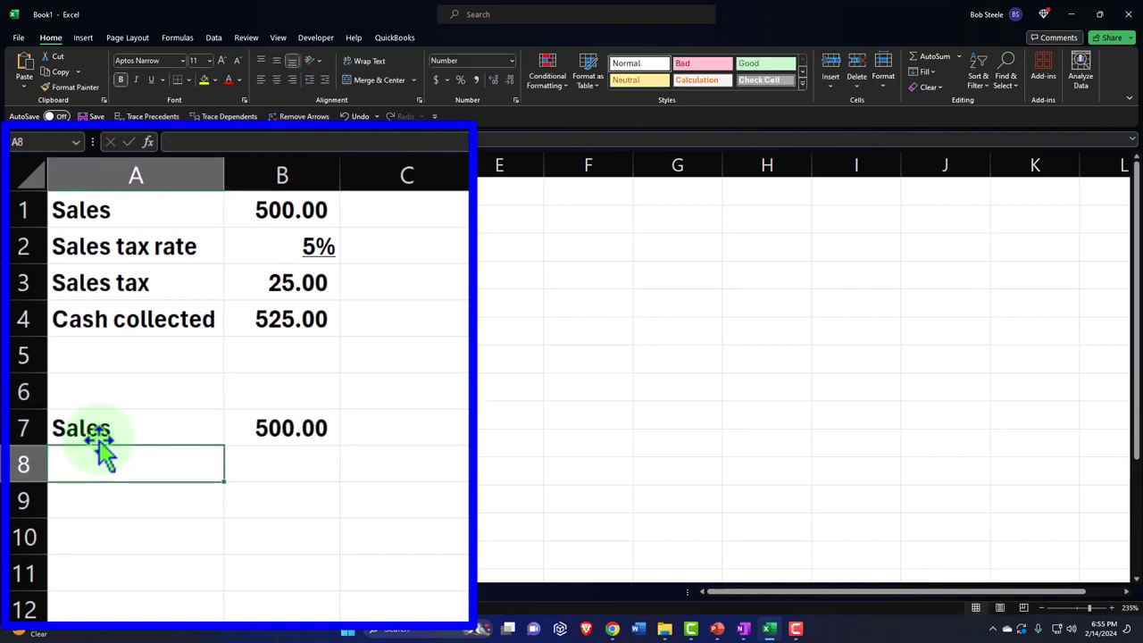
Enter the label "1 + Sales tax rate" in A8.
{"action": "type", "text": "Sales"}
{"action": "key", "text": "BackSpace"}
{"action": "key", "text": "BackSpace"}
{"action": "key", "text": "BackSpace"}
{"action": "key", "text": "BackSpace"}
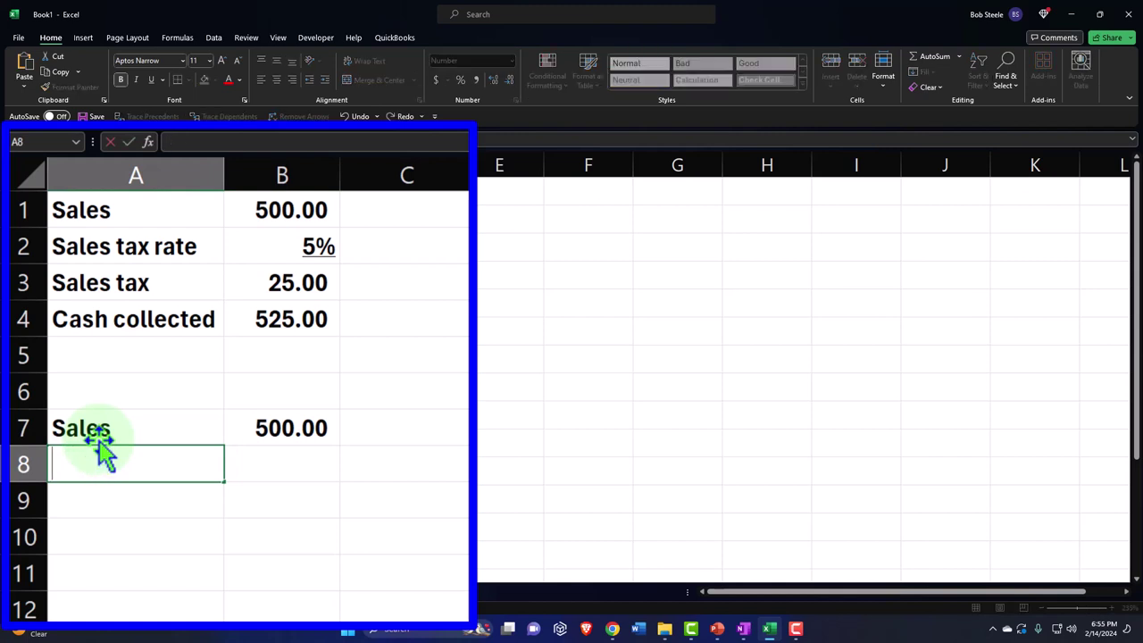
{"action": "type", "text": "1 + Sales tax rate"}
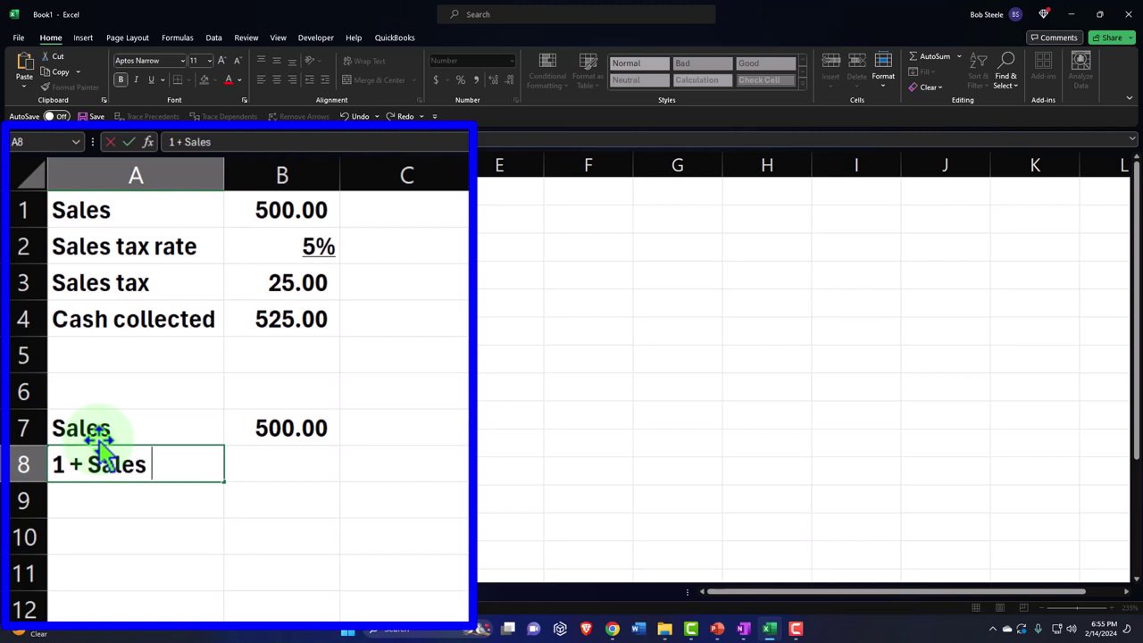
{"action": "key", "text": "Tab"}
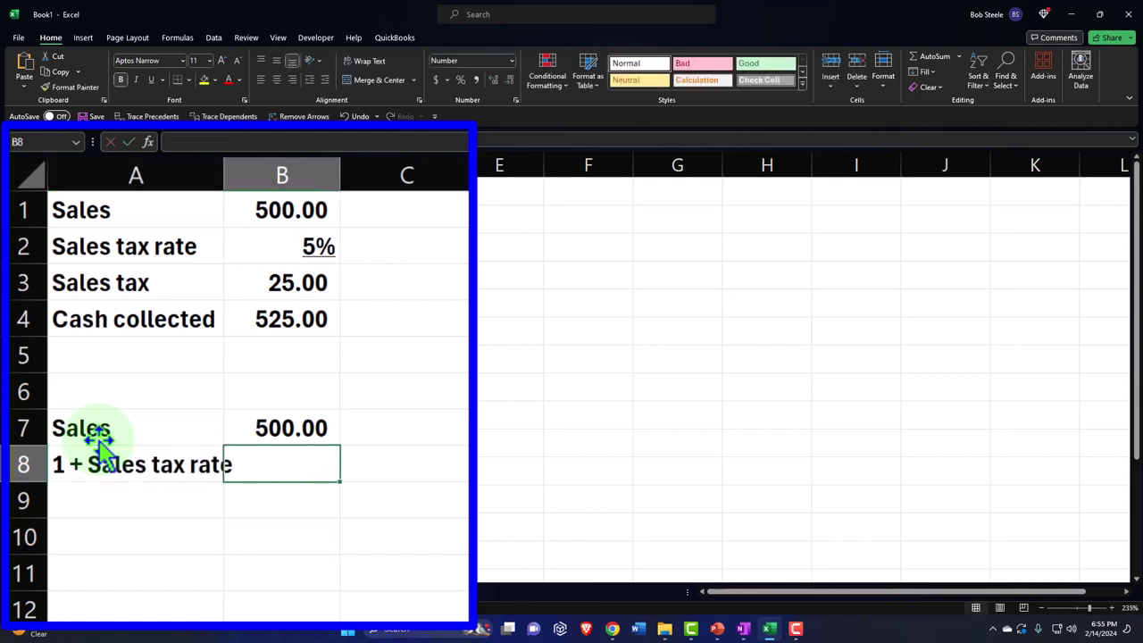
Enter the formula =1+.05 in B8 and format the cell as an underlined percentage.
{"action": "type", "text": "=1"}
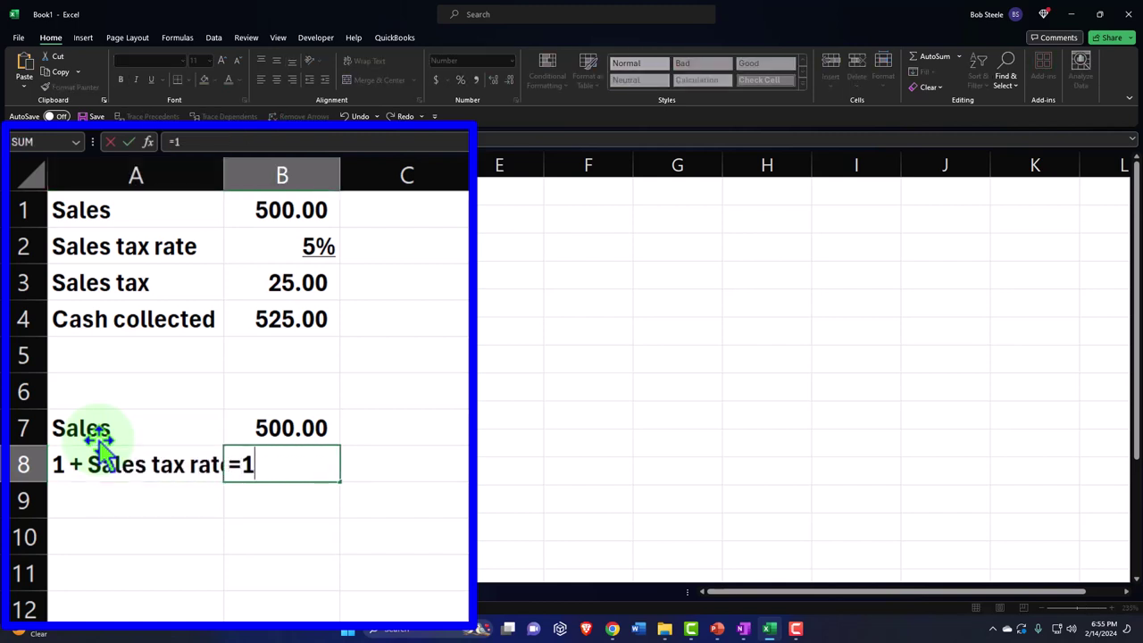
{"action": "type", "text": "+.05"}
{"action": "key", "text": "Return"}
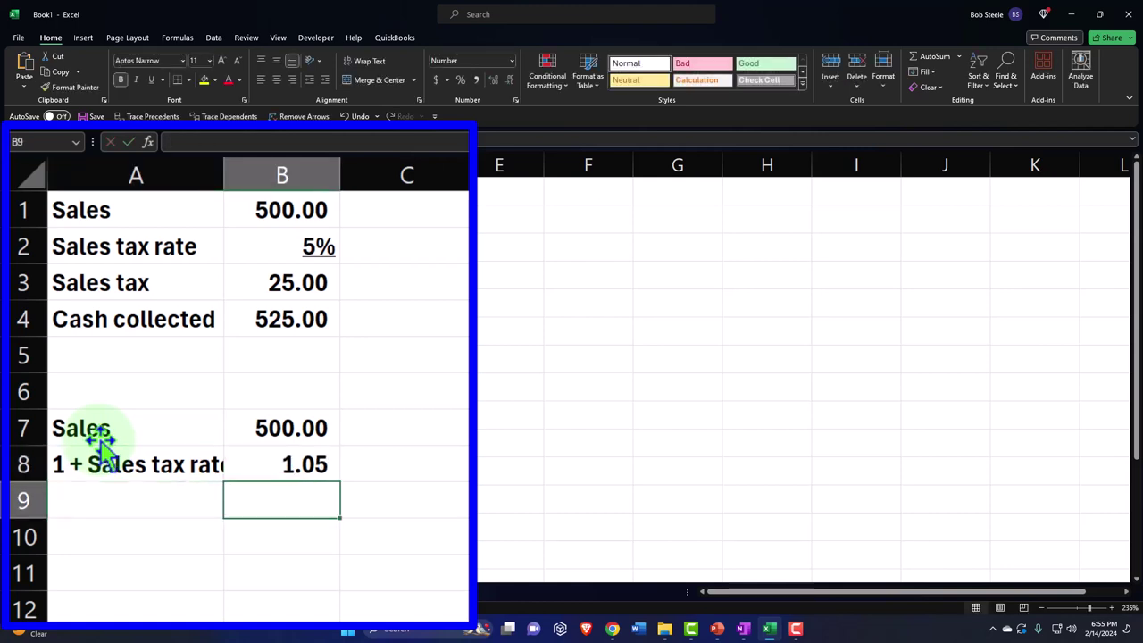
{"action": "left_click", "coordinate": [272, 469]}
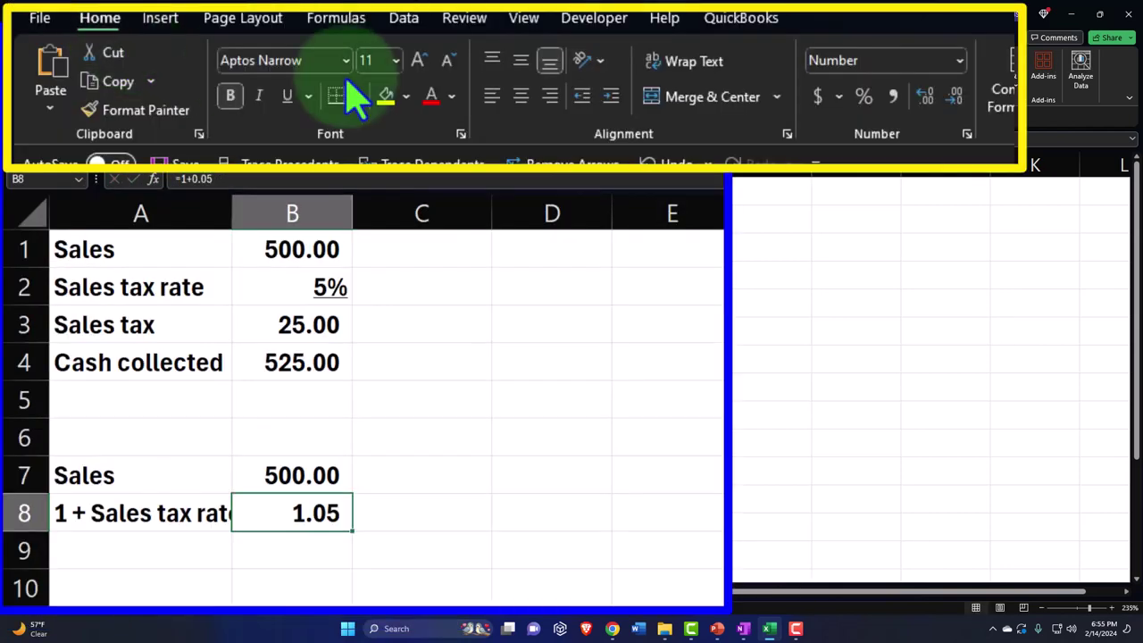
{"action": "left_click", "coordinate": [461, 80]}
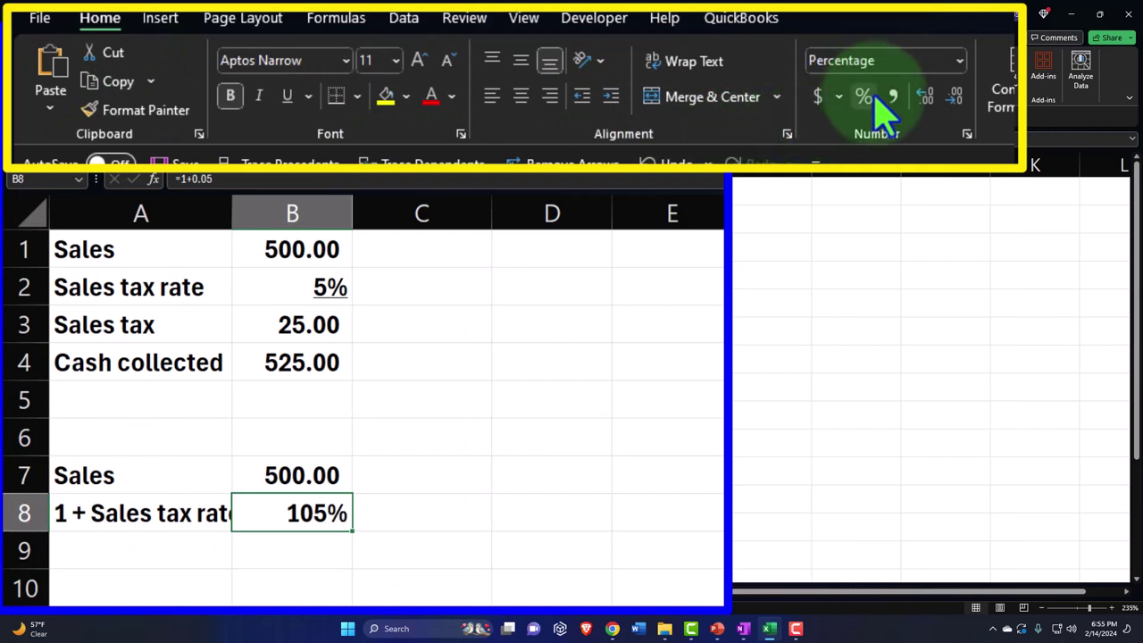
{"action": "left_click", "coordinate": [286, 95]}
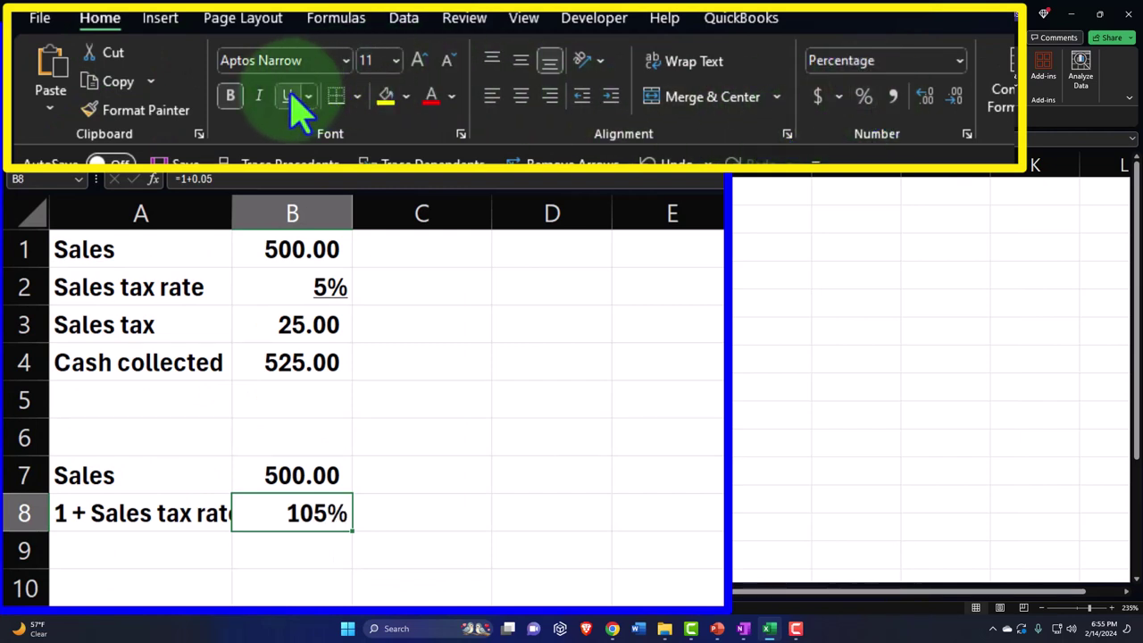
Reuse the "Cash collected" label in A9 with the formula =A4.
{"action": "key", "text": "Down"}
{"action": "key", "text": "Left"}
{"action": "type", "text": "Cas"}
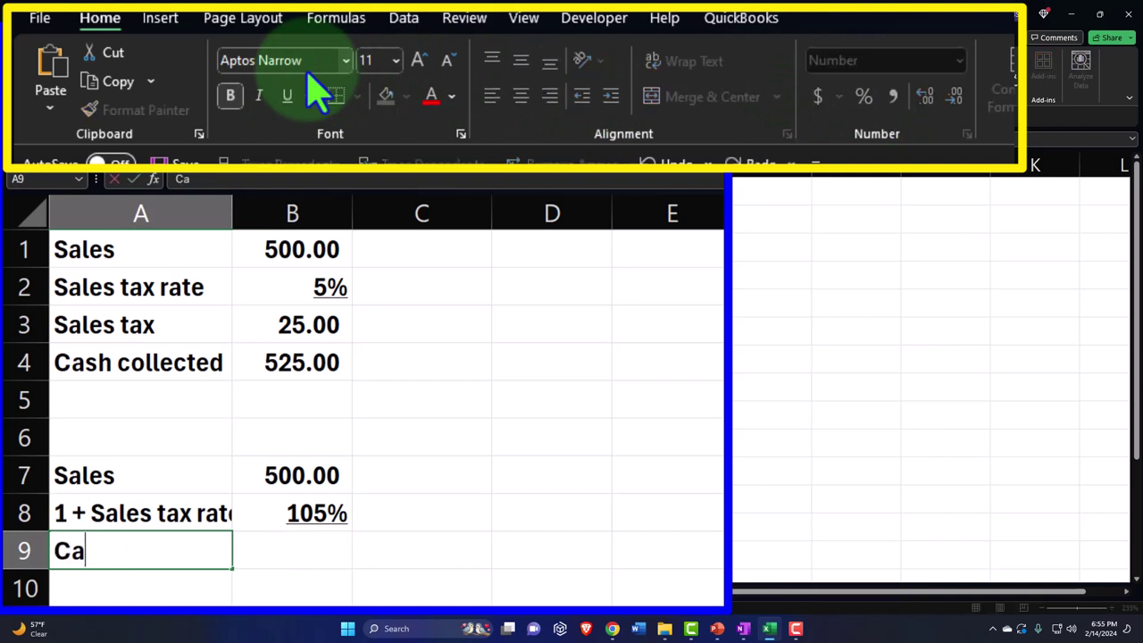
{"action": "key", "text": "BackSpace"}
{"action": "key", "text": "BackSpace"}
{"action": "key", "text": "BackSpace"}
{"action": "type", "text": "="}
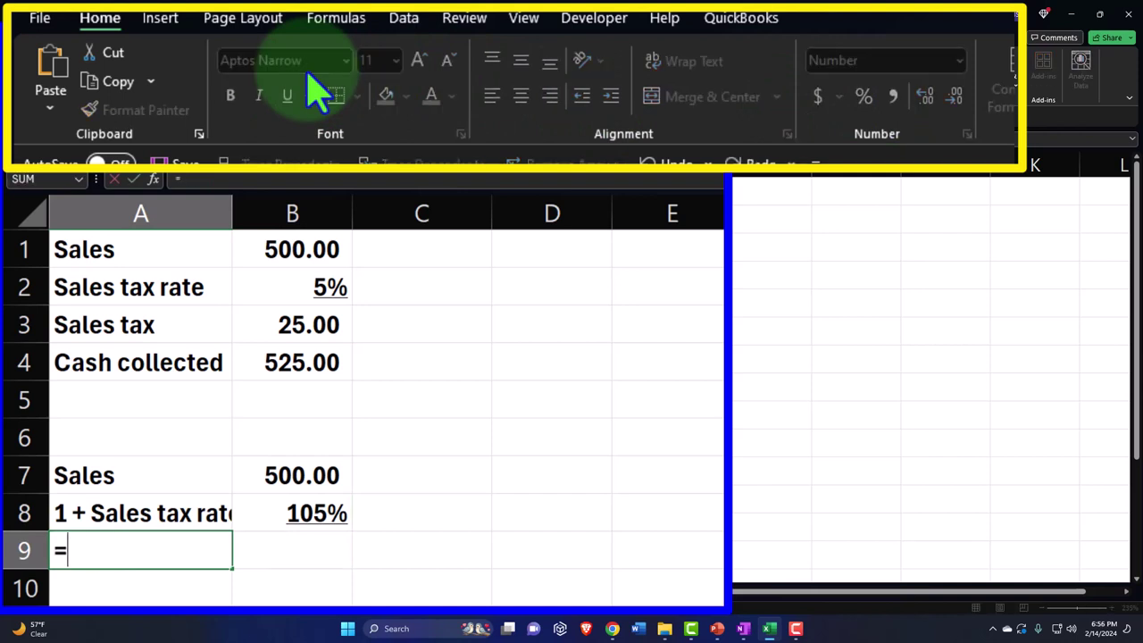
{"action": "key", "text": "Up"}
{"action": "key", "text": "Up"}
{"action": "key", "text": "Up"}
{"action": "key", "text": "Up"}
{"action": "key", "text": "Up"}
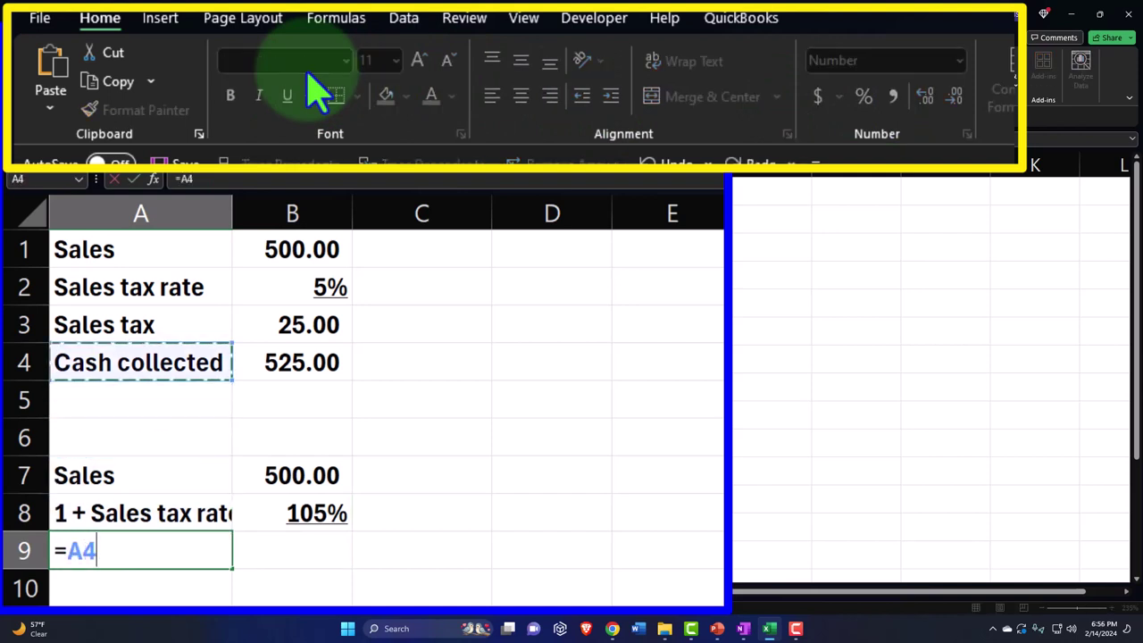
{"action": "key", "text": "Return"}
Calculate the cash collected in B9 with the formula =B7*B8 and shrink column C to a narrow spacer.
{"action": "key", "text": "Up"}
{"action": "key", "text": "Right"}
{"action": "type", "text": "="}
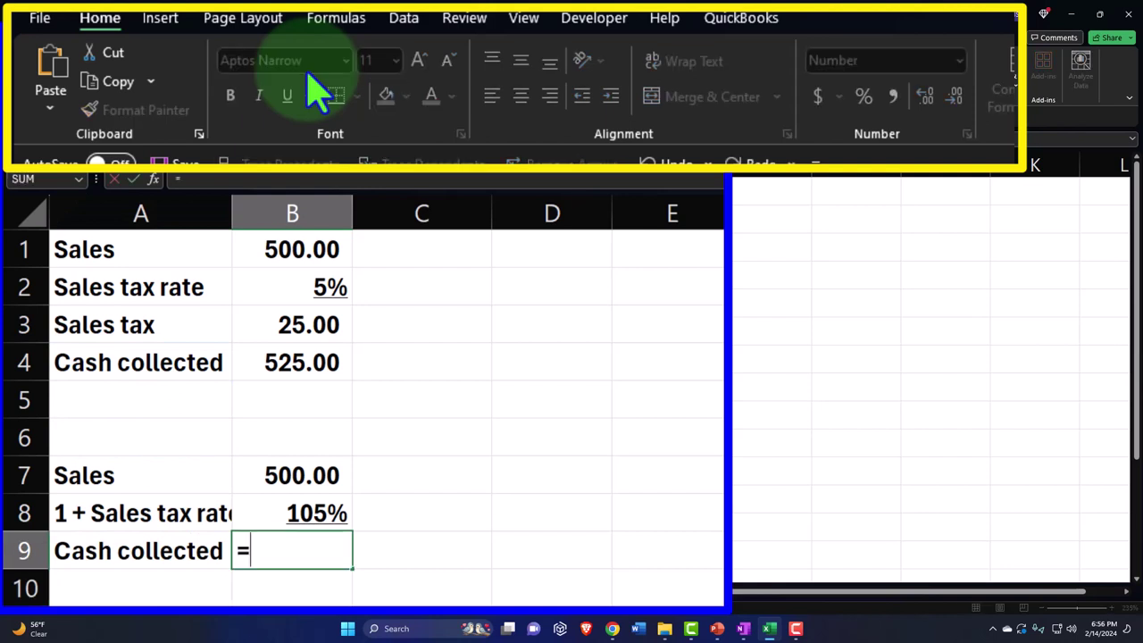
{"action": "key", "text": "Up"}
{"action": "key", "text": "Up"}
{"action": "type", "text": "*"}
{"action": "key", "text": "Up"}
{"action": "key", "text": "Return"}
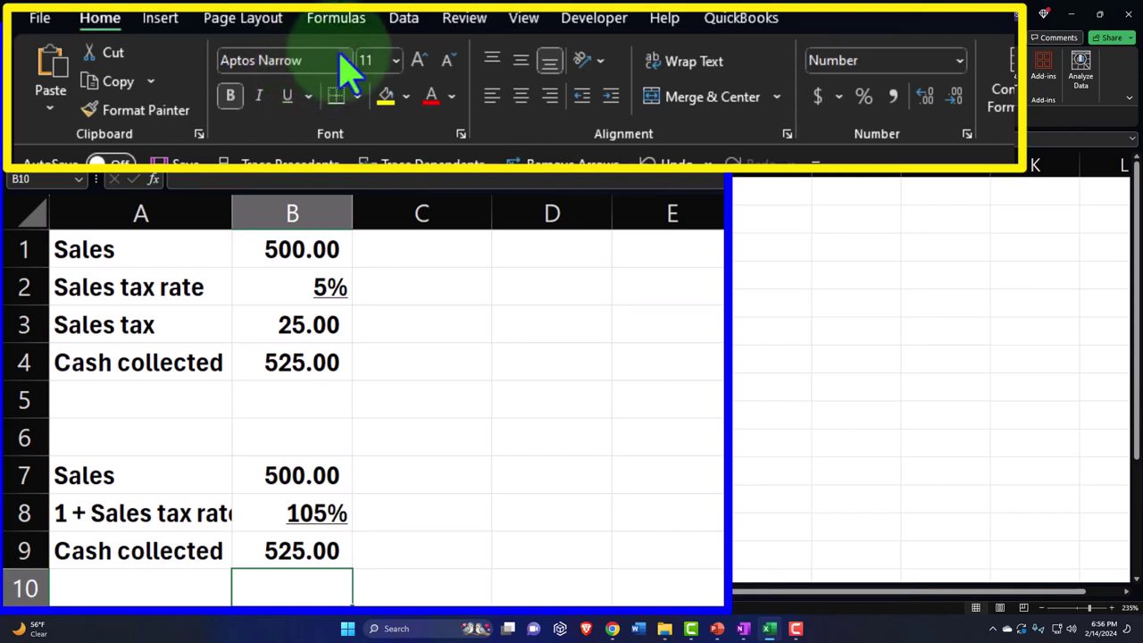
{"action": "left_click_drag", "start_coordinate": [364, 161], "coordinate": [275, 162]}
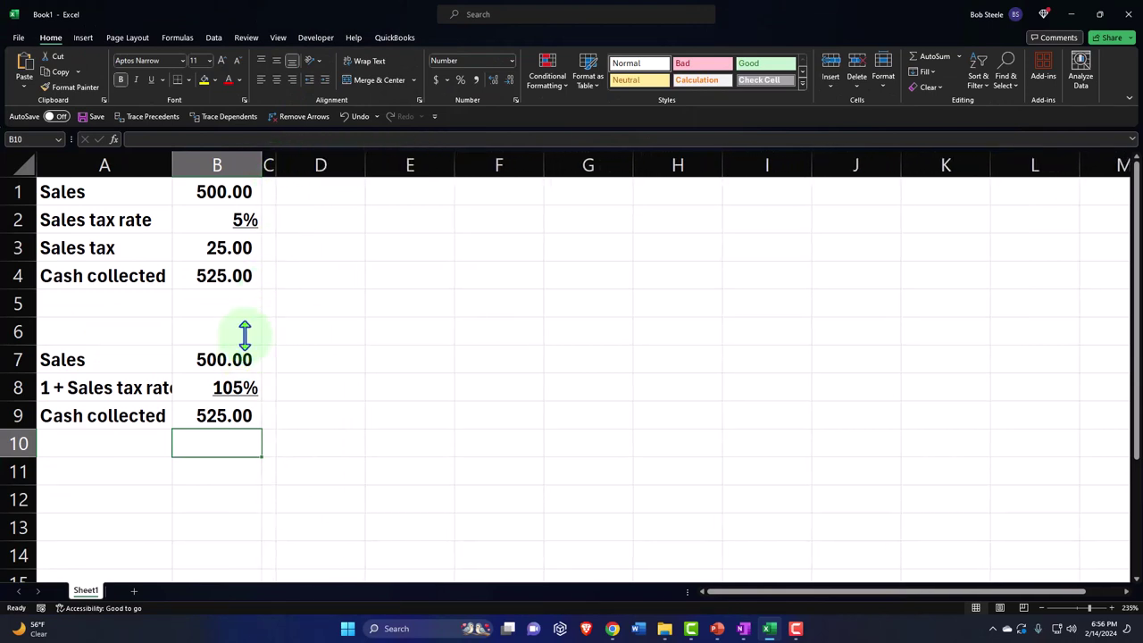
Enter the label "Checking" in D1 and widen column D.
{"action": "left_click", "coordinate": [230, 190]}
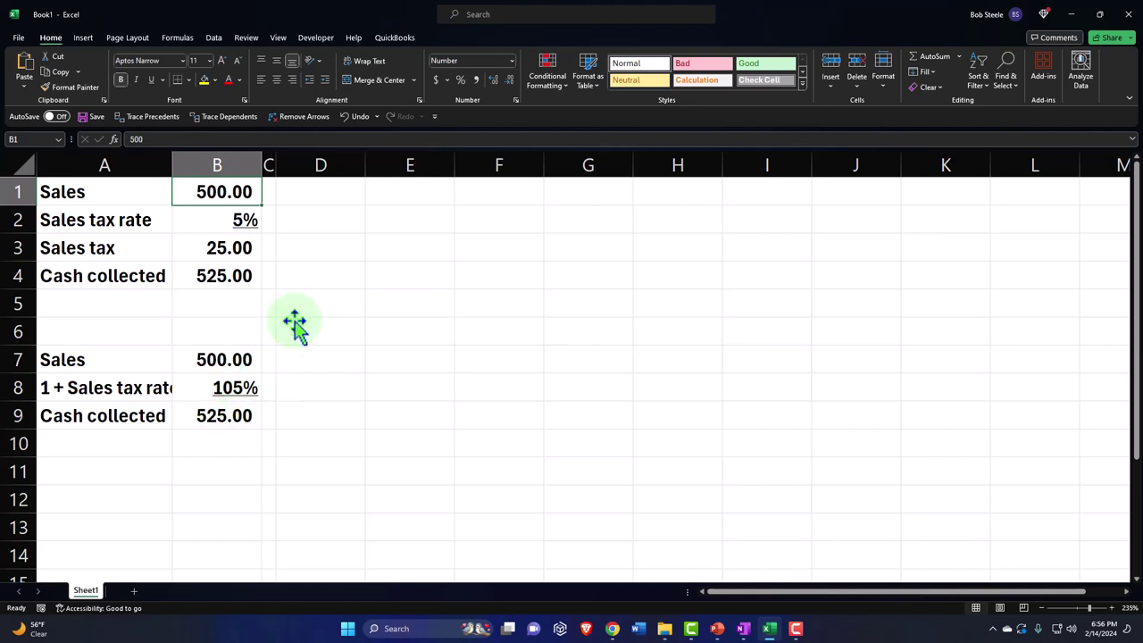
{"action": "left_click", "coordinate": [322, 200]}
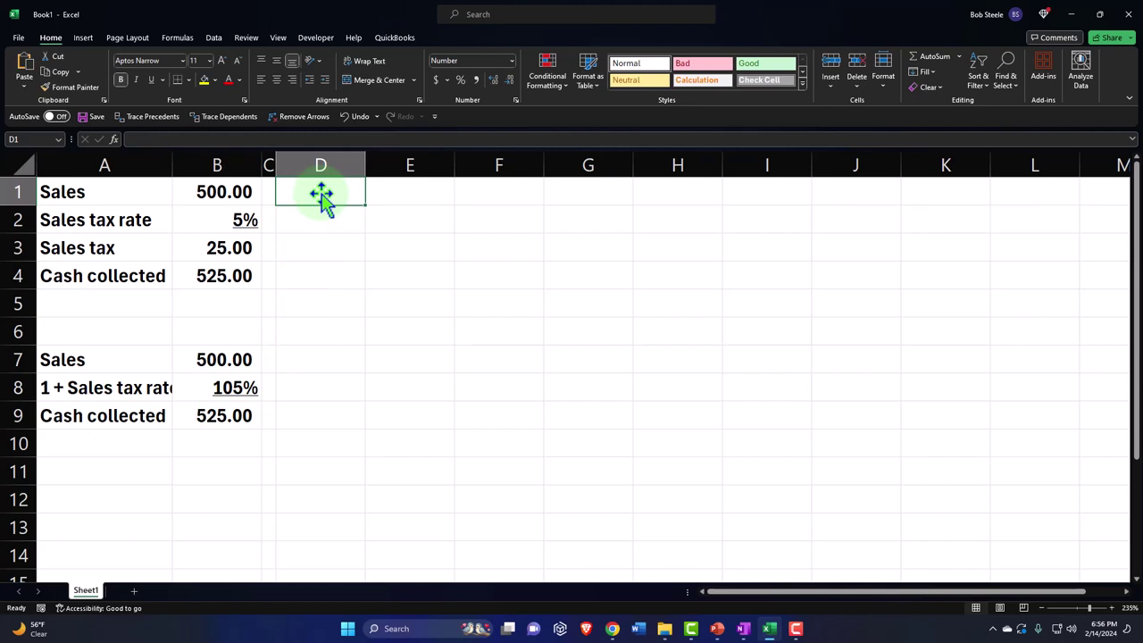
{"action": "type", "text": "Ca"}
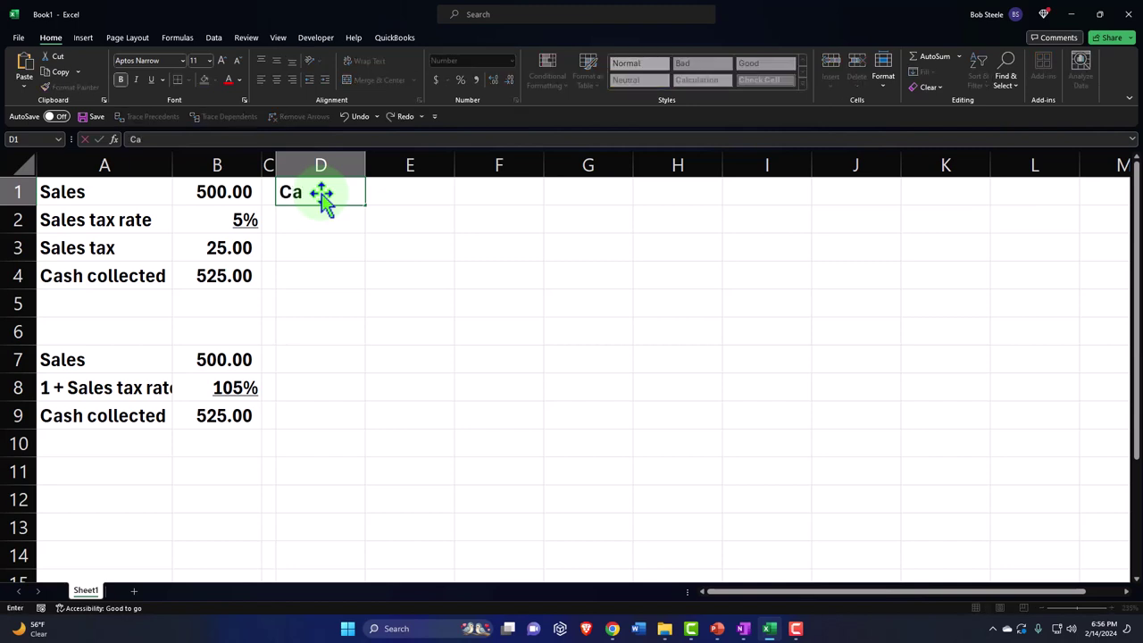
{"action": "key", "text": "BackSpace"}
{"action": "key", "text": "BackSpace"}
{"action": "type", "text": "Ceh"}
{"action": "key", "text": "BackSpace"}
{"action": "key", "text": "BackSpace"}
{"action": "type", "text": "hecking"}
{"action": "key", "text": "Tab"}
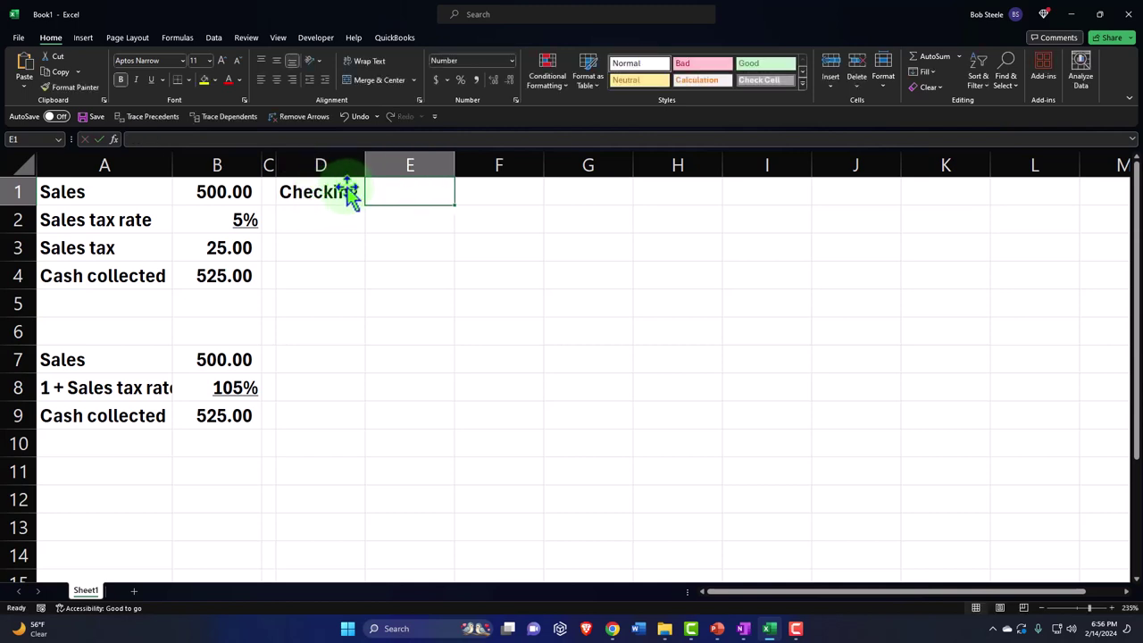
{"action": "left_click_drag", "start_coordinate": [366, 167], "coordinate": [402, 170]}
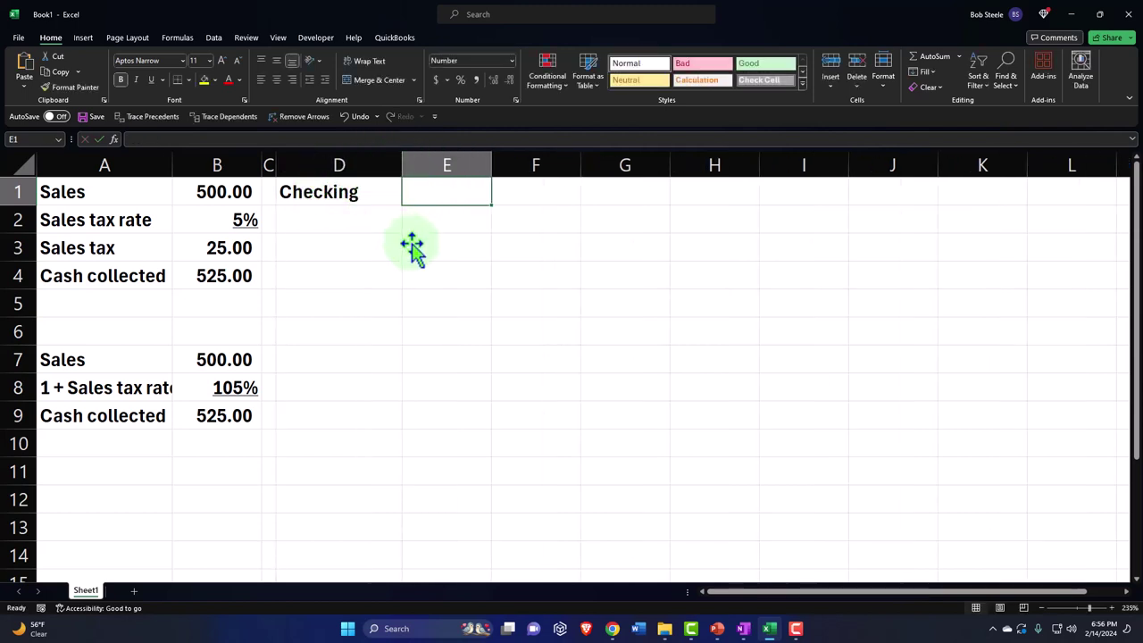
Enter 525 in E1 for Checking, add the label "Sales" in D2, and credit it in F2 with the formula -E1.
{"action": "type", "text": "525"}
{"action": "key", "text": "Return"}
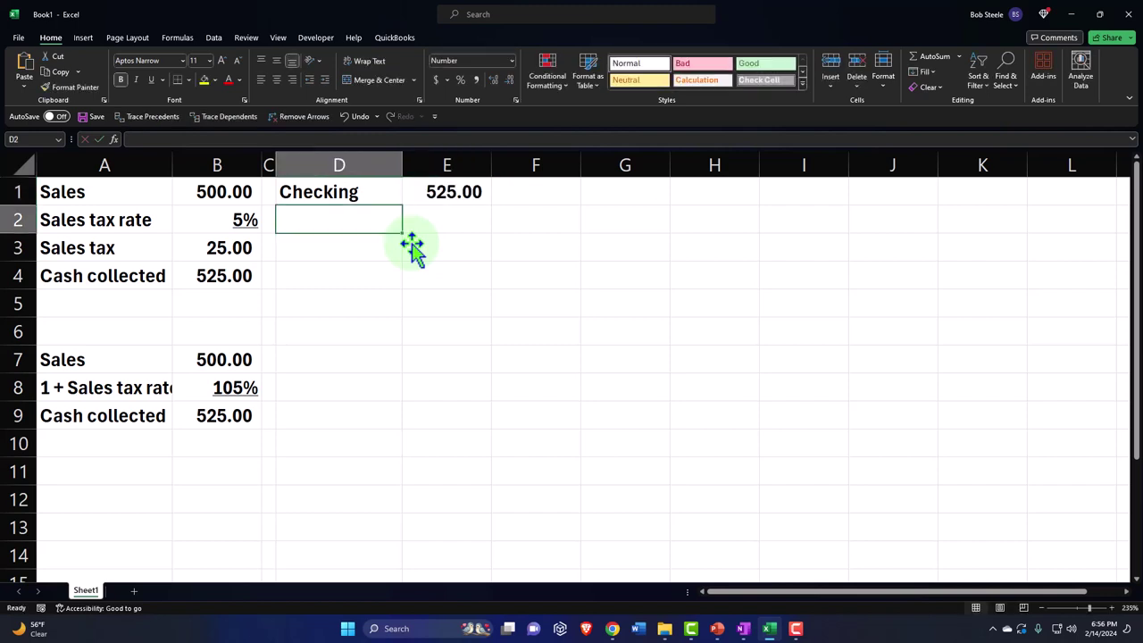
{"action": "type", "text": "Sales"}
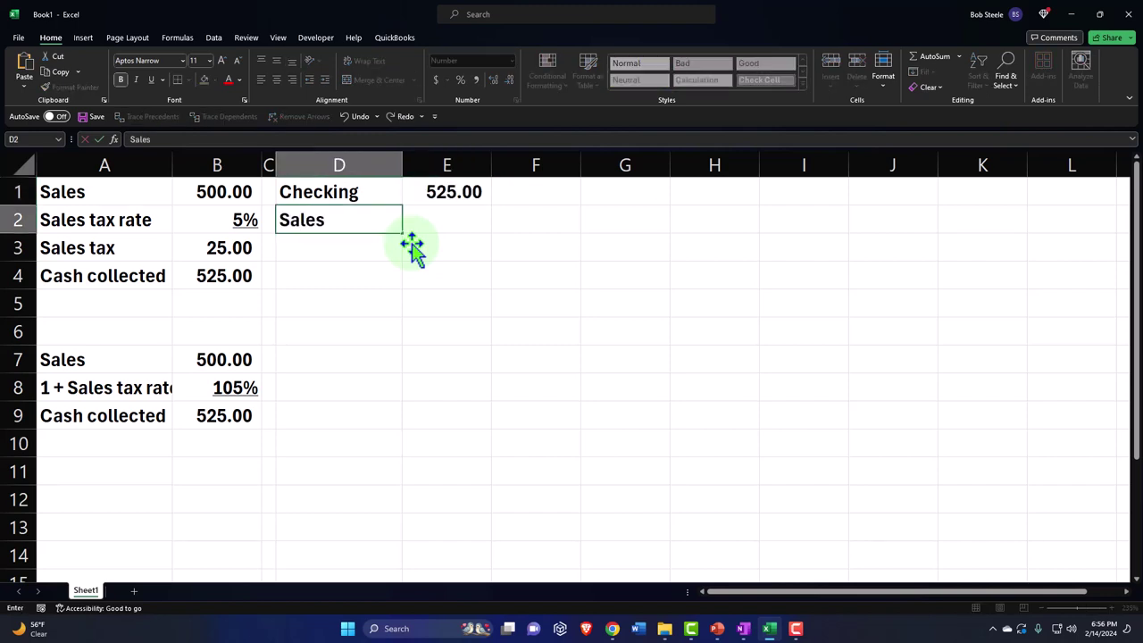
{"action": "key", "text": "Tab"}
{"action": "key", "text": "Tab"}
{"action": "type", "text": "-E1"}
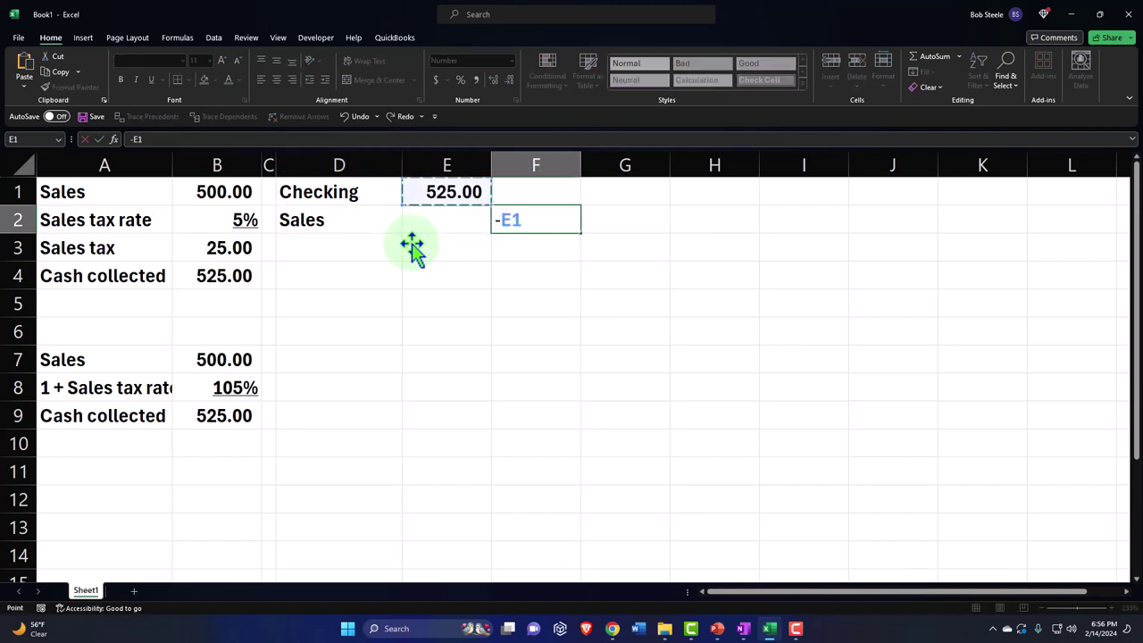
{"action": "key", "text": "Return"}
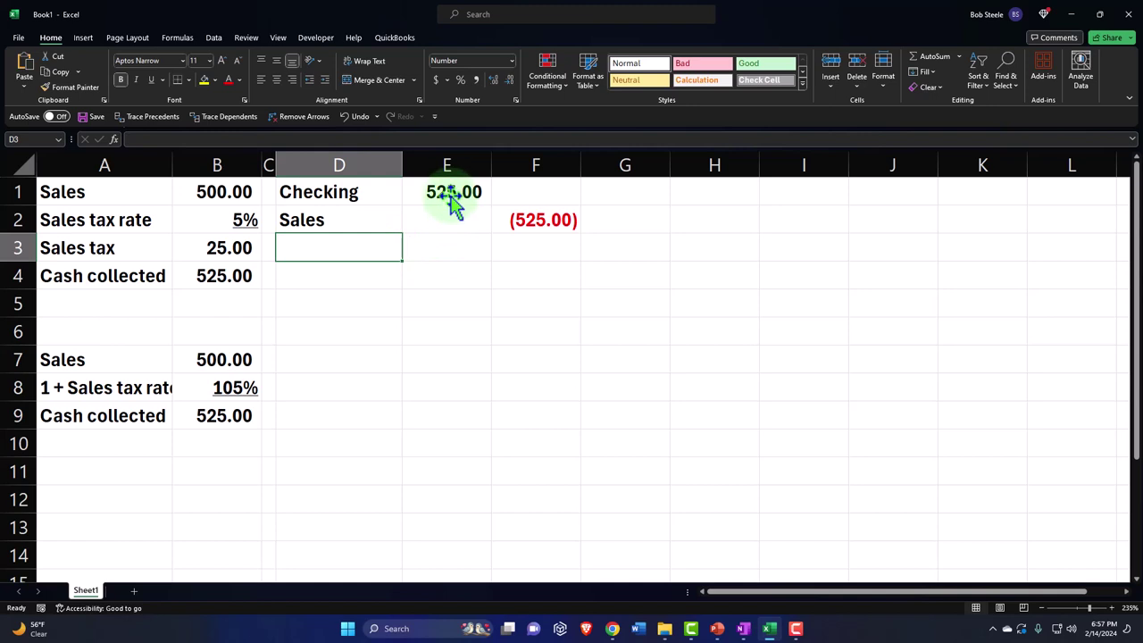
{"action": "left_click", "coordinate": [517, 230]}
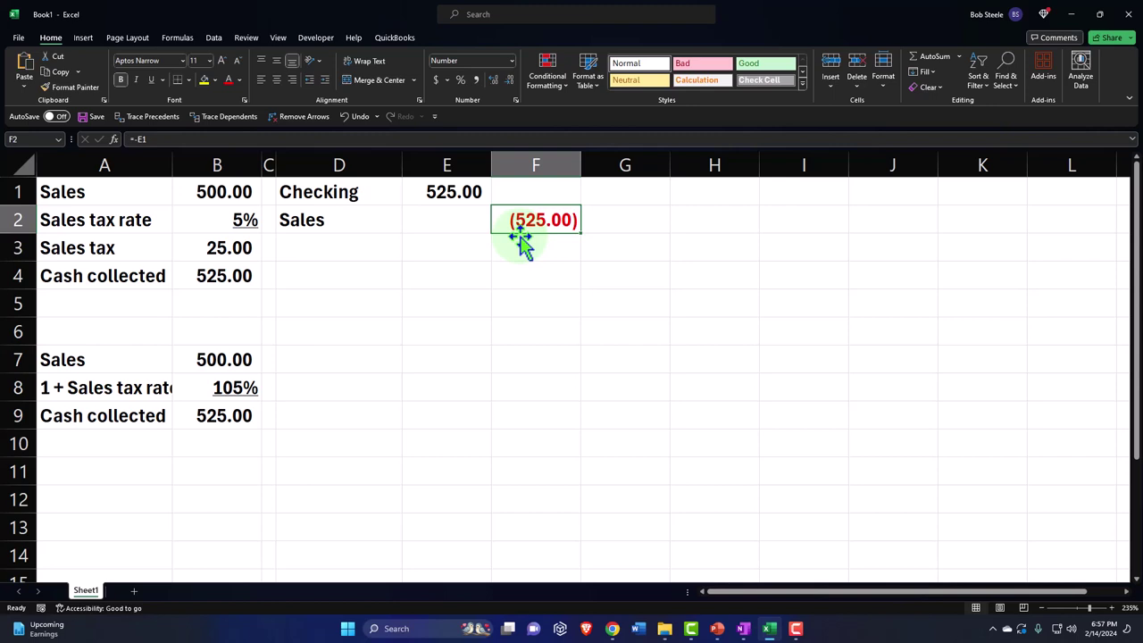
Shrink column G to a narrow spacer and widen column H for labels.
{"action": "left_click_drag", "start_coordinate": [670, 165], "coordinate": [592, 169]}
{"action": "left_click", "coordinate": [639, 201]}
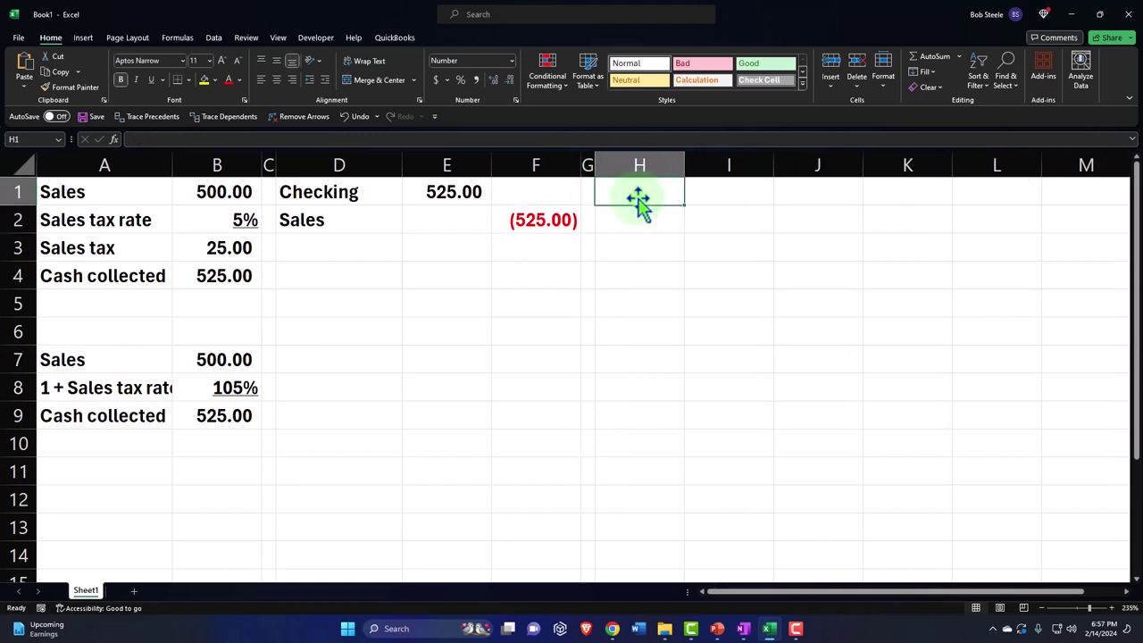
{"action": "left_click_drag", "start_coordinate": [685, 166], "coordinate": [719, 166]}
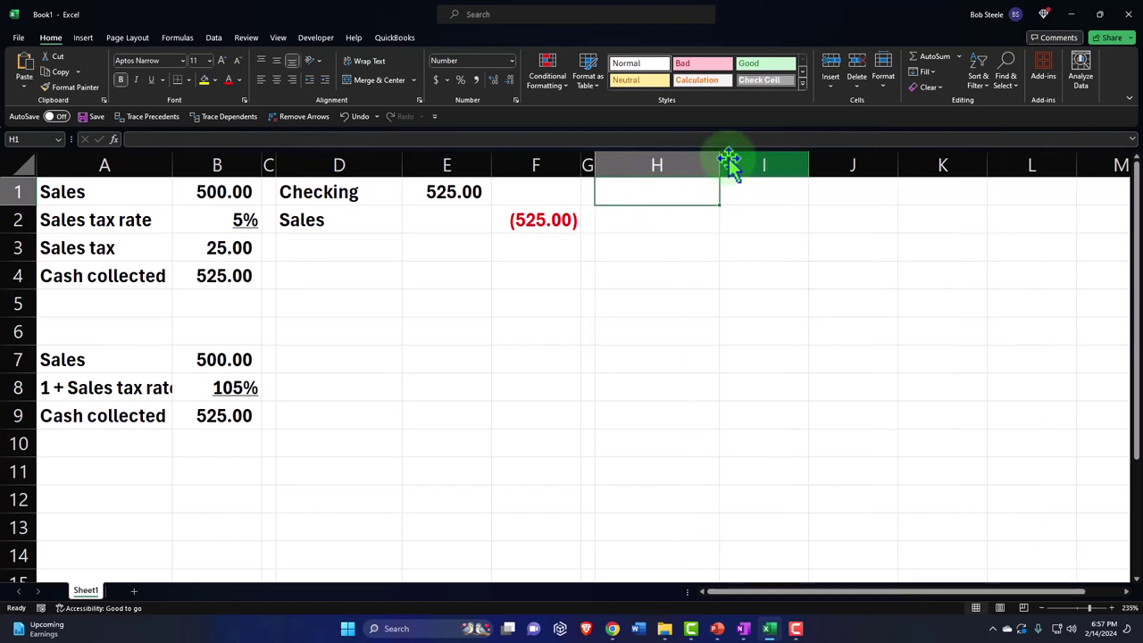
Enter the label "Sales" in H1 and the amount 525 in I1.
{"action": "type", "text": "Sales"}
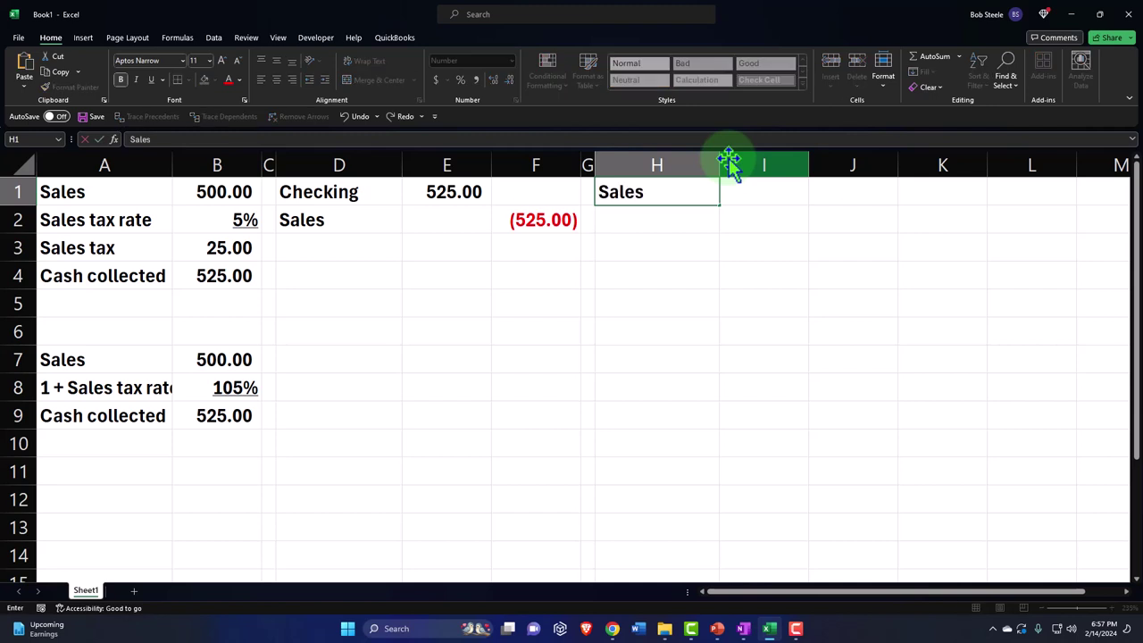
{"action": "key", "text": "Tab"}
{"action": "type", "text": "525"}
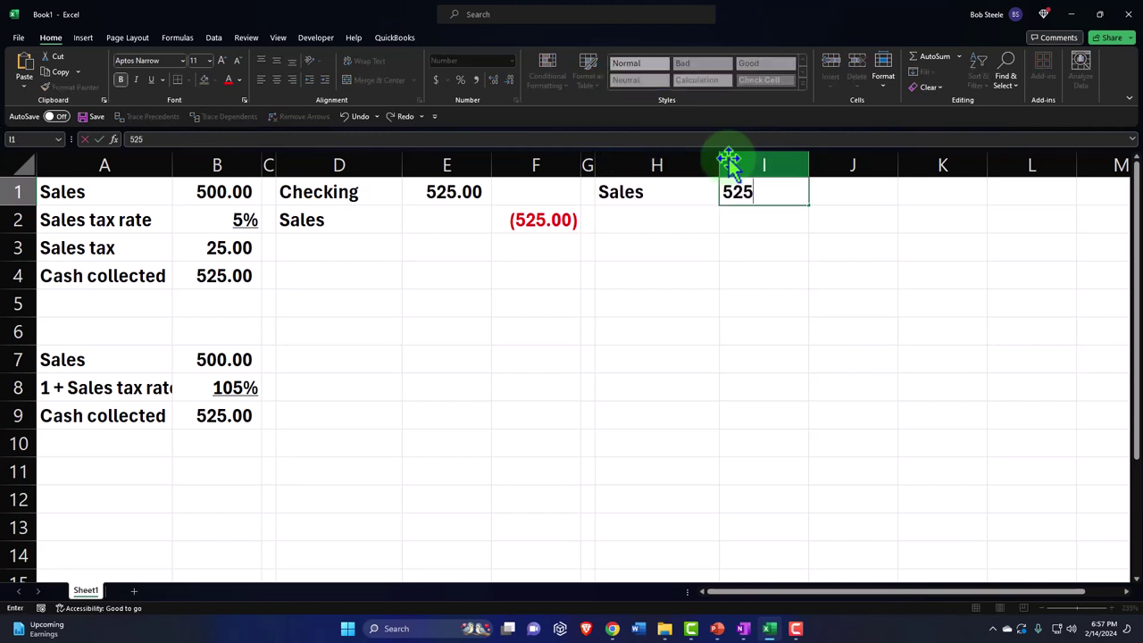
{"action": "key", "text": "Return"}
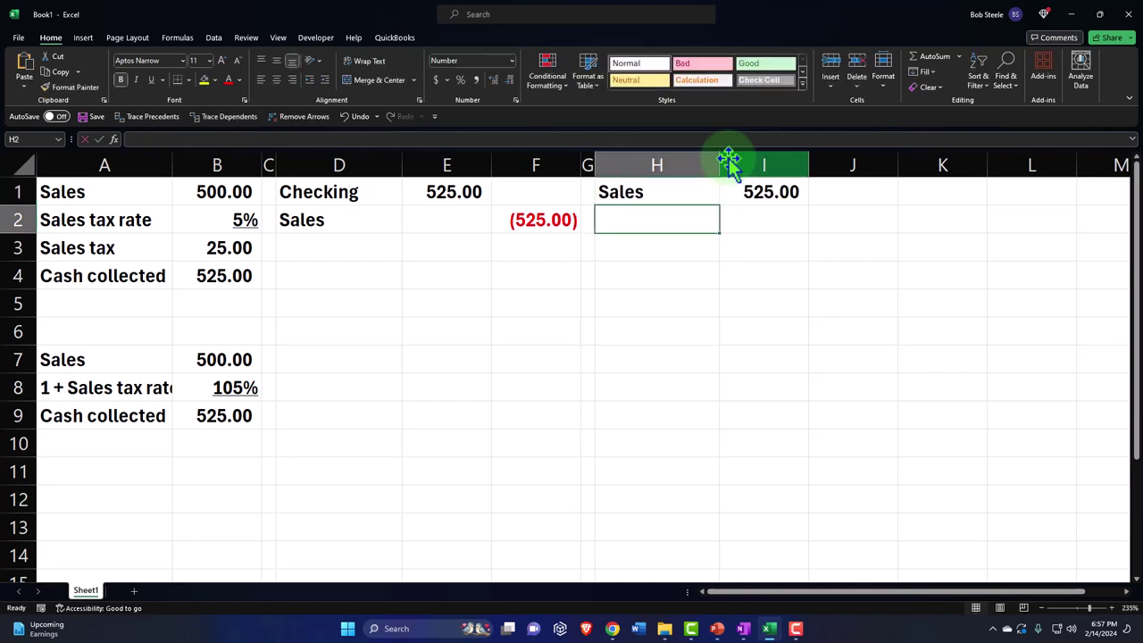
Reuse the "Sales tax rate" label in H2 by linking it to A2.
{"action": "type", "text": "S"}
{"action": "key", "text": "BackSpace"}
{"action": "key", "text": "BackSpace"}
{"action": "type", "text": "="}
{"action": "key", "text": "Left"}
{"action": "key", "text": "Left"}
{"action": "key", "text": "Left"}
{"action": "key", "text": "Left"}
{"action": "key", "text": "Left"}
{"action": "key", "text": "Left"}
{"action": "key", "text": "Left"}
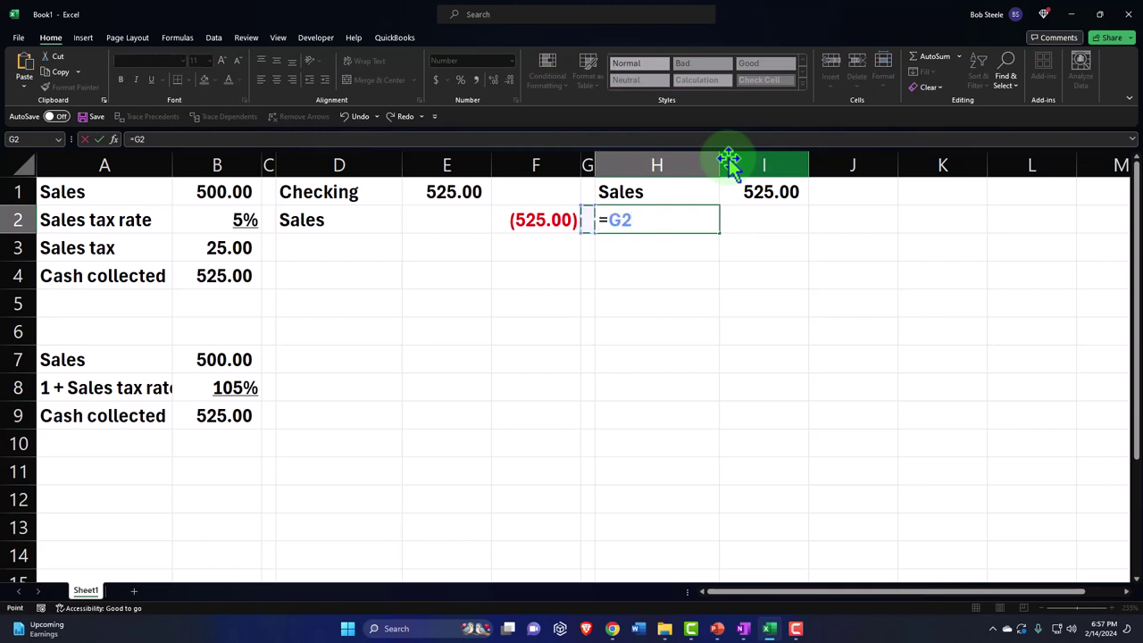
{"action": "key", "text": "Tab"}
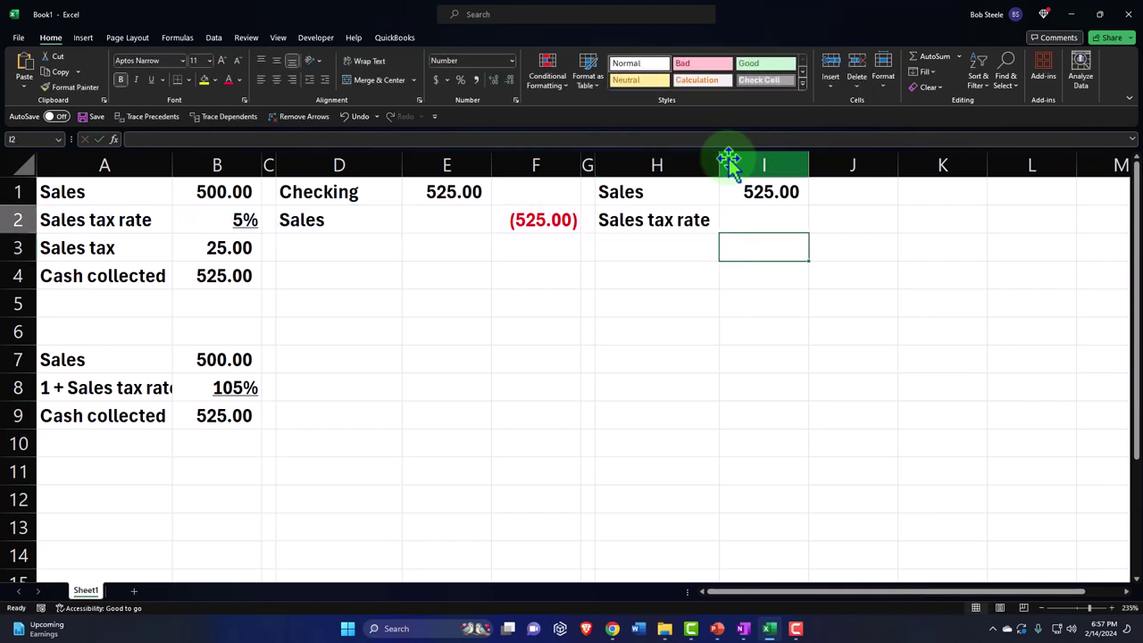
Enter .05 as the sales tax rate in I2 and underline the cell.
{"action": "type", "text": ".05"}
{"action": "key", "text": "Return"}
{"action": "key", "text": "Up"}
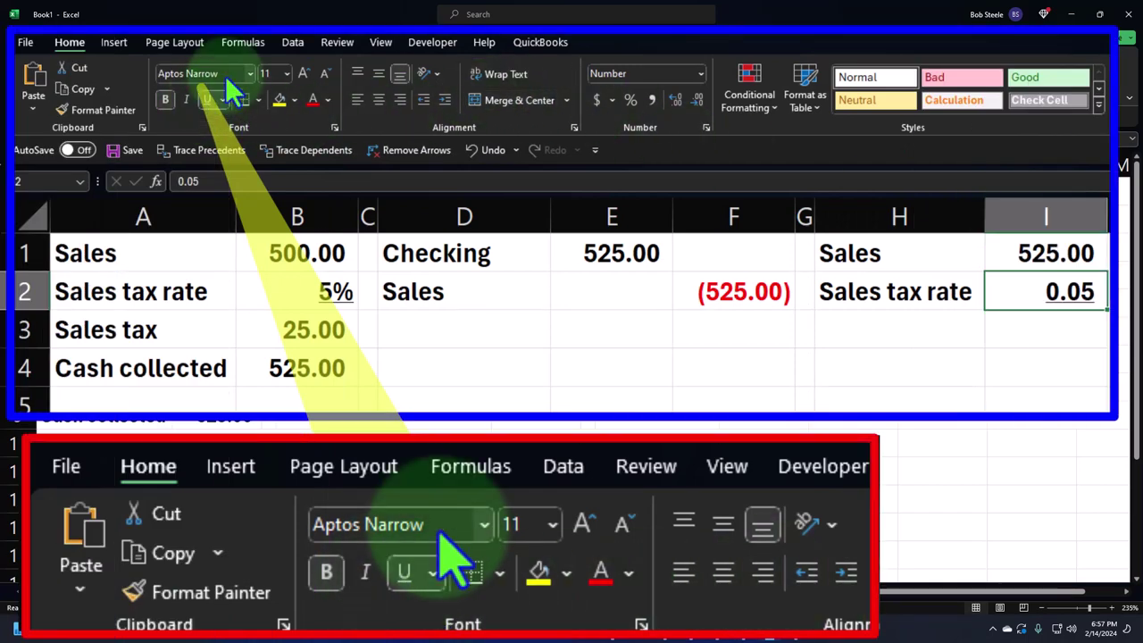
Calculate the sales tax in I3 with the formula =I1*I2.
{"action": "key", "text": "Down"}
{"action": "type", "text": "="}
{"action": "key", "text": "Up"}
{"action": "key", "text": "Up"}
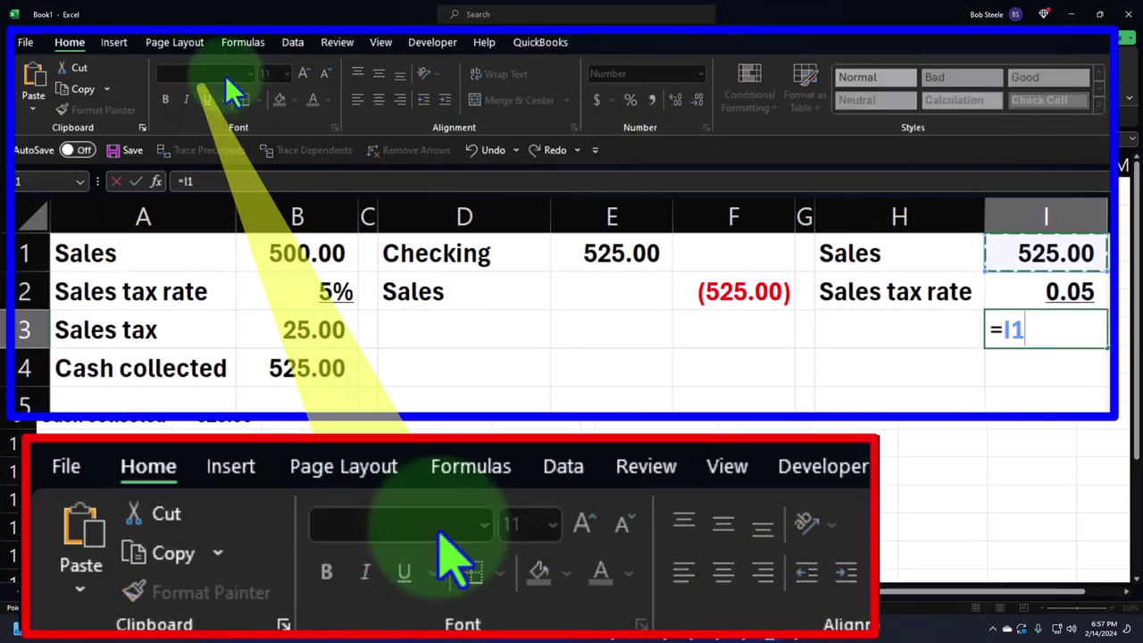
{"action": "type", "text": "*"}
{"action": "key", "text": "Up"}
{"action": "key", "text": "Return"}
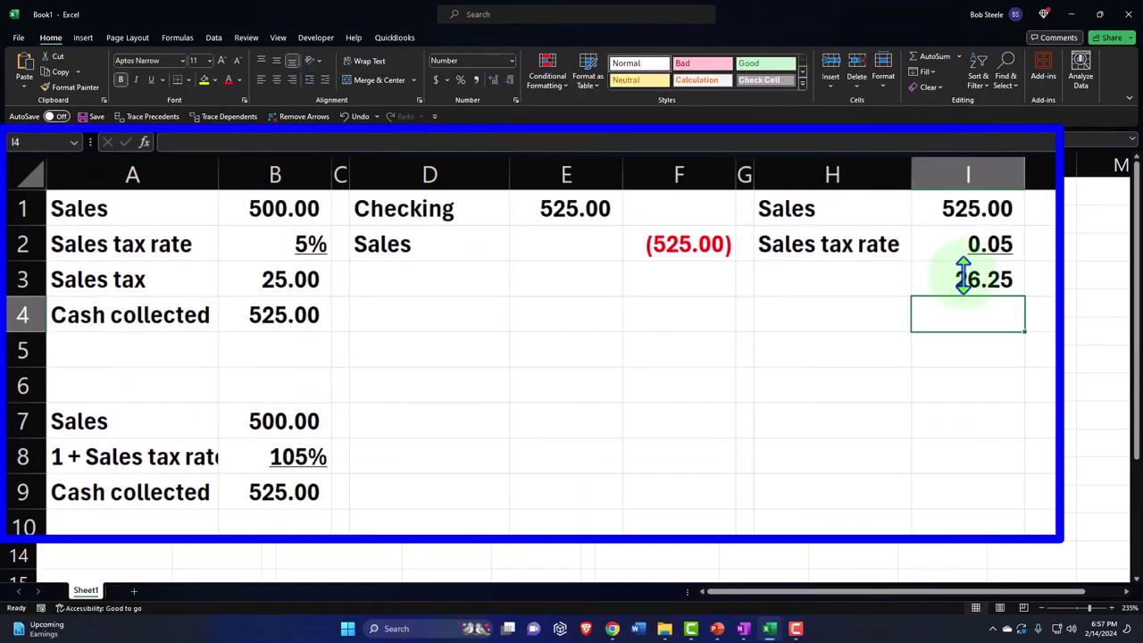
{"action": "left_click", "coordinate": [964, 277]}
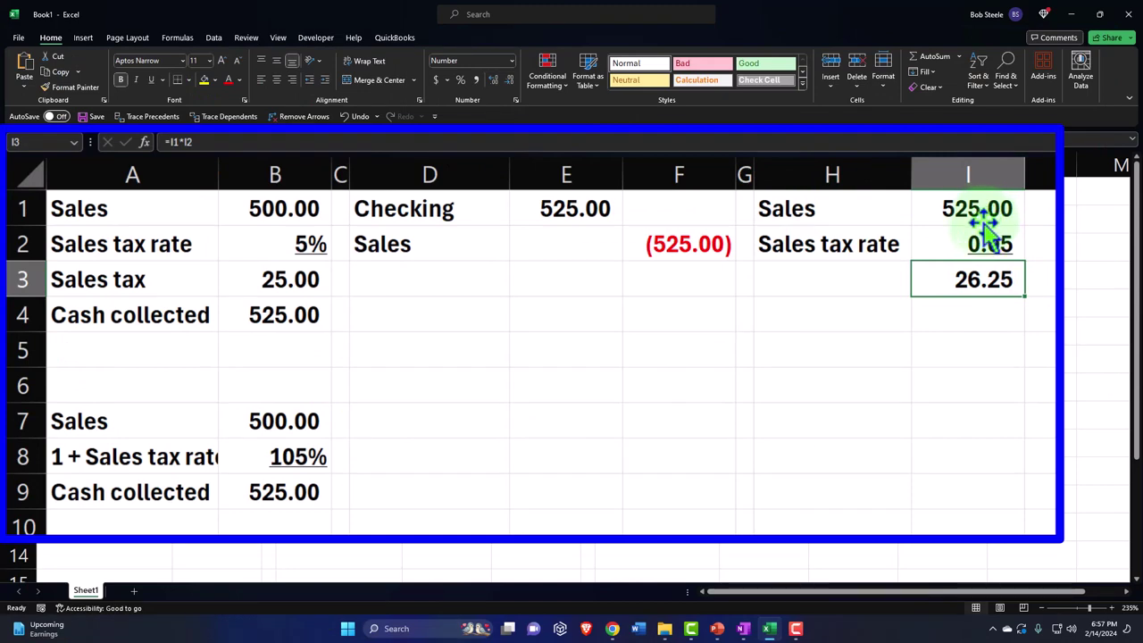
Enter the label "Sales" in H5 to start a second calculation.
{"action": "left_click", "coordinate": [816, 350]}
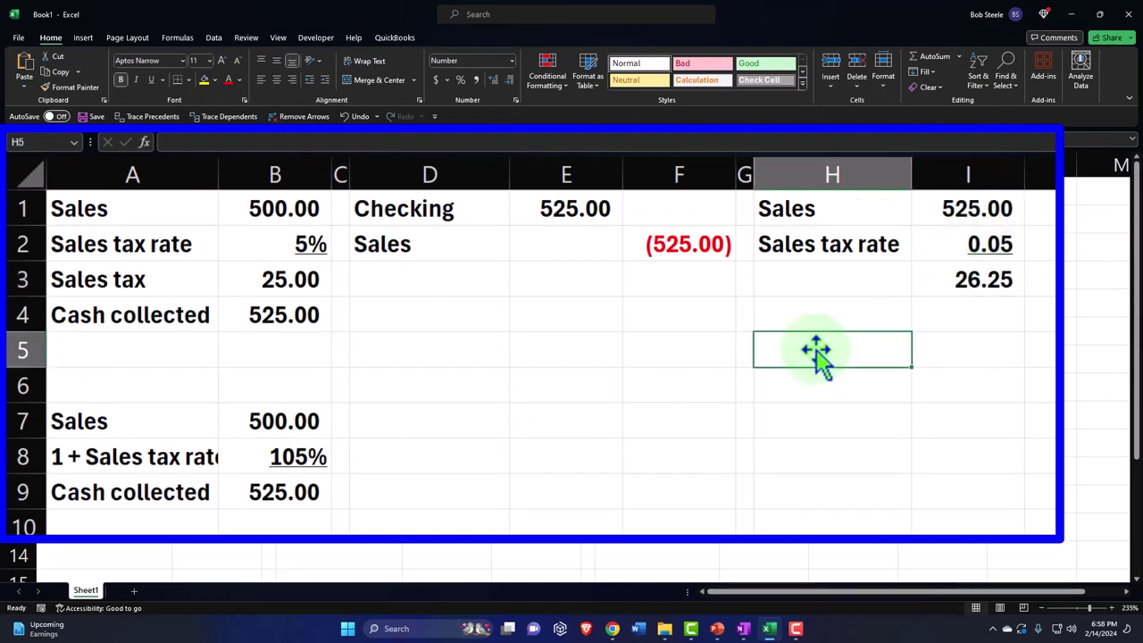
{"action": "type", "text": "Sales"}
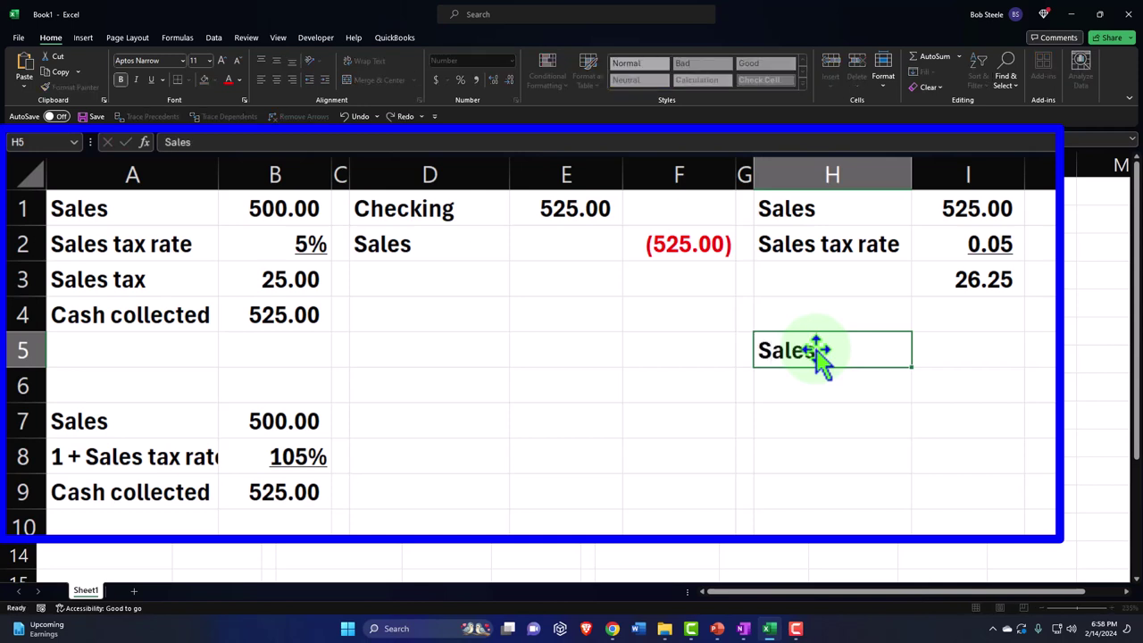
{"action": "key", "text": "Tab"}
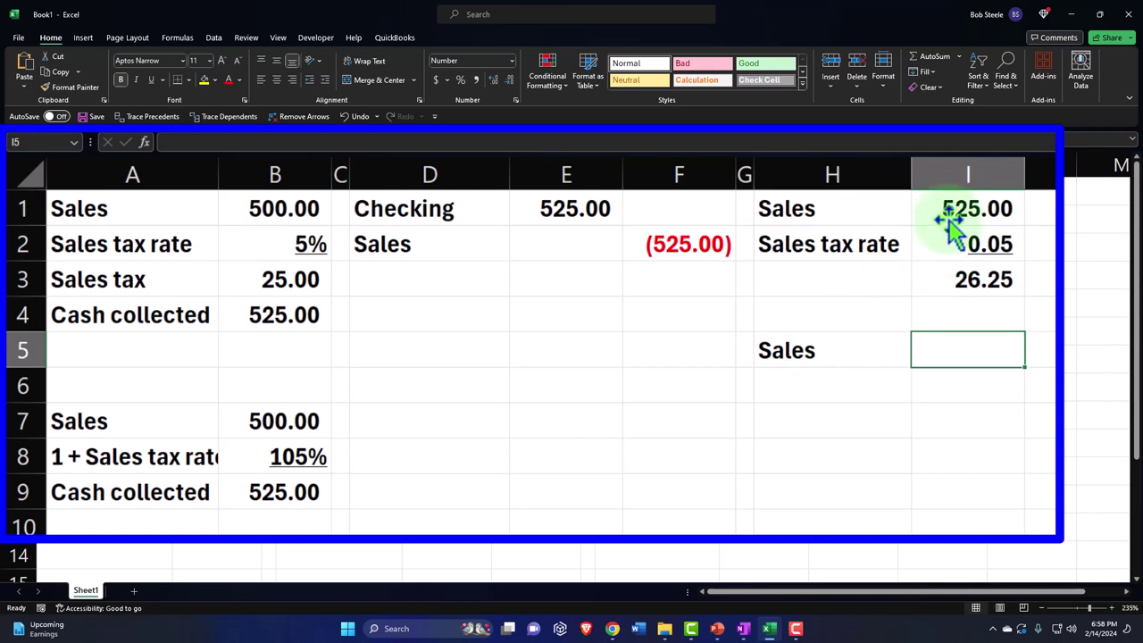
{"action": "key", "text": "Return"}
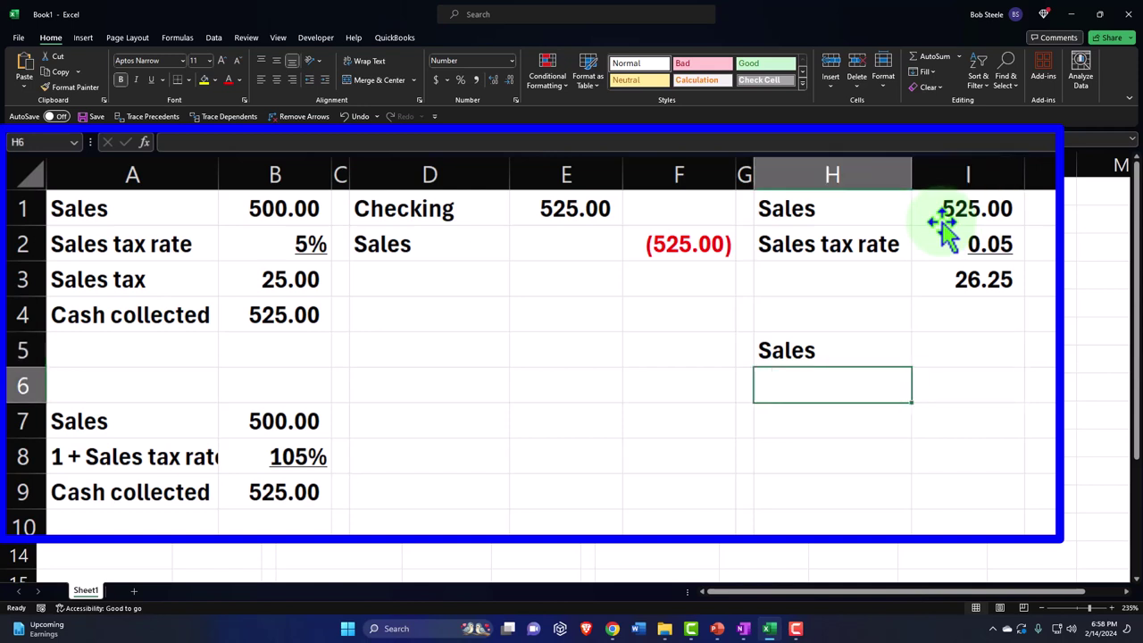
Reuse the "1 + Sales tax rate" label in H6 by linking it to A8, and widen column H to fit.
{"action": "type", "text": "Sales"}
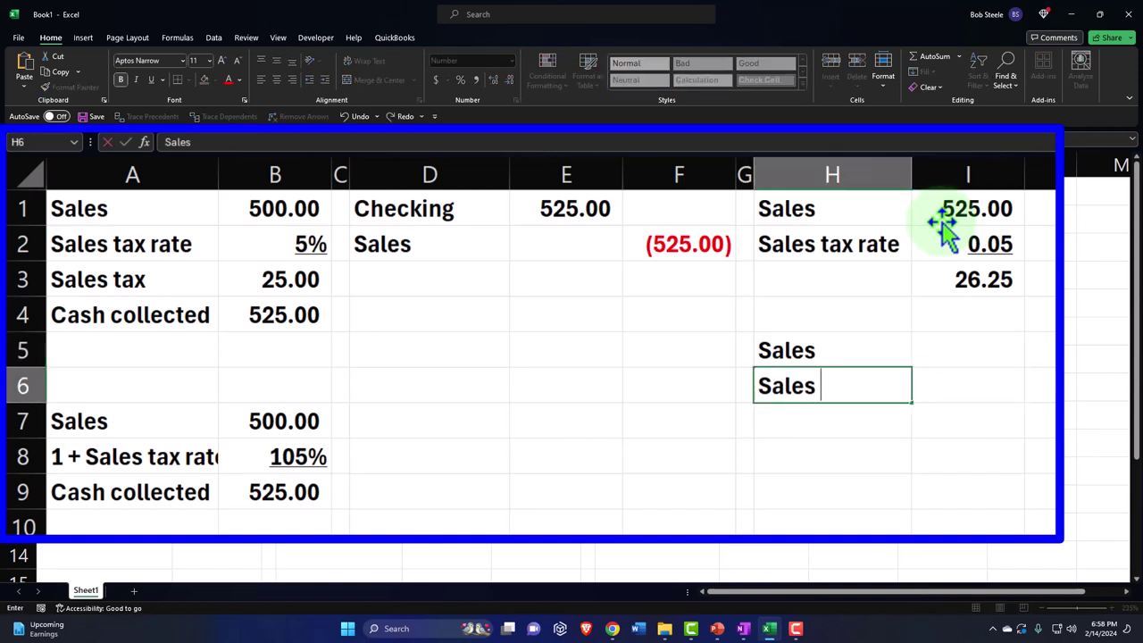
{"action": "key", "text": "BackSpace"}
{"action": "key", "text": "BackSpace"}
{"action": "key", "text": "BackSpace"}
{"action": "key", "text": "BackSpace"}
{"action": "key", "text": "BackSpace"}
{"action": "type", "text": "="}
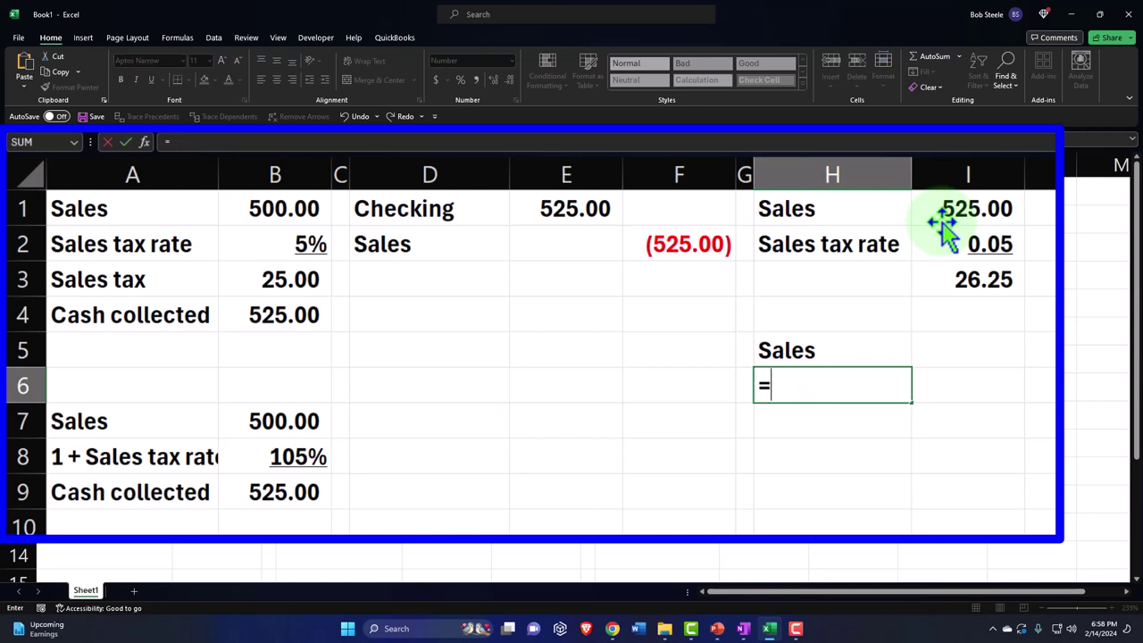
{"action": "key", "text": "Left"}
{"action": "key", "text": "Left"}
{"action": "key", "text": "Left"}
{"action": "key", "text": "Left"}
{"action": "key", "text": "Left"}
{"action": "key", "text": "Left"}
{"action": "key", "text": "Left"}
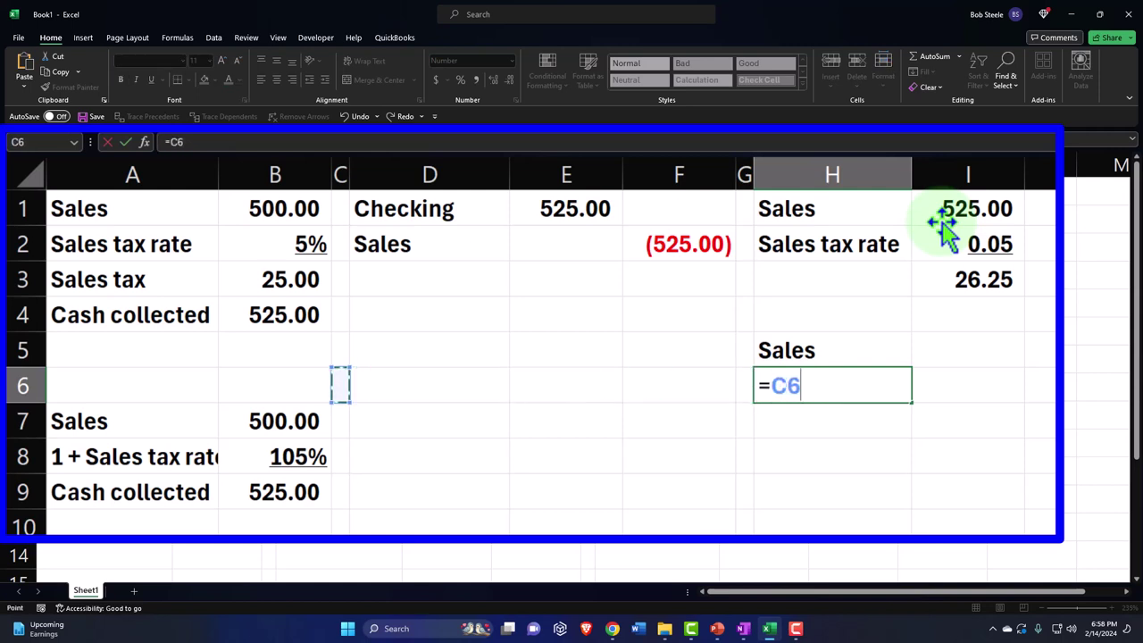
{"action": "key", "text": "Down"}
{"action": "key", "text": "Down"}
{"action": "key", "text": "Return"}
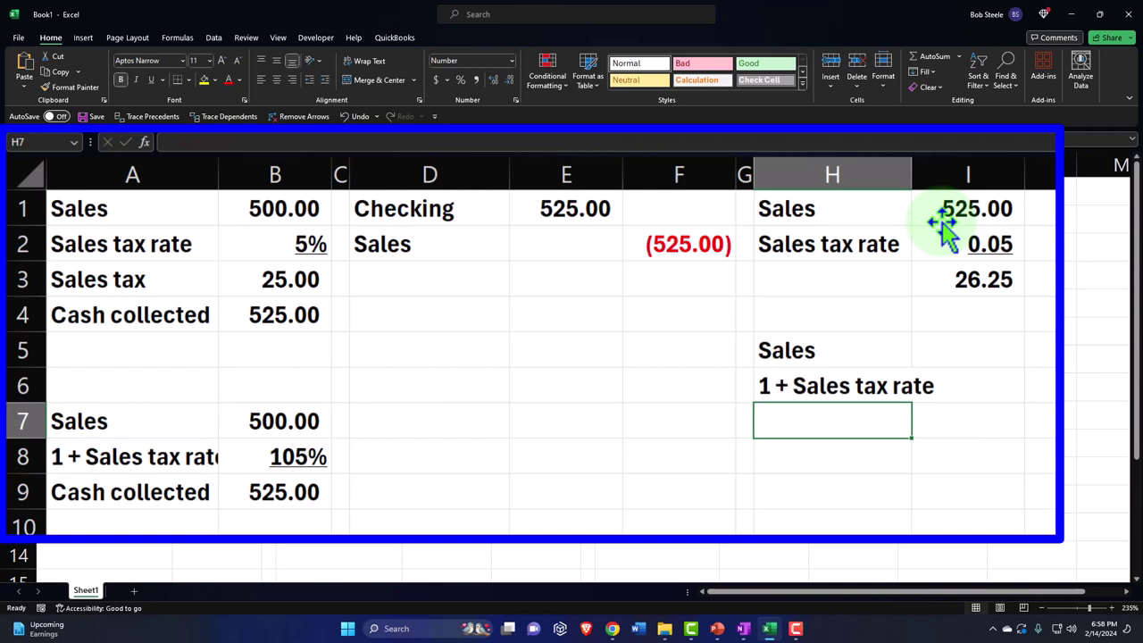
{"action": "left_click_drag", "start_coordinate": [912, 174], "coordinate": [942, 174]}
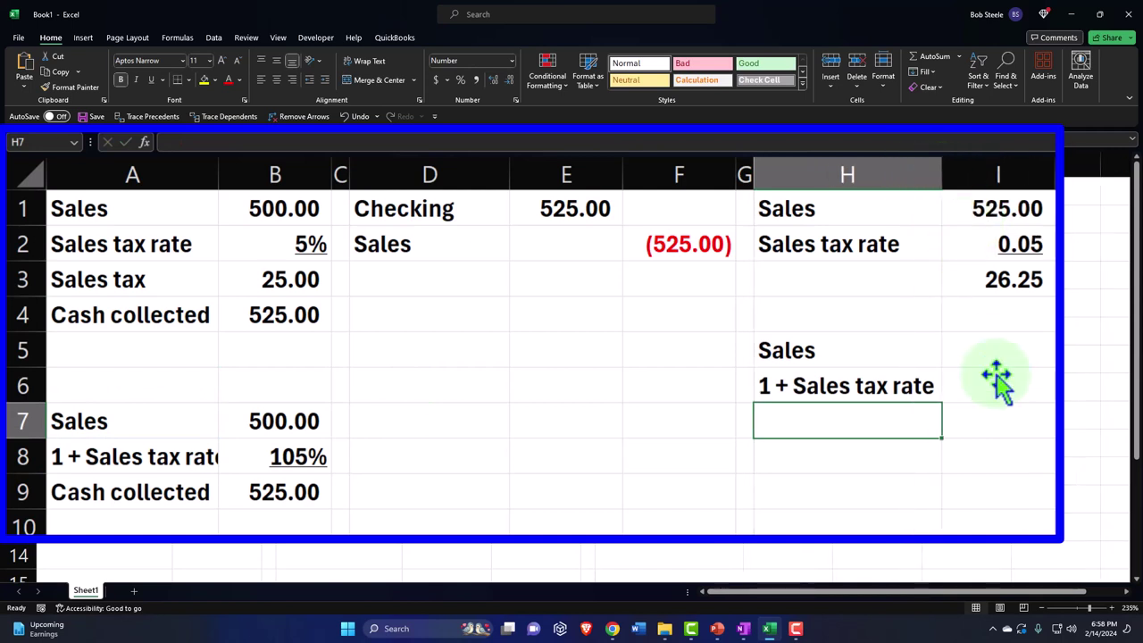
Enter 1.05 in I6 and format the cell as a percentage.
{"action": "left_click", "coordinate": [997, 380]}
{"action": "type", "text": "1.05"}
{"action": "key", "text": "Return"}
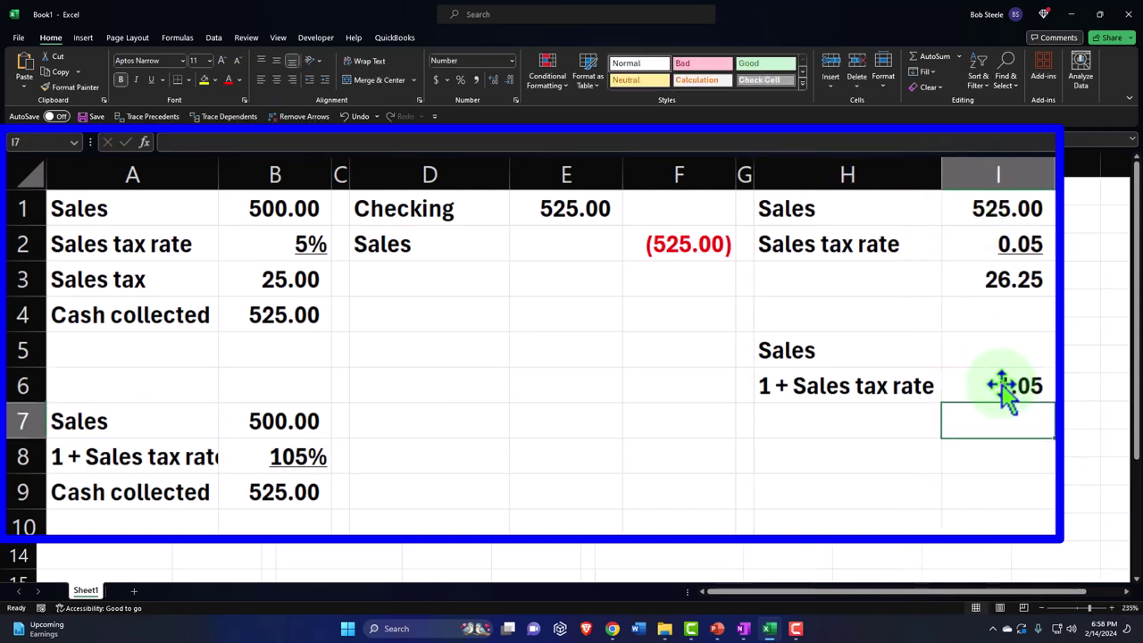
{"action": "left_click", "coordinate": [1002, 385]}
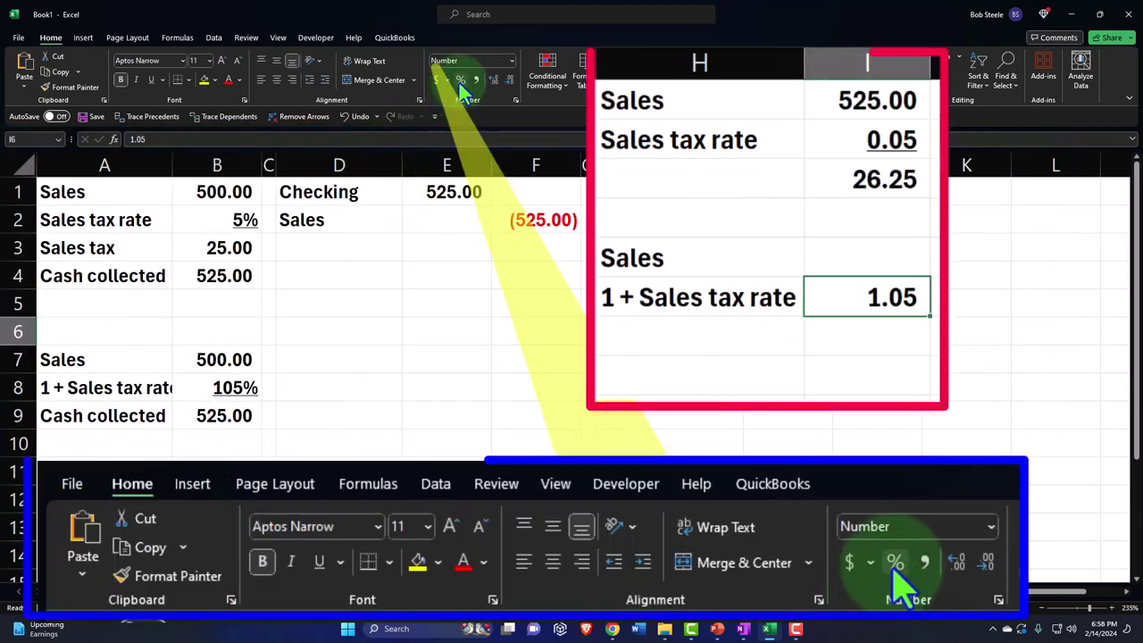
{"action": "left_click", "coordinate": [460, 81]}
{"action": "key", "text": "Down"}
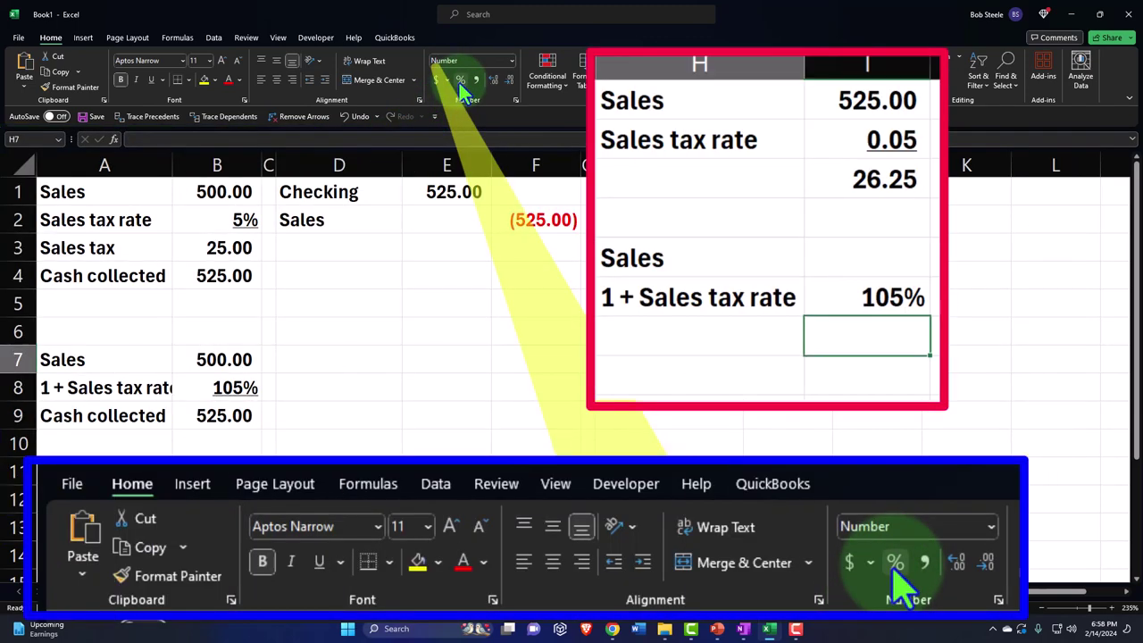
Reuse the "Cash collected" label in H7 by linking it to A9.
{"action": "key", "text": "Left"}
{"action": "type", "text": "="}
{"action": "key", "text": "Left"}
{"action": "key", "text": "Left"}
{"action": "key", "text": "Left"}
{"action": "key", "text": "Left"}
{"action": "key", "text": "Left"}
{"action": "key", "text": "Left"}
{"action": "key", "text": "Left"}
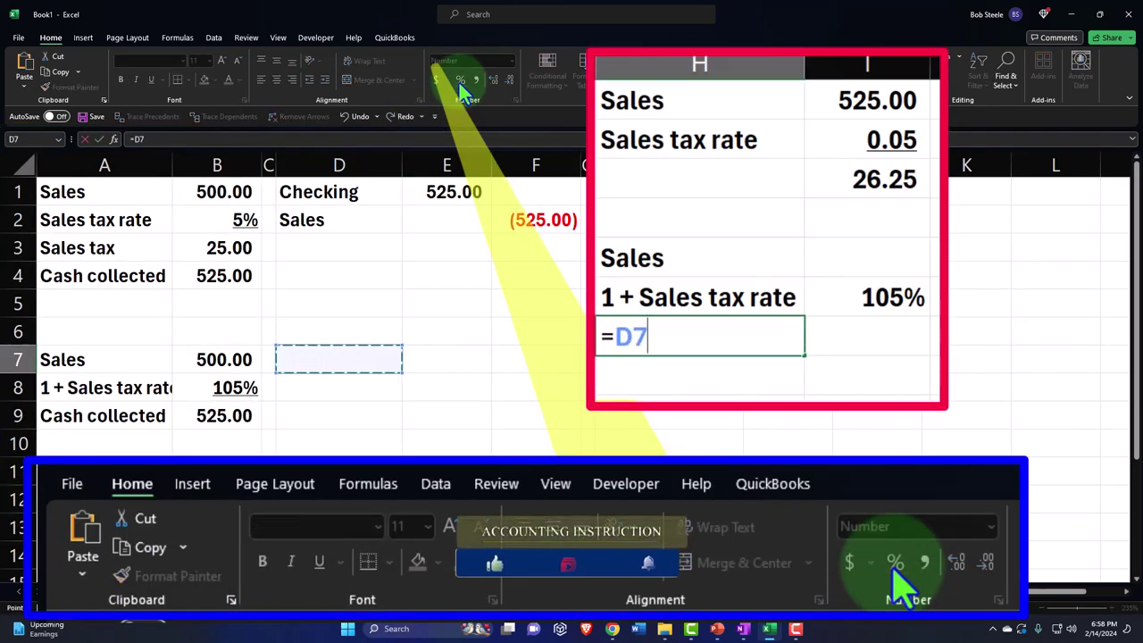
{"action": "key", "text": "Down"}
{"action": "key", "text": "Down"}
{"action": "key", "text": "Return"}
Underline the percentage in I6.
{"action": "key", "text": "Right"}
{"action": "key", "text": "Up"}
{"action": "key", "text": "Up"}
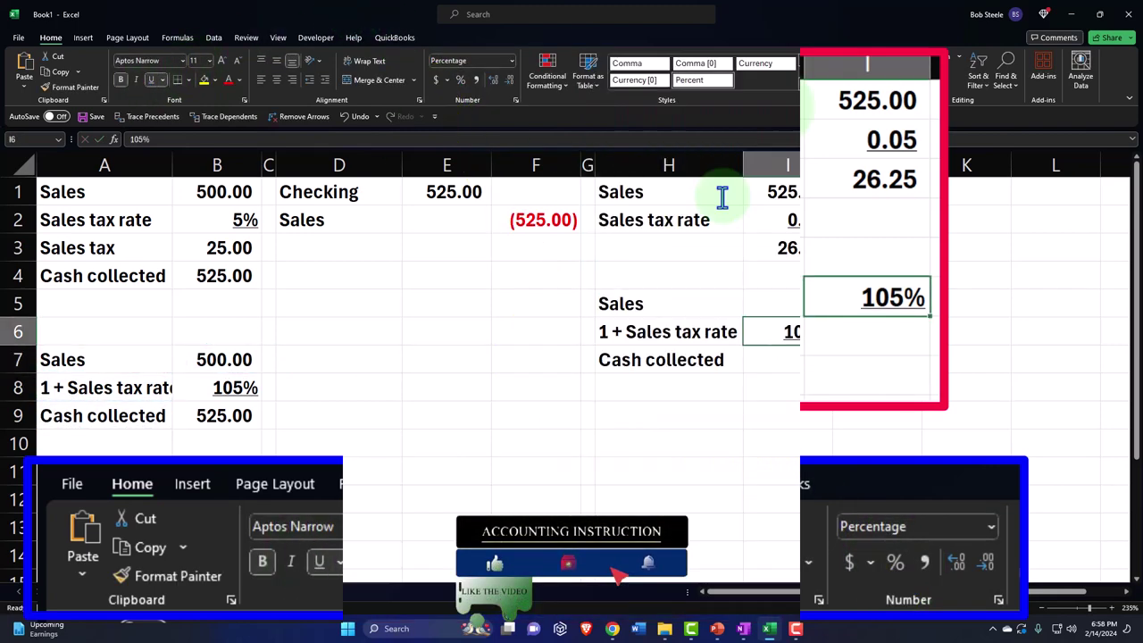
Bring the cash collected amount into I7 with the formula =B9.
{"action": "left_click", "coordinate": [806, 365]}
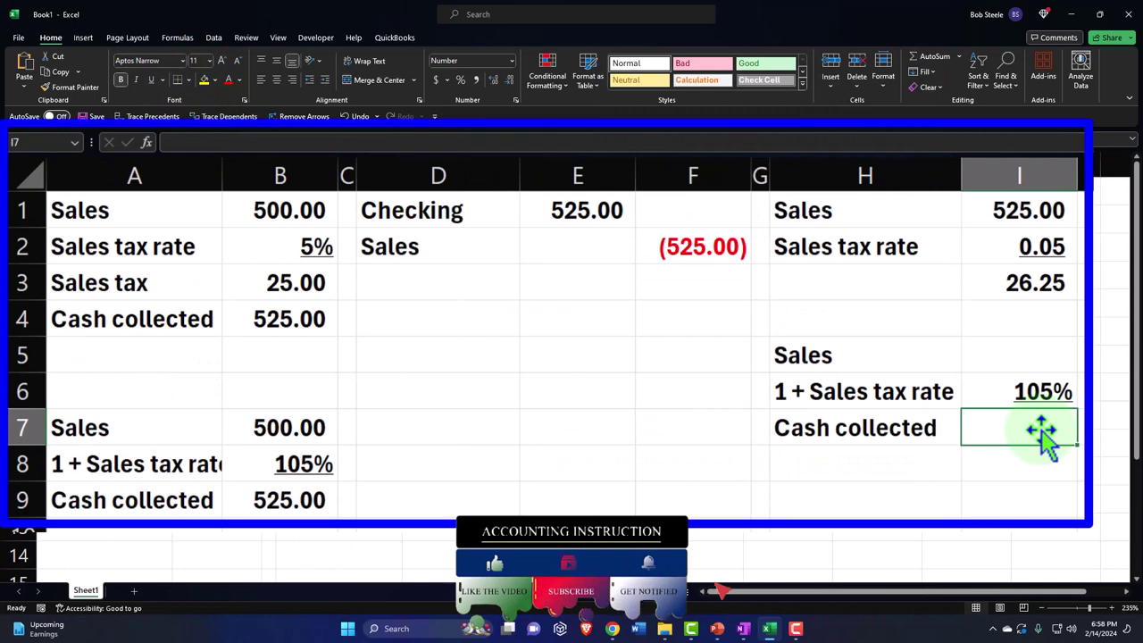
{"action": "type", "text": "="}
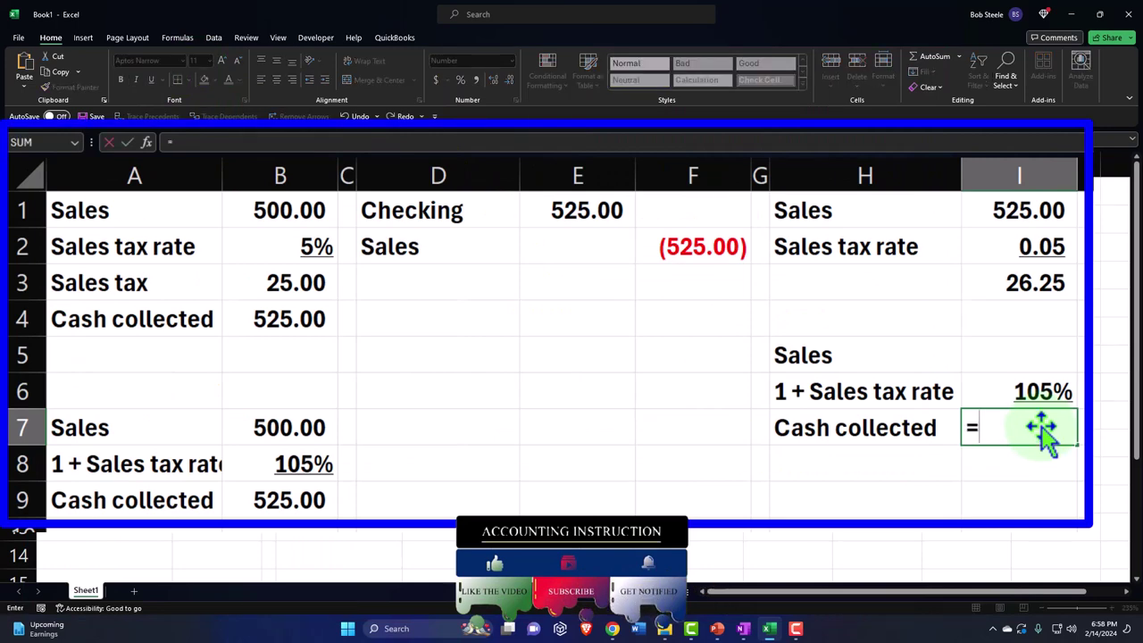
{"action": "key", "text": "Left"}
{"action": "key", "text": "Left"}
{"action": "key", "text": "Left"}
{"action": "key", "text": "Left"}
{"action": "key", "text": "Left"}
{"action": "key", "text": "Left"}
{"action": "key", "text": "Left"}
{"action": "key", "text": "Down"}
{"action": "key", "text": "Down"}
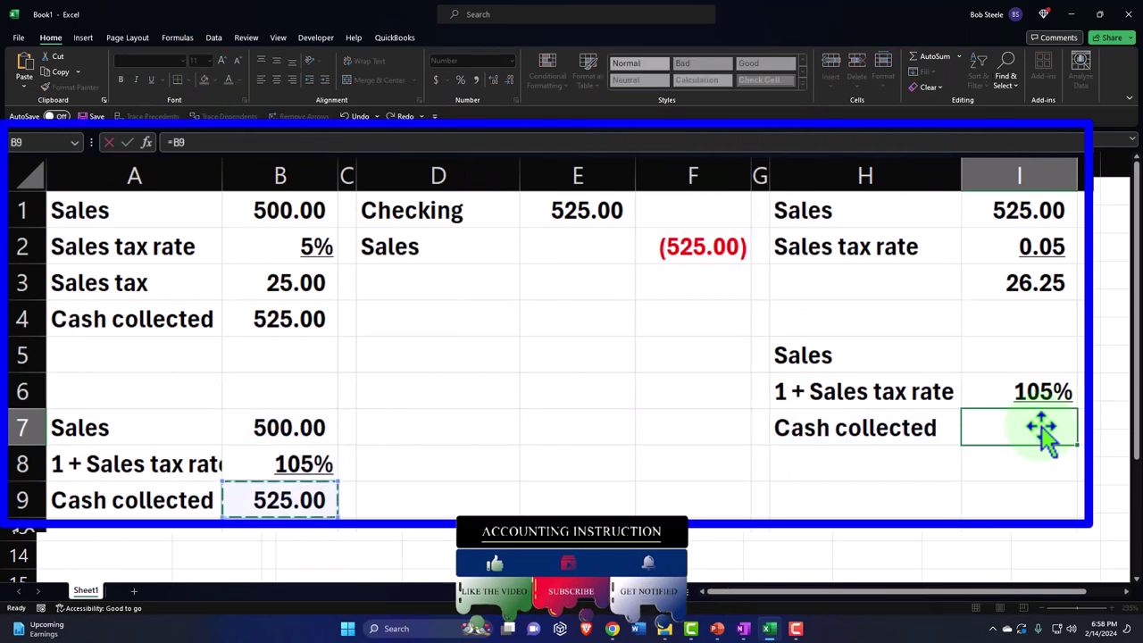
{"action": "key", "text": "Return"}
Highlight the empty Sales cell I5 with a yellow fill.
{"action": "key", "text": "Up"}
{"action": "key", "text": "Up"}
{"action": "key", "text": "Up"}
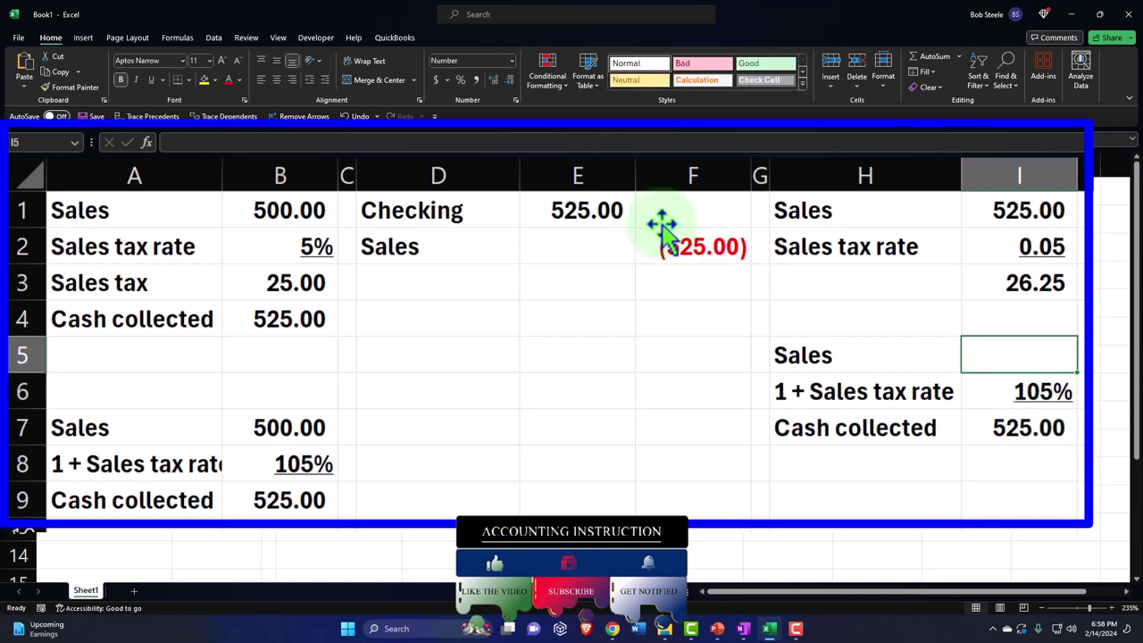
{"action": "left_click", "coordinate": [205, 80]}
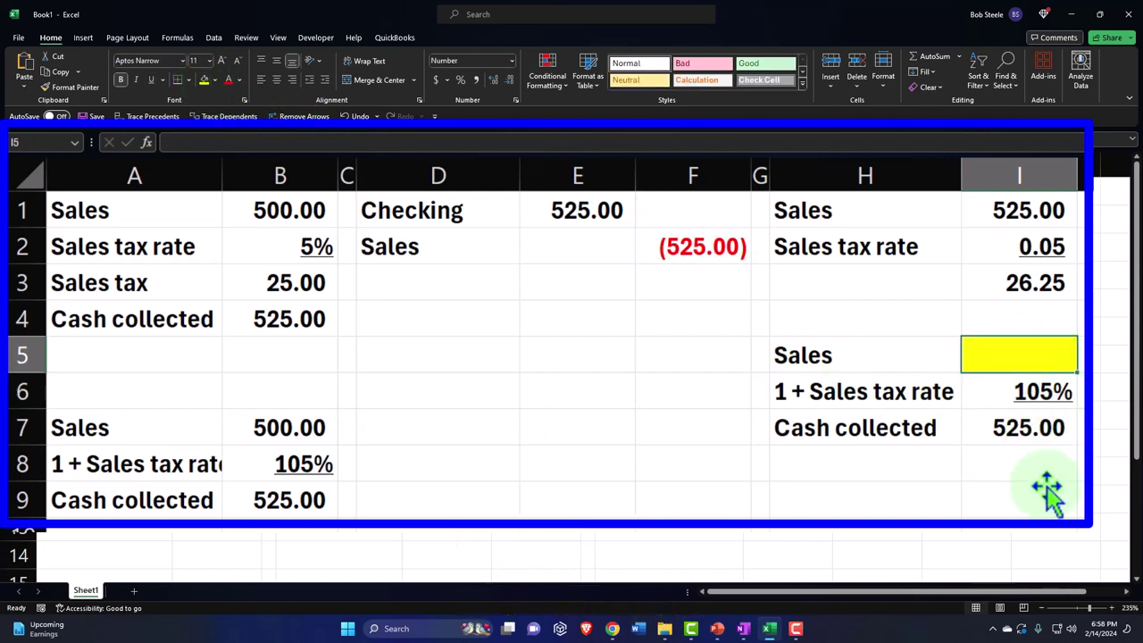
Enter x as the unknown amount in the yellow Sales cell I5.
{"action": "type", "text": "x"}
{"action": "key", "text": "Return"}
{"action": "key", "text": "Return"}
{"action": "key", "text": "Return"}
{"action": "key", "text": "Return"}
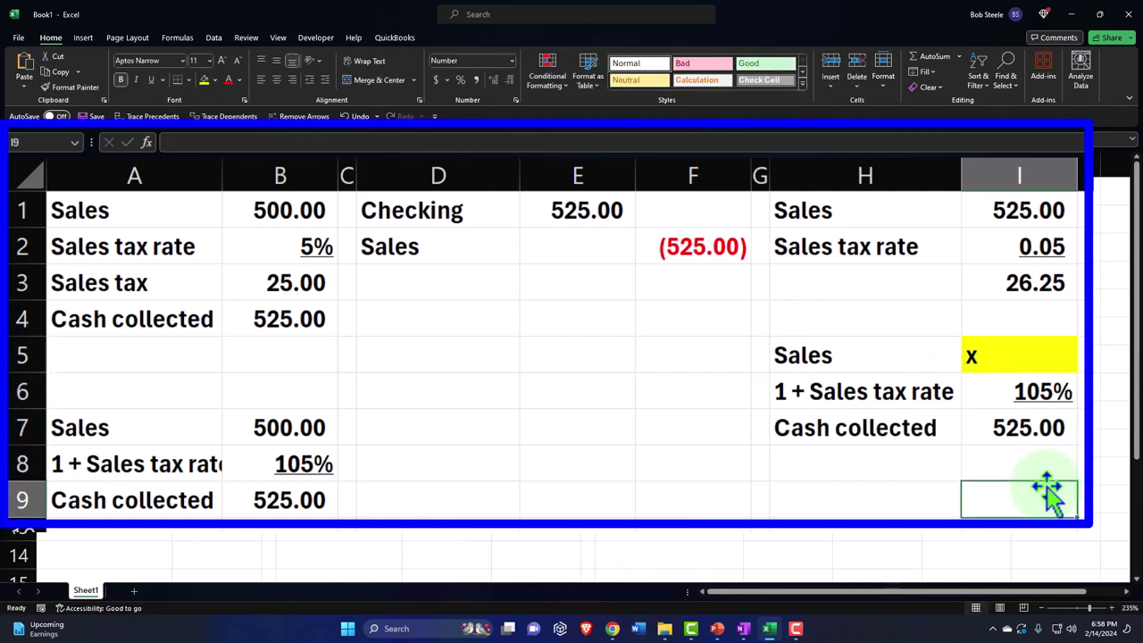
Write the equation X*1.05=525 as text in I9.
{"action": "type", "text": "X"}
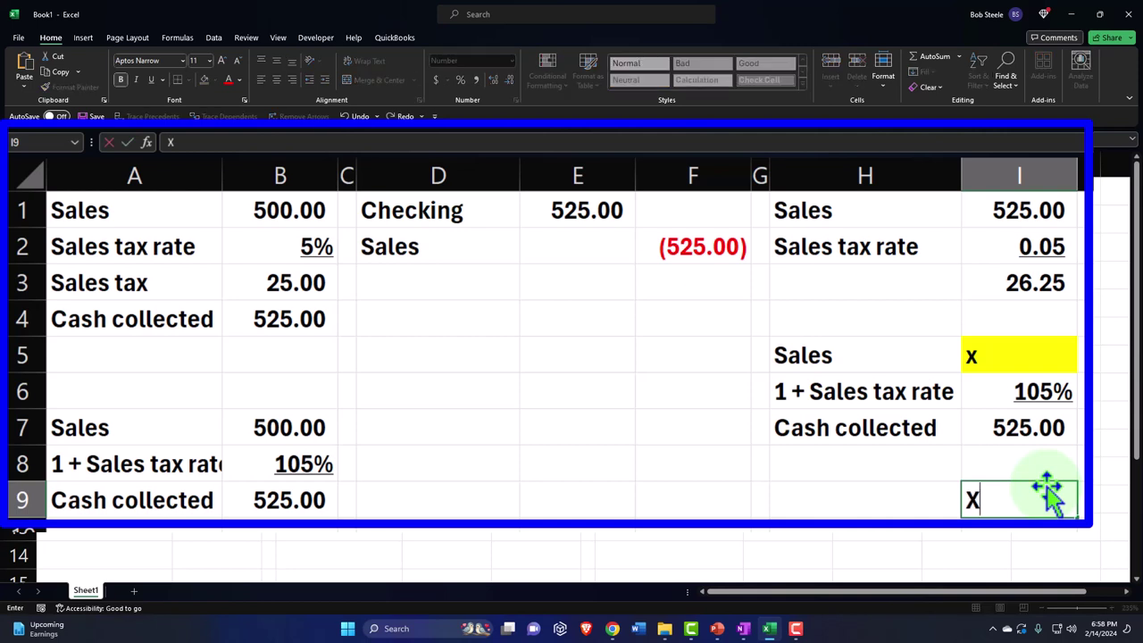
{"action": "type", "text": "*1.05="}
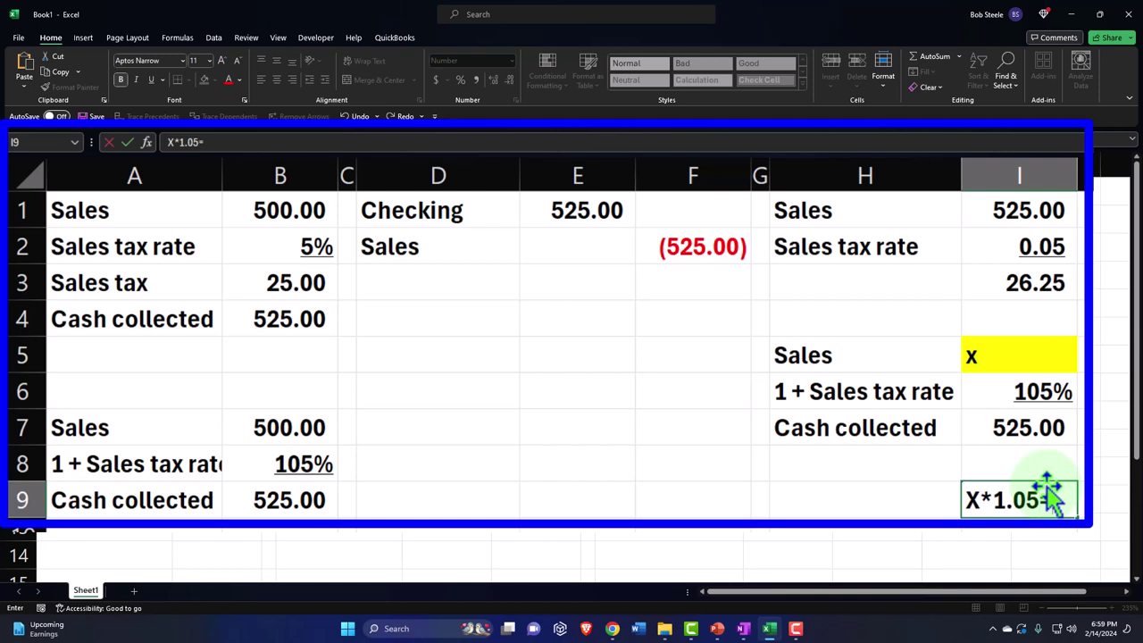
{"action": "type", "text": "525"}
{"action": "key", "text": "Return"}
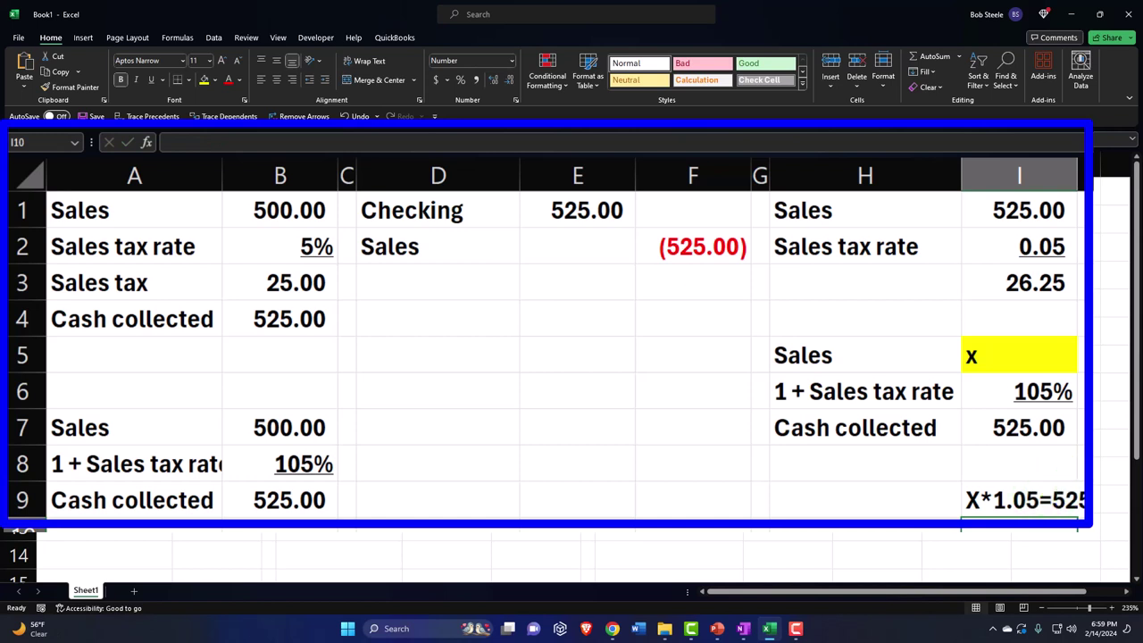
Build the check calculation in column J, linking J6 to I6 and multiplying J5 by the rate in J7, and underline J6.
{"action": "left_click", "coordinate": [1081, 356]}
{"action": "key", "text": "Down"}
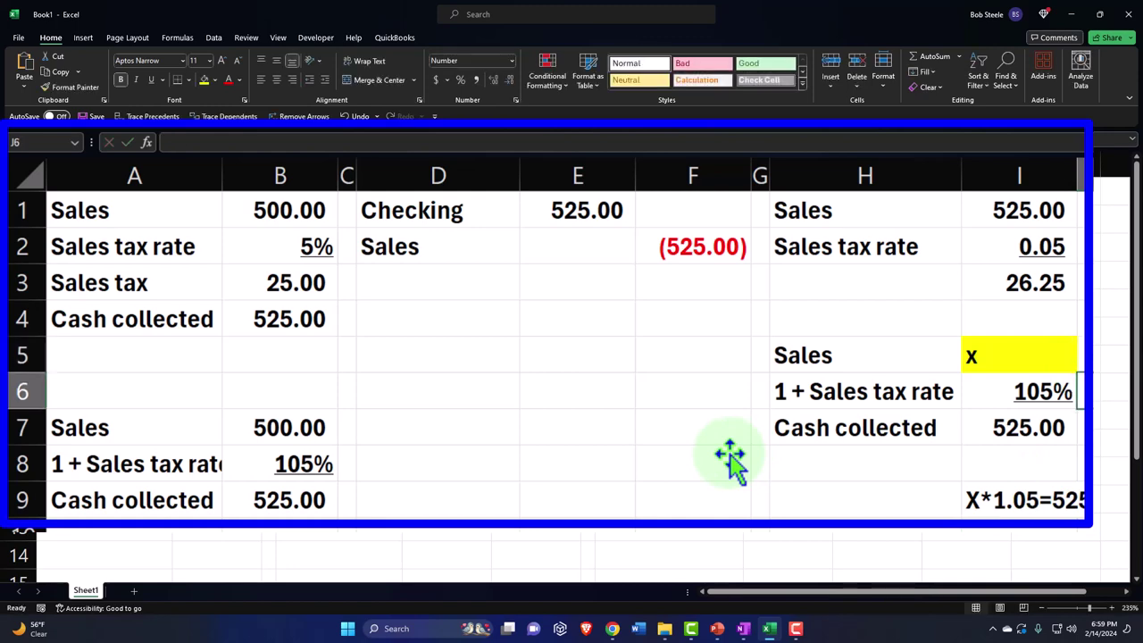
{"action": "key", "text": "Down"}
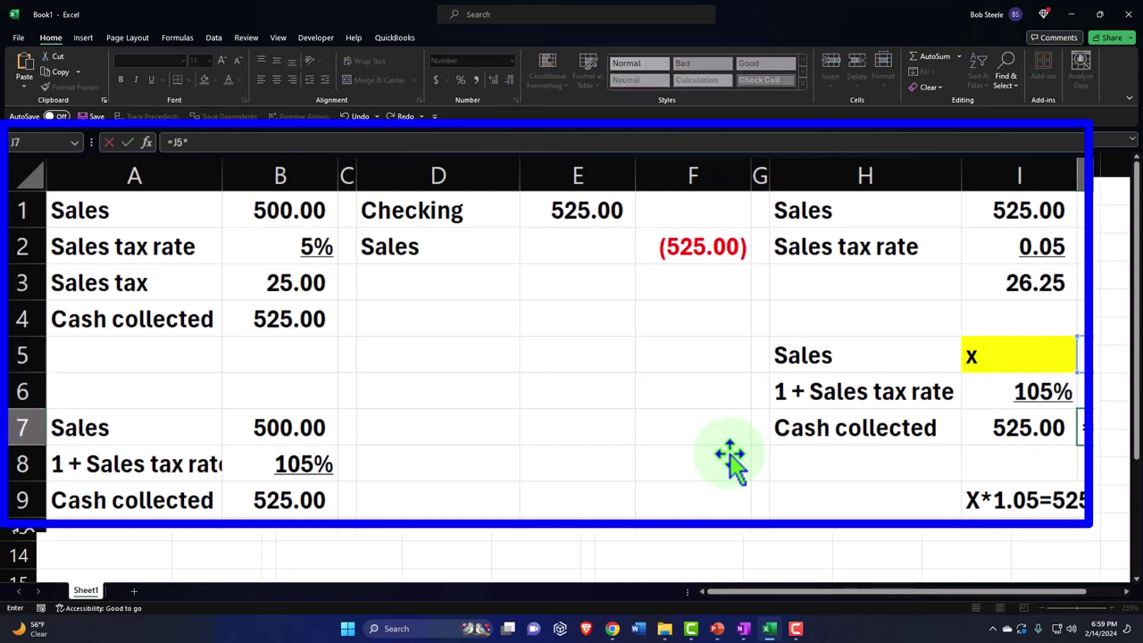
{"action": "key", "text": "Down"}
{"action": "key", "text": "Up"}
{"action": "key", "text": "Up"}
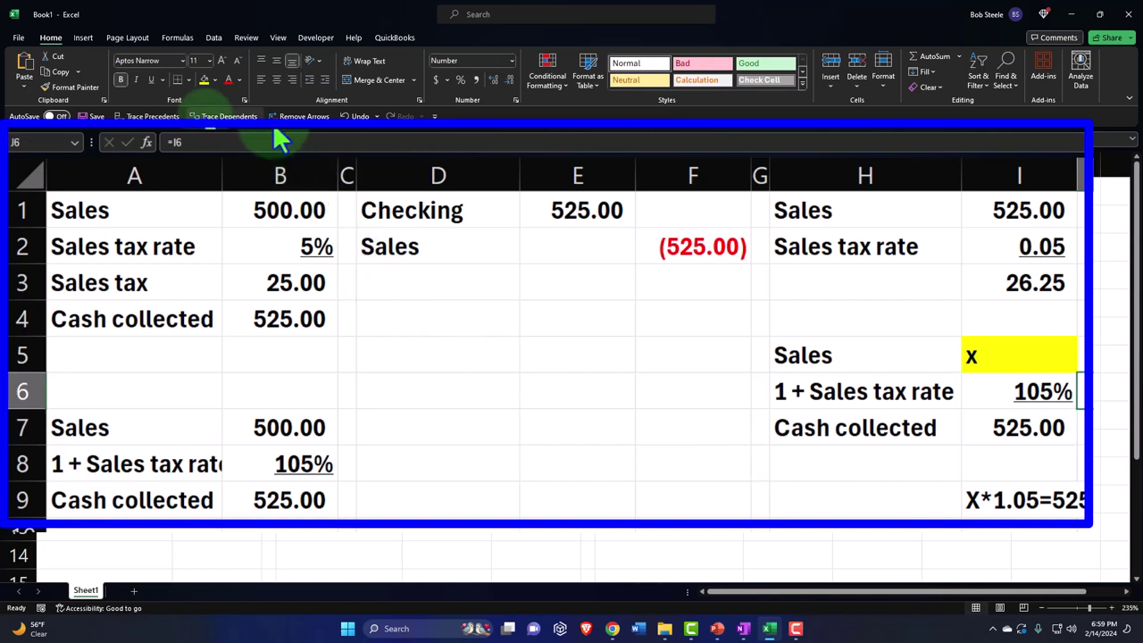
{"action": "left_click", "coordinate": [151, 79]}
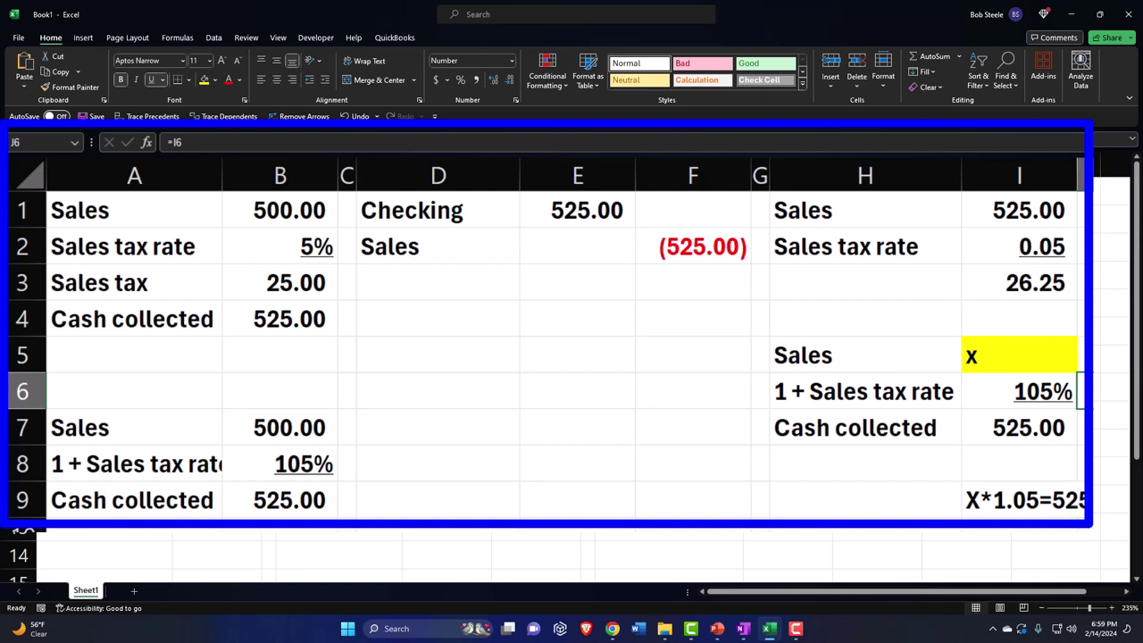
Move the equation text from I9 to H9 and calculate the sales tax in J9 with =J7-J5.
{"action": "left_click_drag", "start_coordinate": [1005, 505], "coordinate": [911, 509]}
{"action": "left_click", "coordinate": [1018, 500]}
{"action": "type", "text": "="}
{"action": "left_click", "coordinate": [1080, 427]}
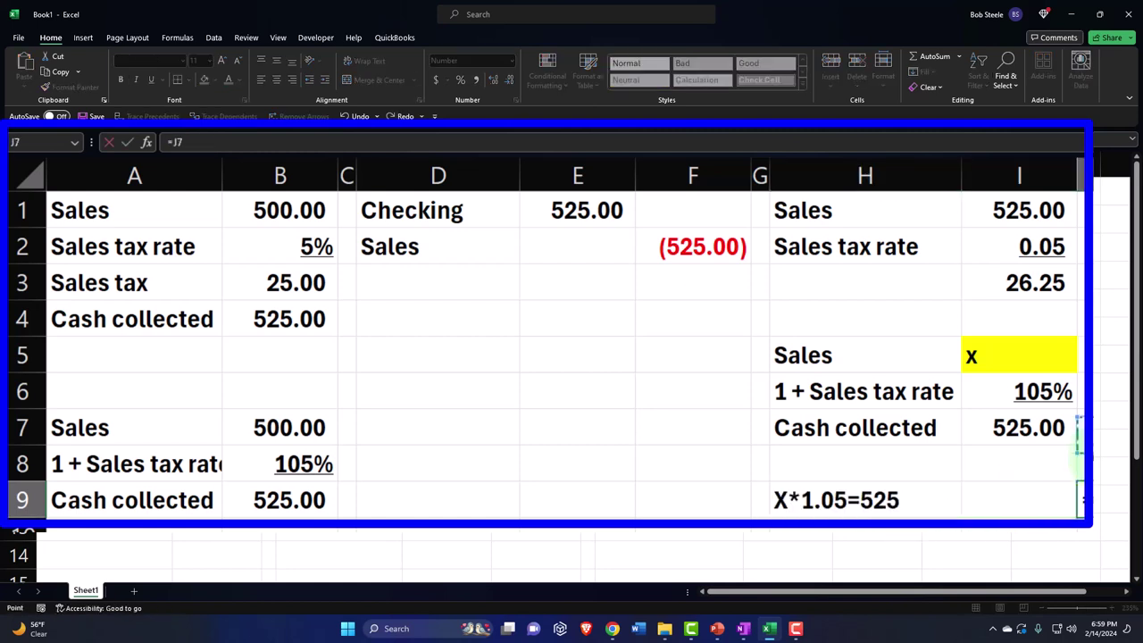
{"action": "key", "text": "Up"}
{"action": "key", "text": "Up"}
{"action": "key", "text": "Return"}
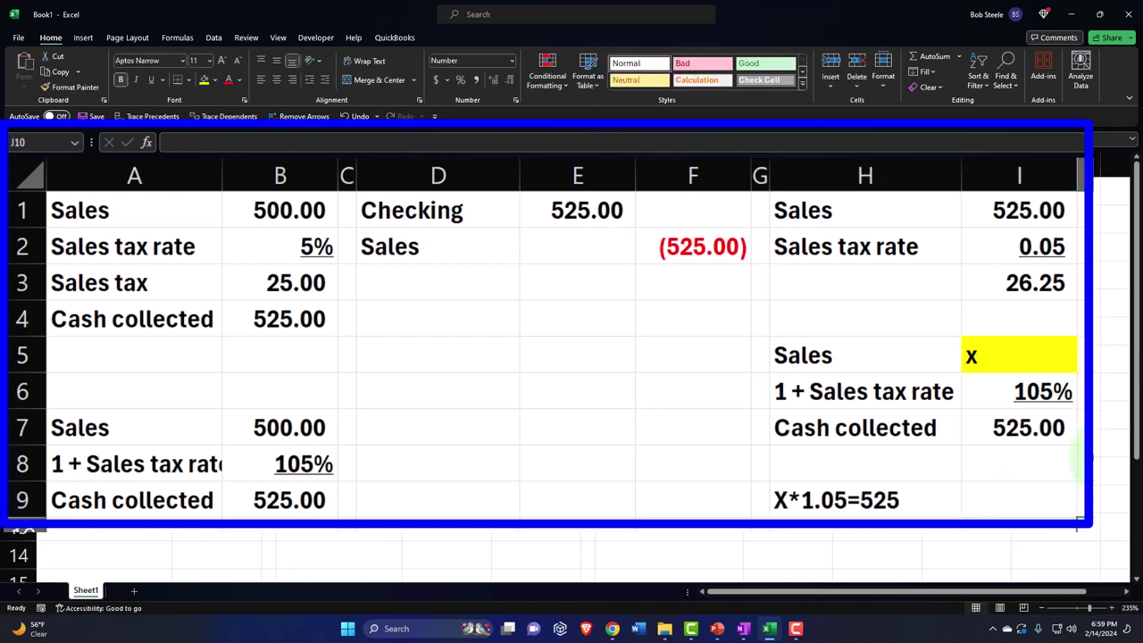
{"action": "left_click", "coordinate": [1082, 500]}
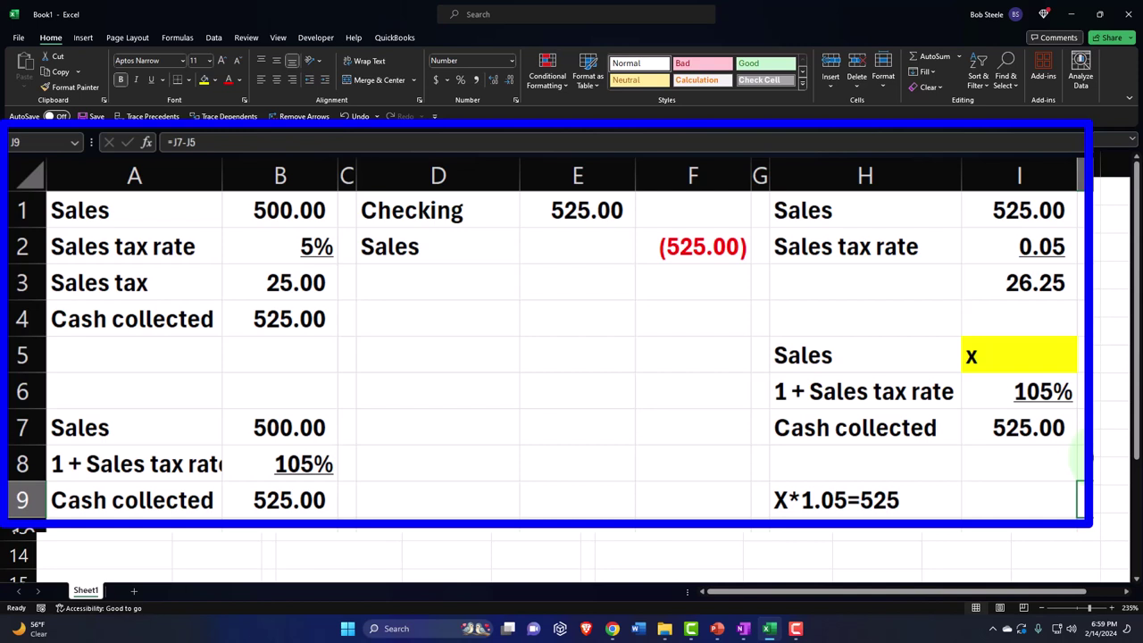
Reuse the Checking label in D5 with the formula =D1.
{"action": "left_click", "coordinate": [462, 321]}
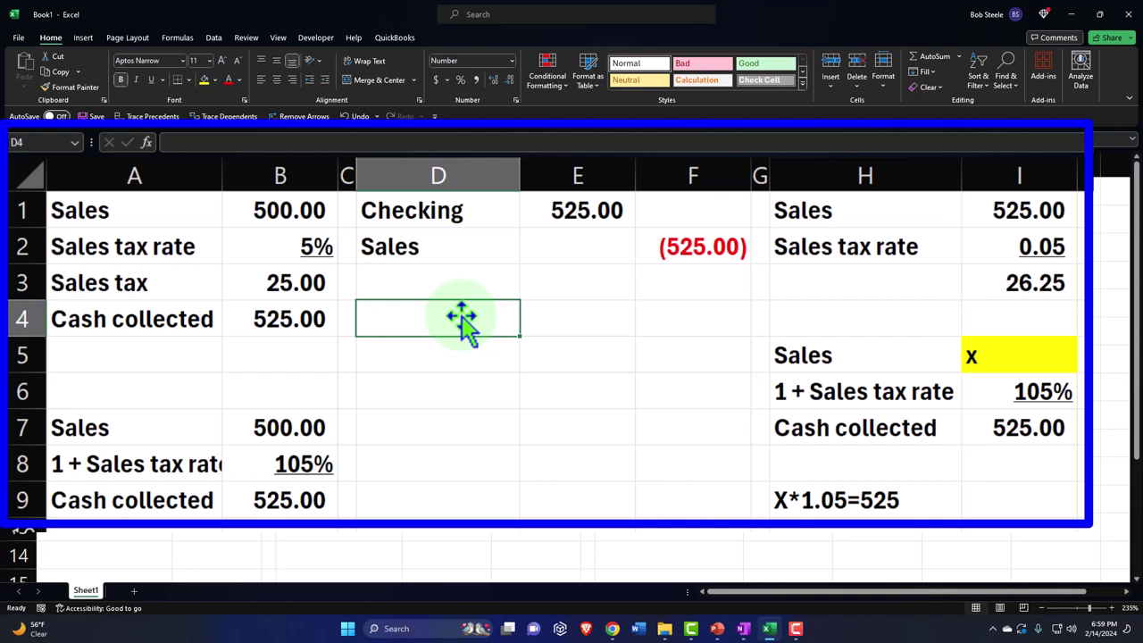
{"action": "key", "text": "Return"}
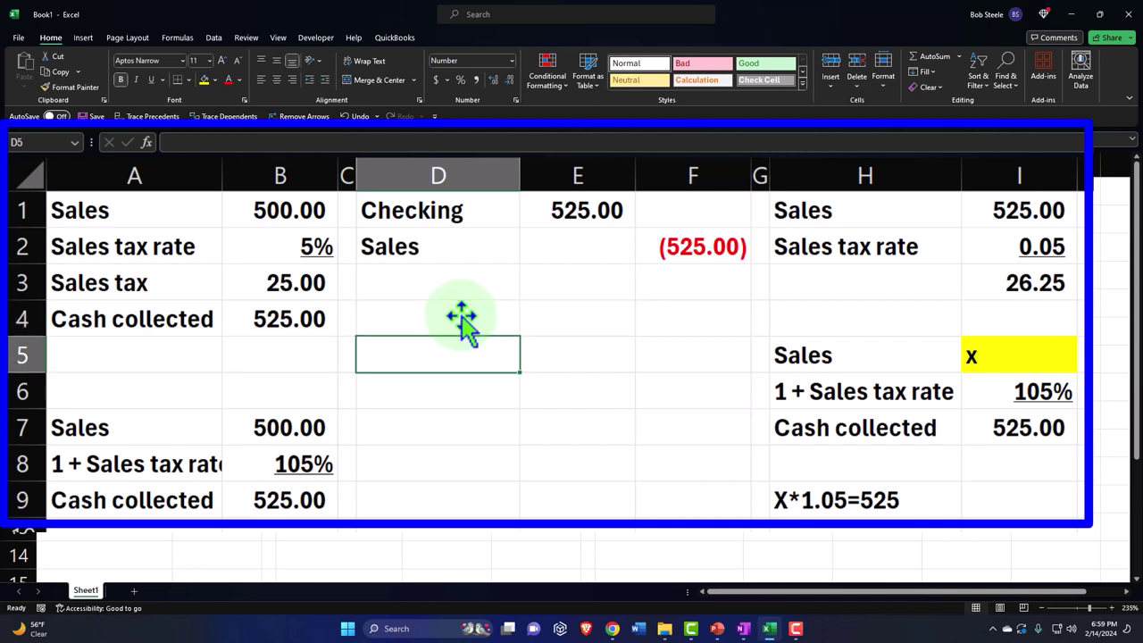
{"action": "type", "text": "Ca"}
{"action": "key", "text": "BackSpace"}
{"action": "key", "text": "BackSpace"}
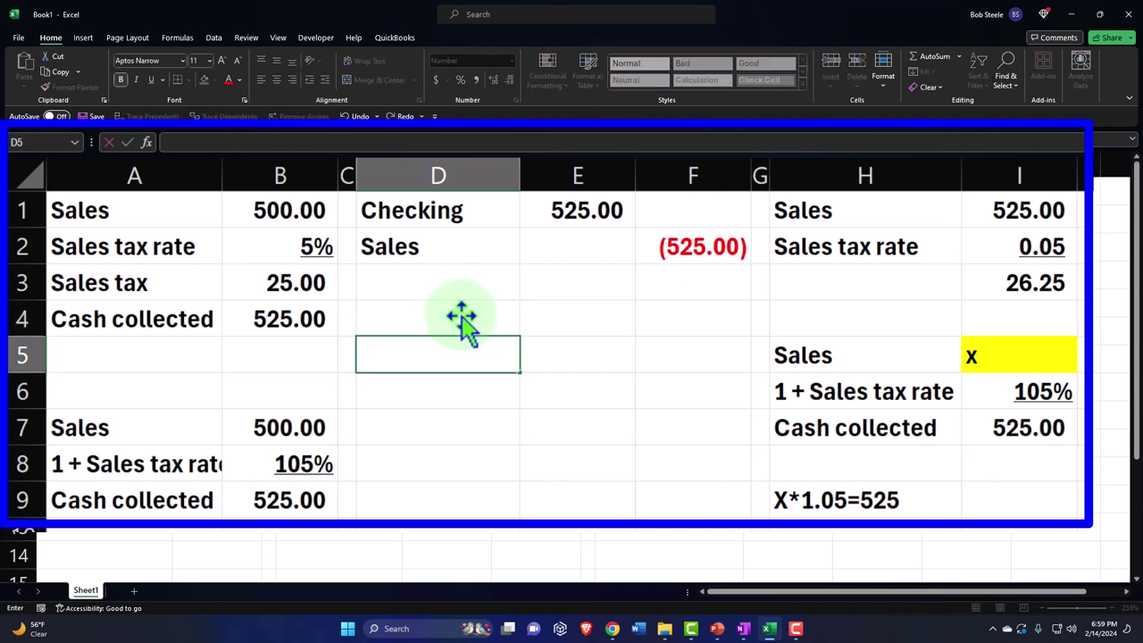
{"action": "type", "text": "="}
{"action": "key", "text": "Up"}
{"action": "key", "text": "Up"}
{"action": "key", "text": "Up"}
{"action": "key", "text": "Up"}
{"action": "key", "text": "Return"}
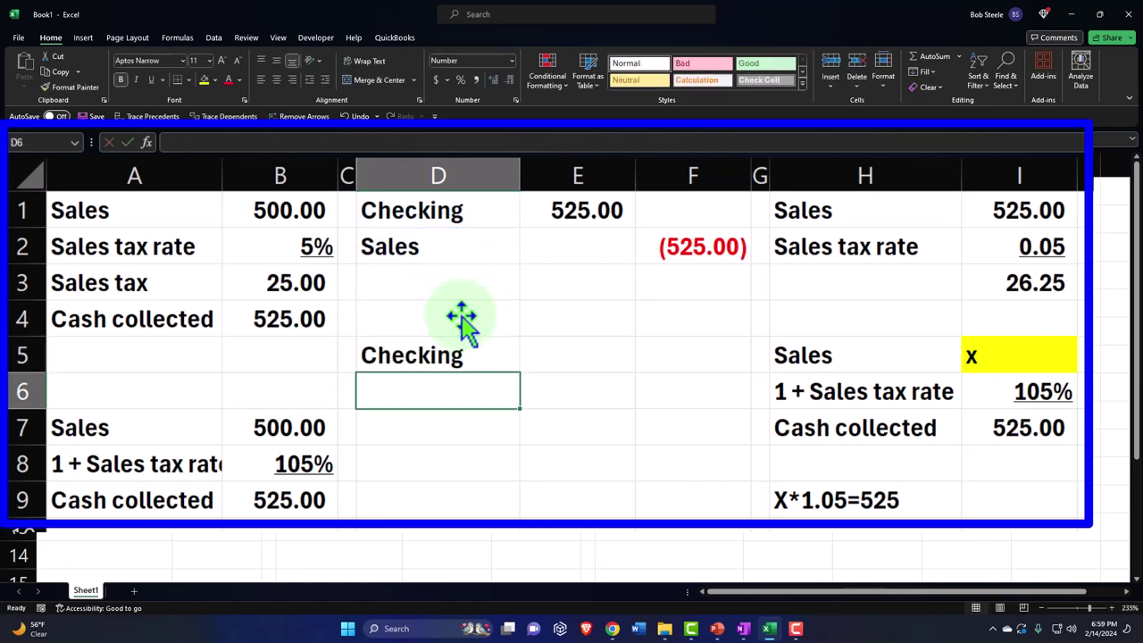
Enter the Checking credit of -25 in F5.
{"action": "key", "text": "Down"}
{"action": "key", "text": "Down"}
{"action": "key", "text": "Up"}
{"action": "key", "text": "Up"}
{"action": "key", "text": "Up"}
{"action": "key", "text": "Right"}
{"action": "key", "text": "Right"}
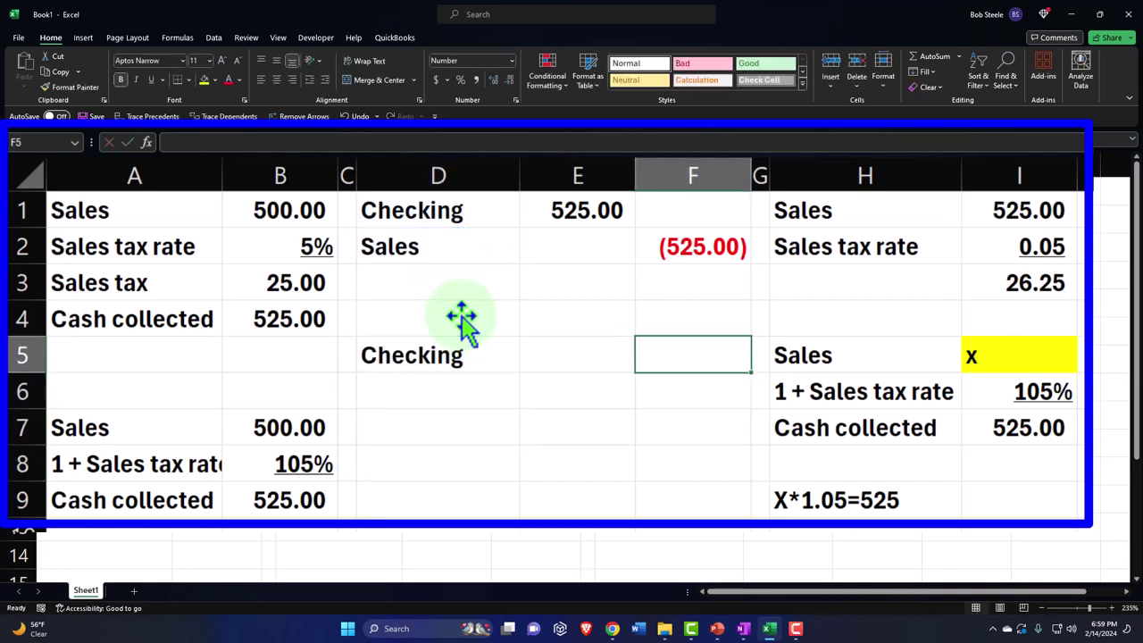
{"action": "type", "text": "-25"}
{"action": "key", "text": "Return"}
Enter the offsetting debit in E4 as the negative of the Checking credit in F5.
{"action": "key", "text": "Up"}
{"action": "key", "text": "Up"}
{"action": "key", "text": "Up"}
{"action": "key", "text": "Left"}
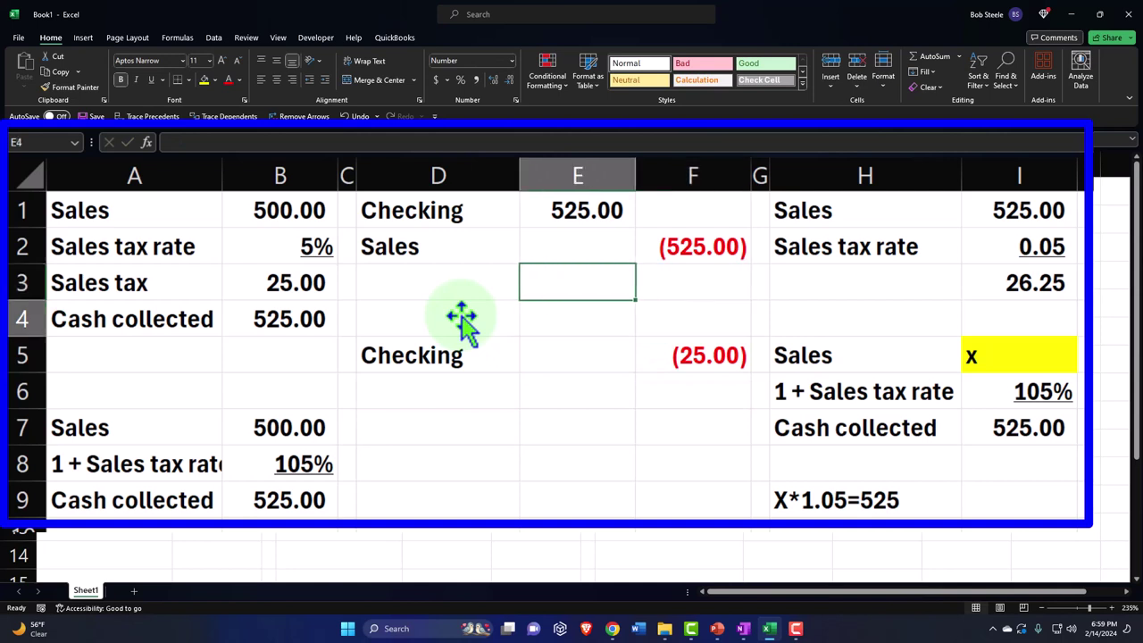
{"action": "key", "text": "Down"}
{"action": "type", "text": "-"}
{"action": "key", "text": "Down"}
{"action": "key", "text": "Right"}
{"action": "key", "text": "Return"}
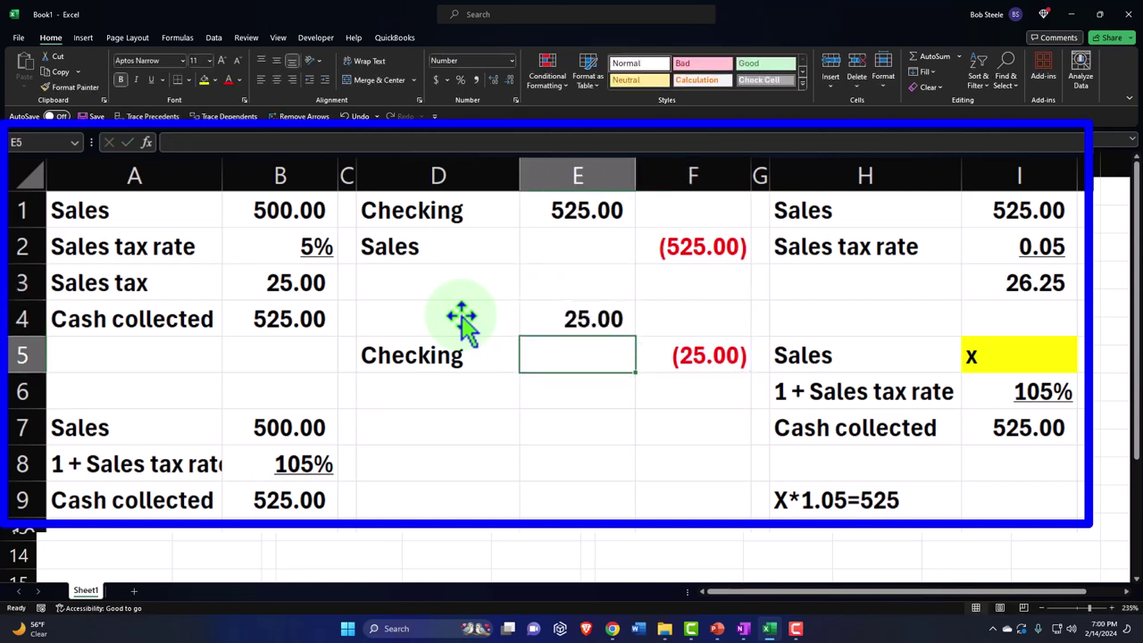
Label the debit line in D4 as Sales with the formula =H5.
{"action": "left_click", "coordinate": [462, 321]}
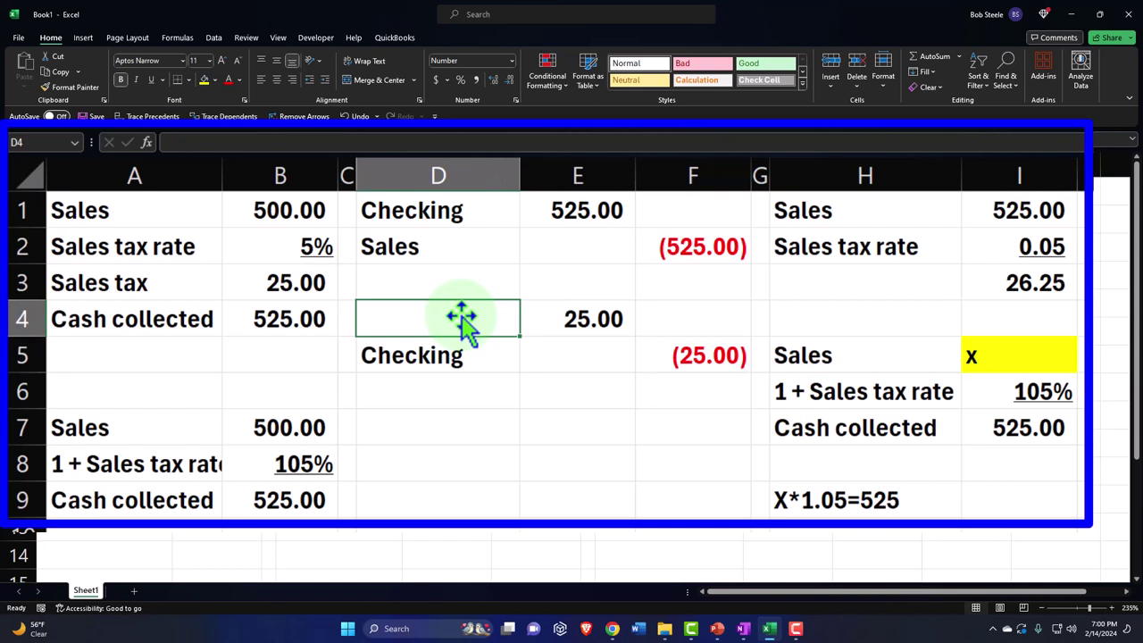
{"action": "type", "text": "="}
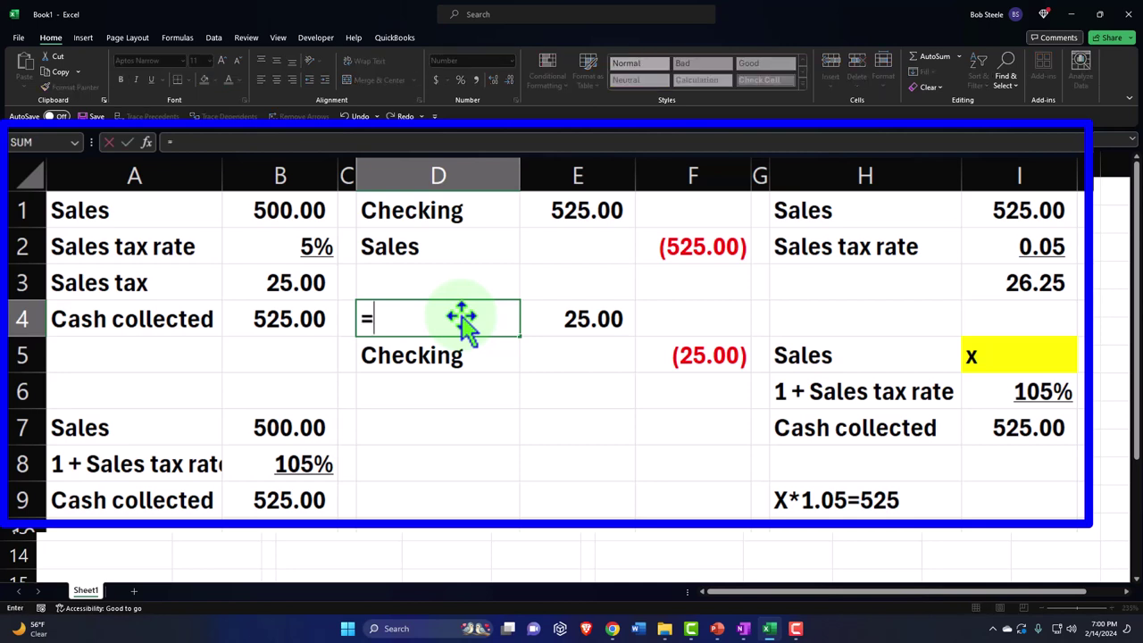
{"action": "key", "text": "Right"}
{"action": "key", "text": "Right"}
{"action": "key", "text": "Right"}
{"action": "key", "text": "Down"}
{"action": "key", "text": "Right"}
{"action": "key", "text": "Return"}
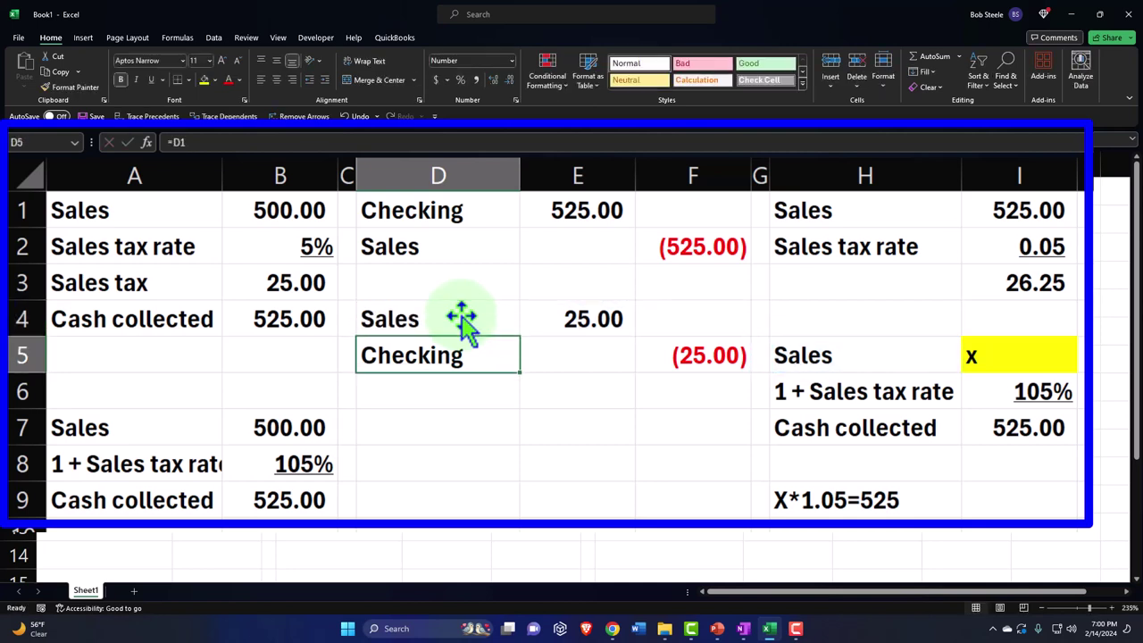
Calculate net sales in E7 by adding the Sales credit and the Sales debit with =F2+E4.
{"action": "key", "text": "Down"}
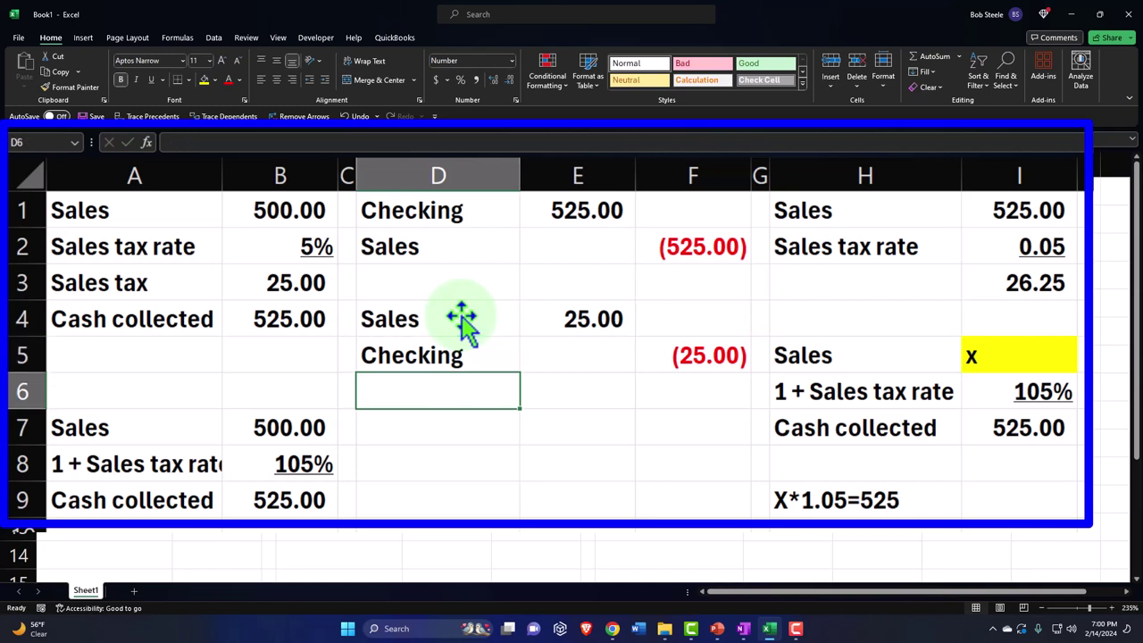
{"action": "key", "text": "Right"}
{"action": "key", "text": "Down"}
{"action": "type", "text": "="}
{"action": "key", "text": "Up"}
{"action": "key", "text": "Up"}
{"action": "key", "text": "Up"}
{"action": "key", "text": "Up"}
{"action": "key", "text": "Up"}
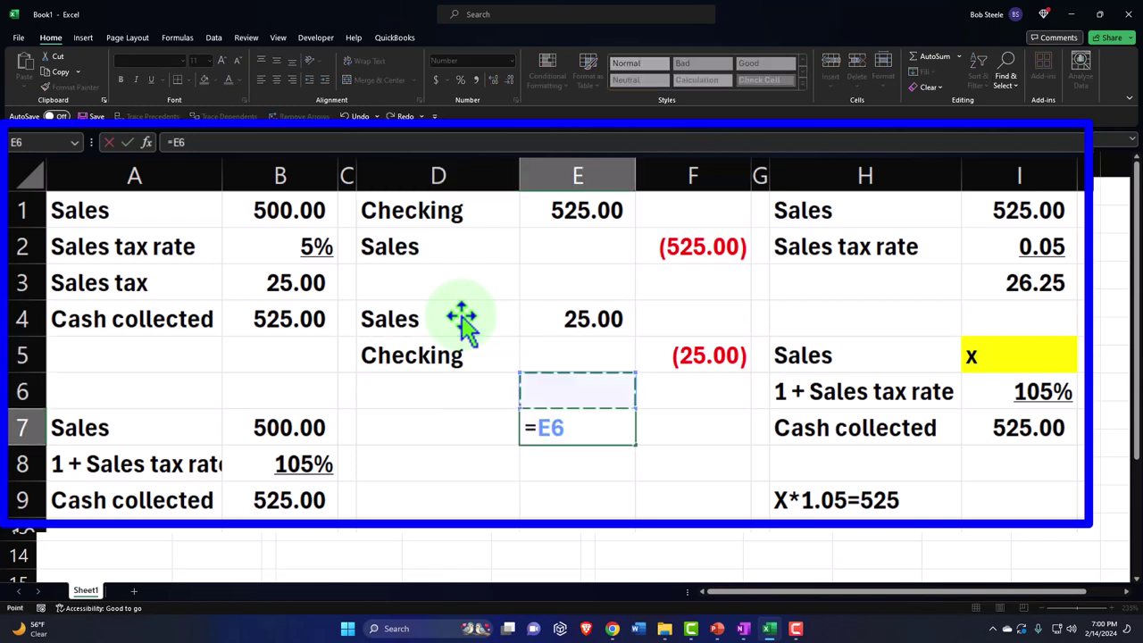
{"action": "key", "text": "Right"}
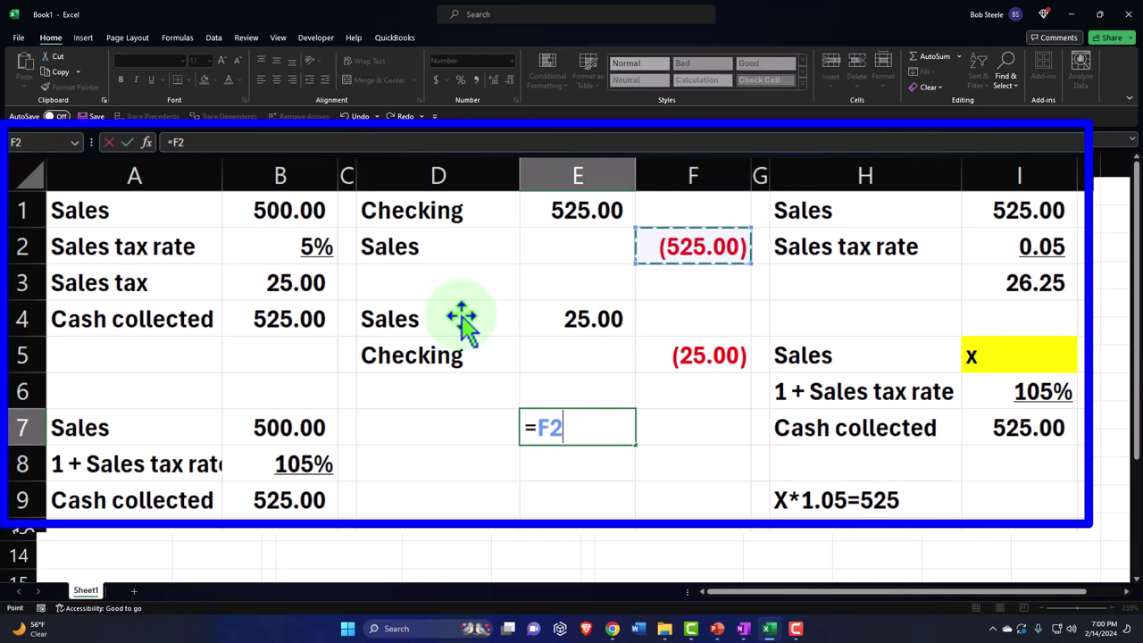
{"action": "type", "text": "+"}
{"action": "key", "text": "Up"}
{"action": "key", "text": "Up"}
{"action": "key", "text": "Up"}
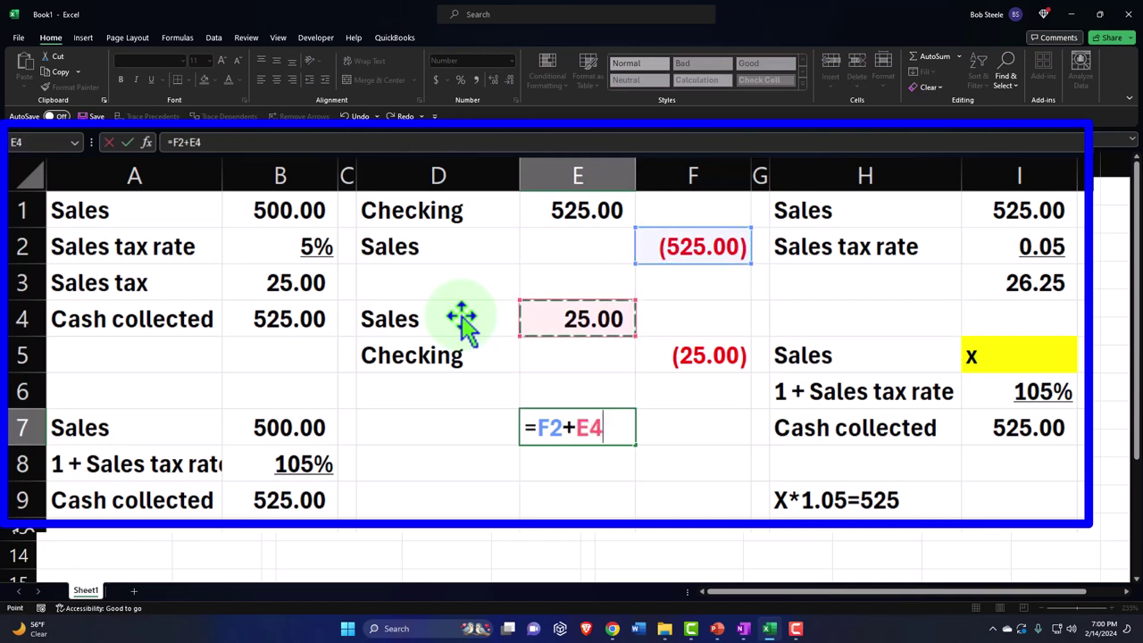
{"action": "key", "text": "Return"}
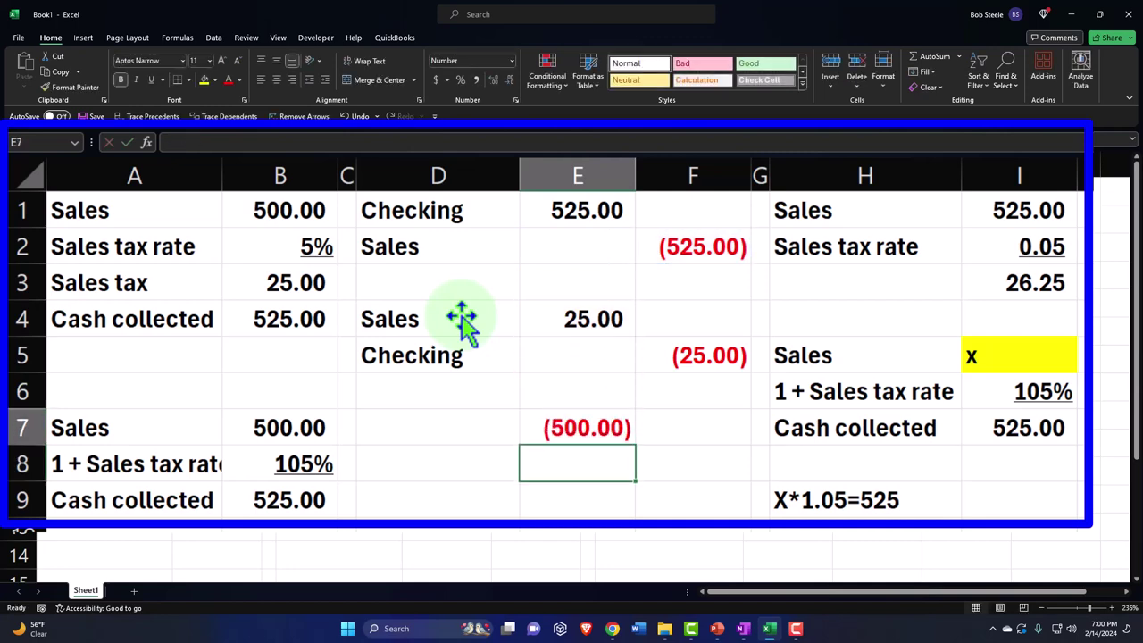
Review the deposit entry in D1:F2, the Sales debit in row 4 and the net sales formula in E7.
{"action": "key", "text": "Up"}
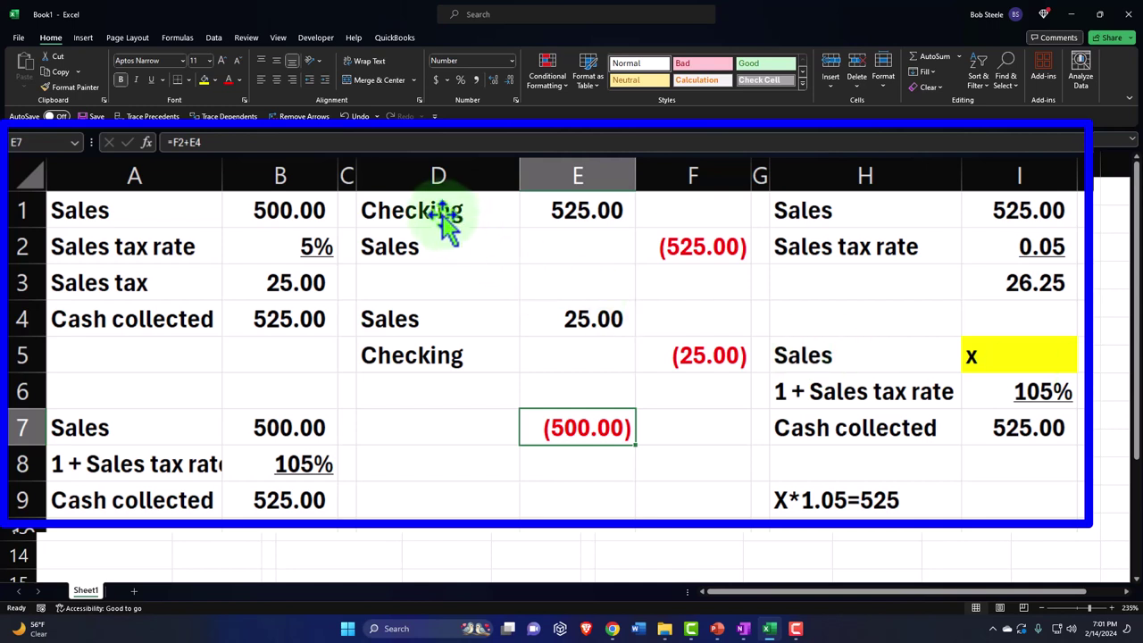
{"action": "left_click_drag", "start_coordinate": [447, 223], "coordinate": [684, 256]}
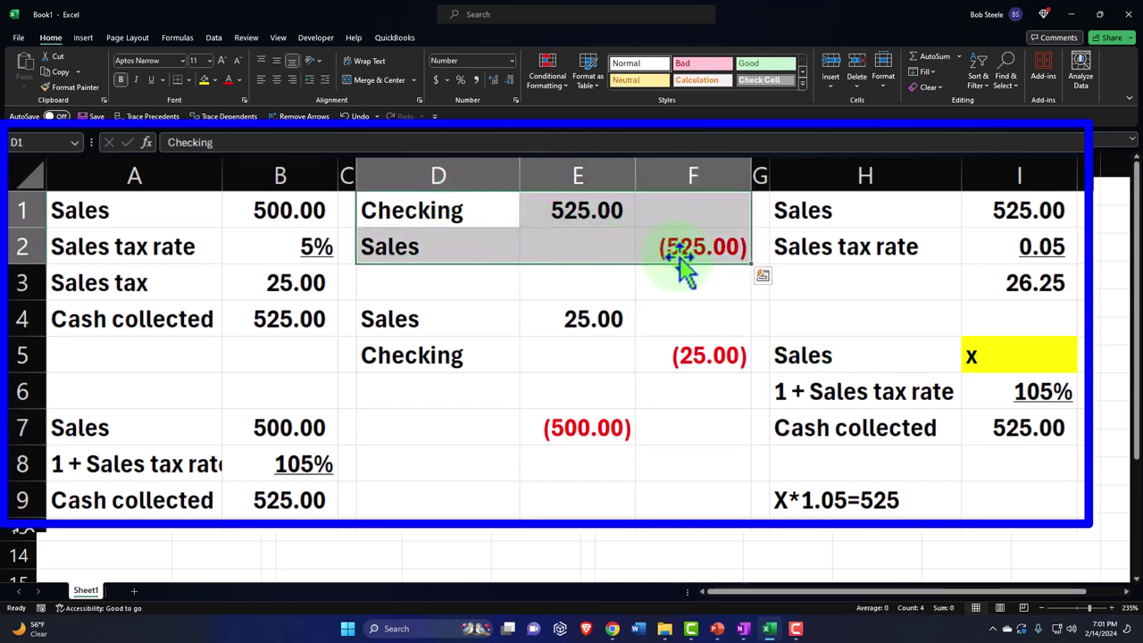
{"action": "left_click", "coordinate": [688, 250]}
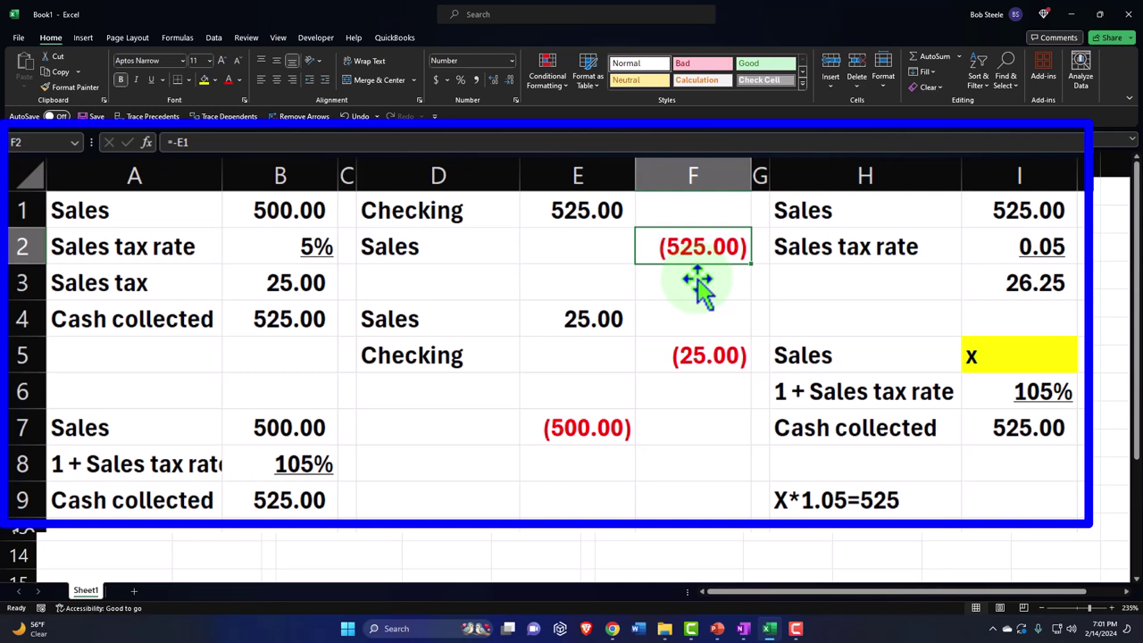
{"action": "left_click_drag", "start_coordinate": [513, 250], "coordinate": [684, 259]}
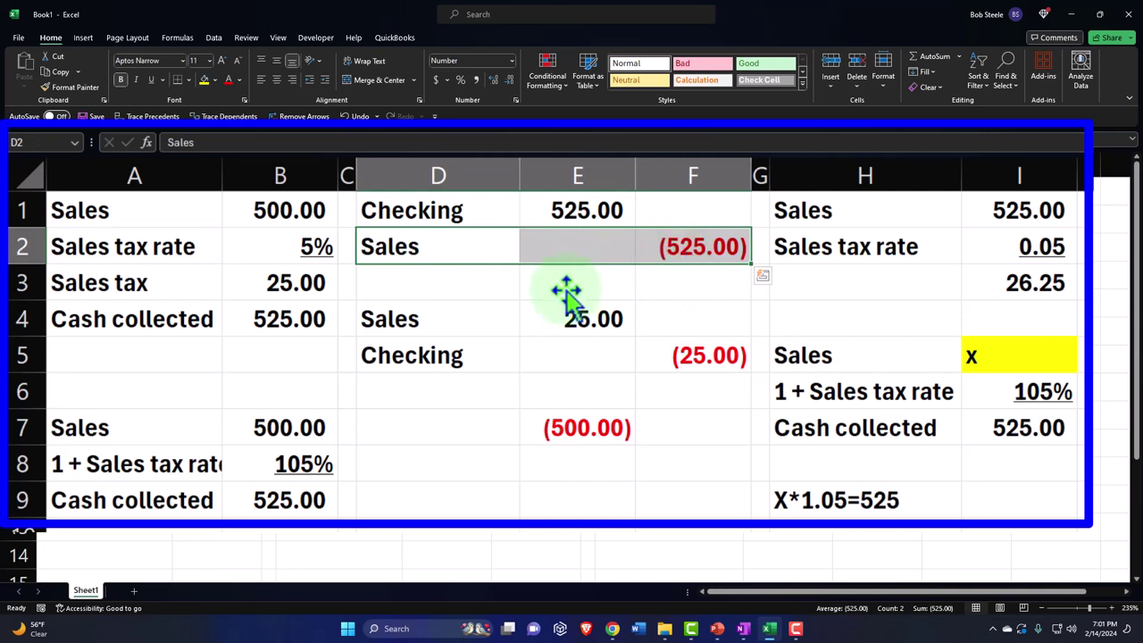
{"action": "left_click_drag", "start_coordinate": [451, 326], "coordinate": [545, 330]}
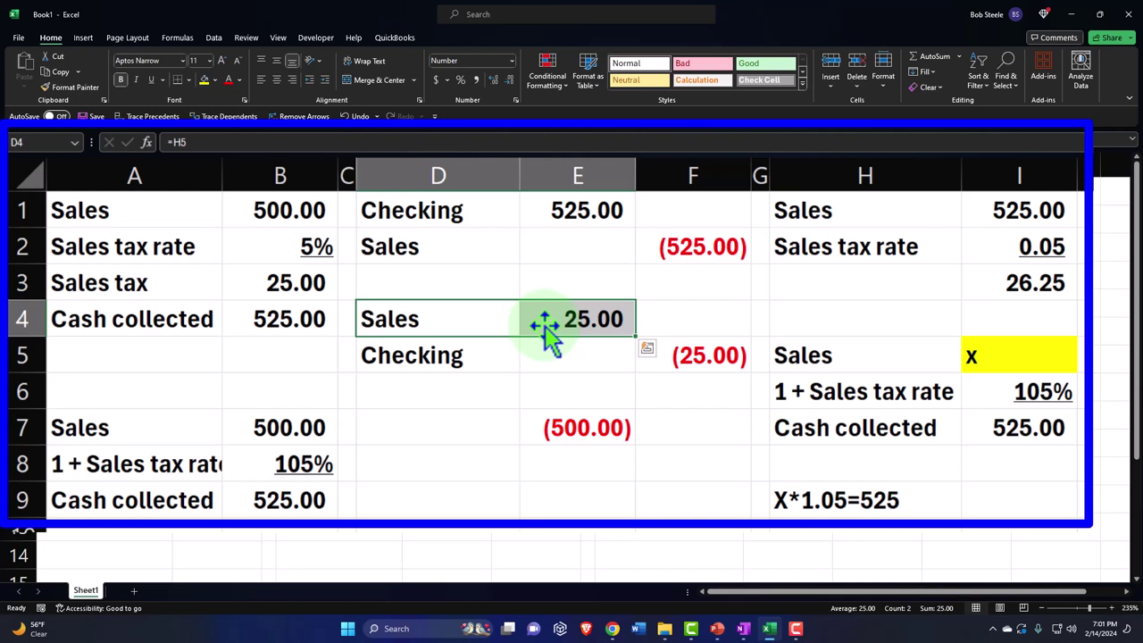
{"action": "left_click", "coordinate": [542, 432]}
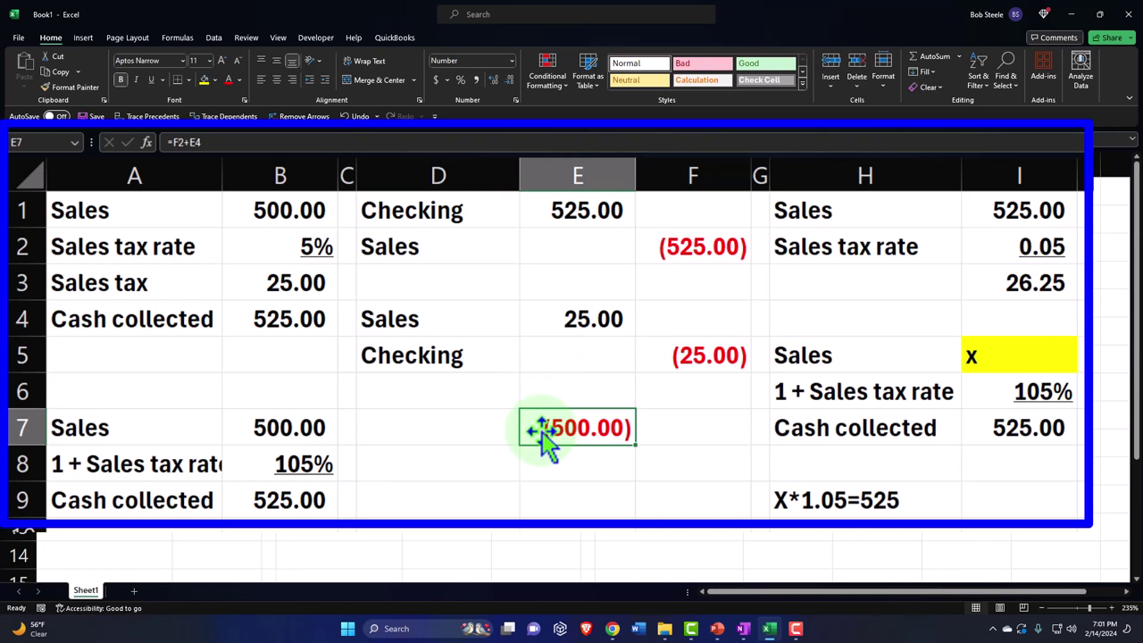